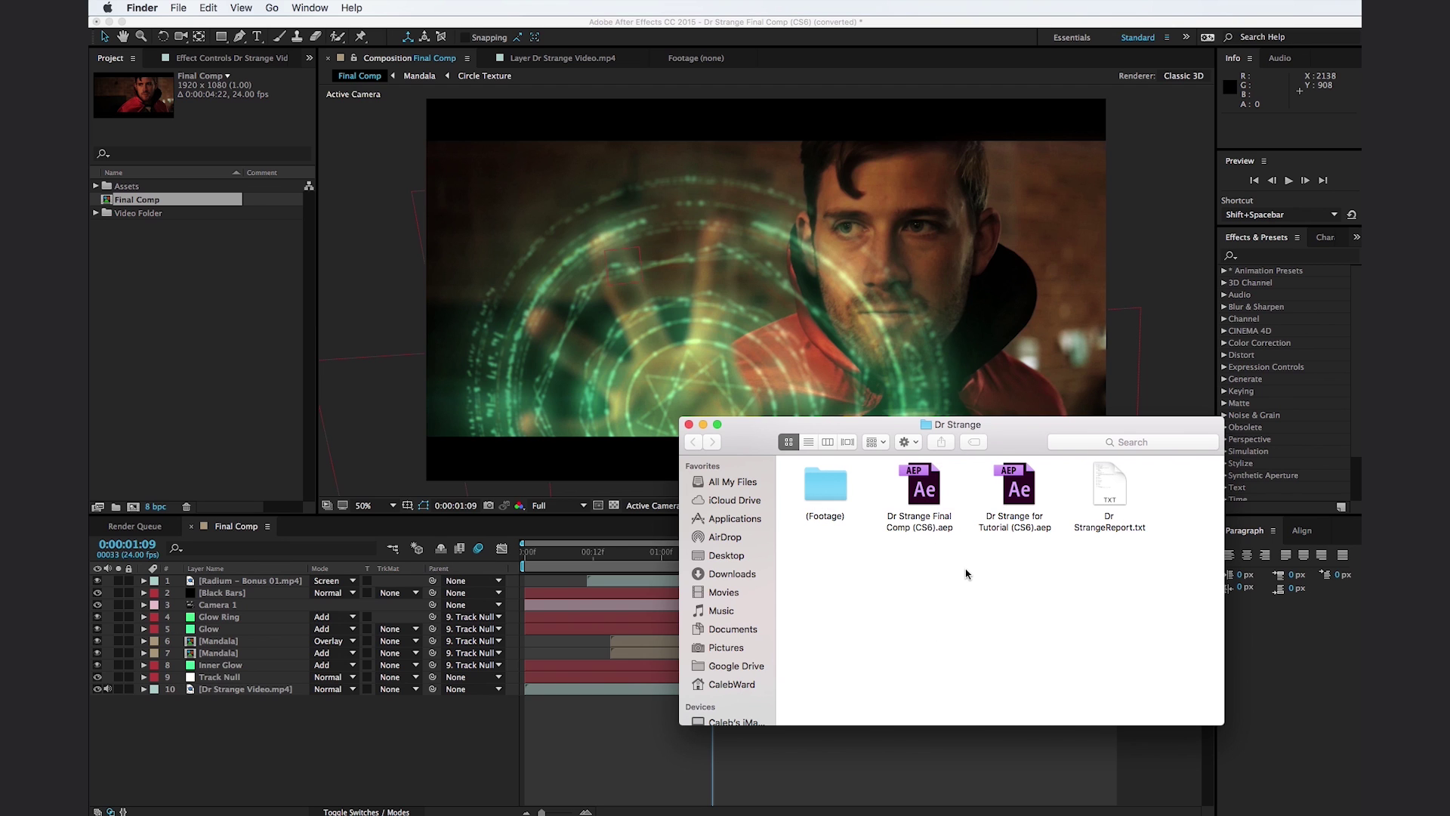
Open the project file "Dr Strange for Tutorial (CS6).aep" and accept its version conversion.
click(921, 496)
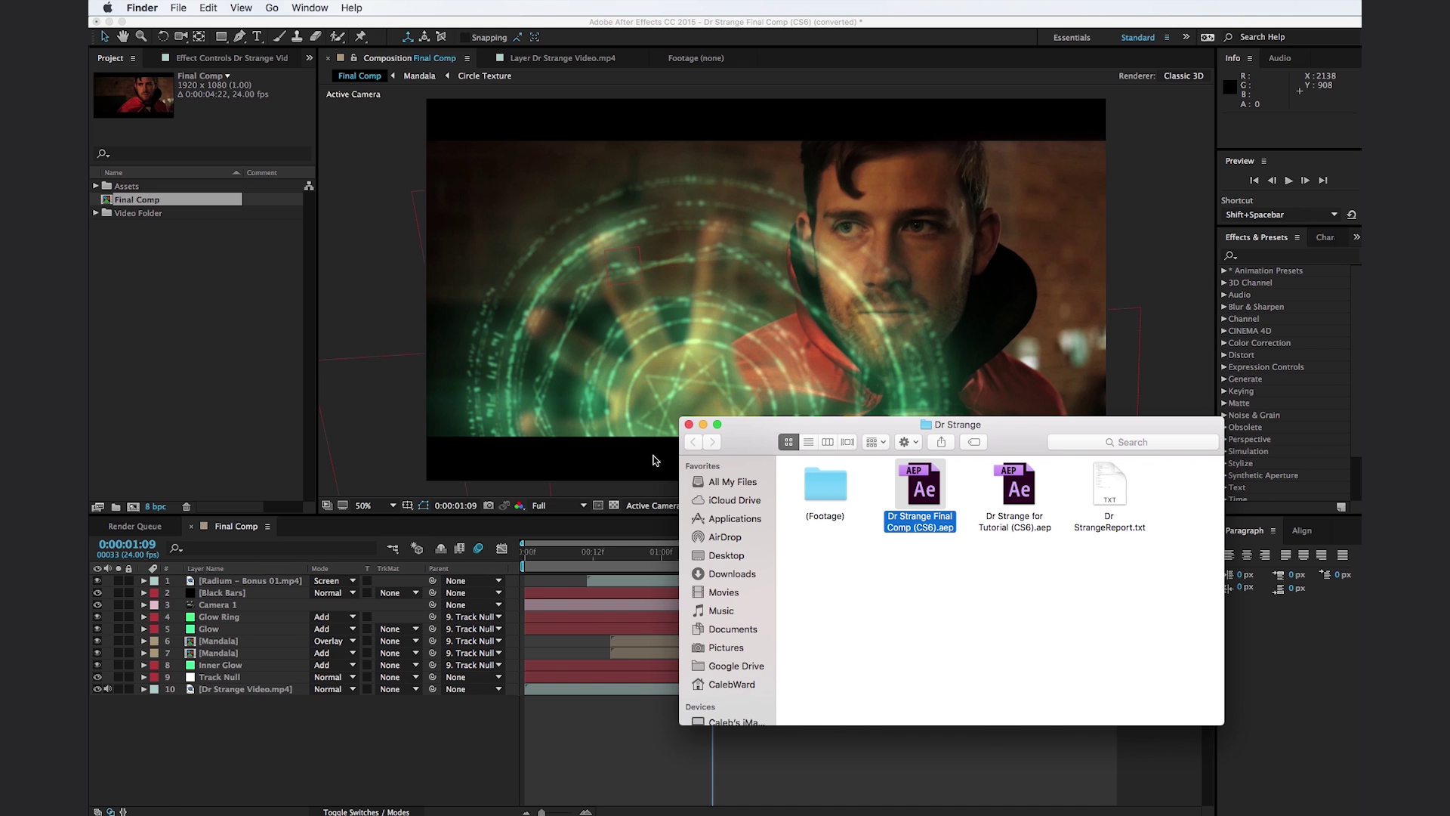
click(1024, 589)
click(1022, 520)
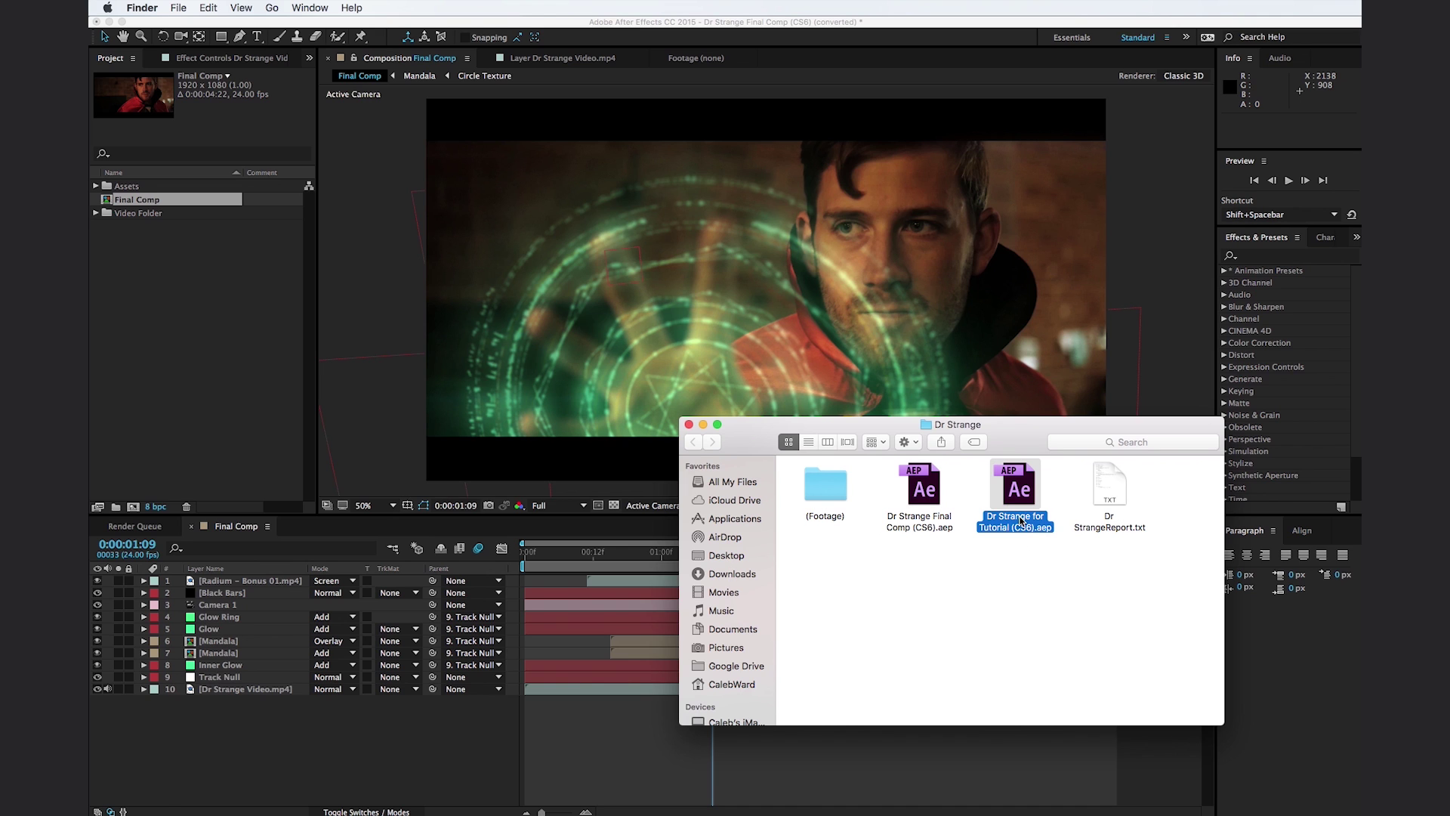
click(1006, 557)
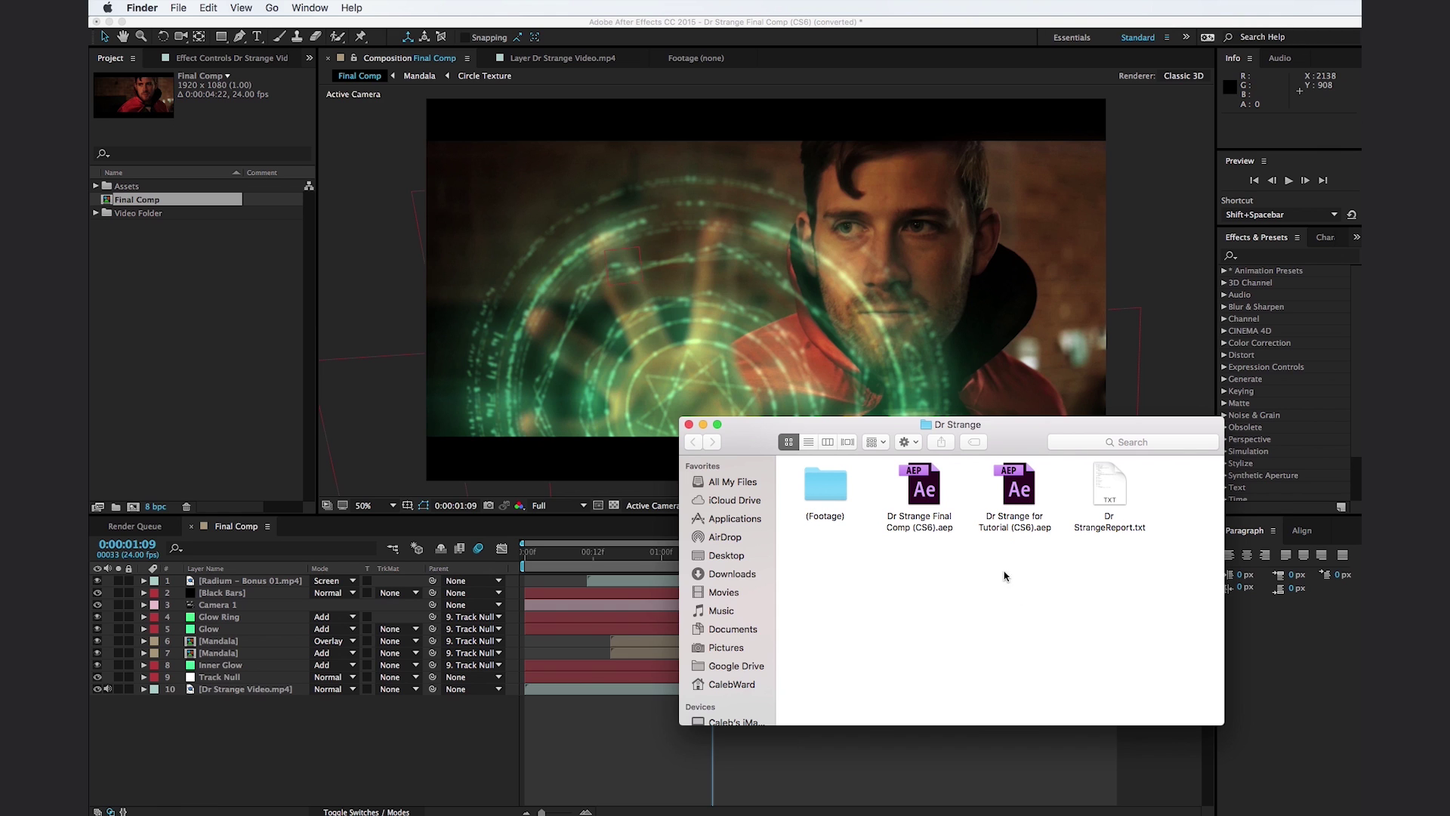
double_click(1019, 500)
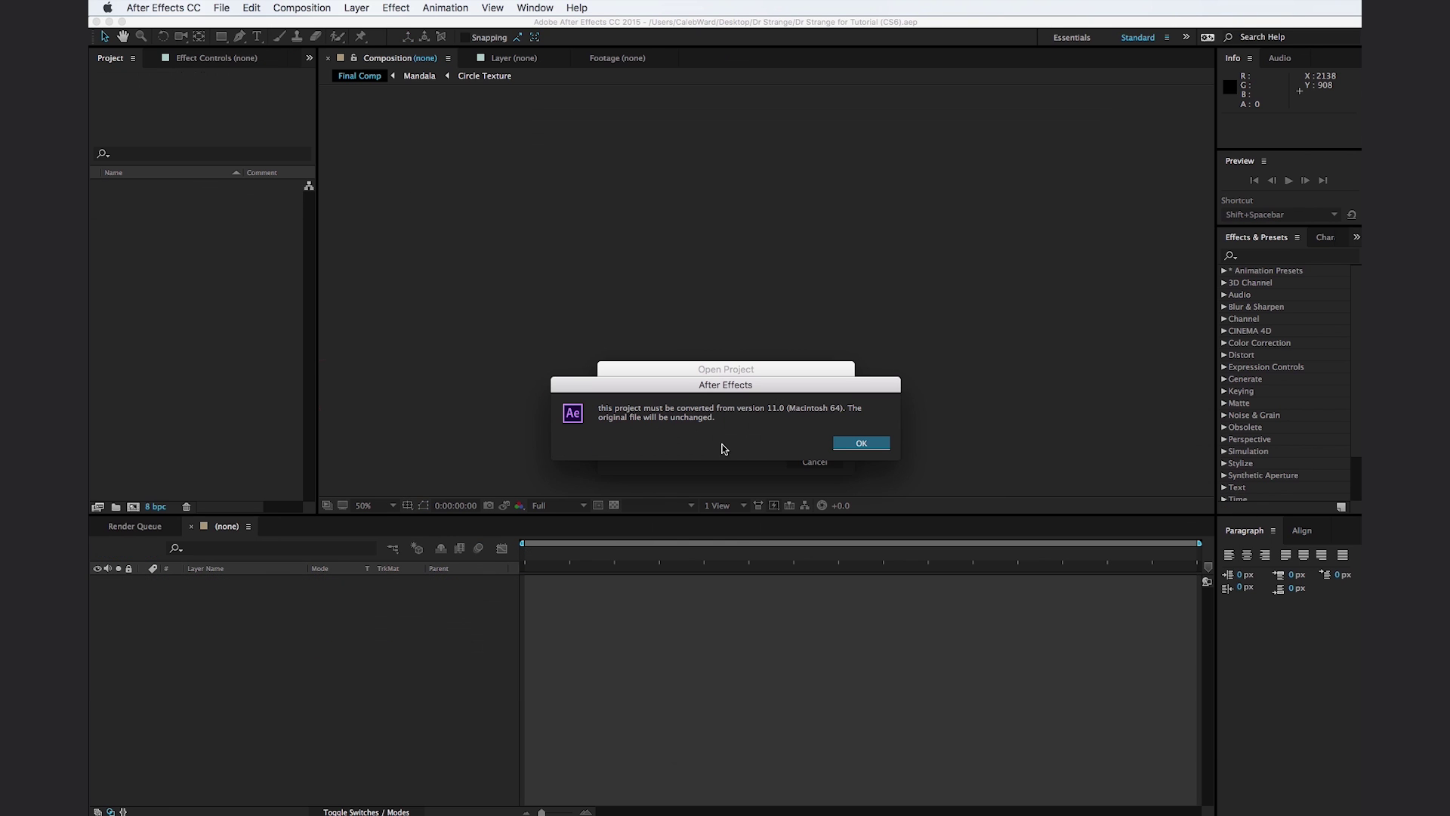
click(881, 446)
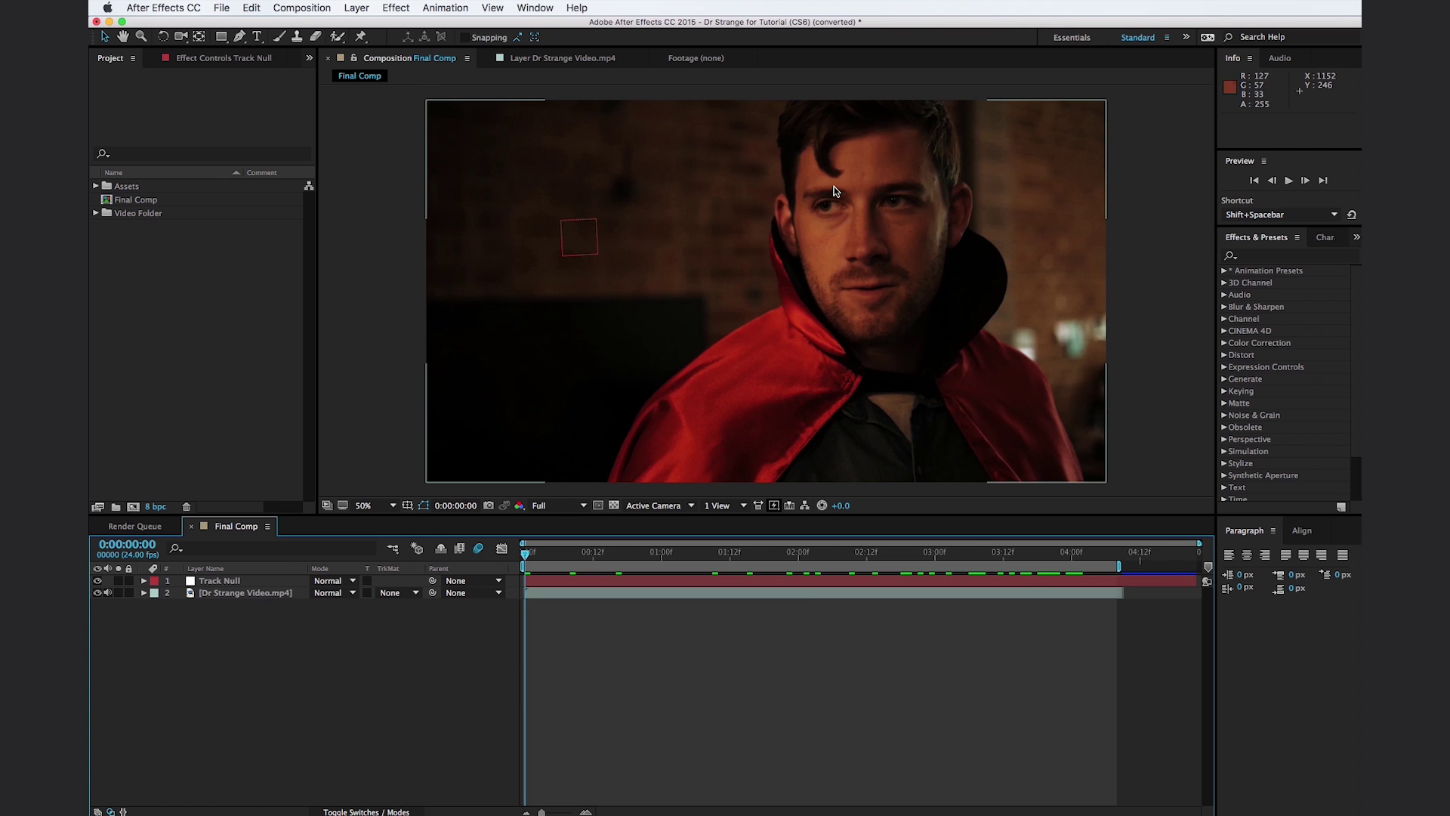
Scrub through Final Comp to review the hand footage and how the Track Null follows it.
drag(535, 555, 854, 593)
click(261, 582)
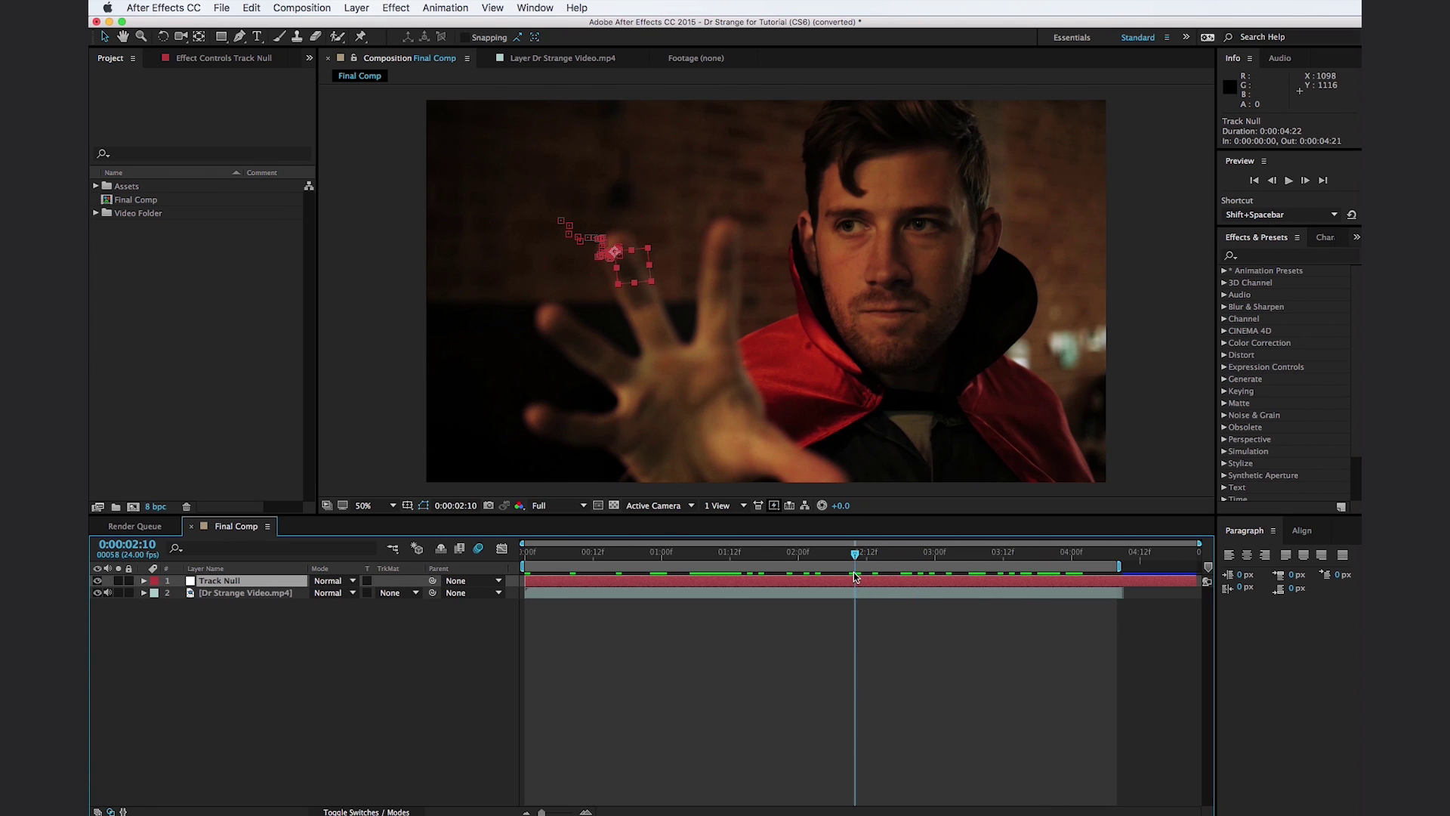
drag(834, 553, 669, 586)
click(363, 704)
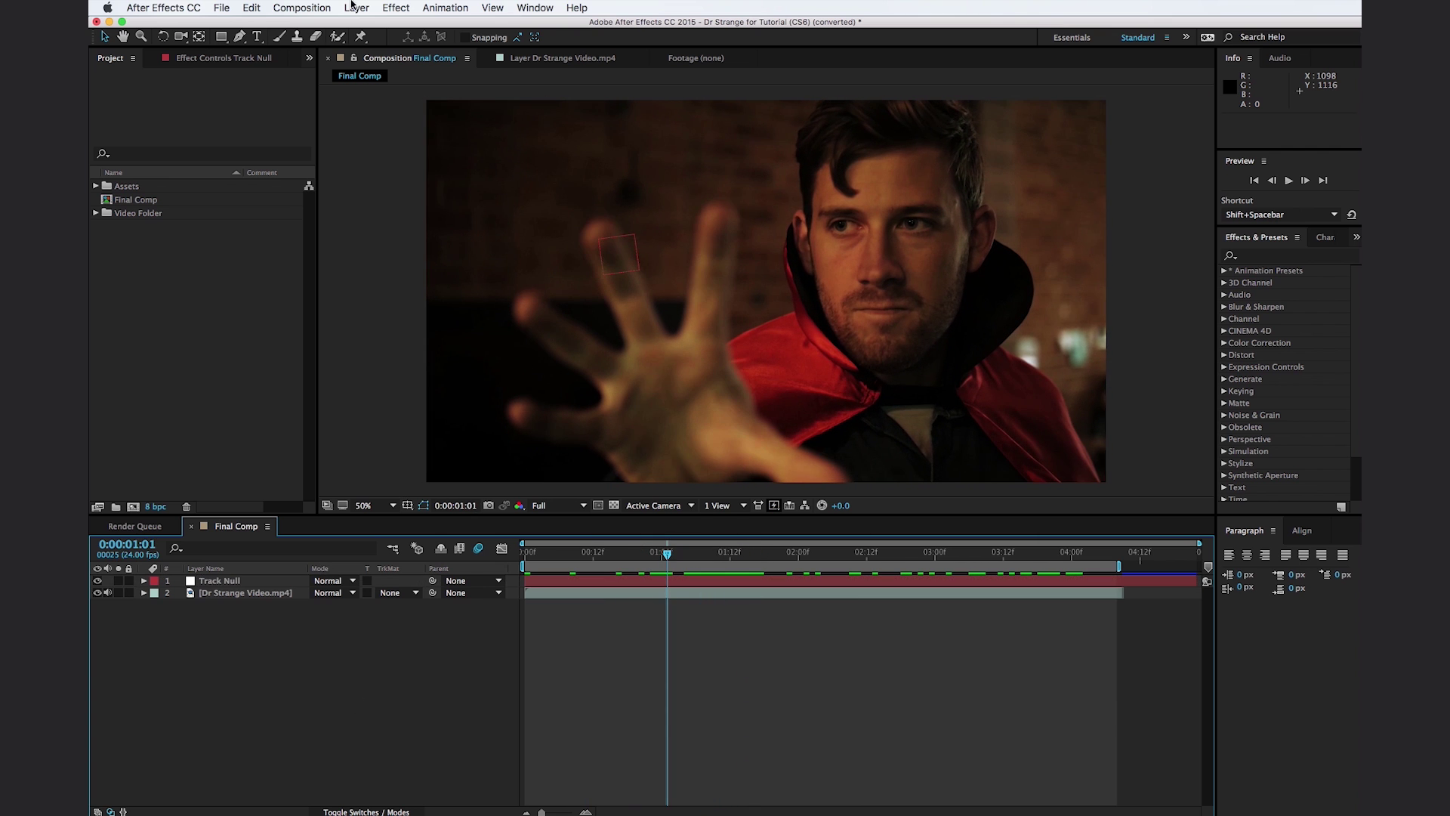
Create a new composition named Circle Texture with the HDTV 1080 29.97 preset.
click(317, 8)
click(322, 27)
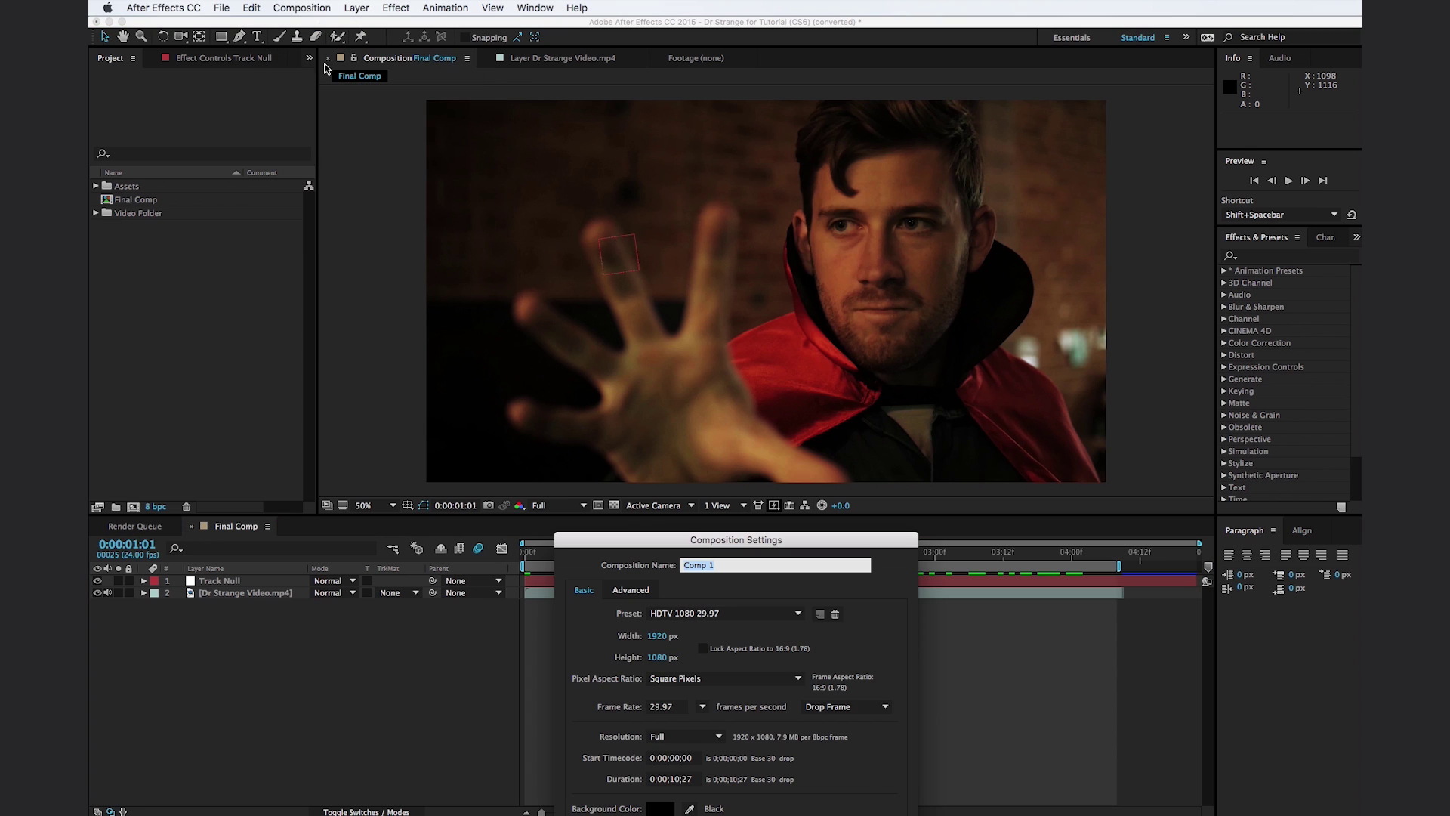
drag(863, 548, 929, 354)
text(Circle Texture)
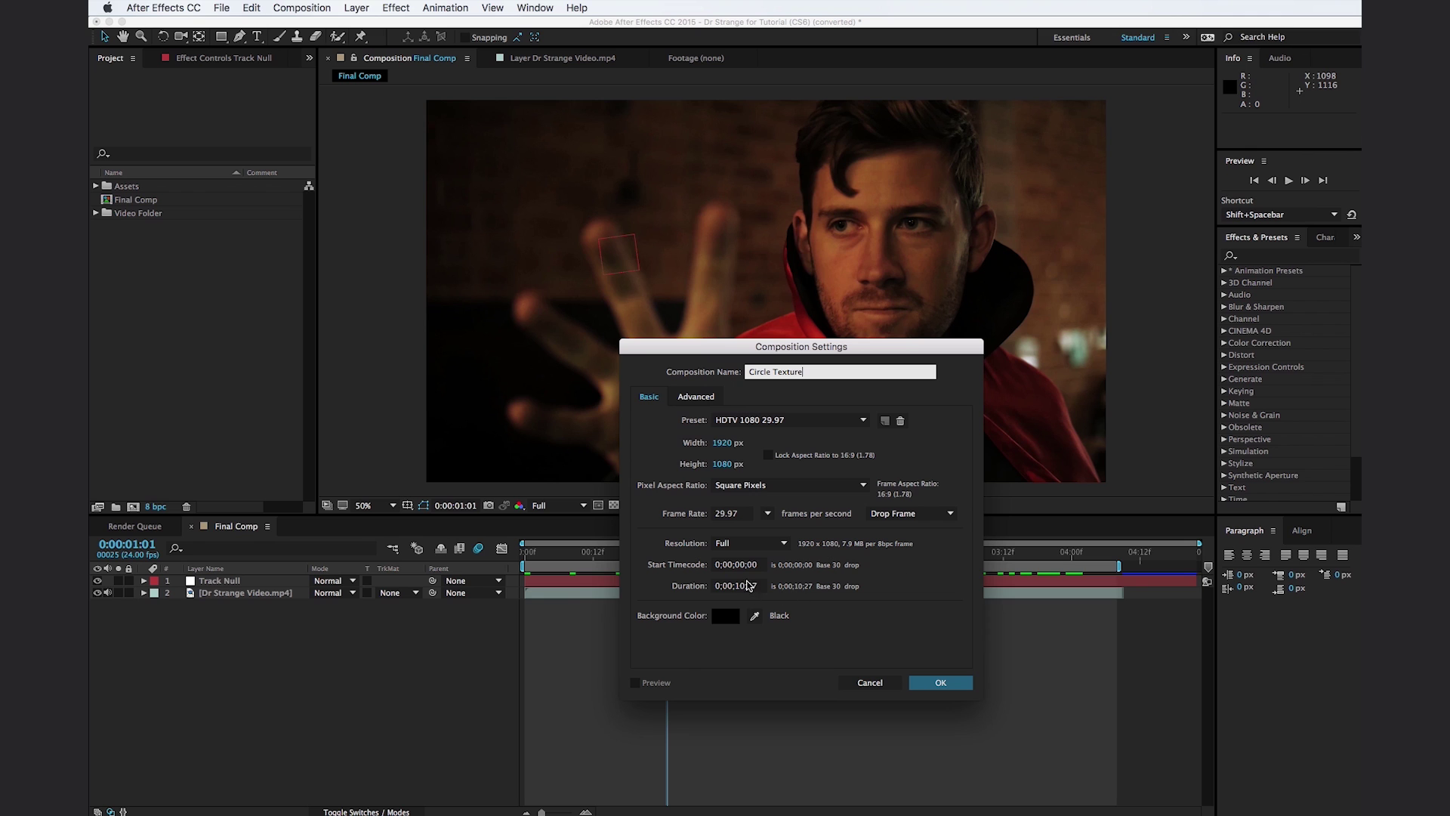
click(940, 683)
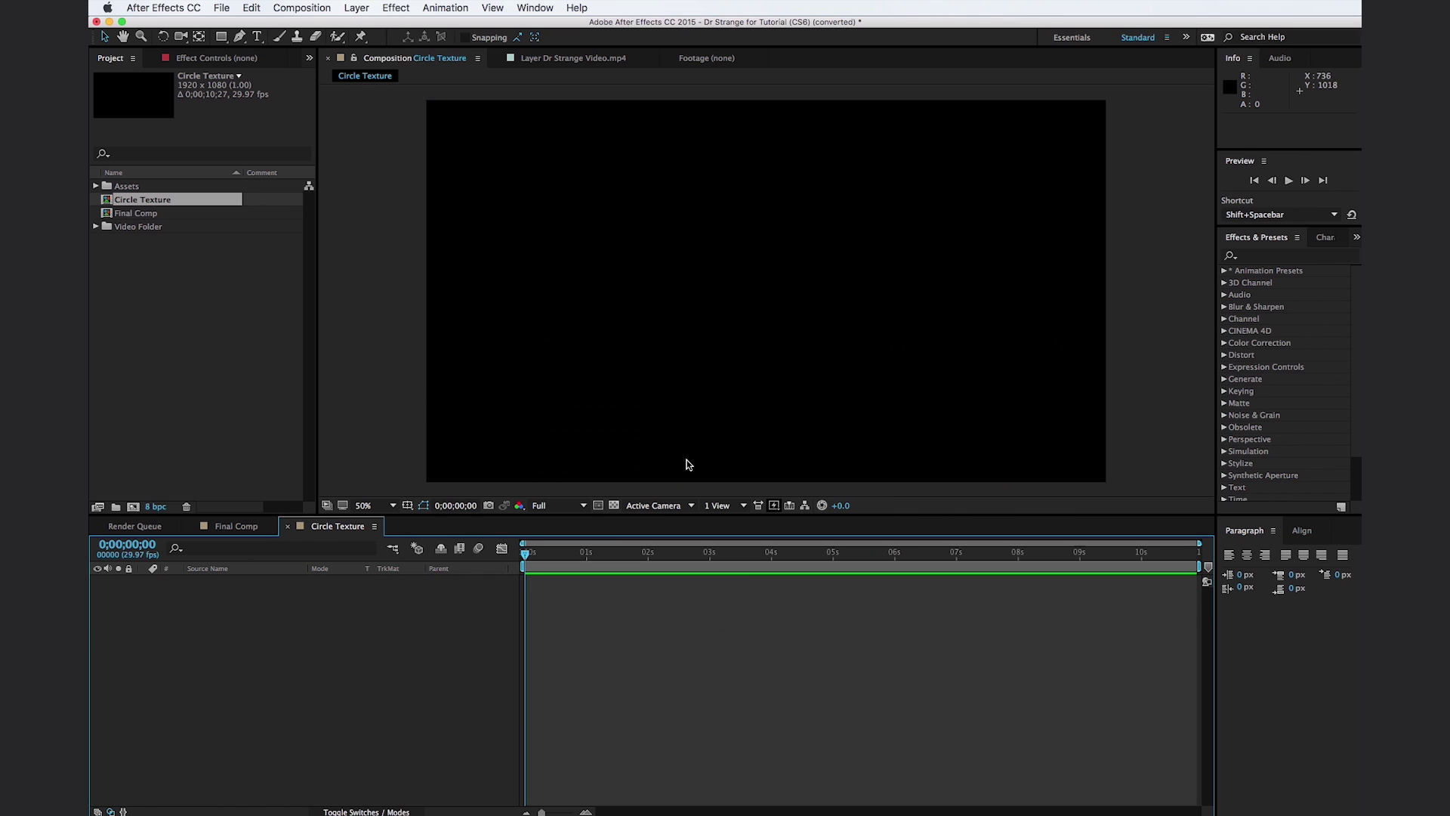
Add a centred text line of random letters, "klkmcsowuhekamvkmvonwoeuinvsokmweokwfoioij", across the composition.
click(257, 36)
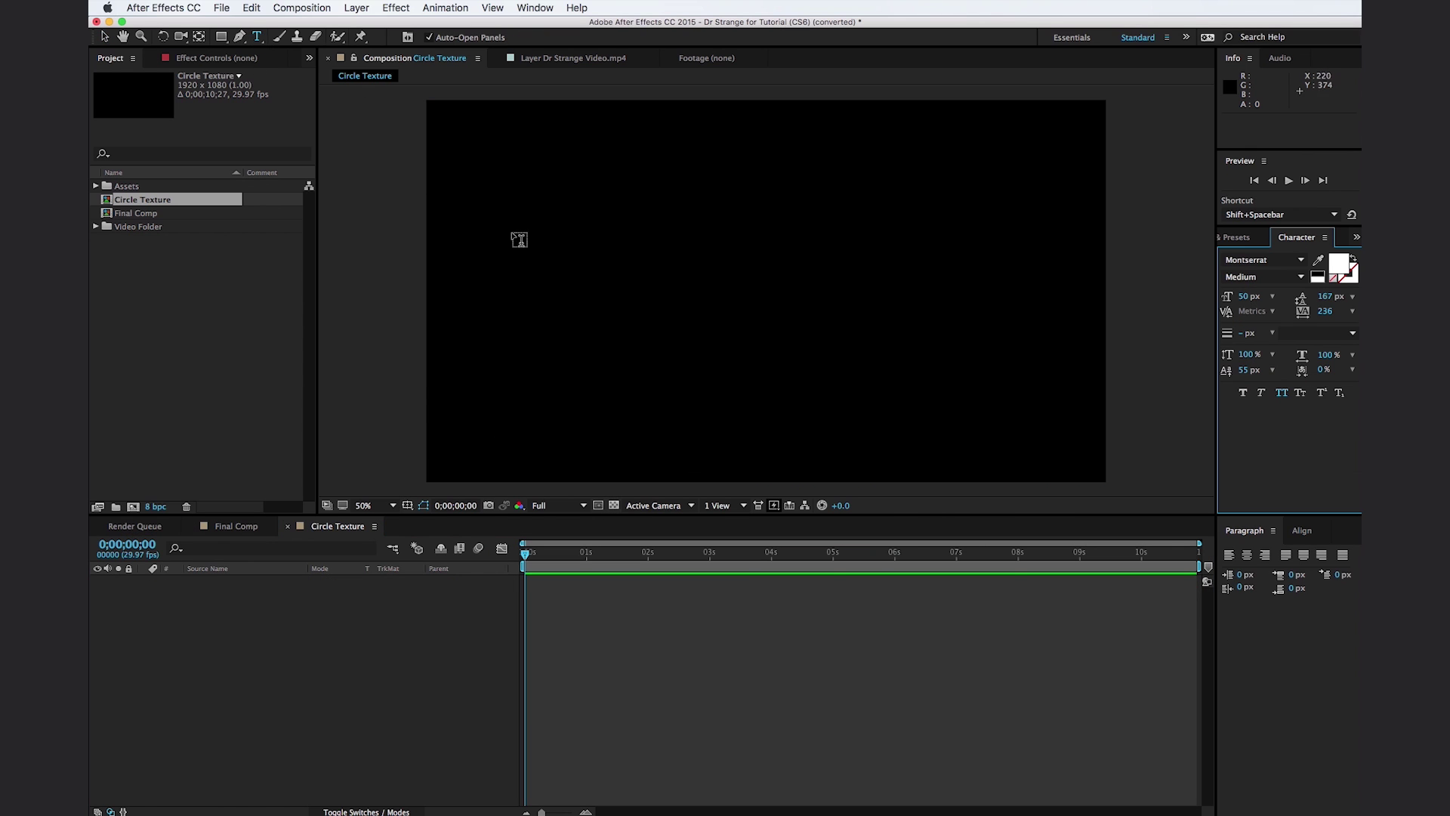
click(746, 277)
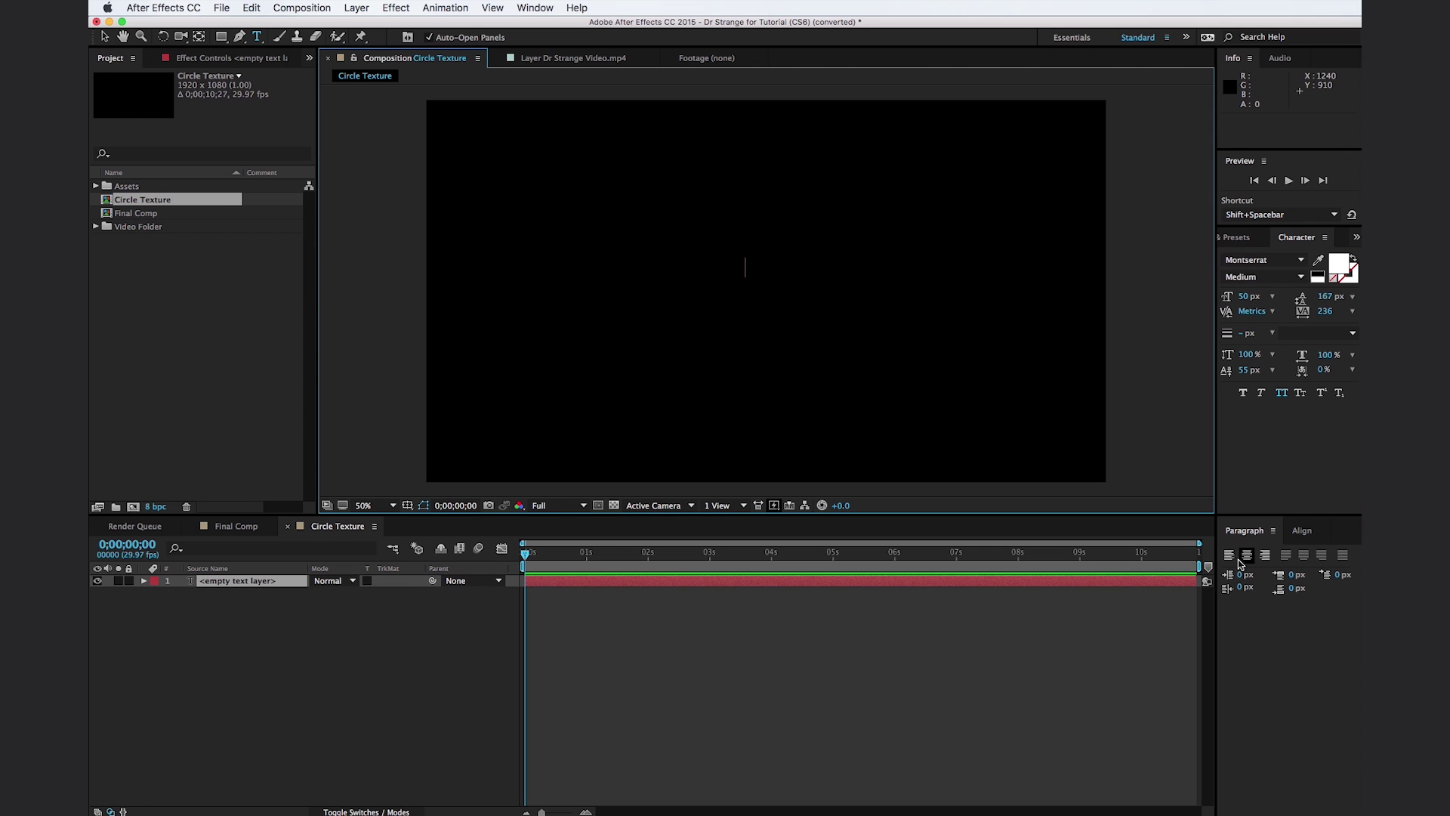
text(klkmcsowuhekamvkmvon)
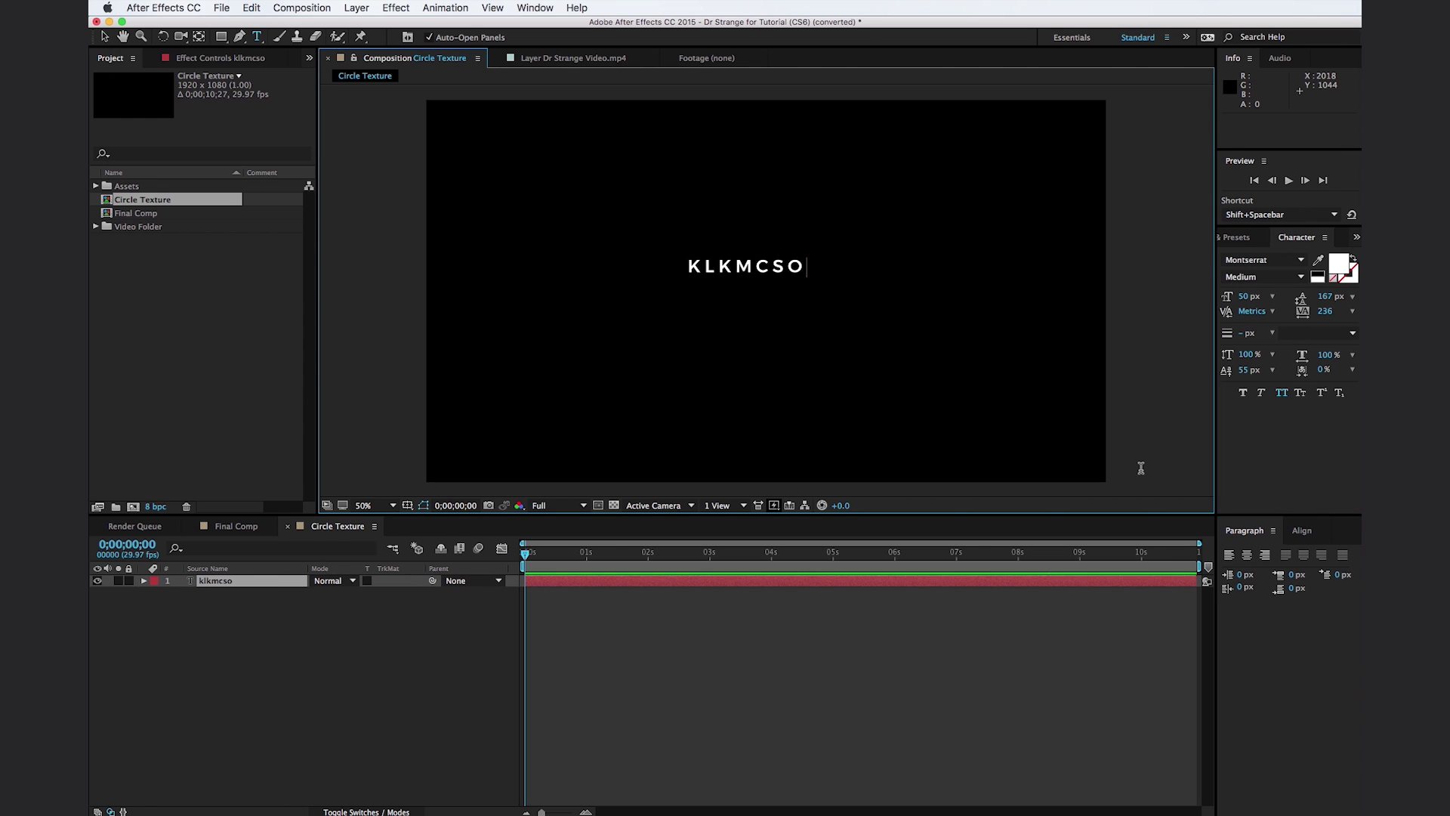
text(woeuinvsokmweokwfoioij)
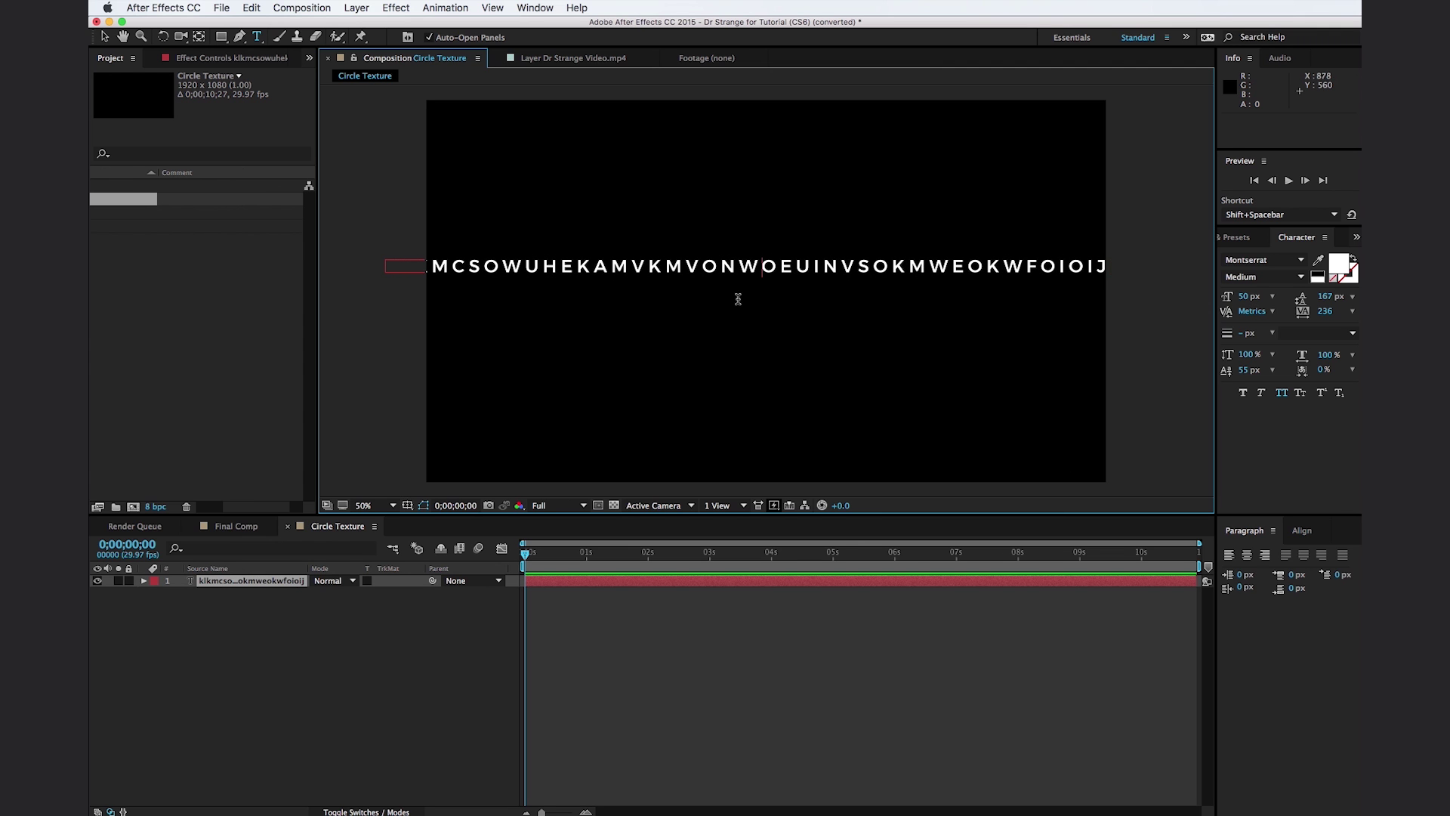
Change the font of the whole text line to Dovahkiin.
double_click(661, 269)
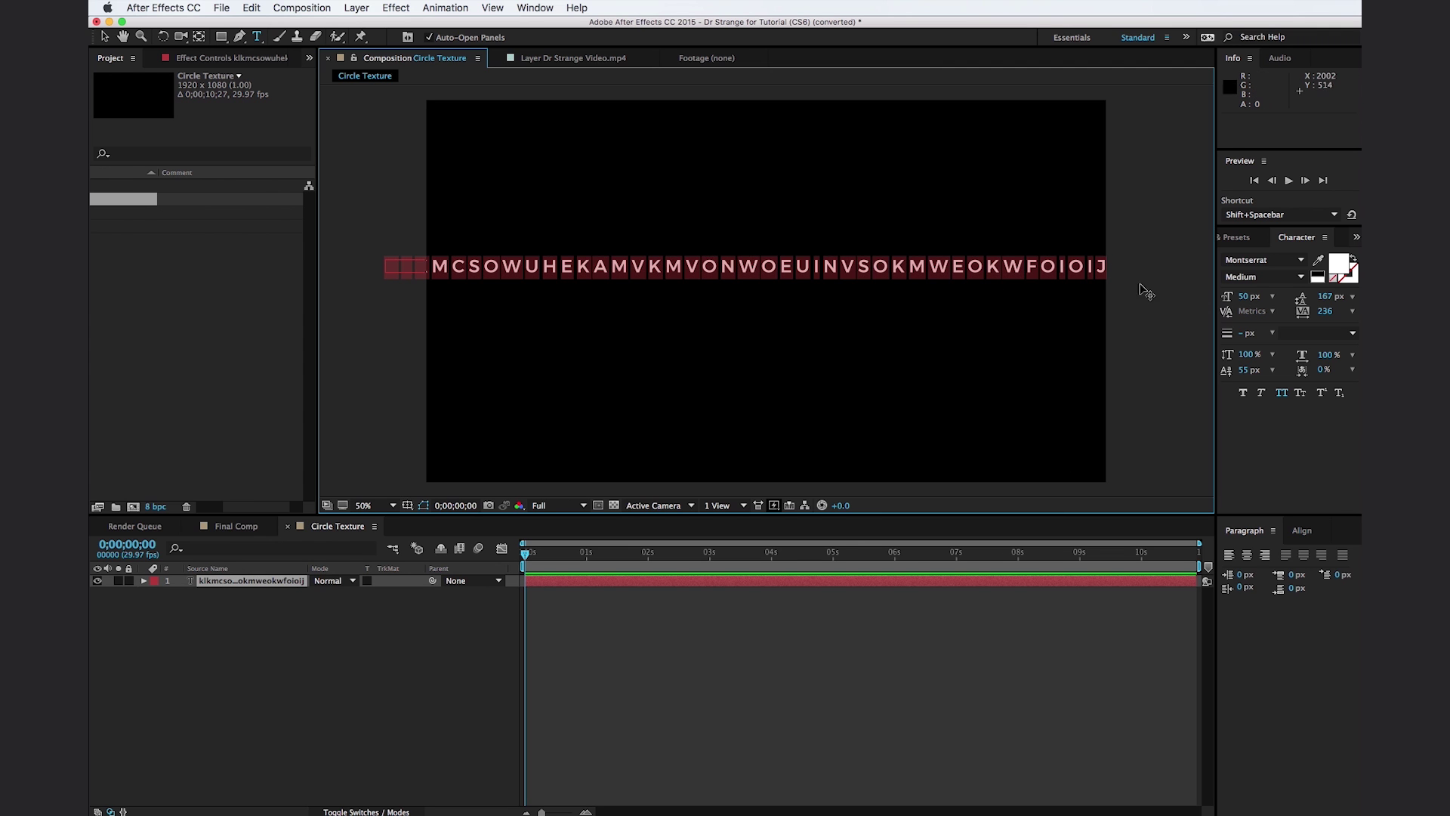
click(1302, 261)
scroll(1265, 349, down, 5)
scroll(1265, 349, up, 6)
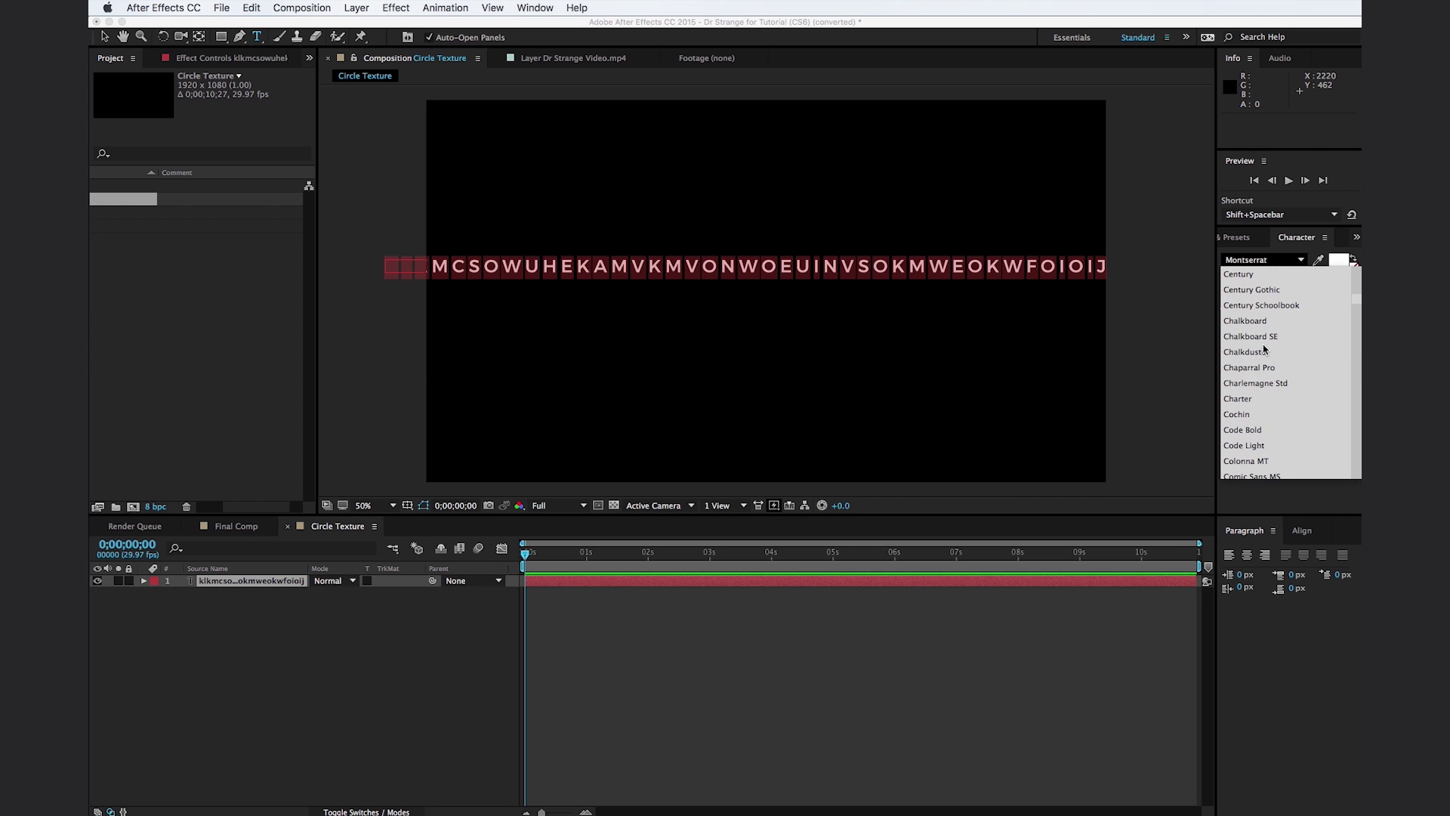
scroll(1265, 349, down, 3)
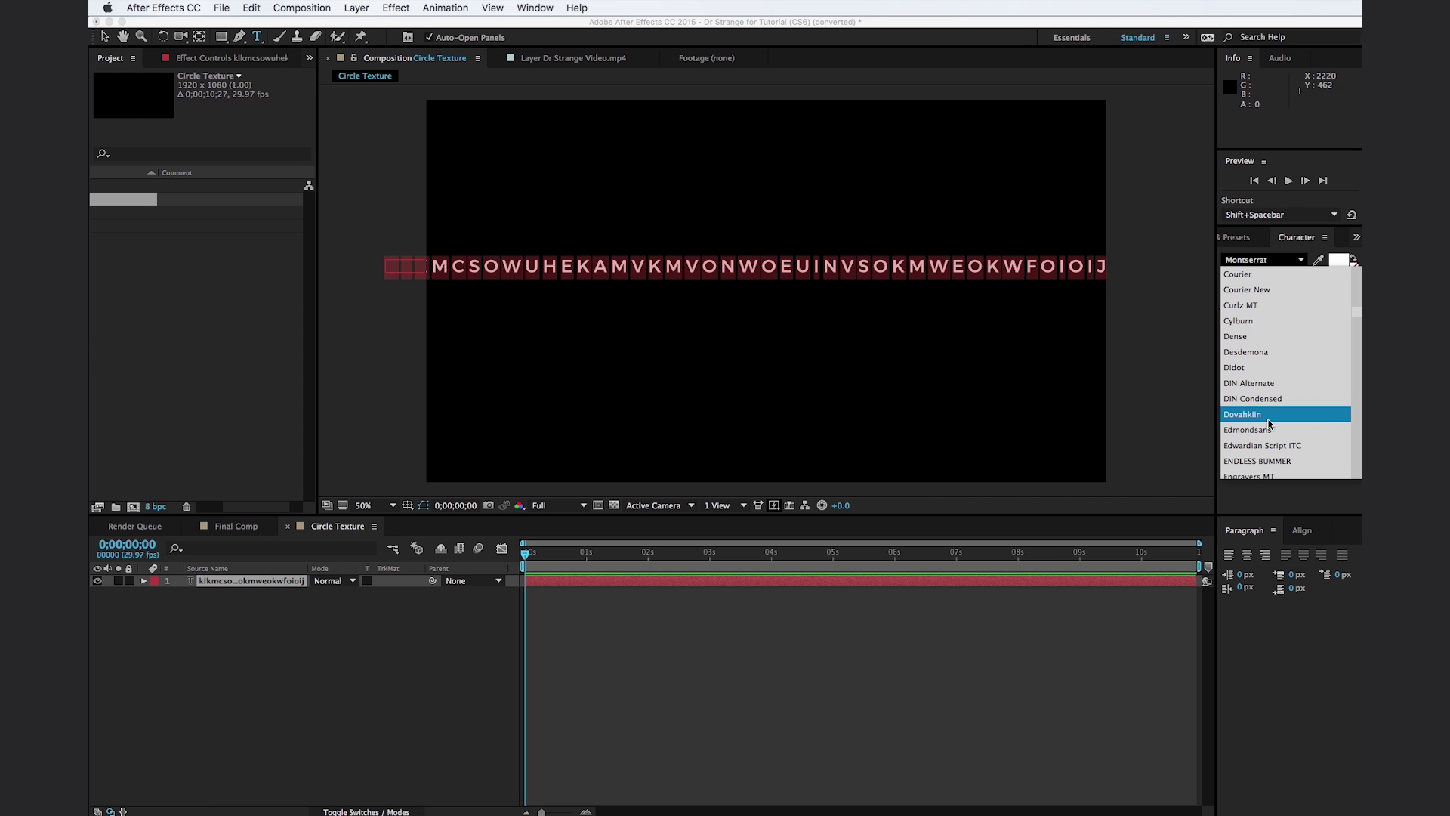
click(1270, 423)
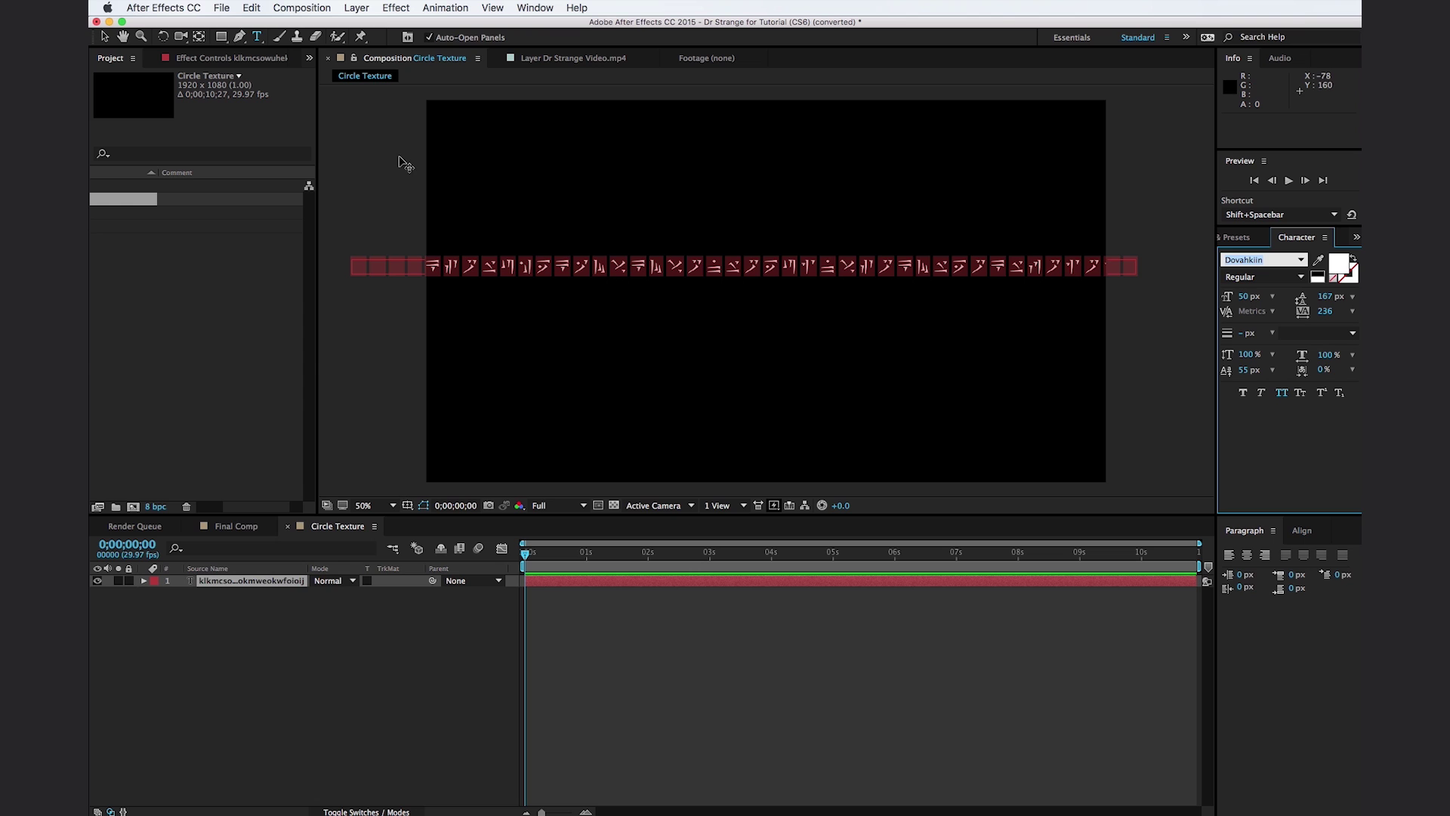
Set the rune text size to 30 px and move the line to about (924, 564).
click(104, 37)
drag(1246, 296, 1226, 298)
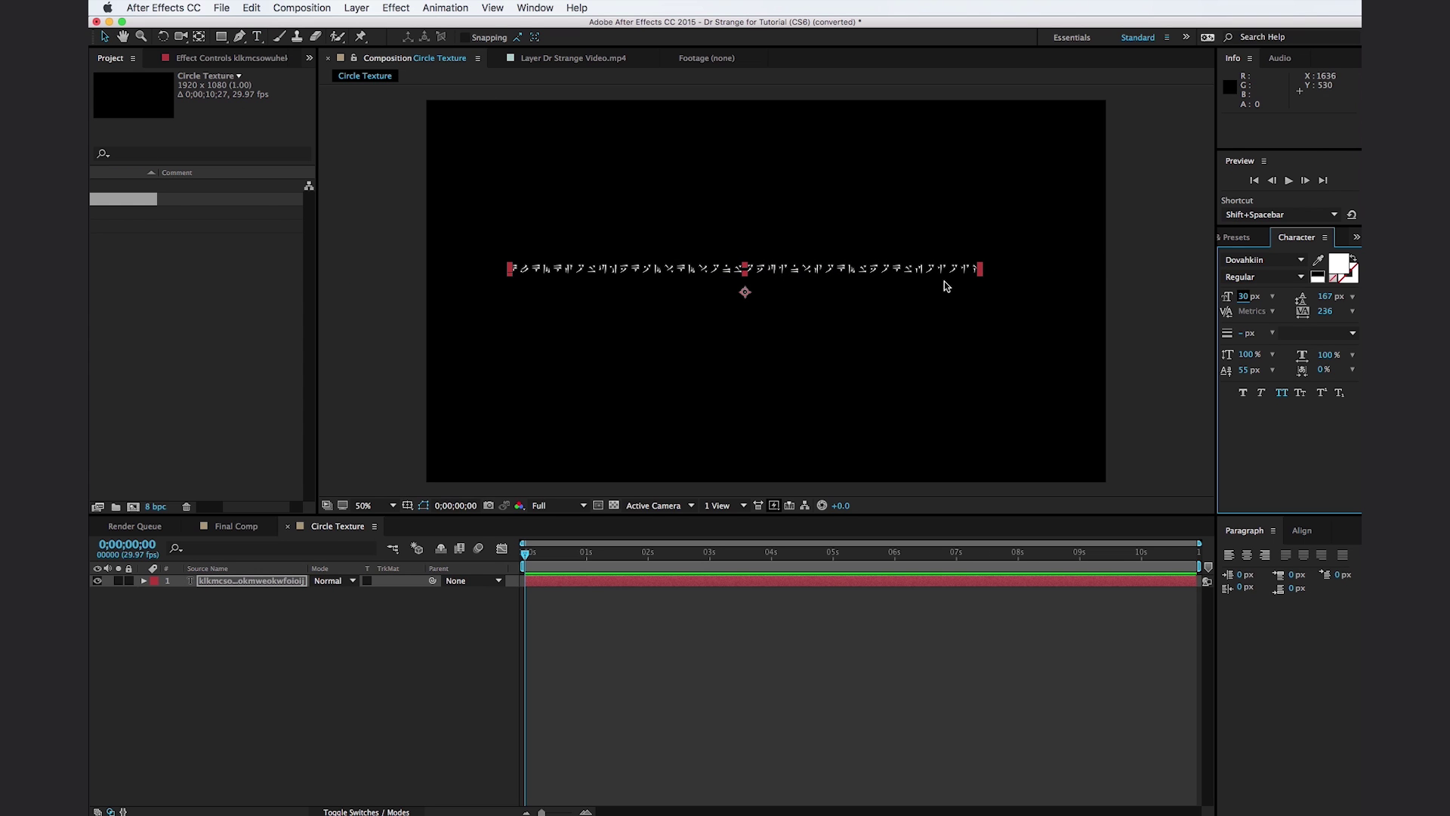
drag(892, 277, 900, 285)
Paste repeated copies of the characters into the rune line so it extends past both sides of the frame.
double_click(897, 285)
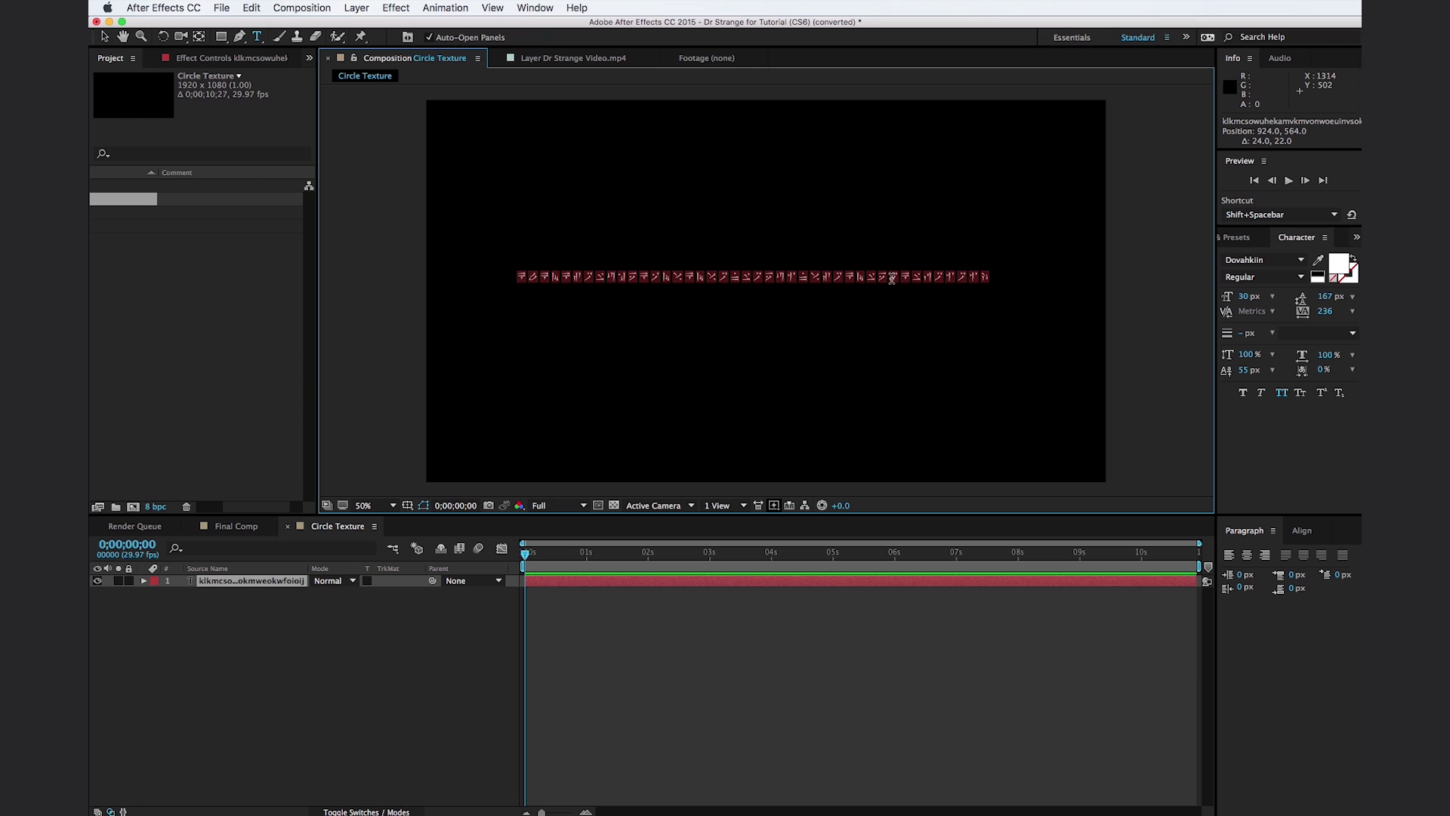
key(super+v)
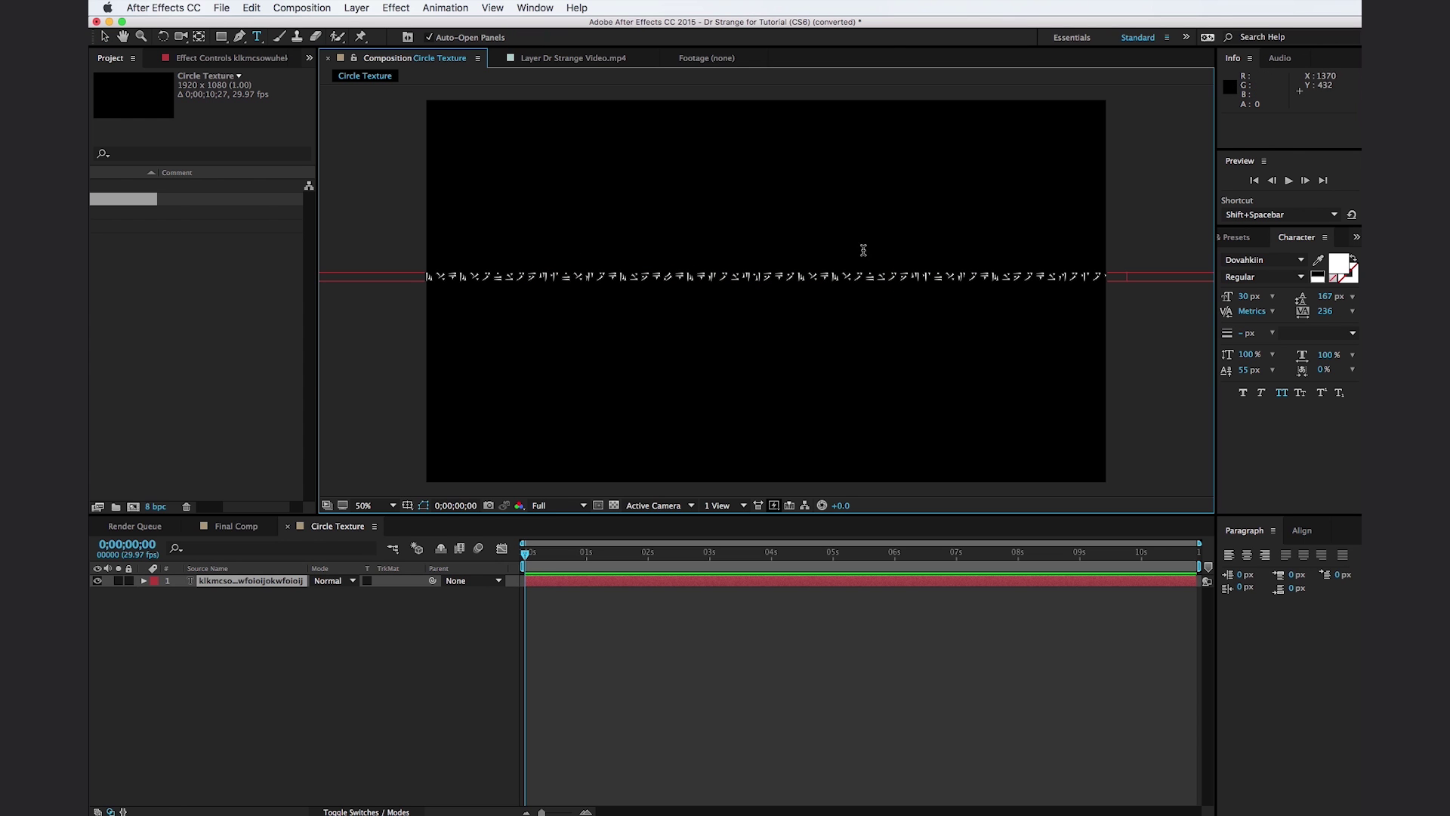
click(104, 37)
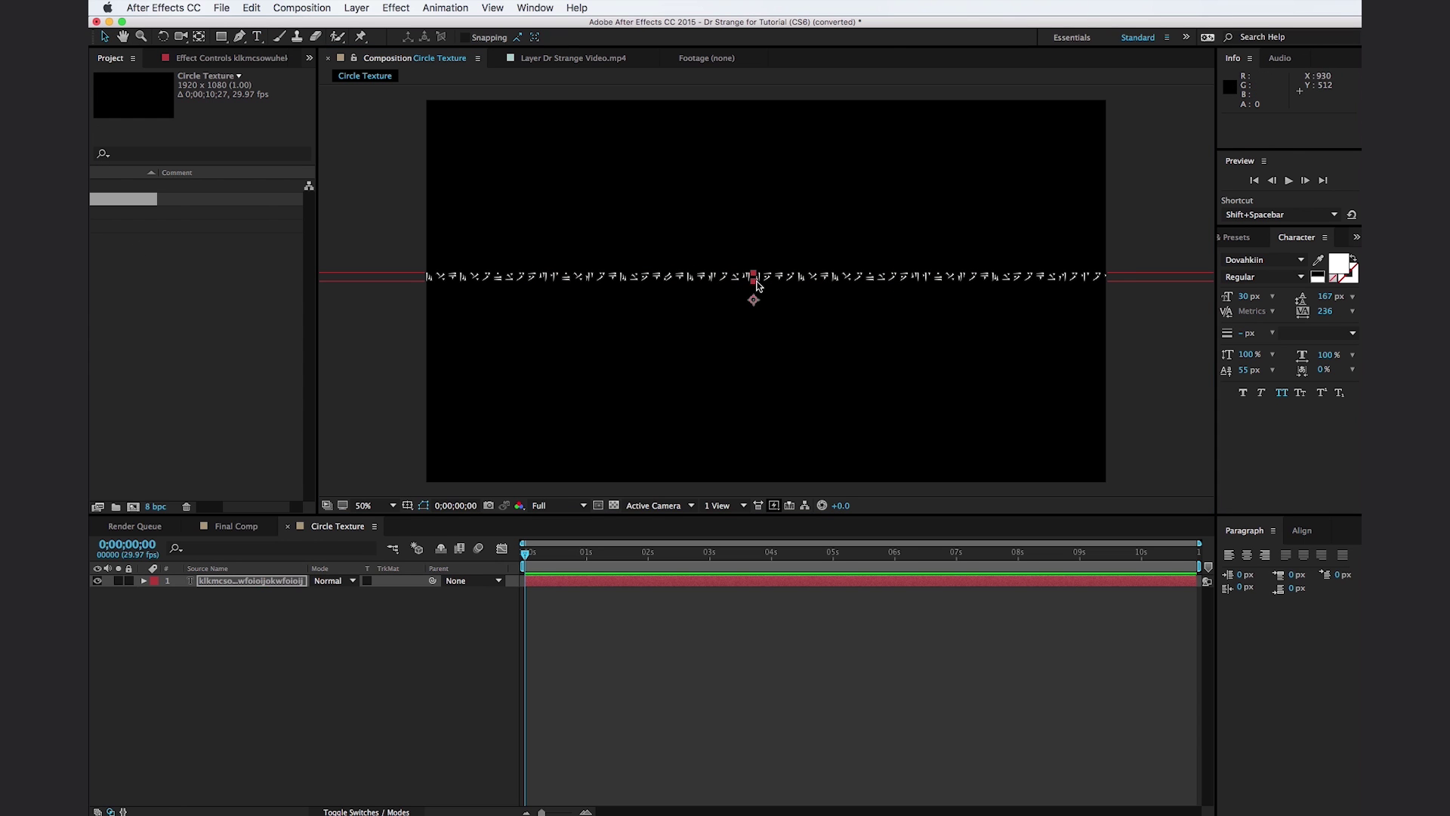
Align the rune line with the frame's vertical centre using a temporary grid overlay, placing it at about (922, 606).
drag(758, 286, 758, 285)
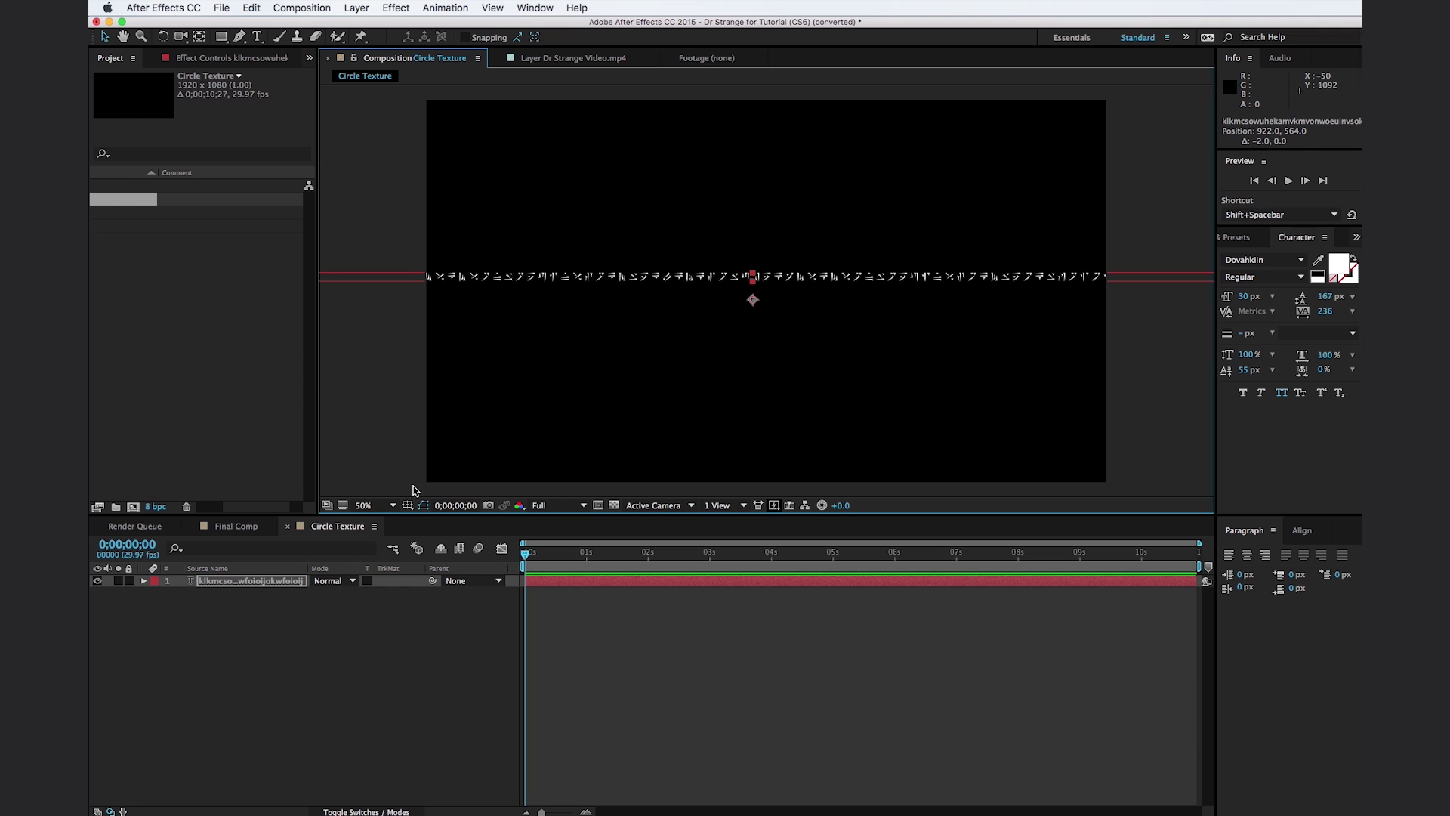
click(407, 510)
click(436, 528)
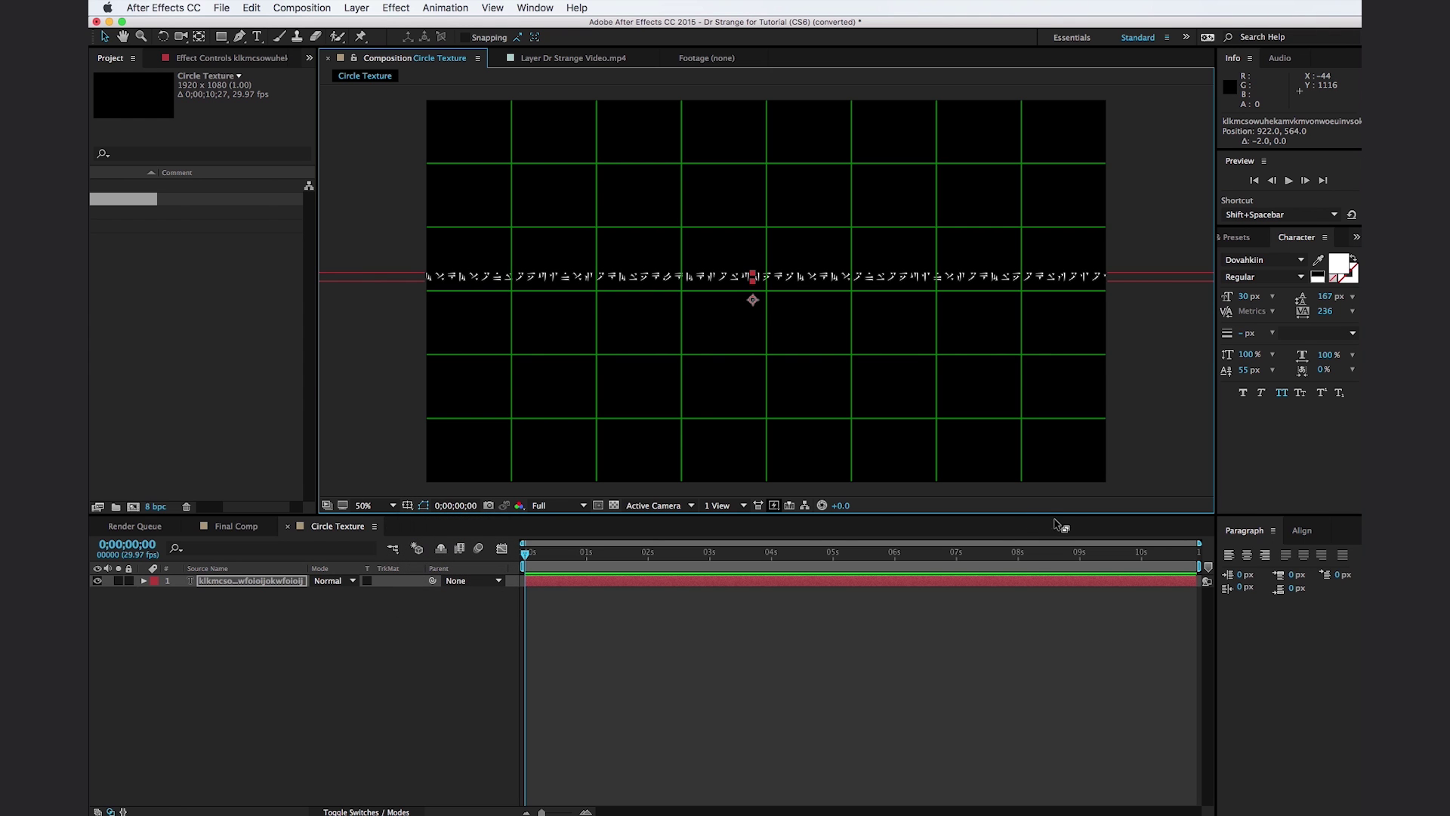
drag(912, 281, 913, 297)
click(408, 505)
click(421, 531)
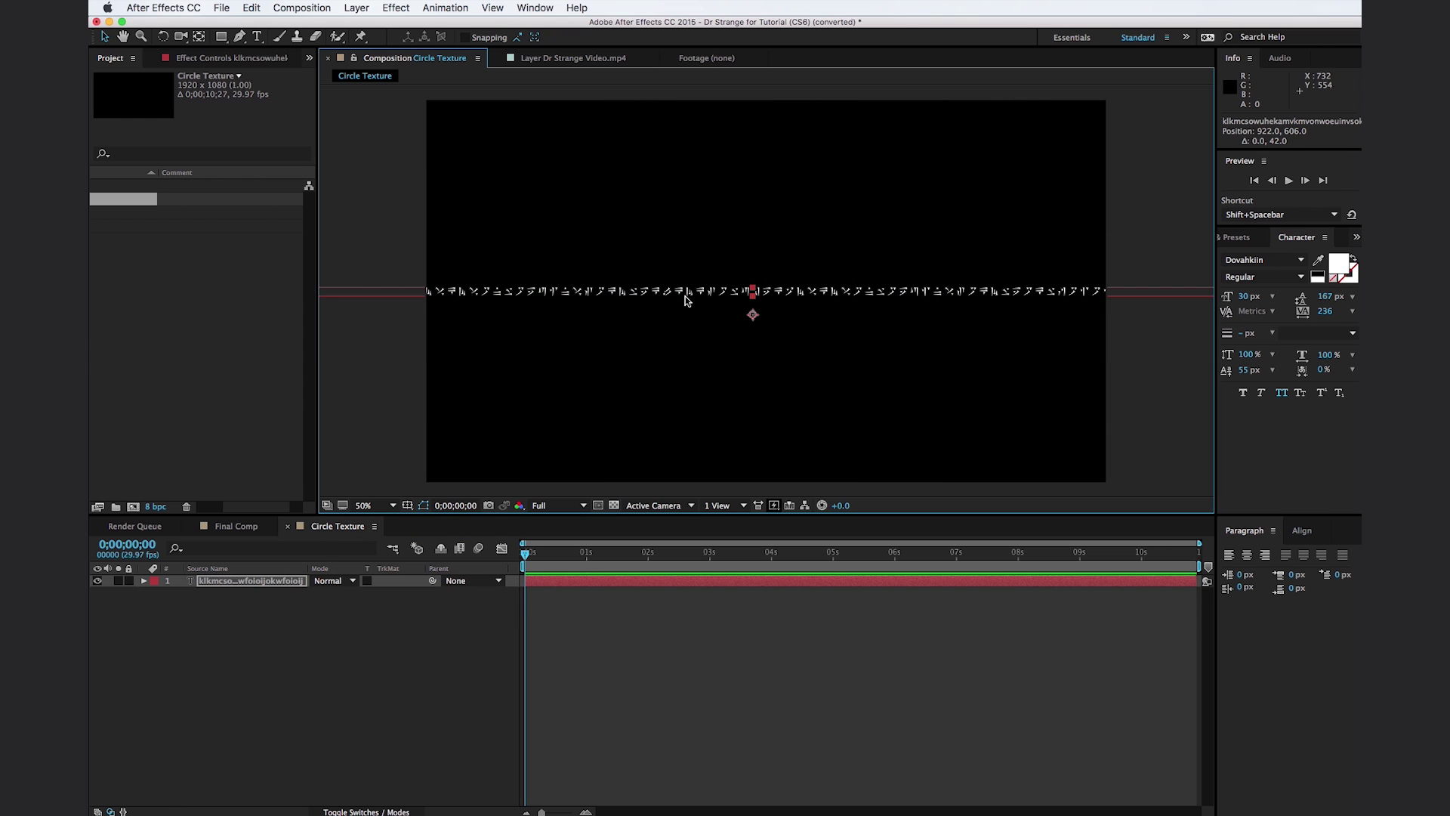
Duplicate the rune text layer, move the copy about 58 px below the original, and set its size to 16 px.
key(ctrl+d)
drag(691, 293, 693, 315)
drag(1246, 296, 1237, 296)
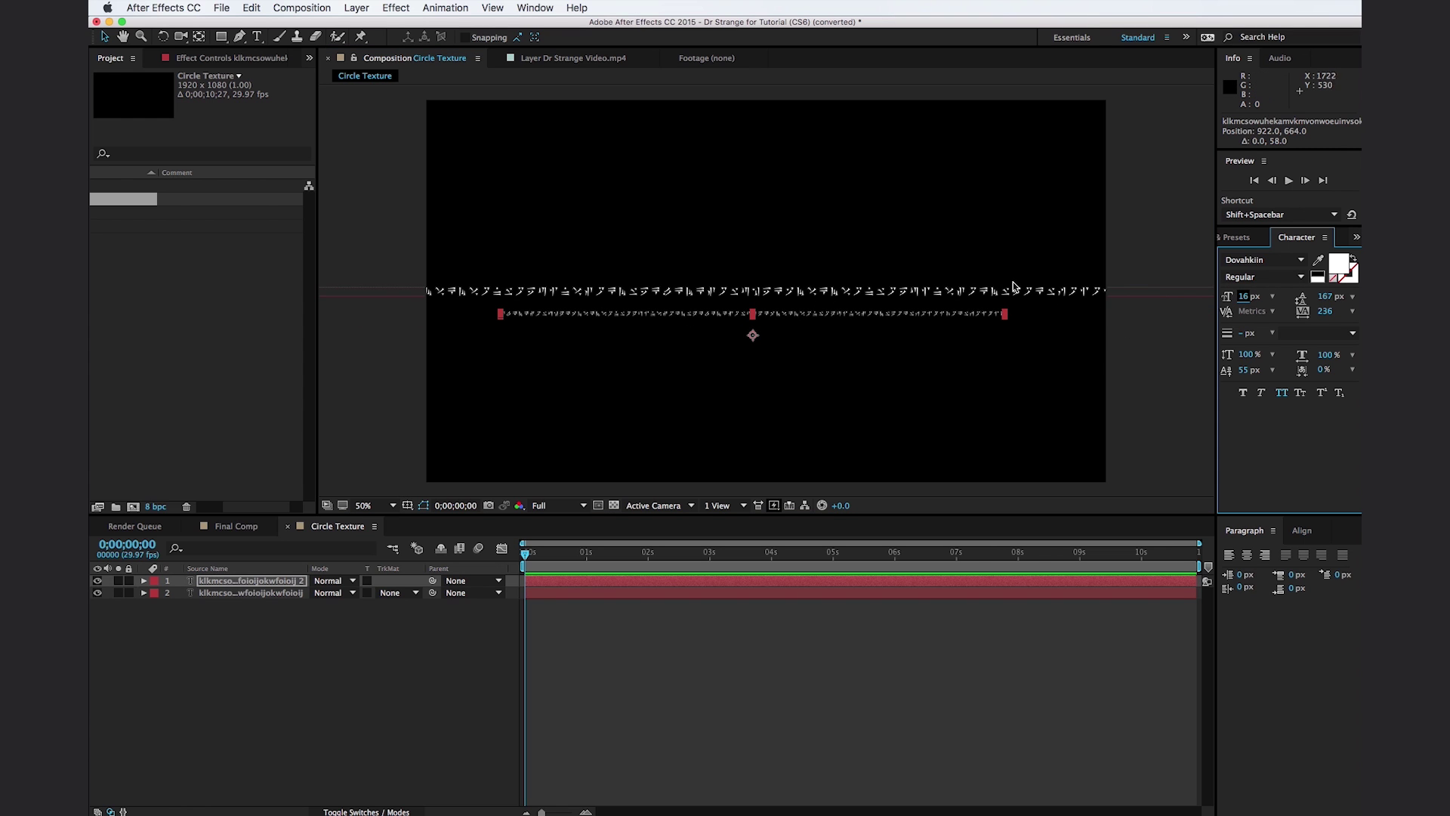
Paste more repeated characters into the 16 px rune line so it fills the full frame width.
double_click(965, 316)
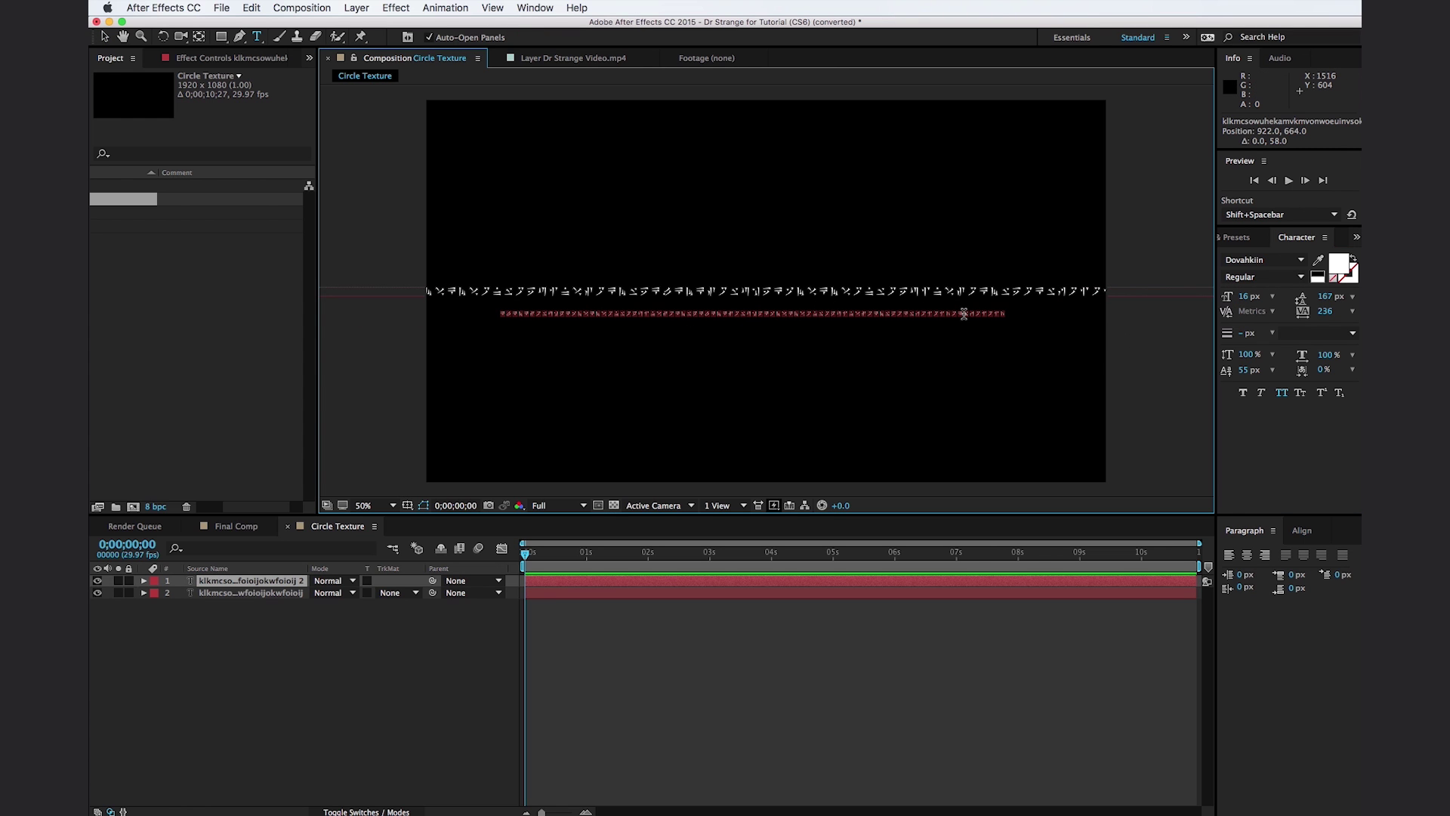
key(cmd+v)
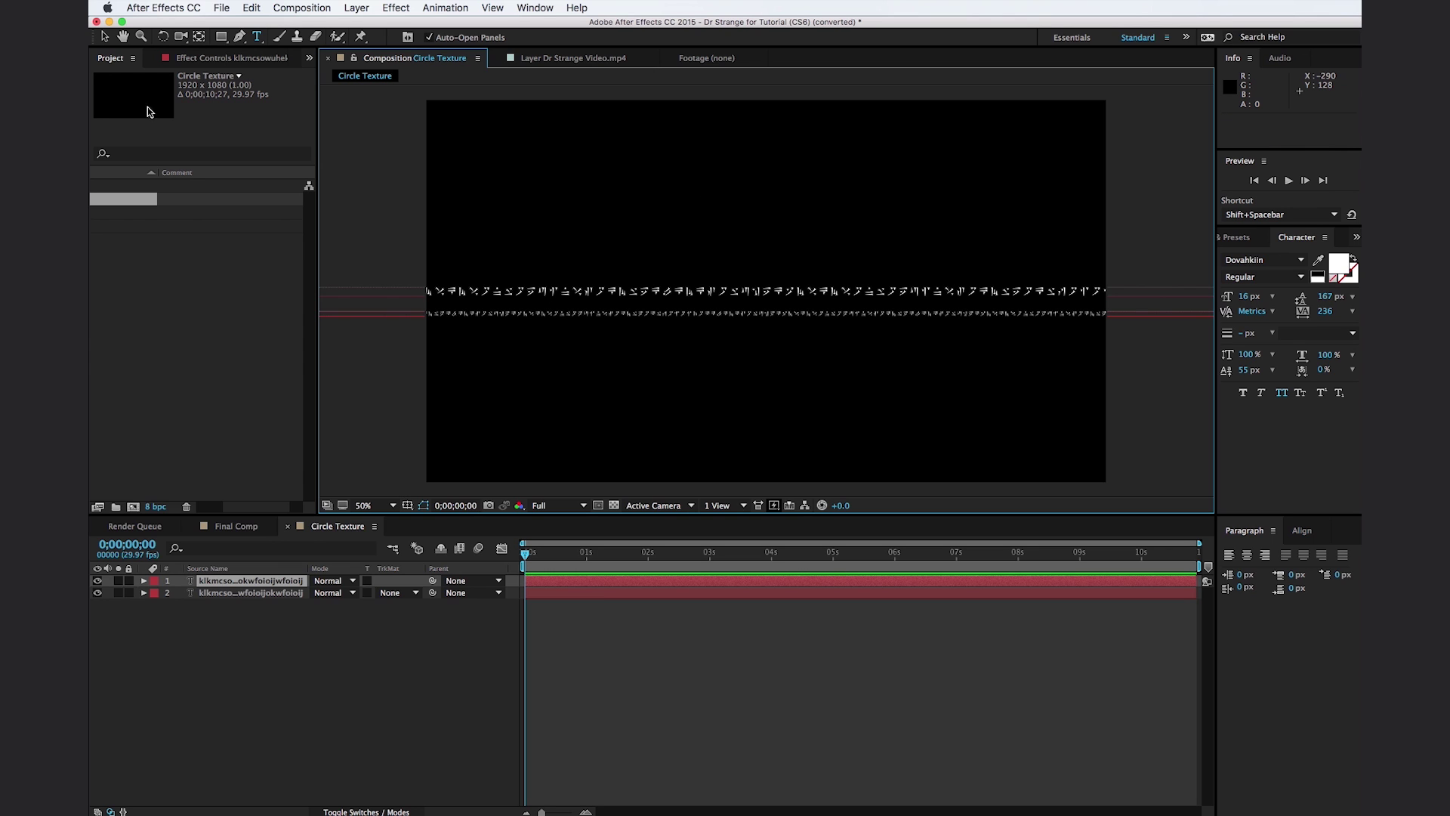
click(101, 37)
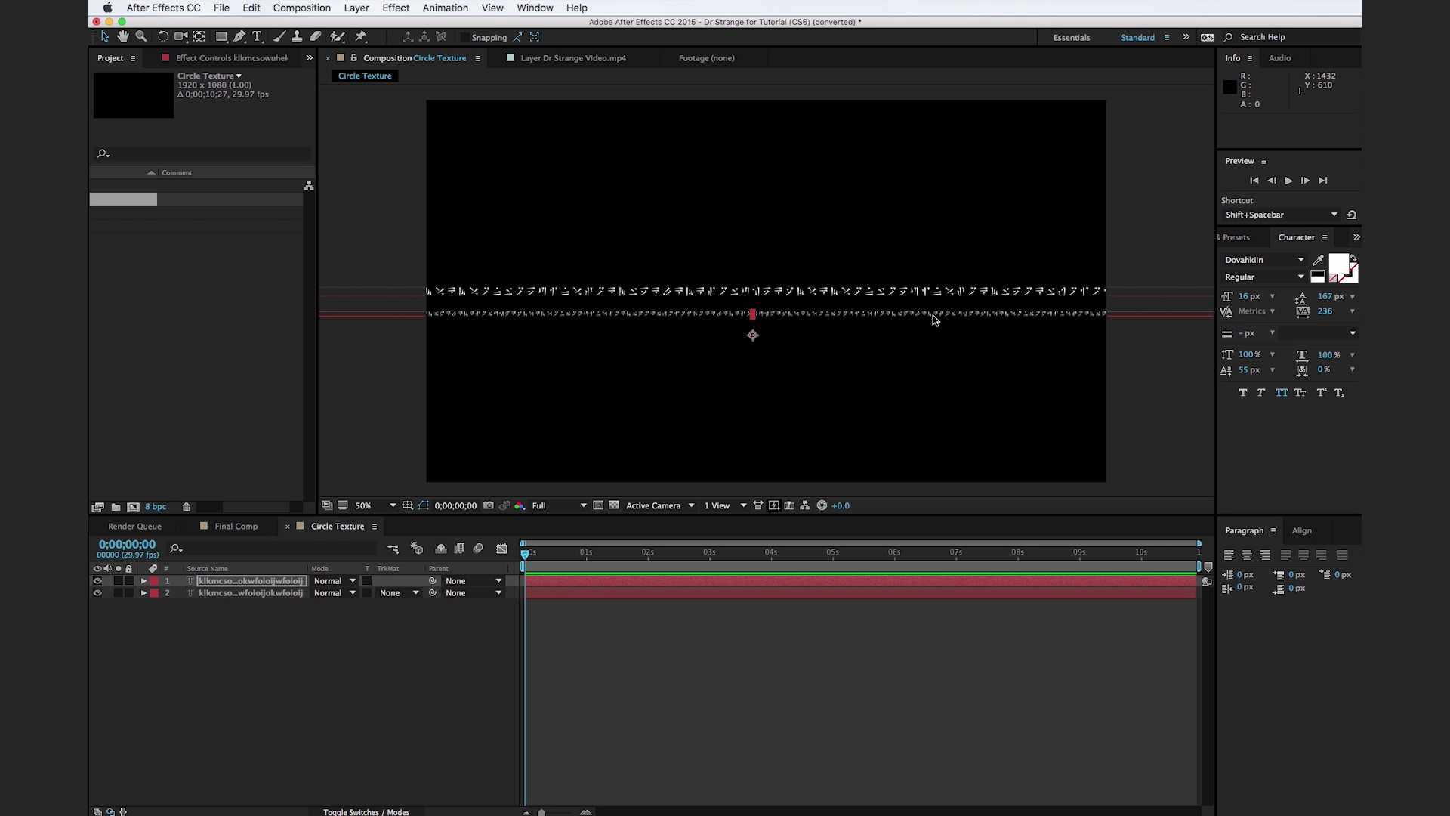
Duplicate the 16 px rune line, set the copy to 14 px, and place it below at about (922, 706).
key(super+d)
drag(931, 315, 930, 335)
drag(1248, 303, 1244, 297)
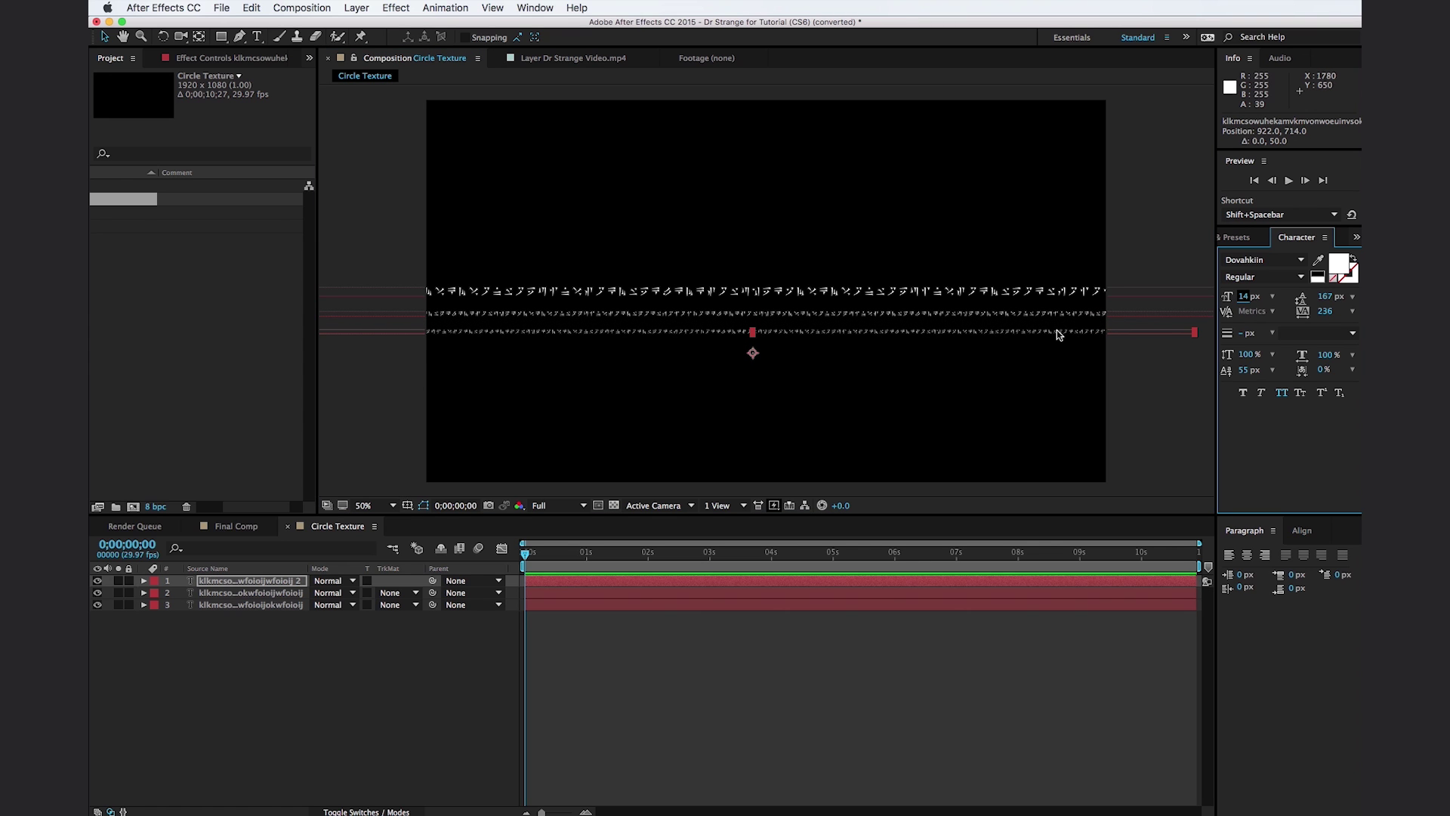
drag(1057, 333, 1057, 330)
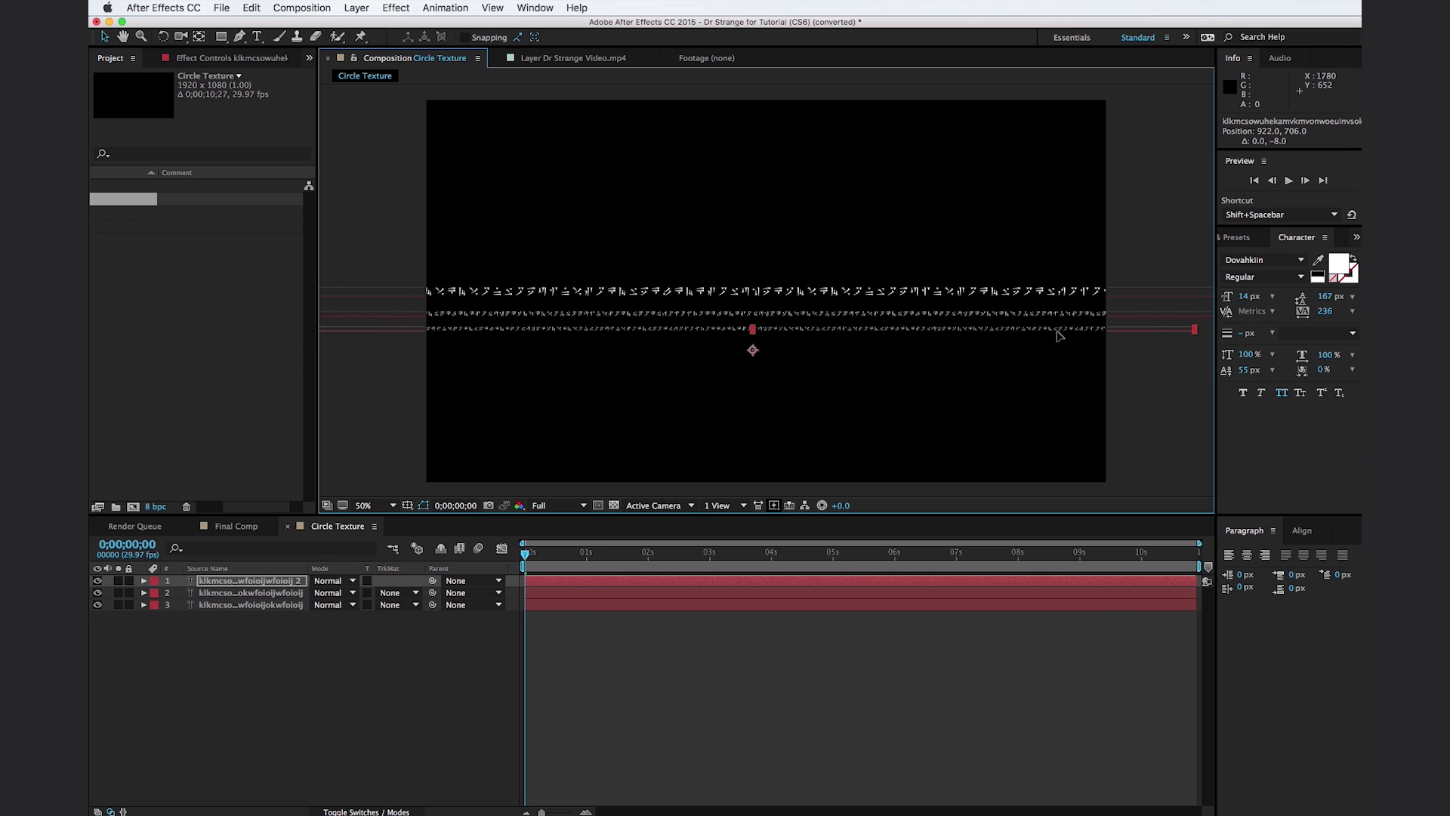
Create a white (FFFFFF) 1920 x 1080 px solid layer named Stripe.
click(420, 399)
click(356, 8)
mouse_move(370, 23)
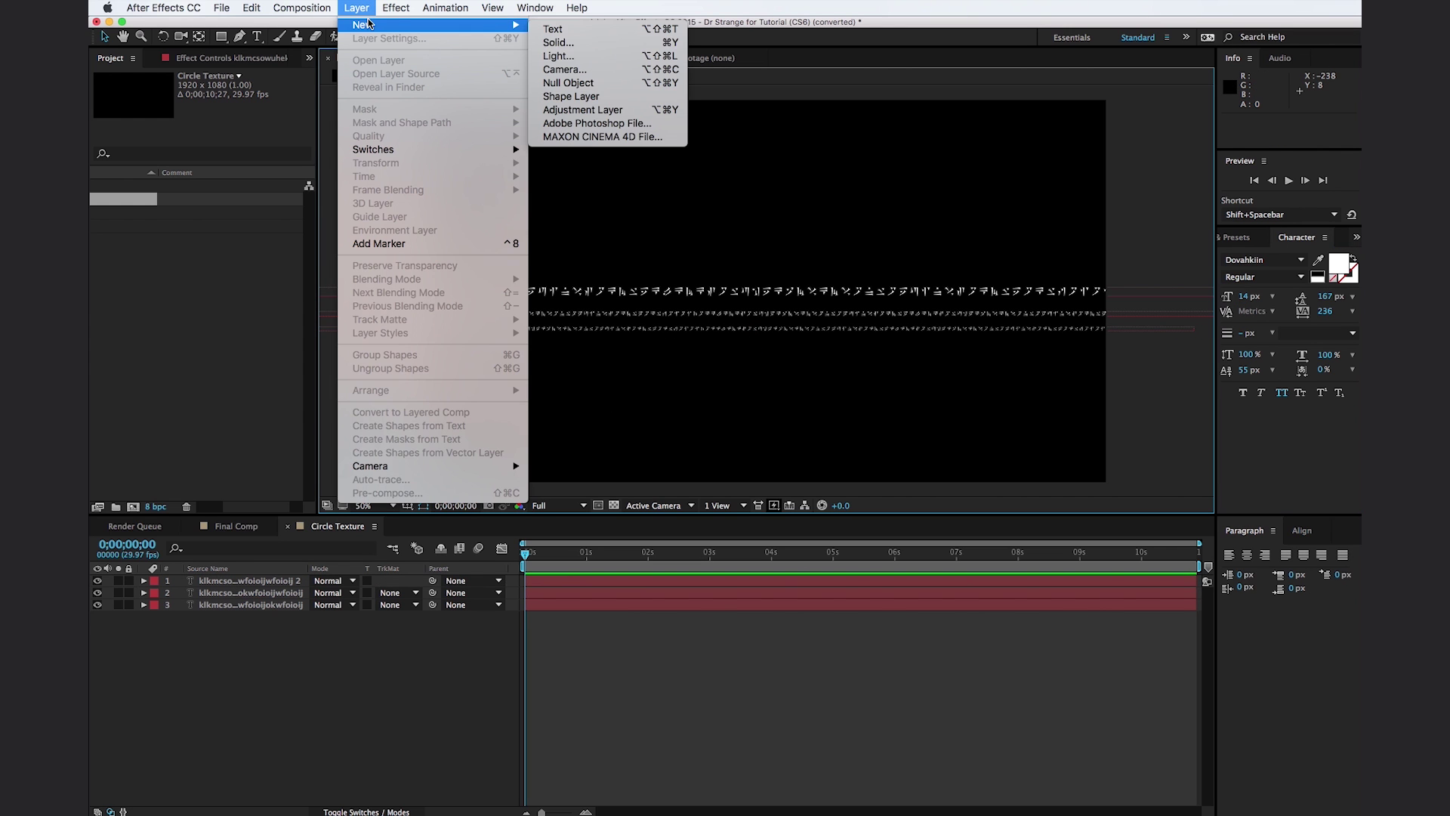
click(610, 43)
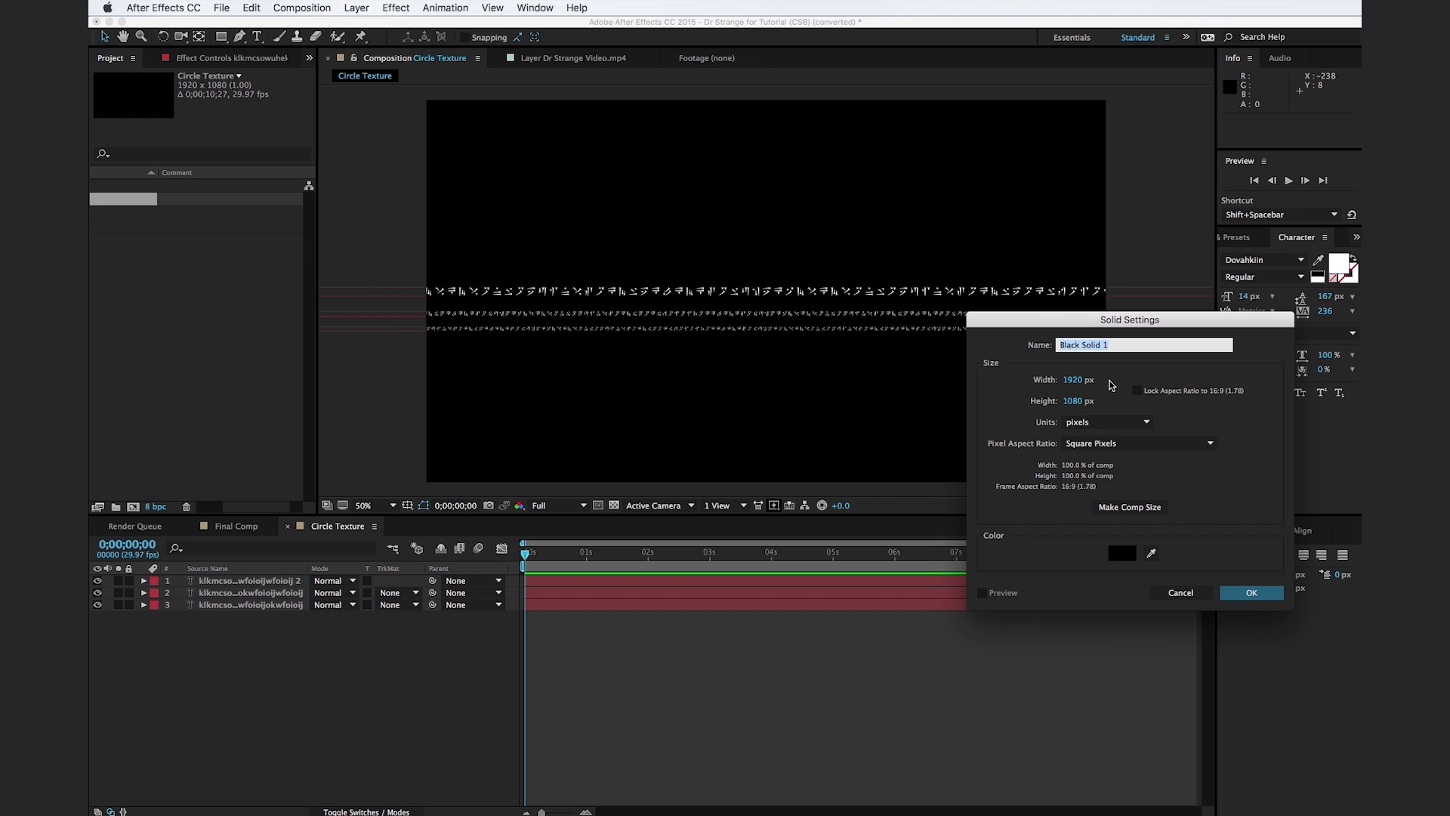
text(Stripe)
click(1123, 559)
drag(1022, 599, 853, 497)
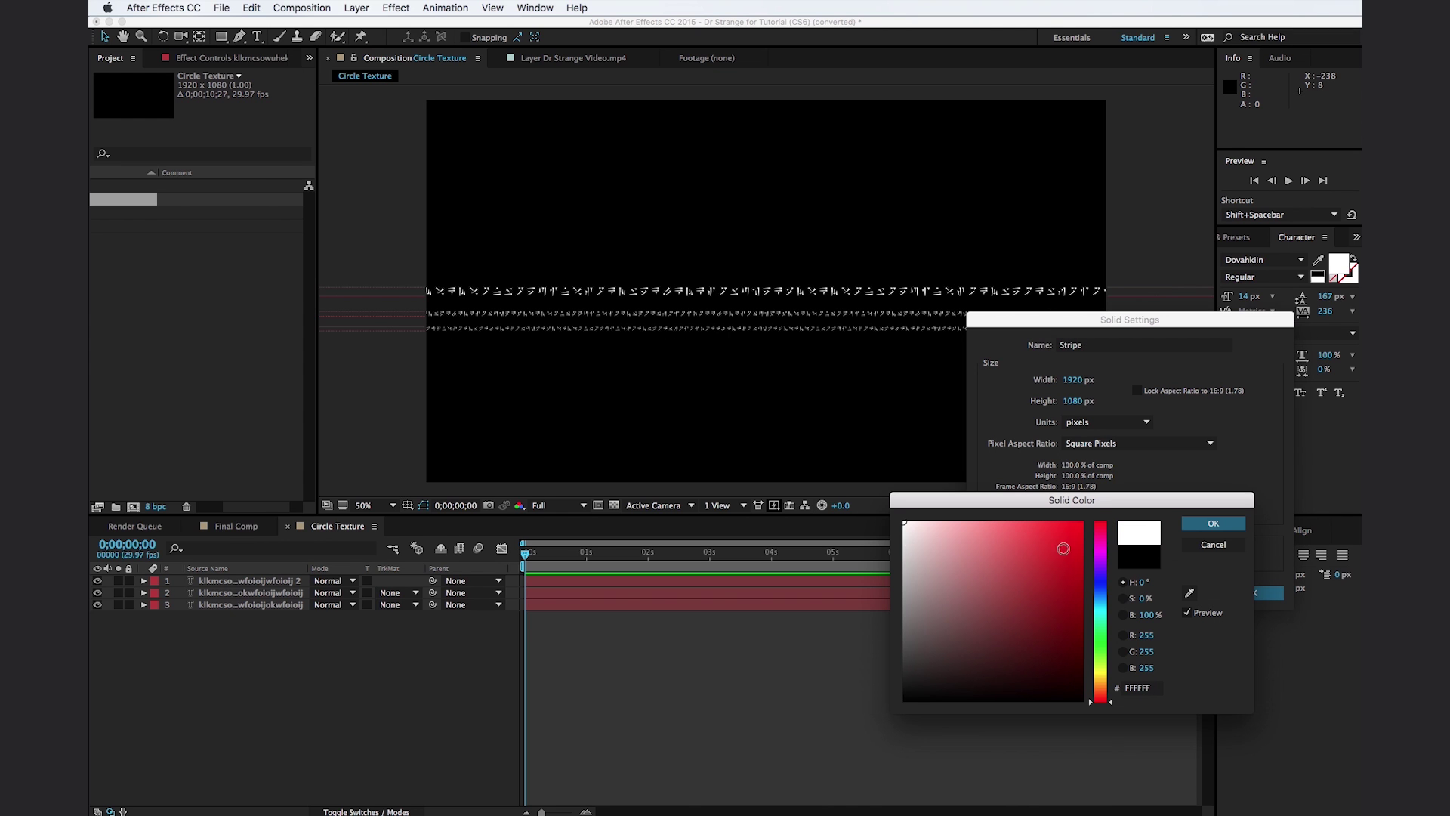
click(1213, 525)
click(1252, 593)
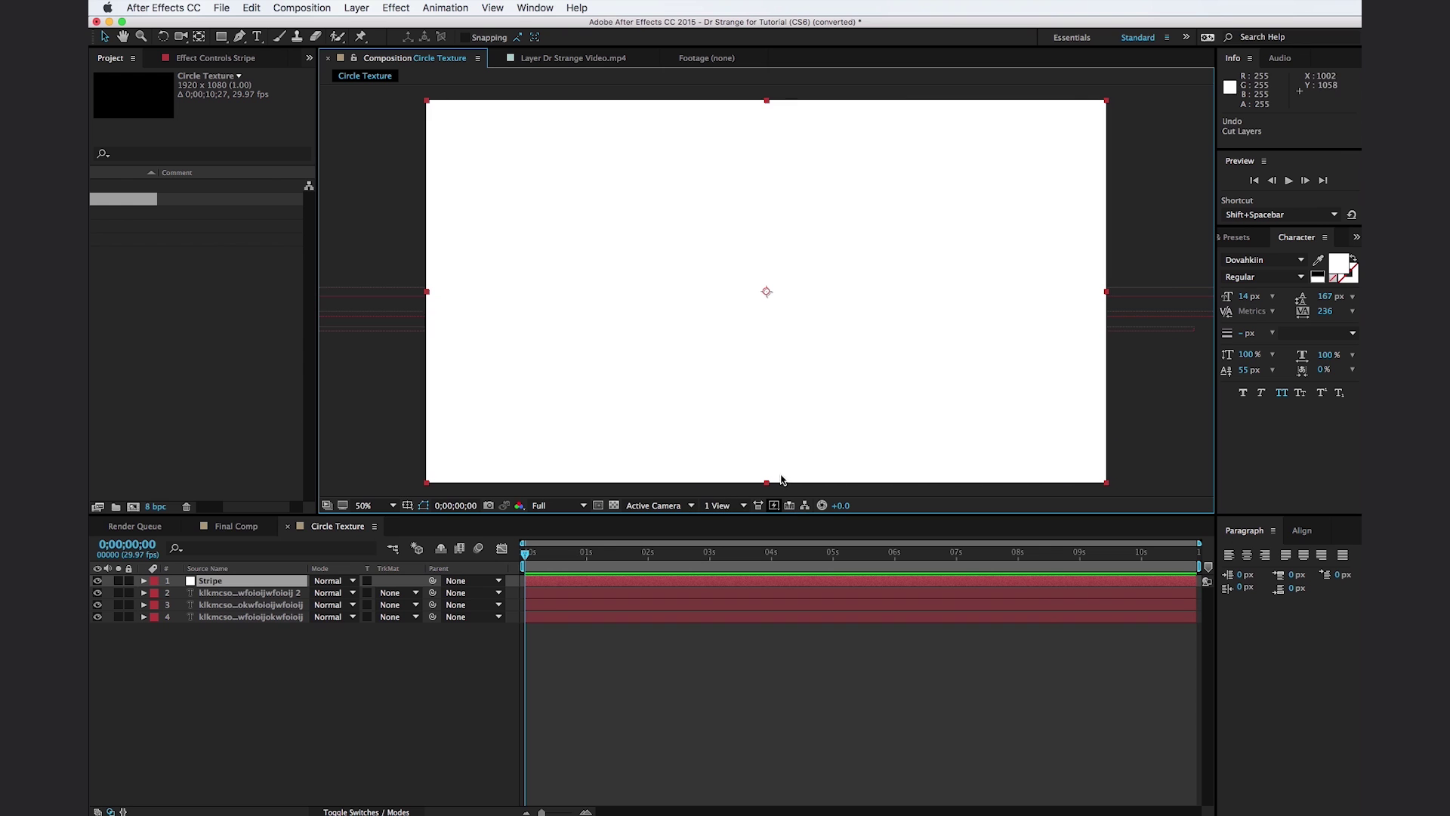
Flatten the Stripe layer vertically into a thin white line just below the large rune line, keeping its full width.
drag(767, 481, 795, 305)
key(period)
key(period)
key(period)
key(period)
key(period)
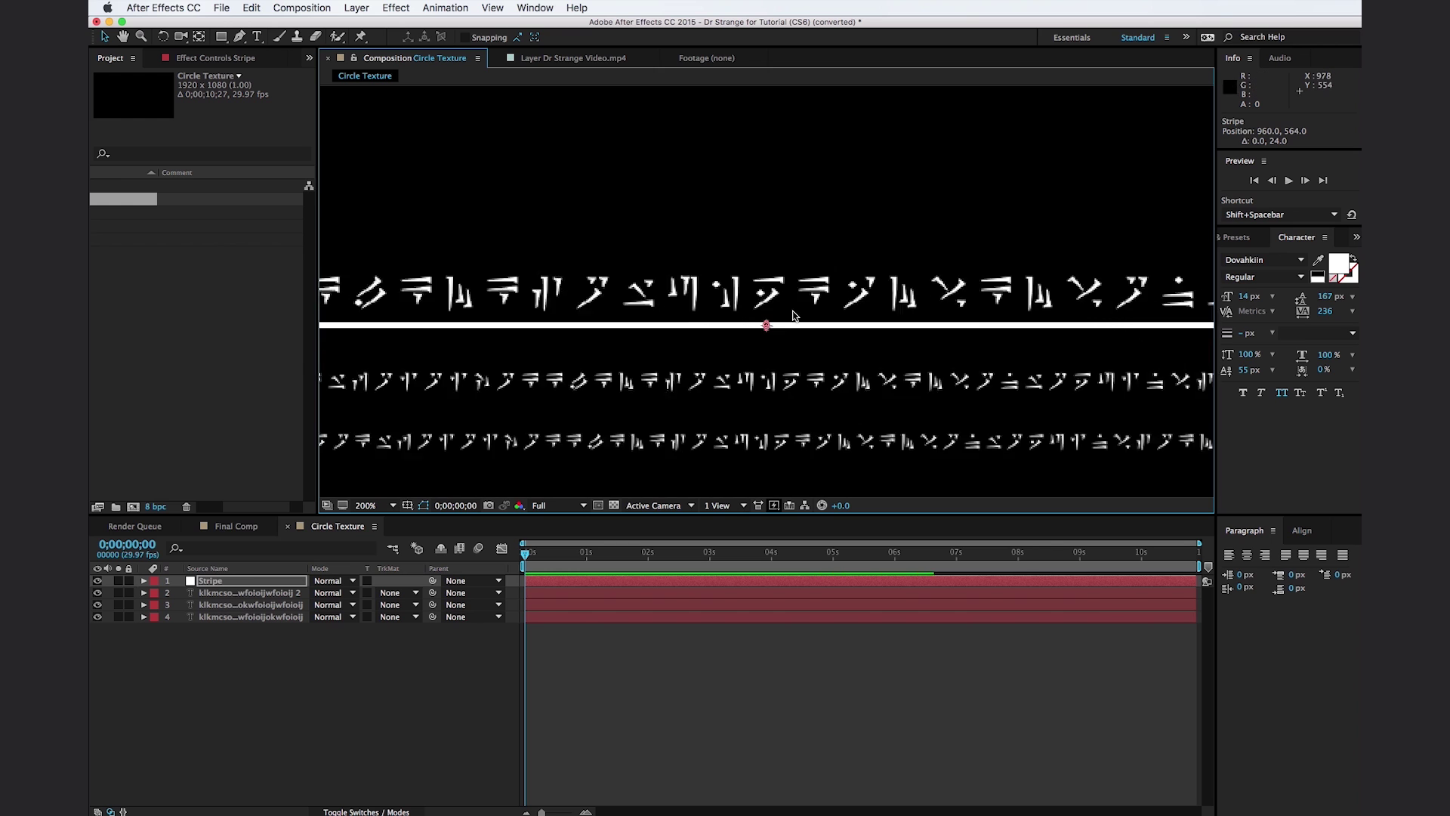
drag(772, 419, 767, 423)
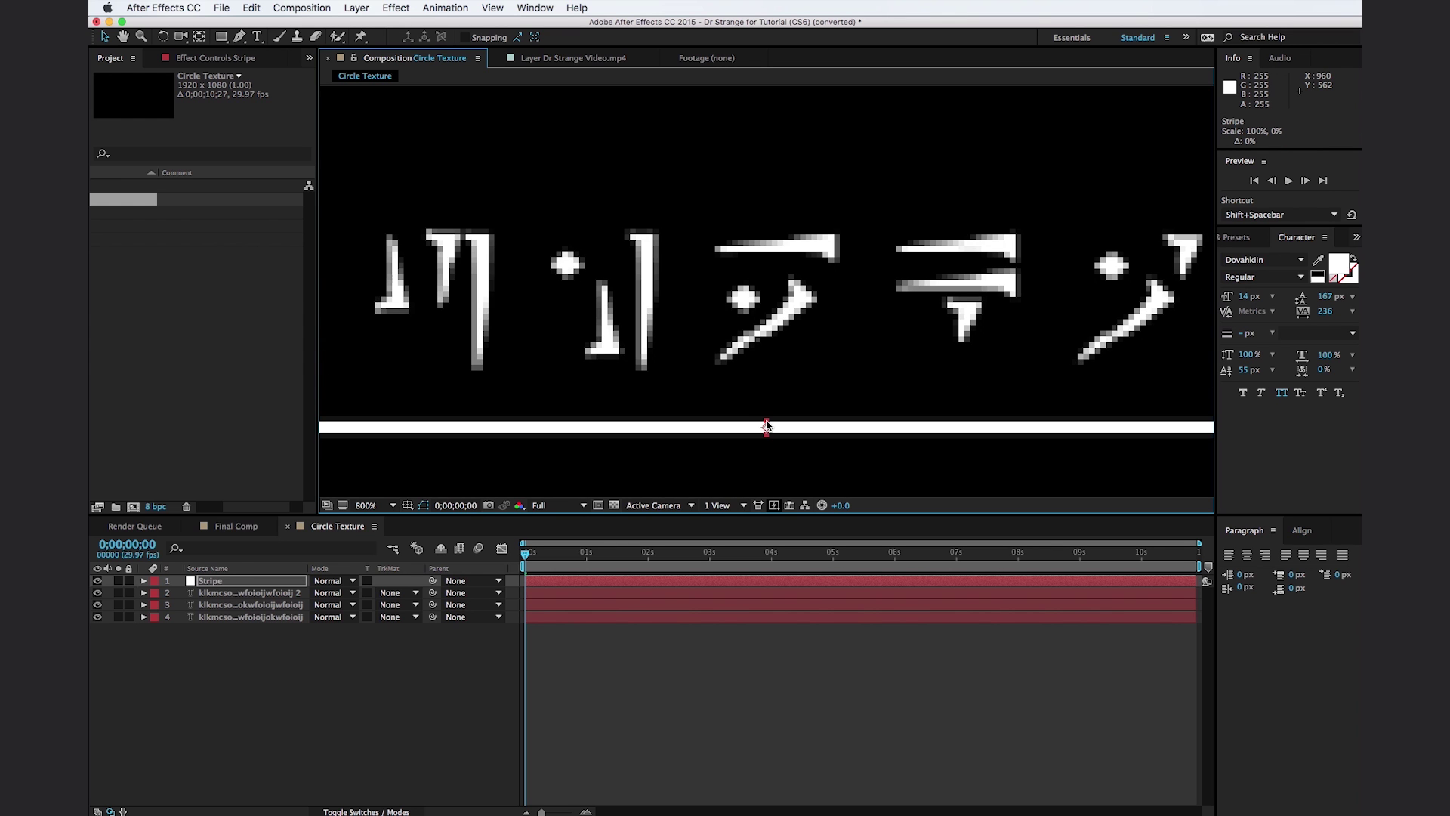
key(slash)
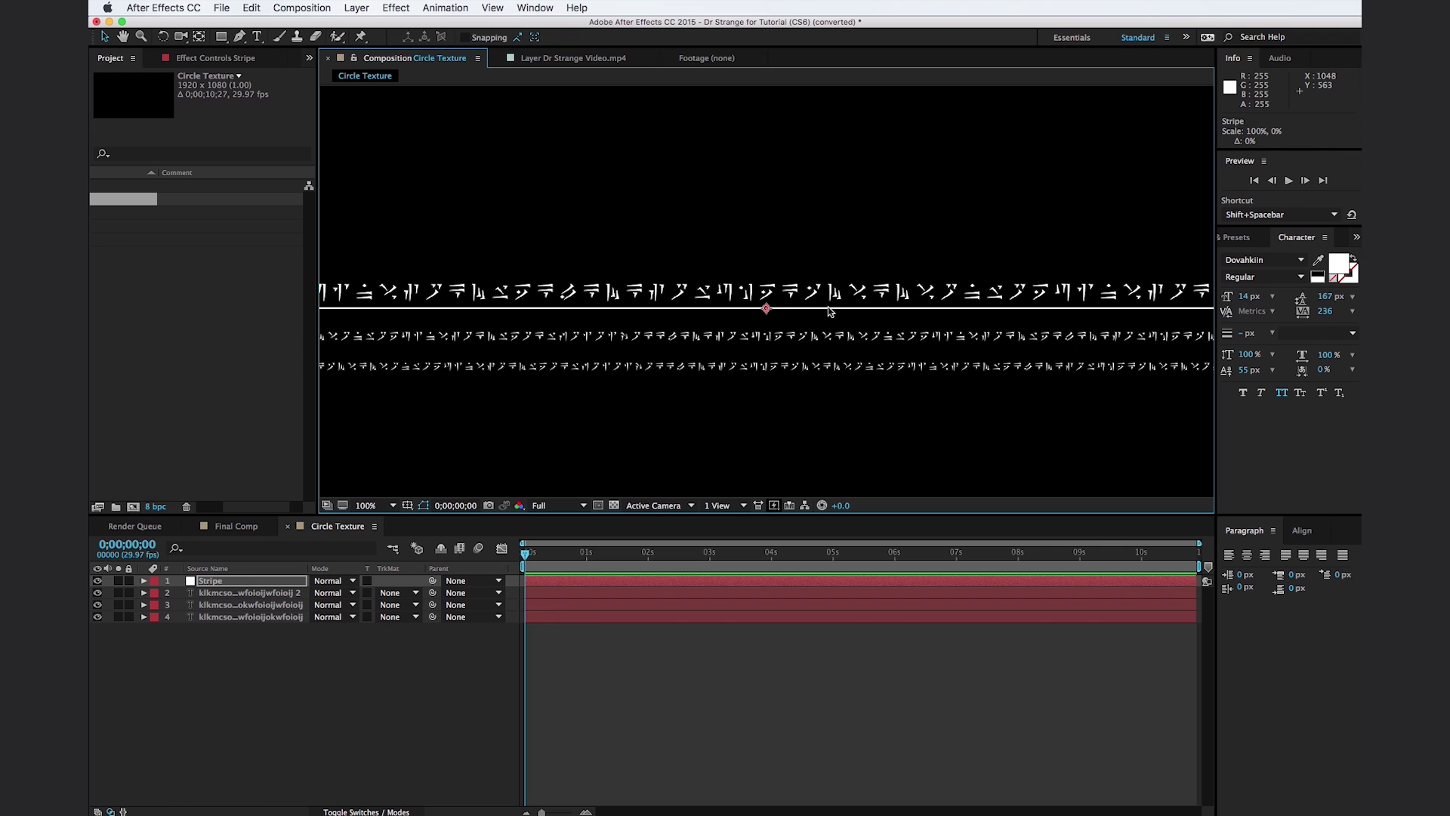
Duplicate the stripe twice and place the copies above the large rune line at about y 510 and y 499.
key(ctrl+z)
key(ctrl+d)
drag(825, 318, 826, 276)
key(ctrl+d)
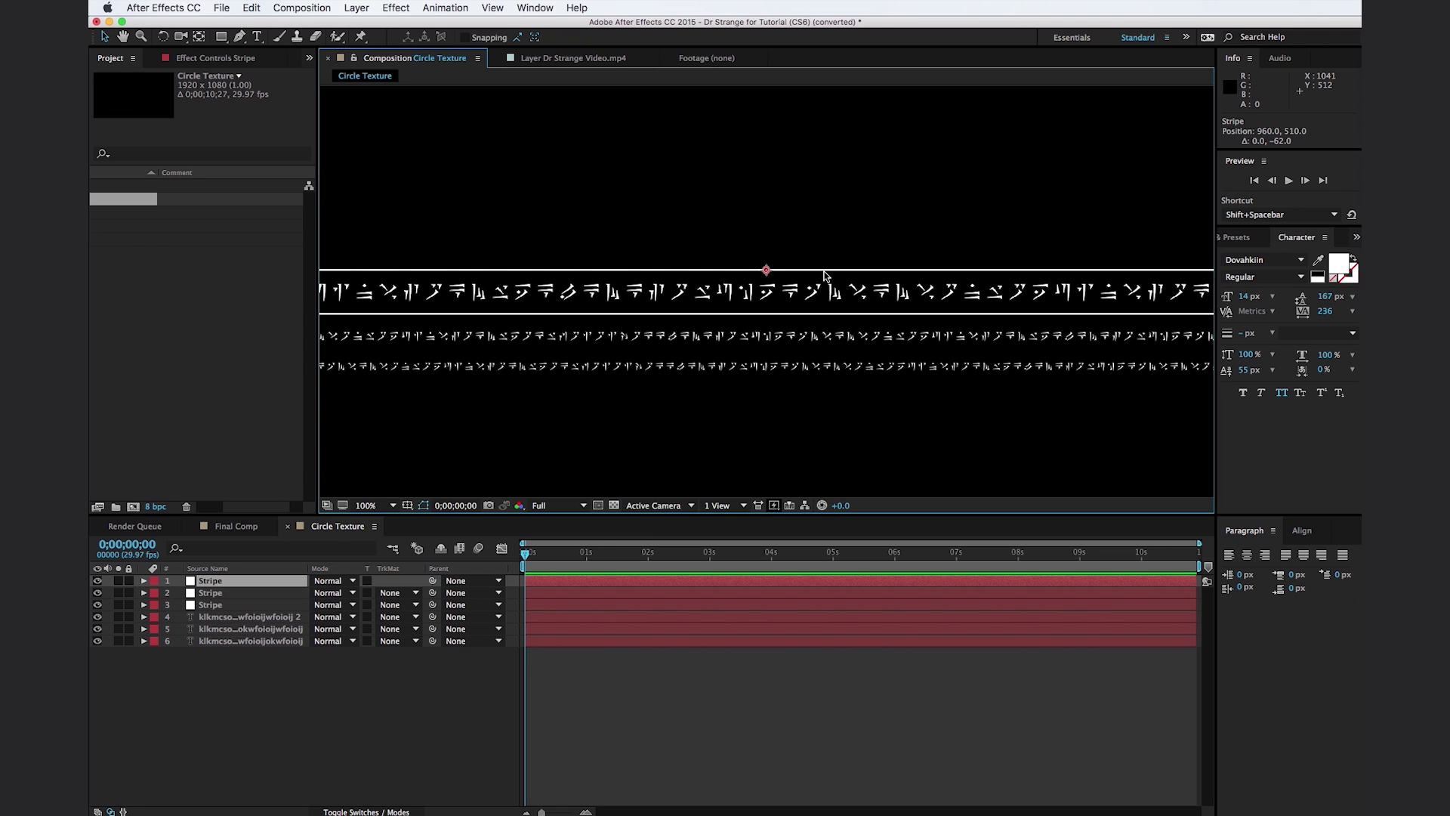
drag(826, 276, 825, 268)
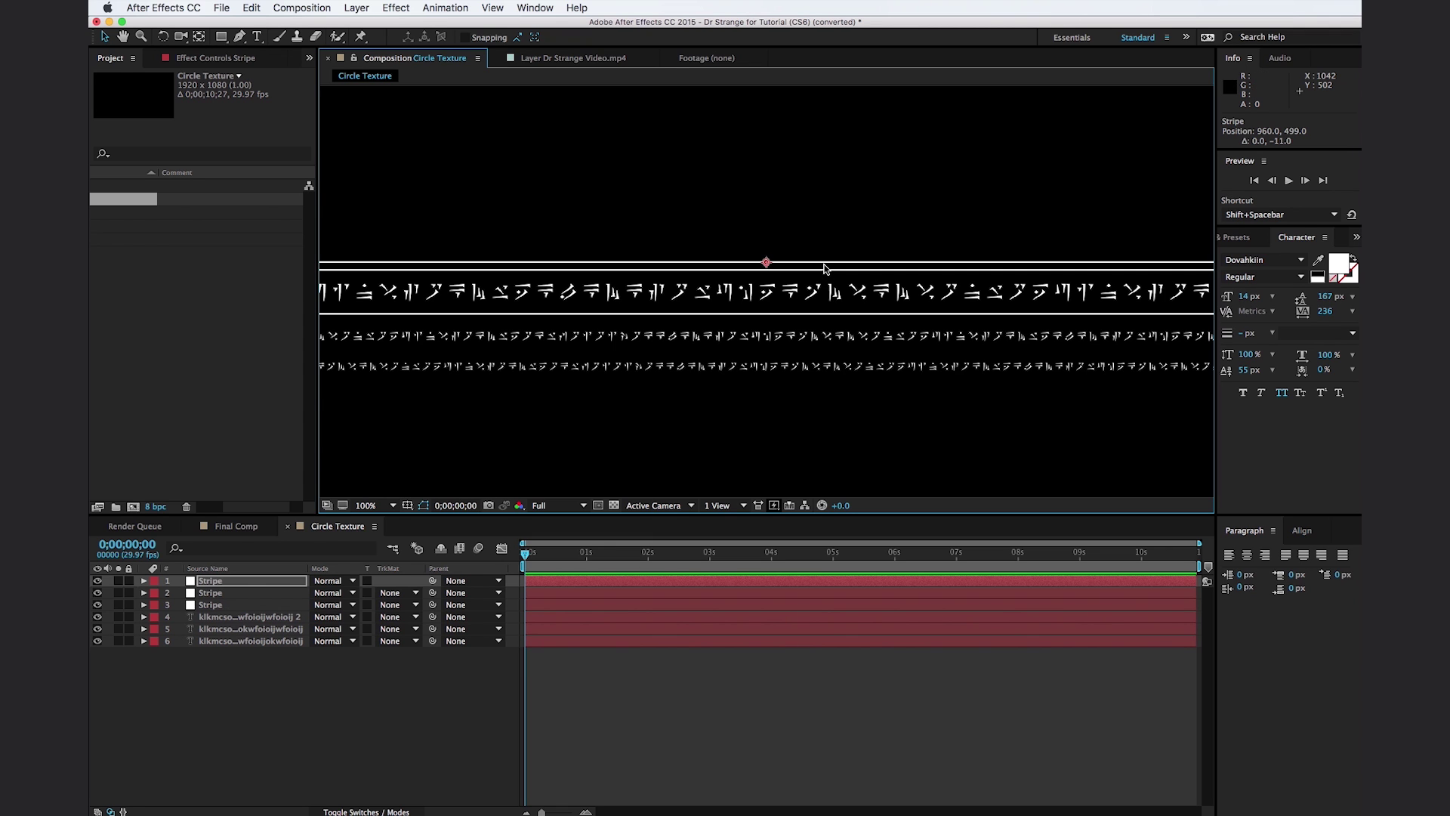
Duplicate the stripe, place the copy between the two small rune lines at about y 623, and make it slightly thinner.
key(ctrl+d)
drag(825, 269, 823, 357)
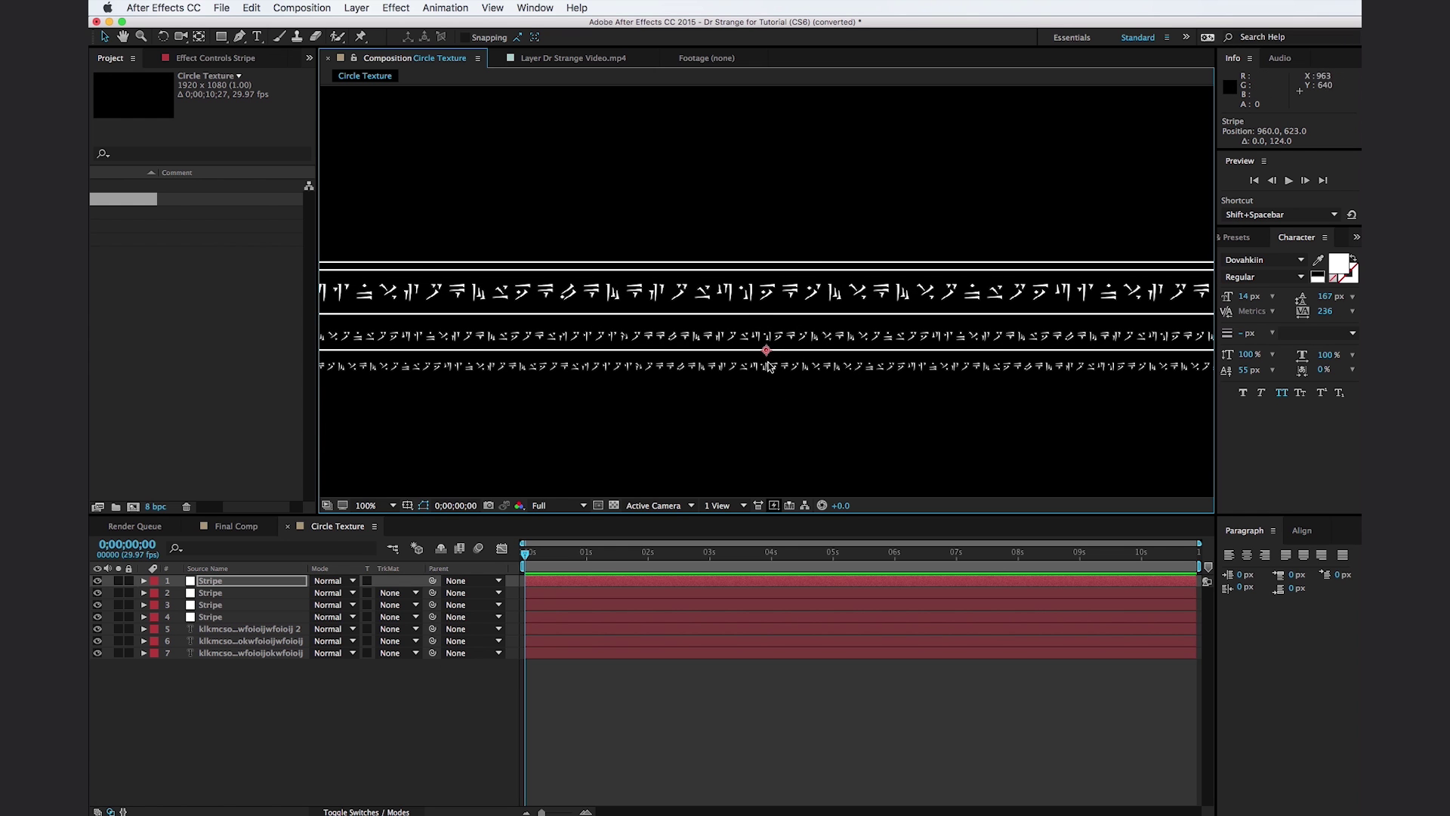
scroll(787, 378, up, 5)
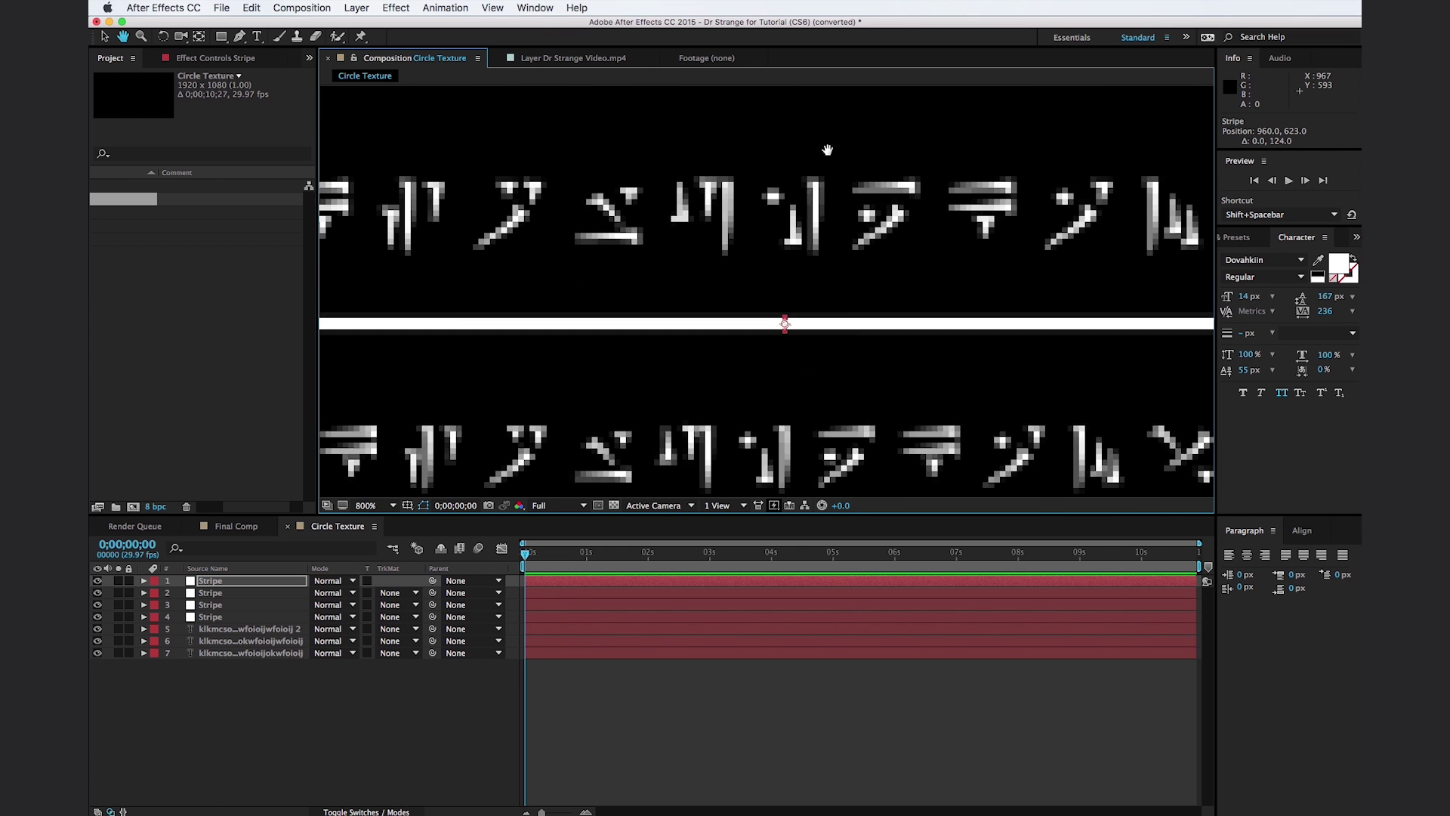
scroll(786, 318, up, 1)
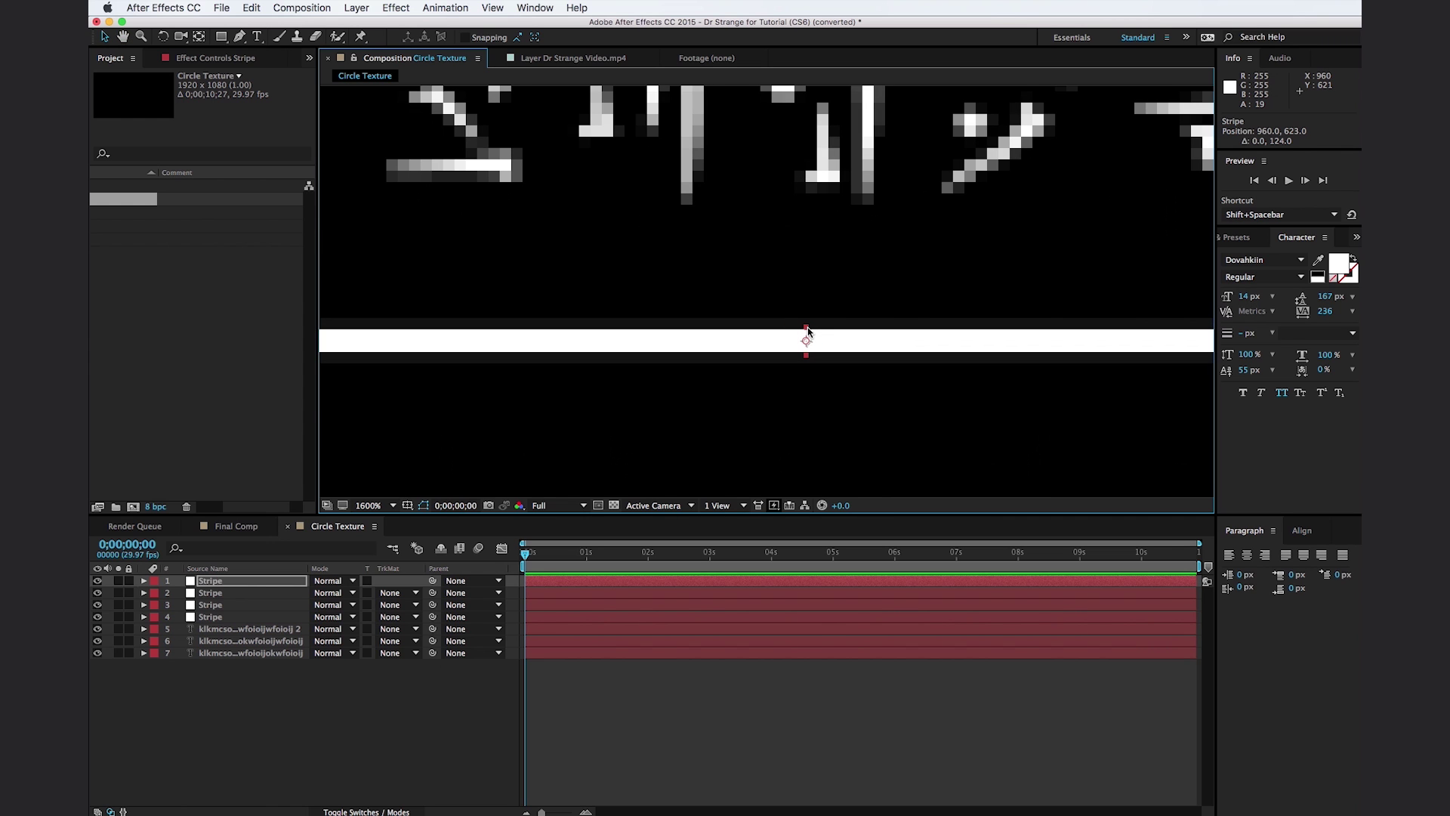
drag(805, 327, 808, 337)
key(slash)
Duplicate the thinner stripe and place the copy just below it at about y 633.
scroll(803, 315, up, 6)
key(ctrl+d)
drag(842, 355, 816, 304)
scroll(840, 387, down, 7)
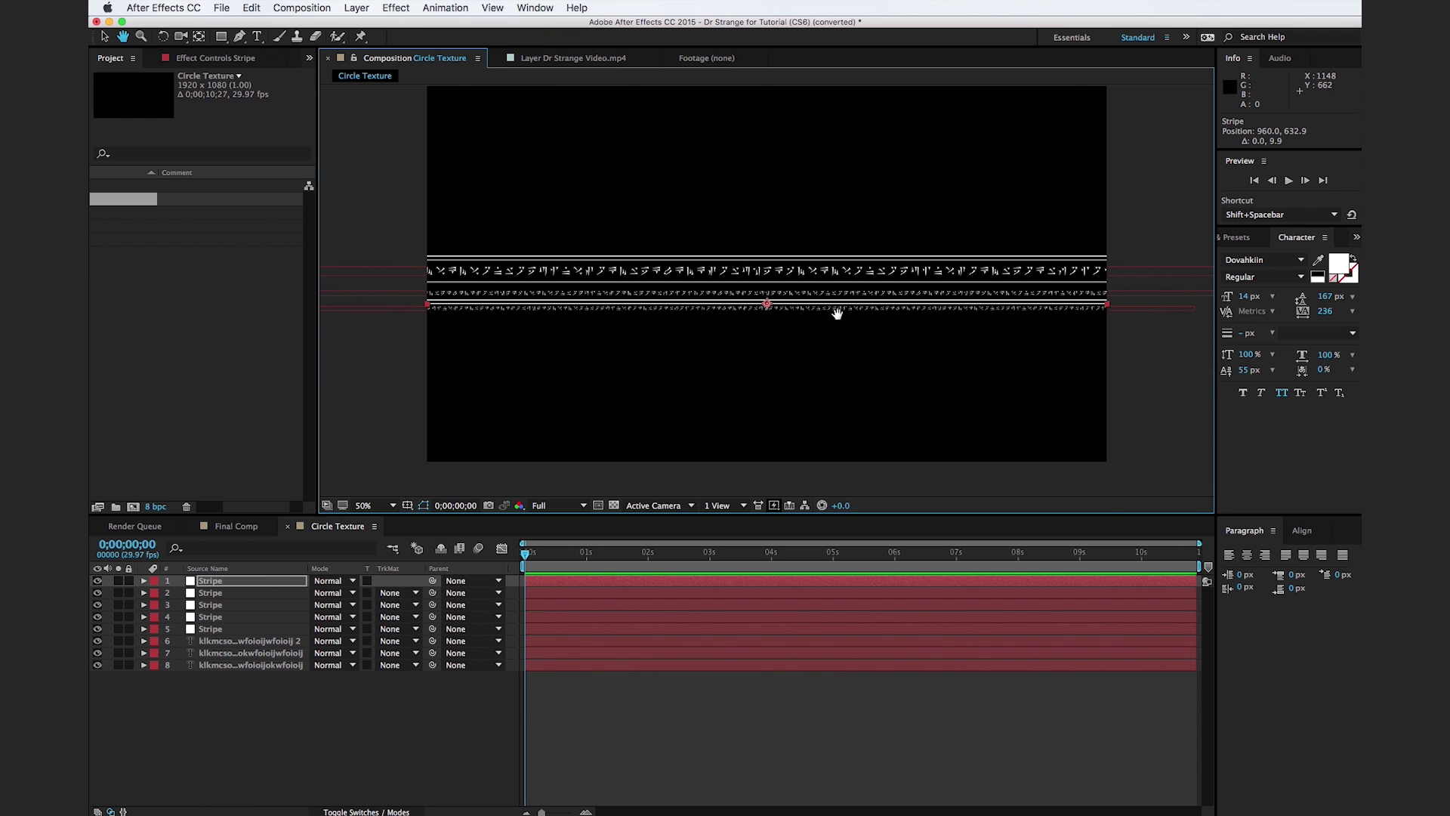
click(1194, 363)
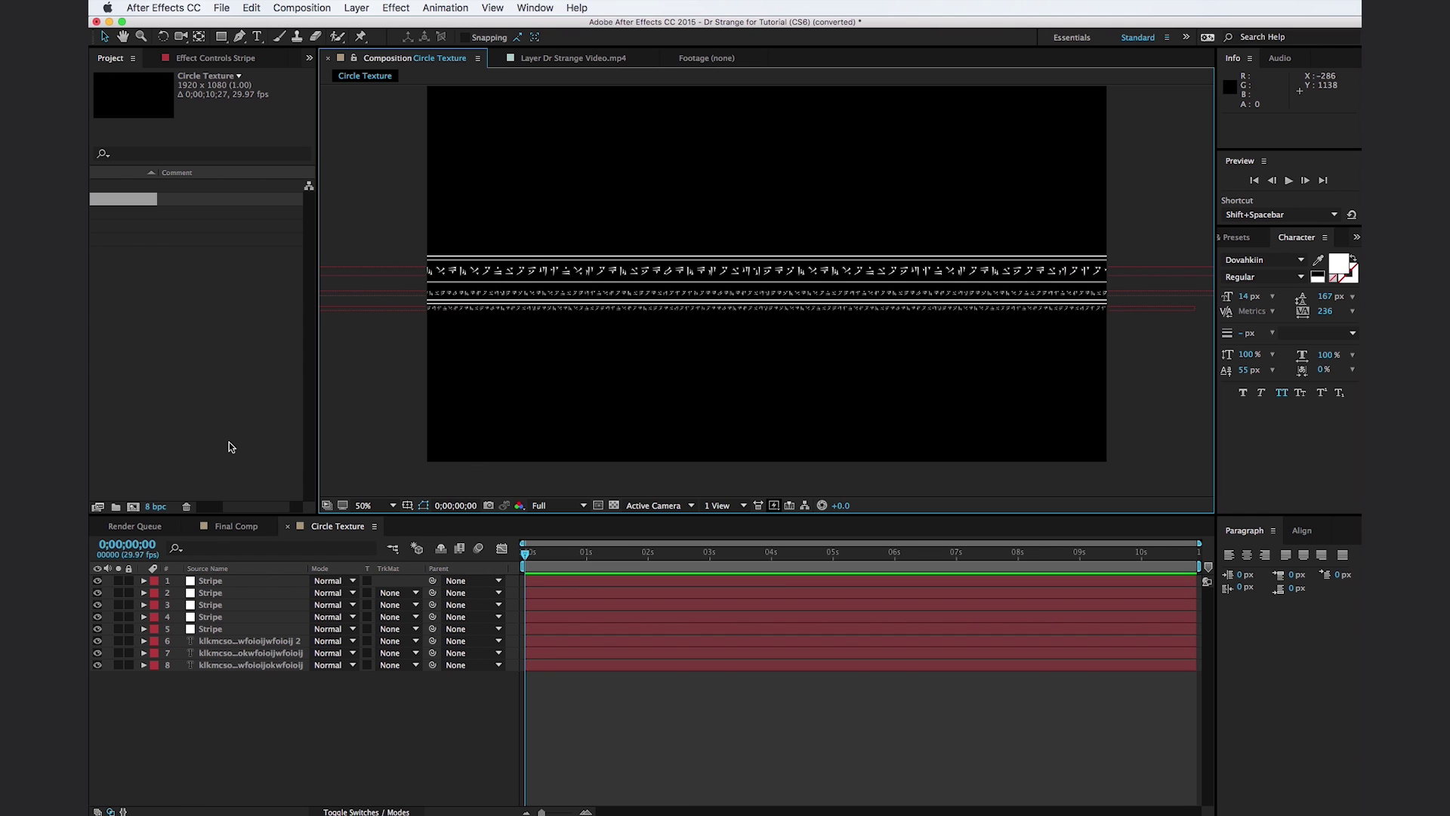
Create a 1920 x 1080 px composition named Mandala and add the Circle Texture composition to it as a layer.
key(super+n)
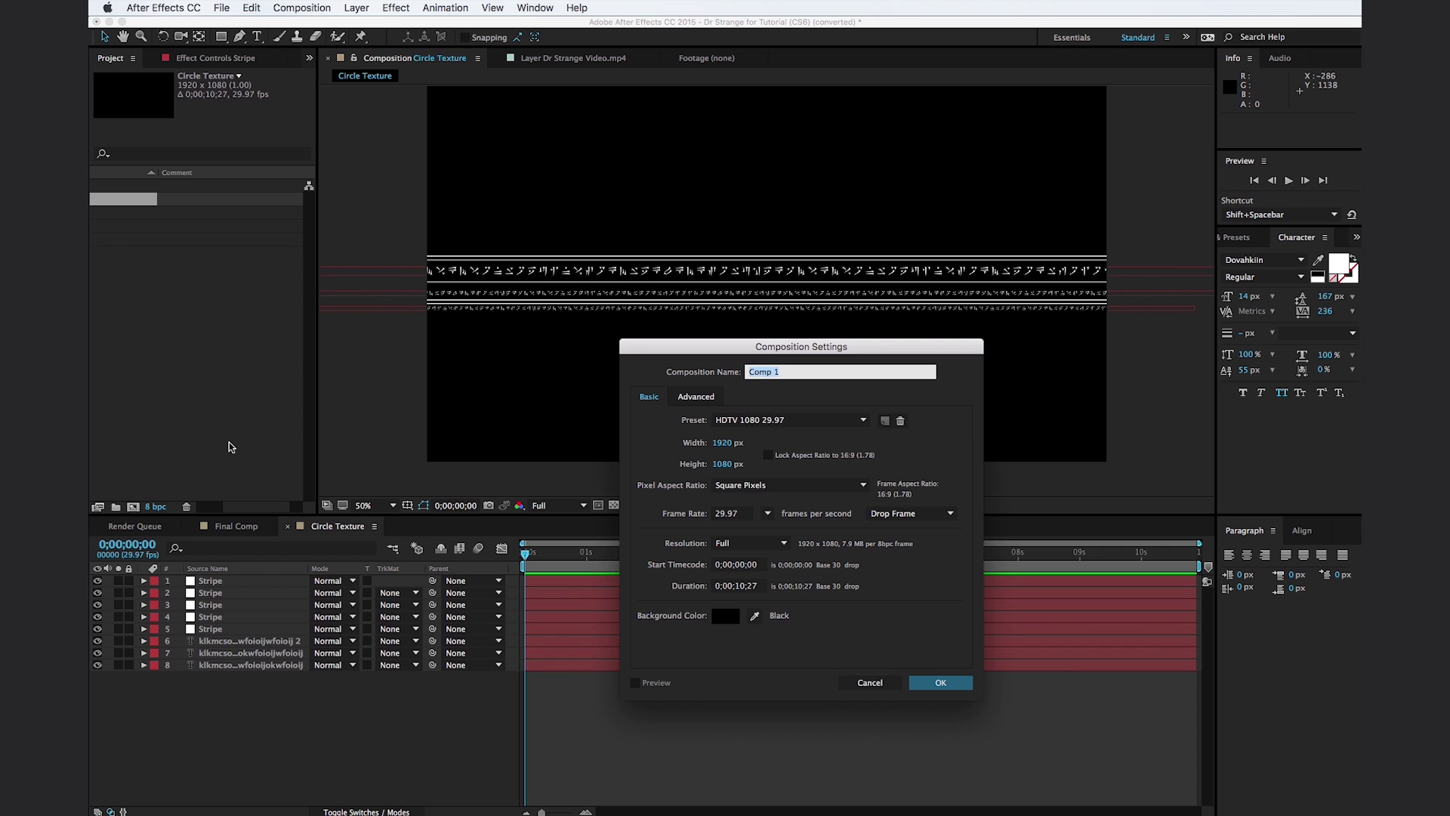
text(Mandala)
click(961, 683)
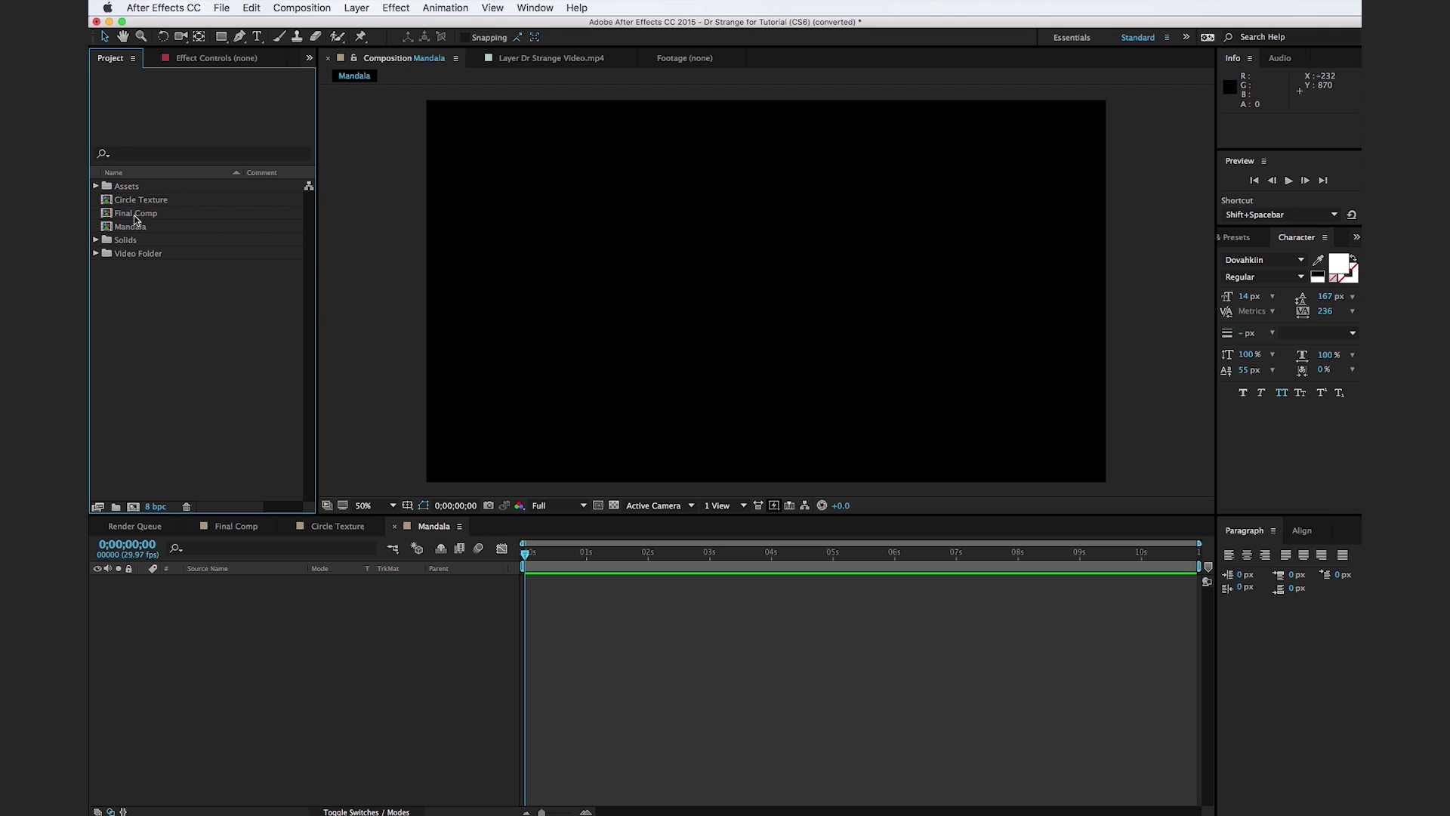
drag(136, 201, 415, 629)
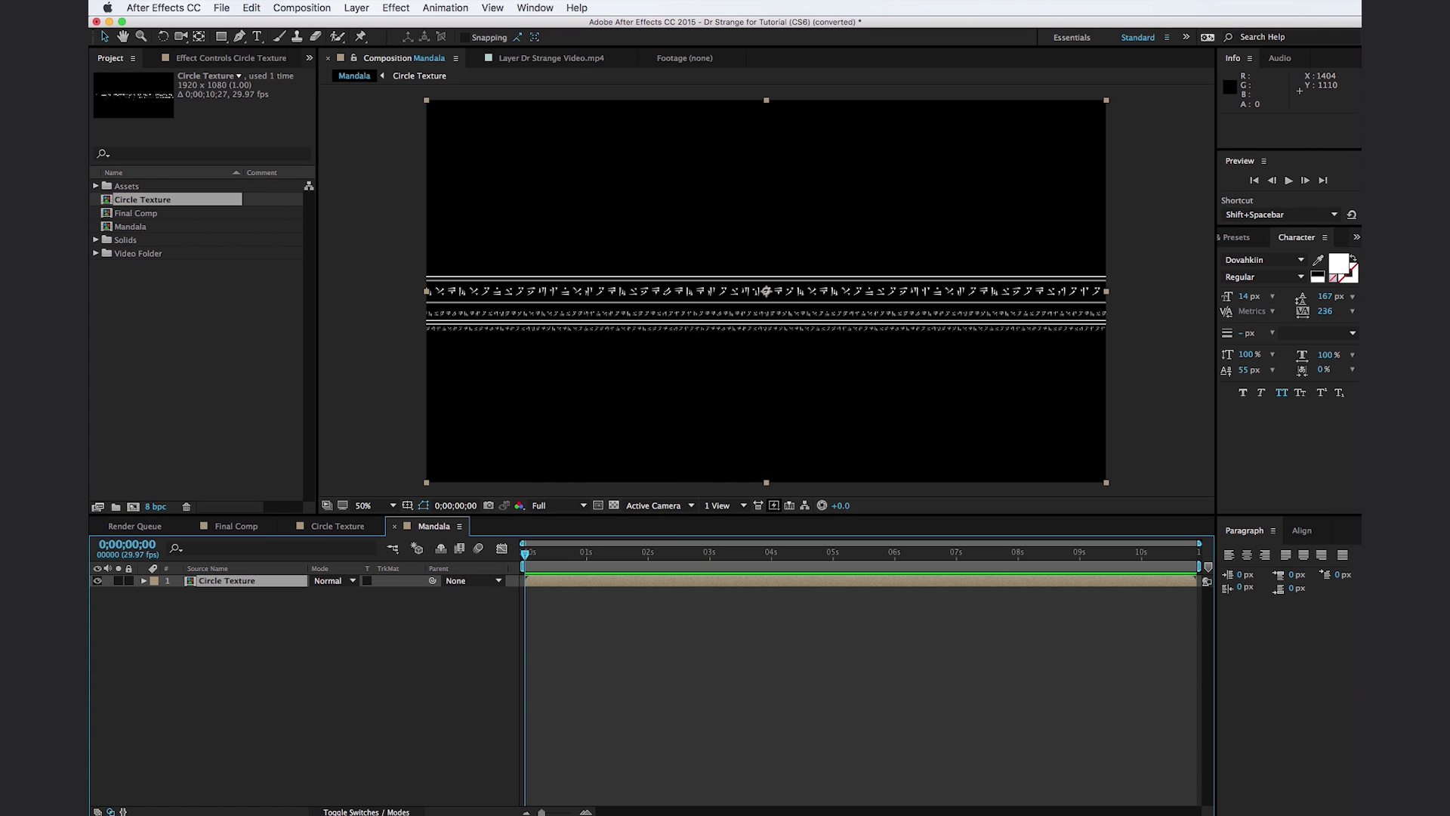
Find the Polar Coordinates effect and apply it to the Circle Texture layer.
click(1234, 237)
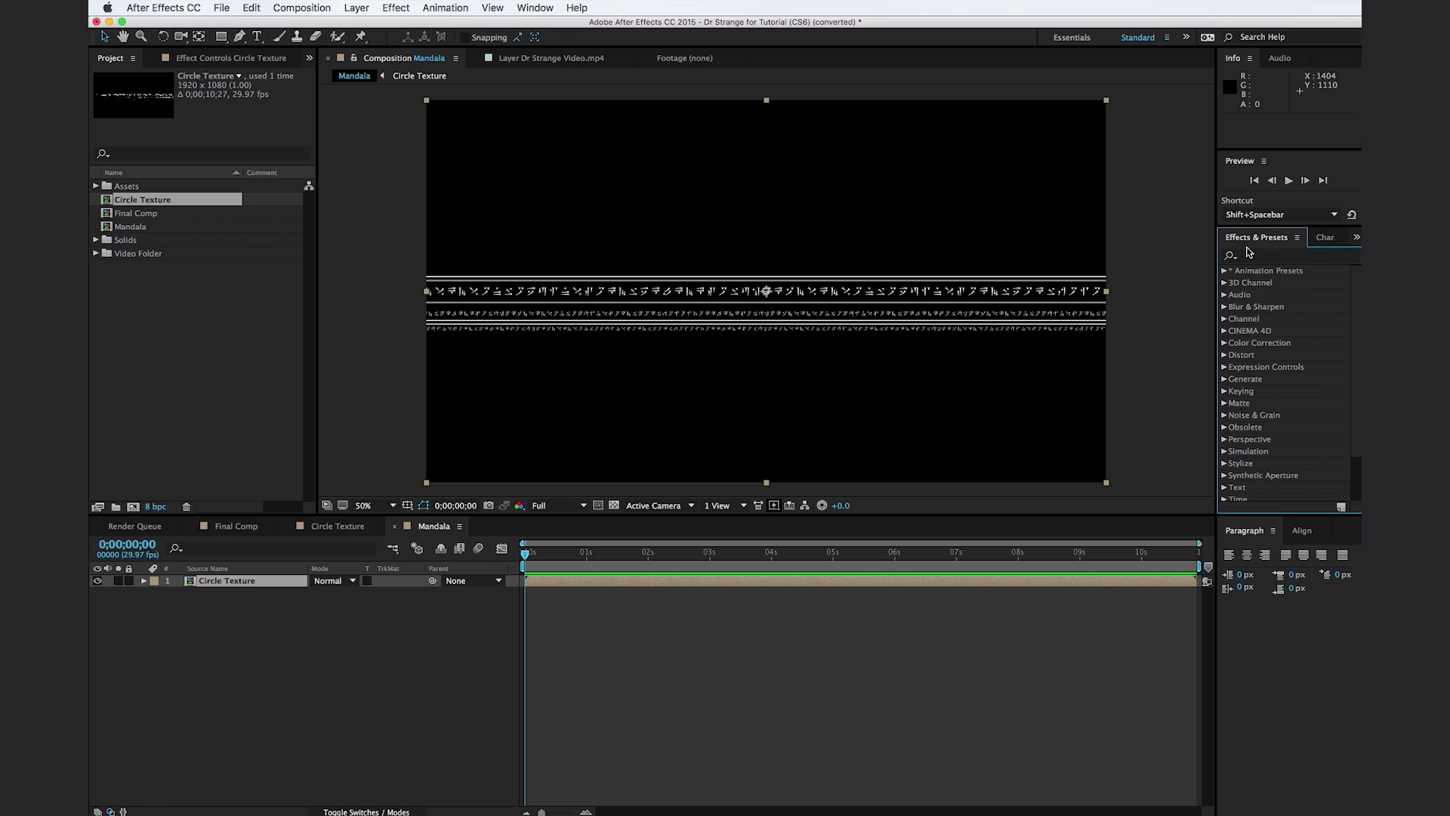
click(1260, 255)
text(polar)
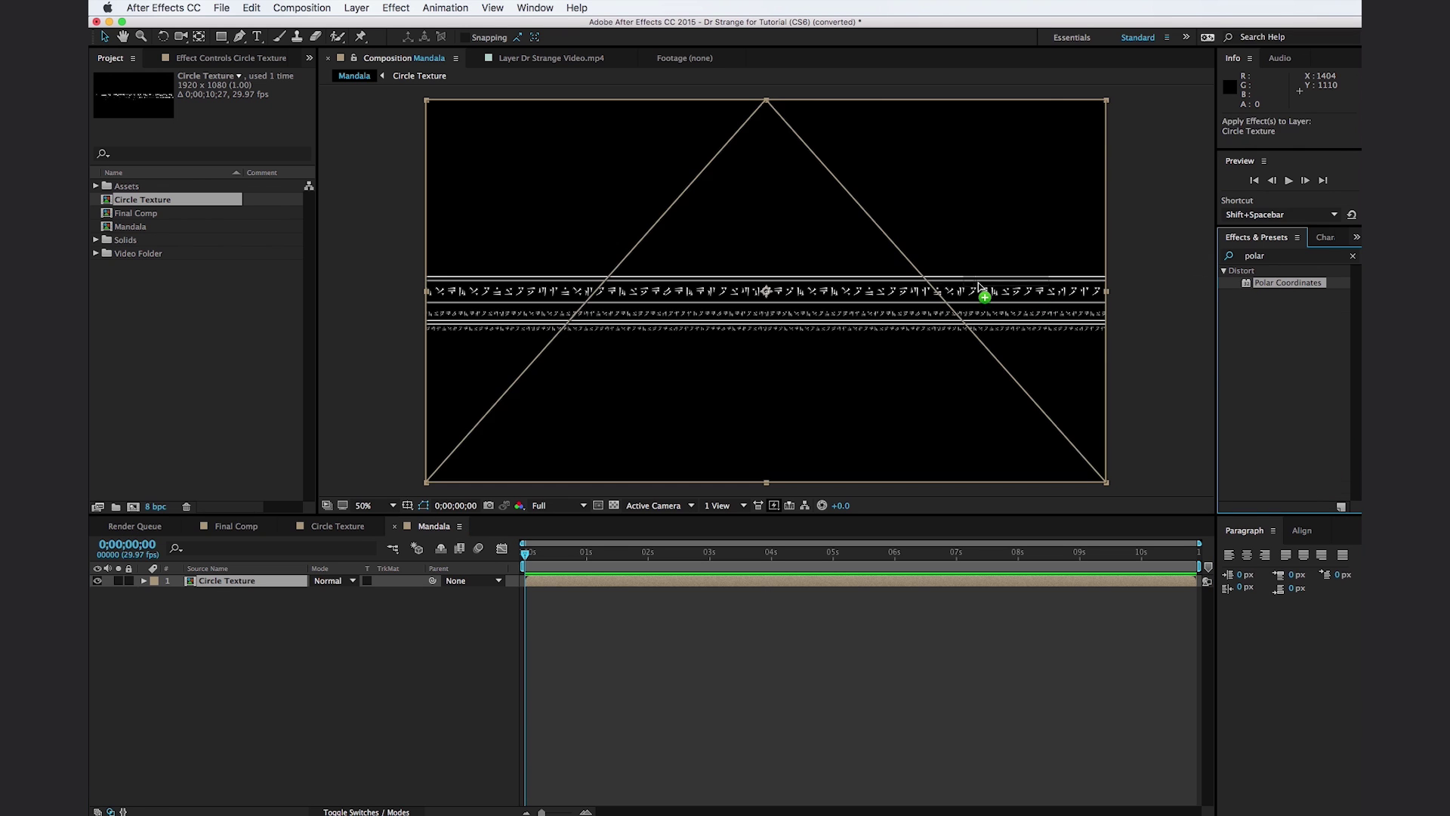
drag(980, 287, 986, 289)
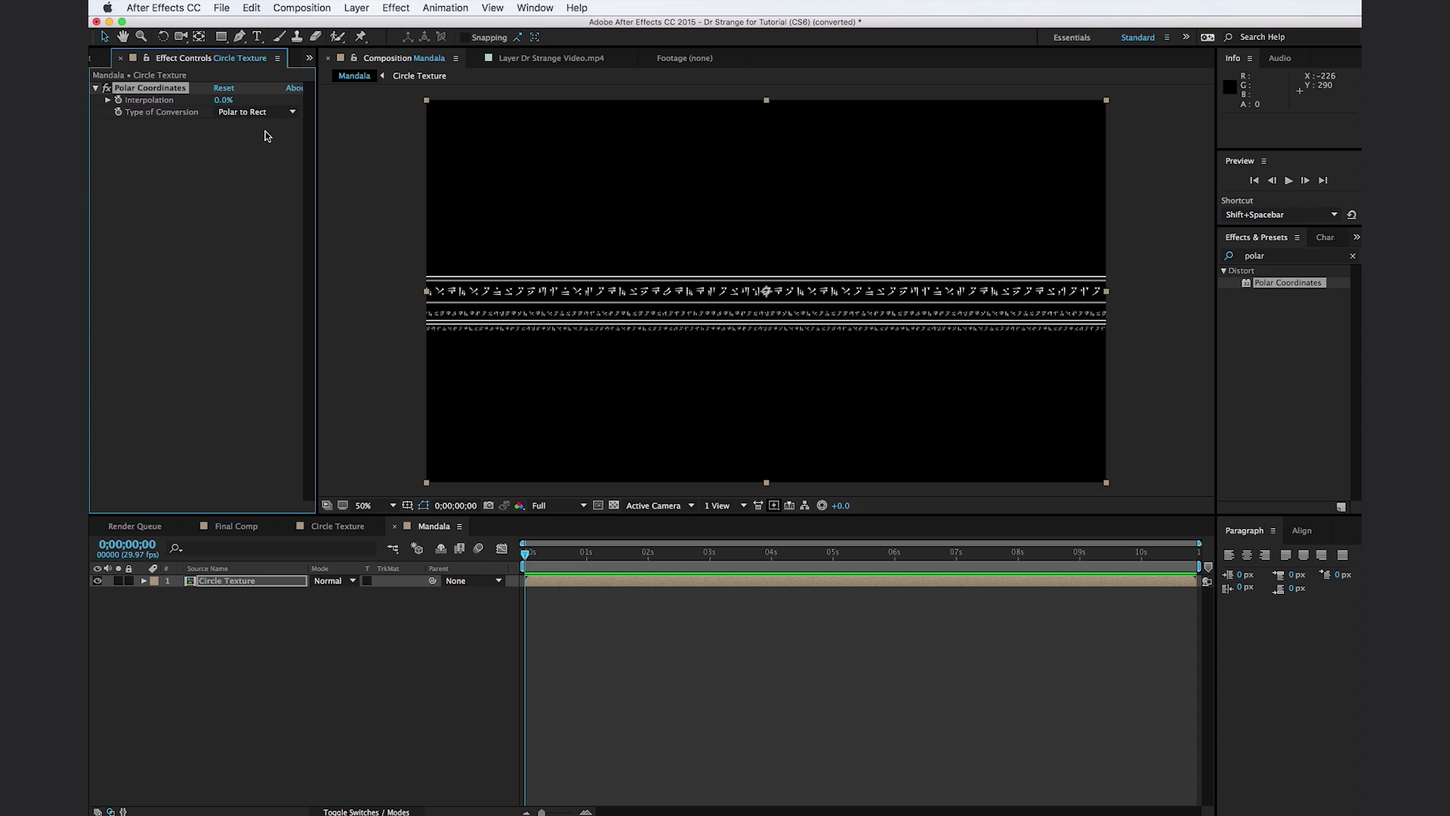
Set the Polar Coordinates conversion to Rect to Polar with 100% interpolation so the rune lines wrap into a circle.
click(258, 120)
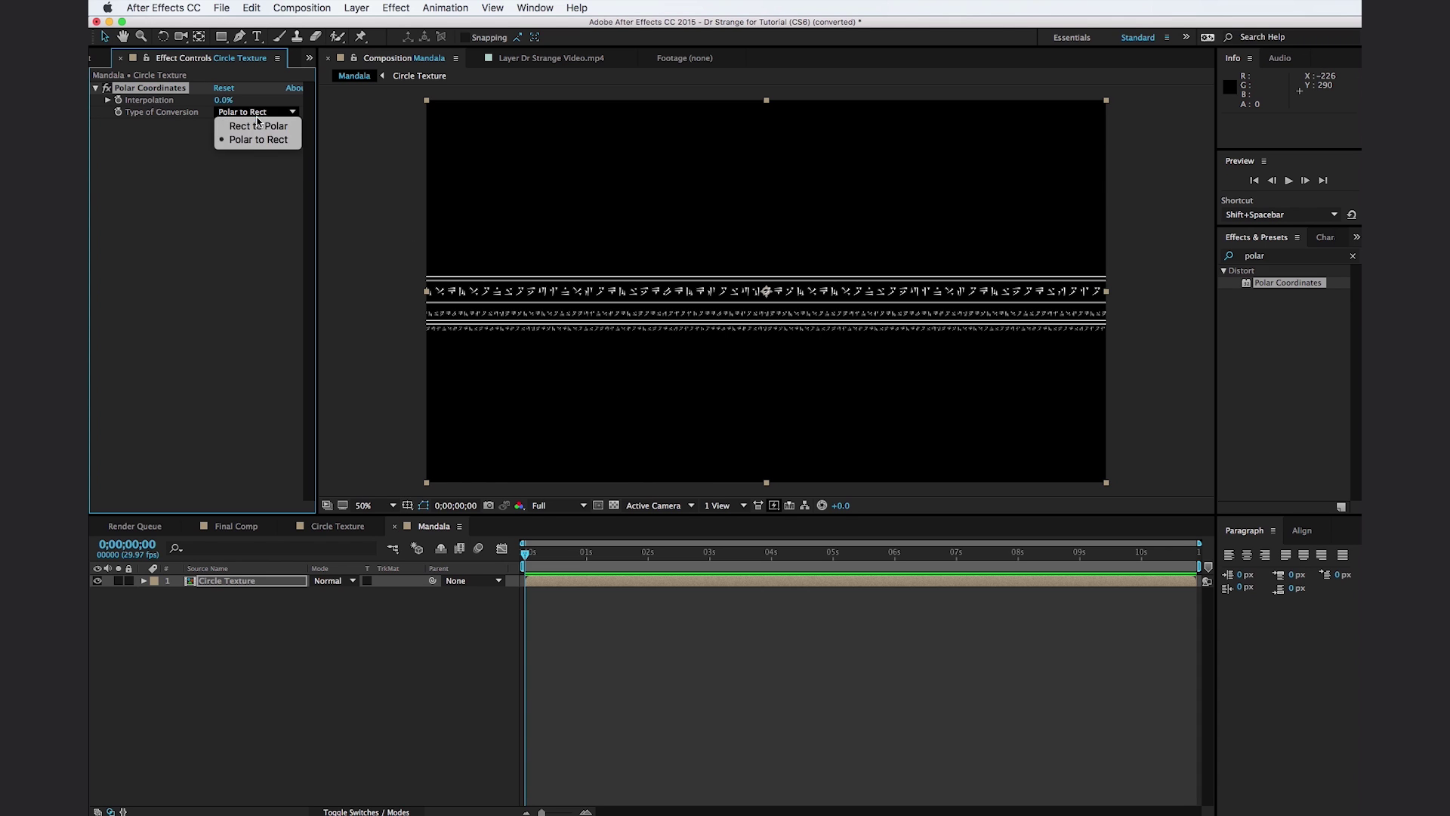
click(230, 119)
drag(221, 105, 469, 113)
click(434, 319)
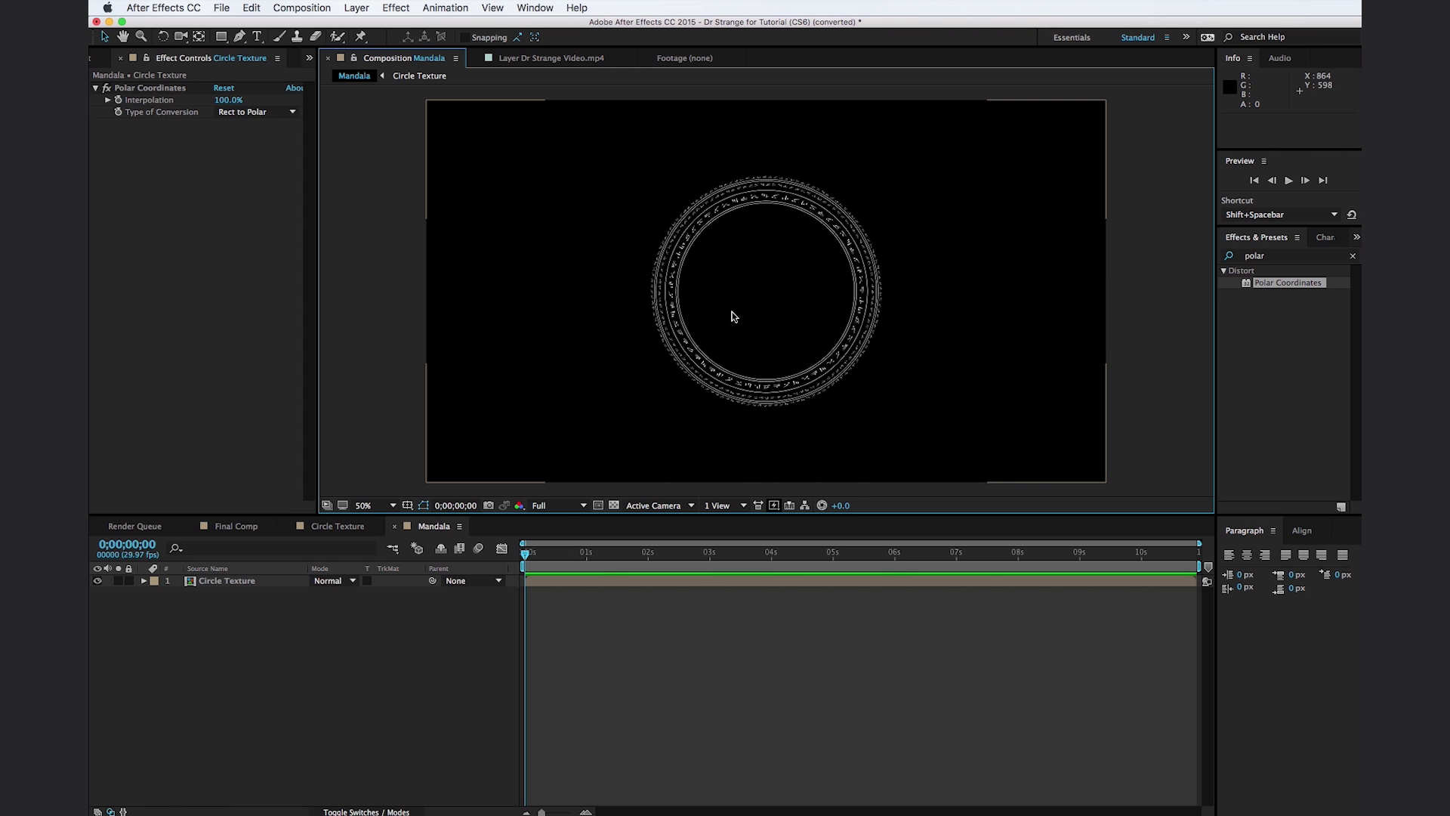
key(slash)
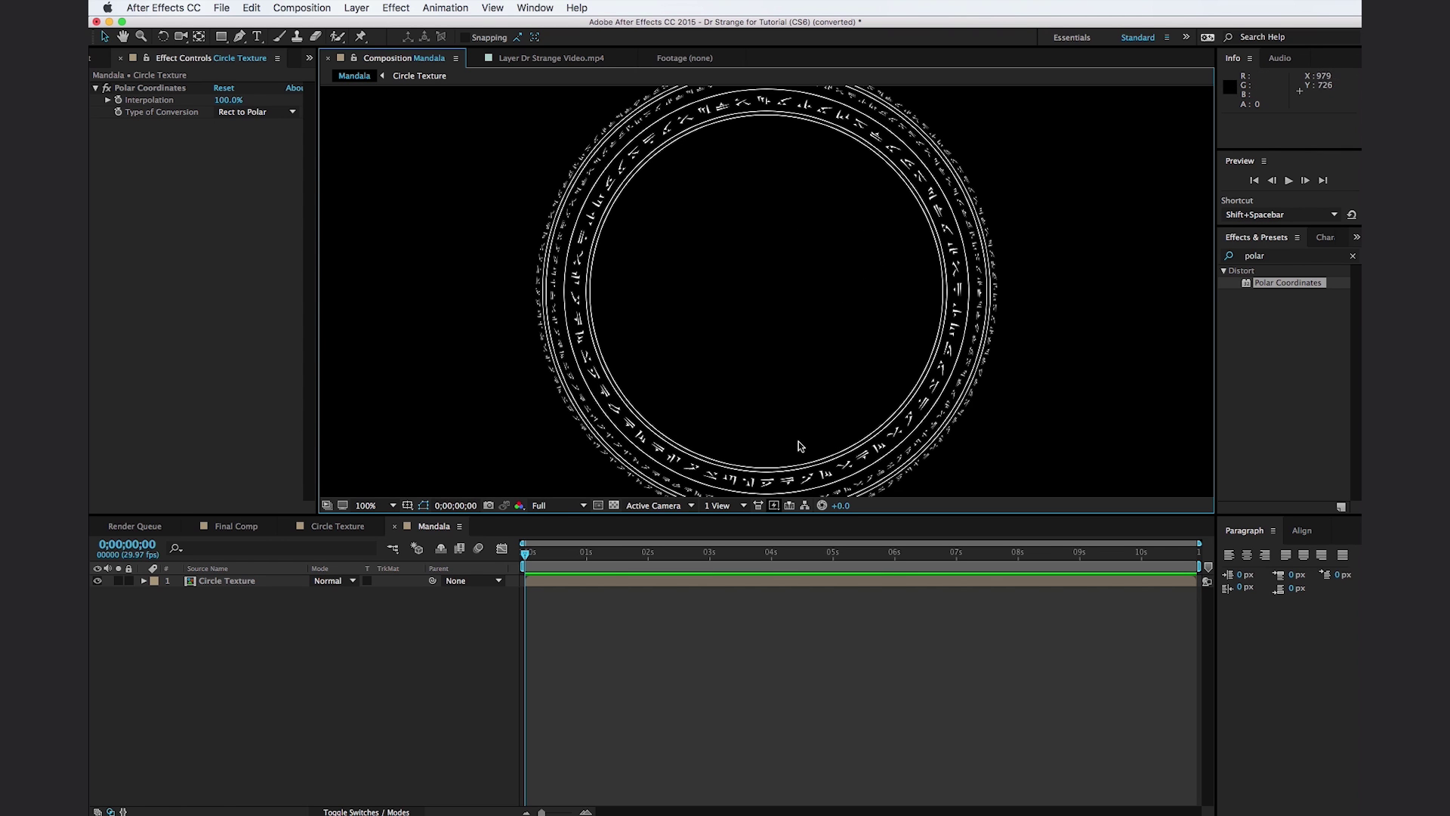
click(463, 670)
key(comma)
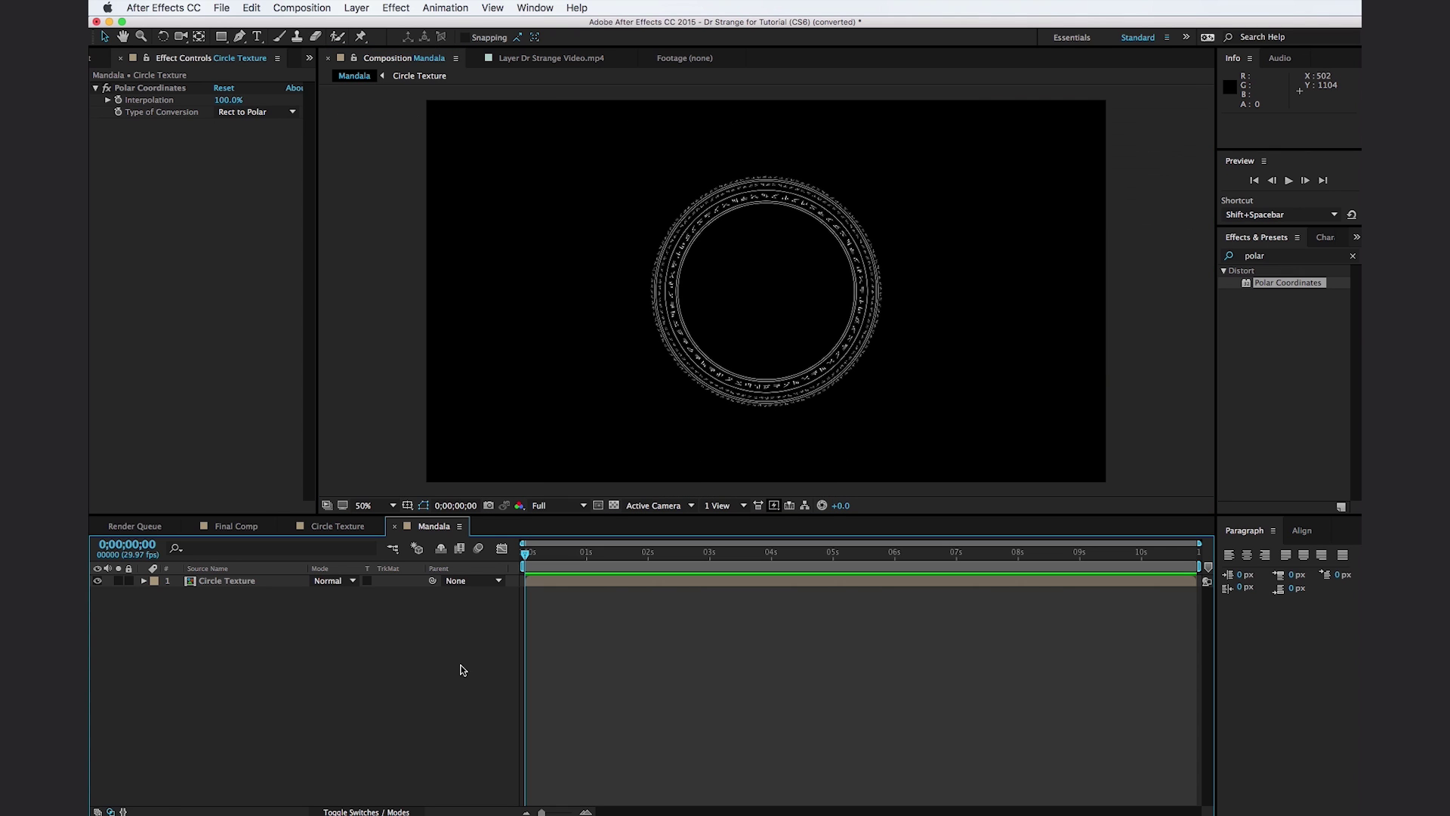
Create a new shape layer in the Mandala composition and add a Polystar path to its contents.
right_click(287, 634)
mouse_move(340, 647)
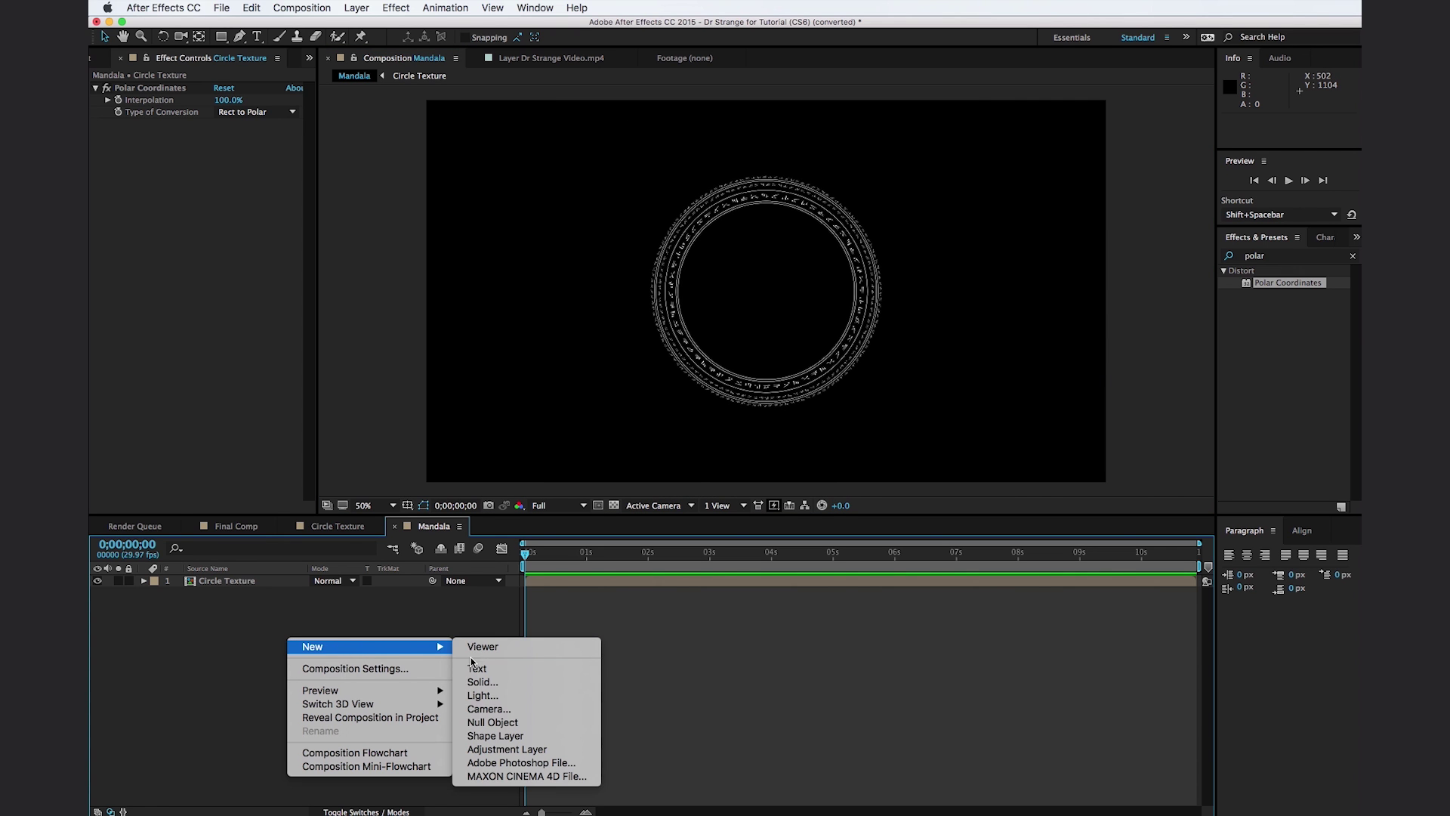
click(561, 737)
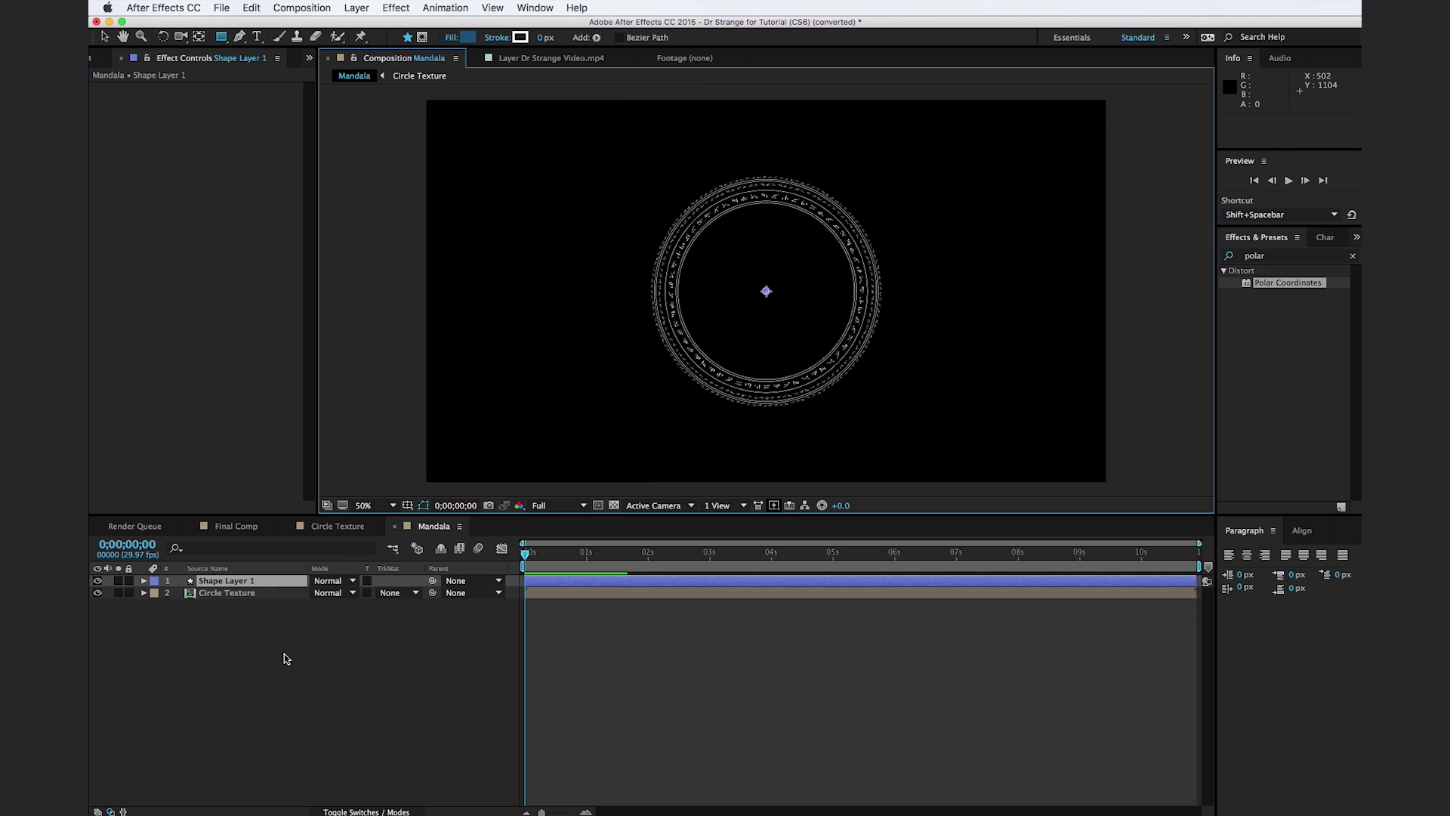
key(period)
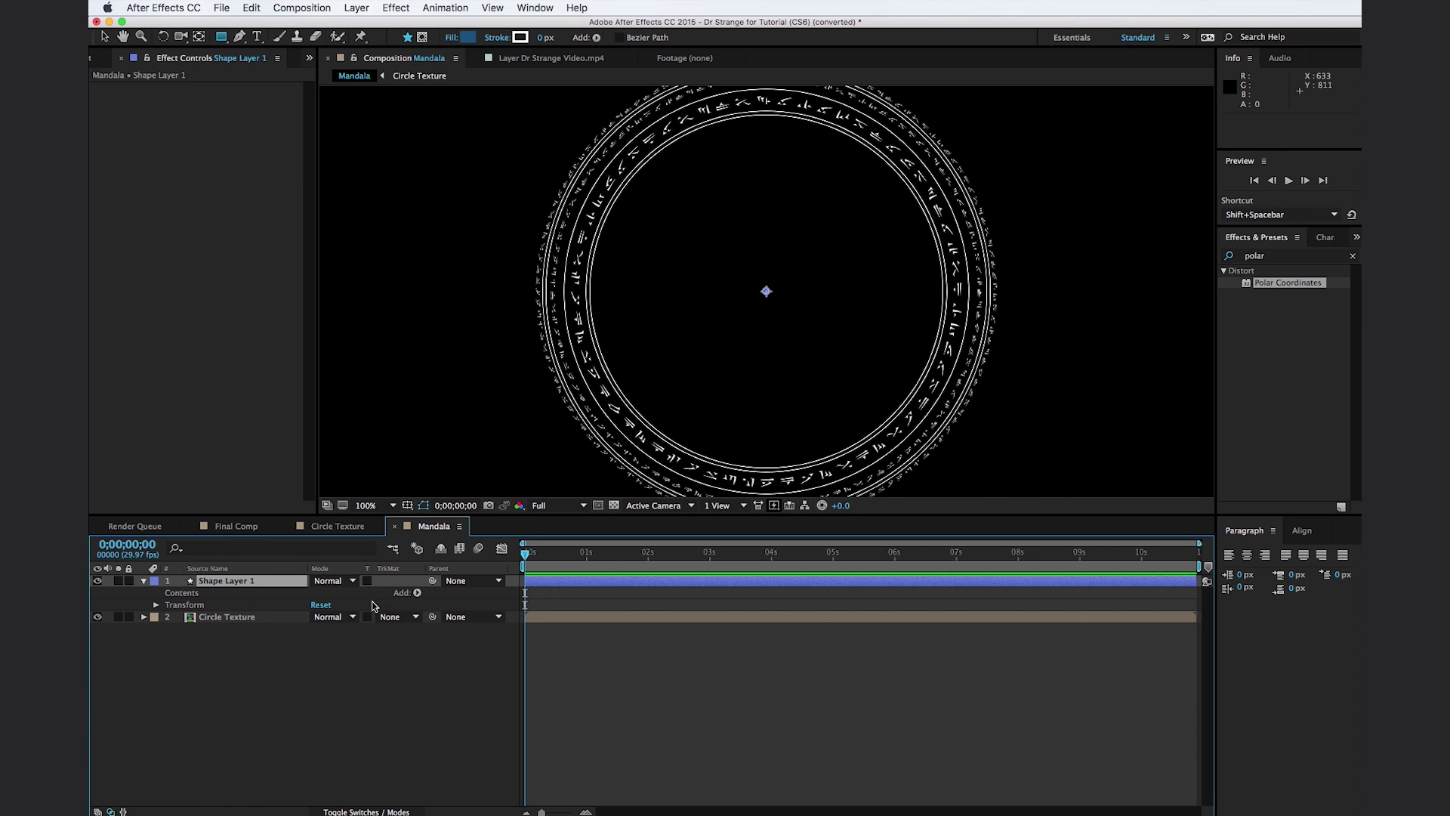
click(418, 593)
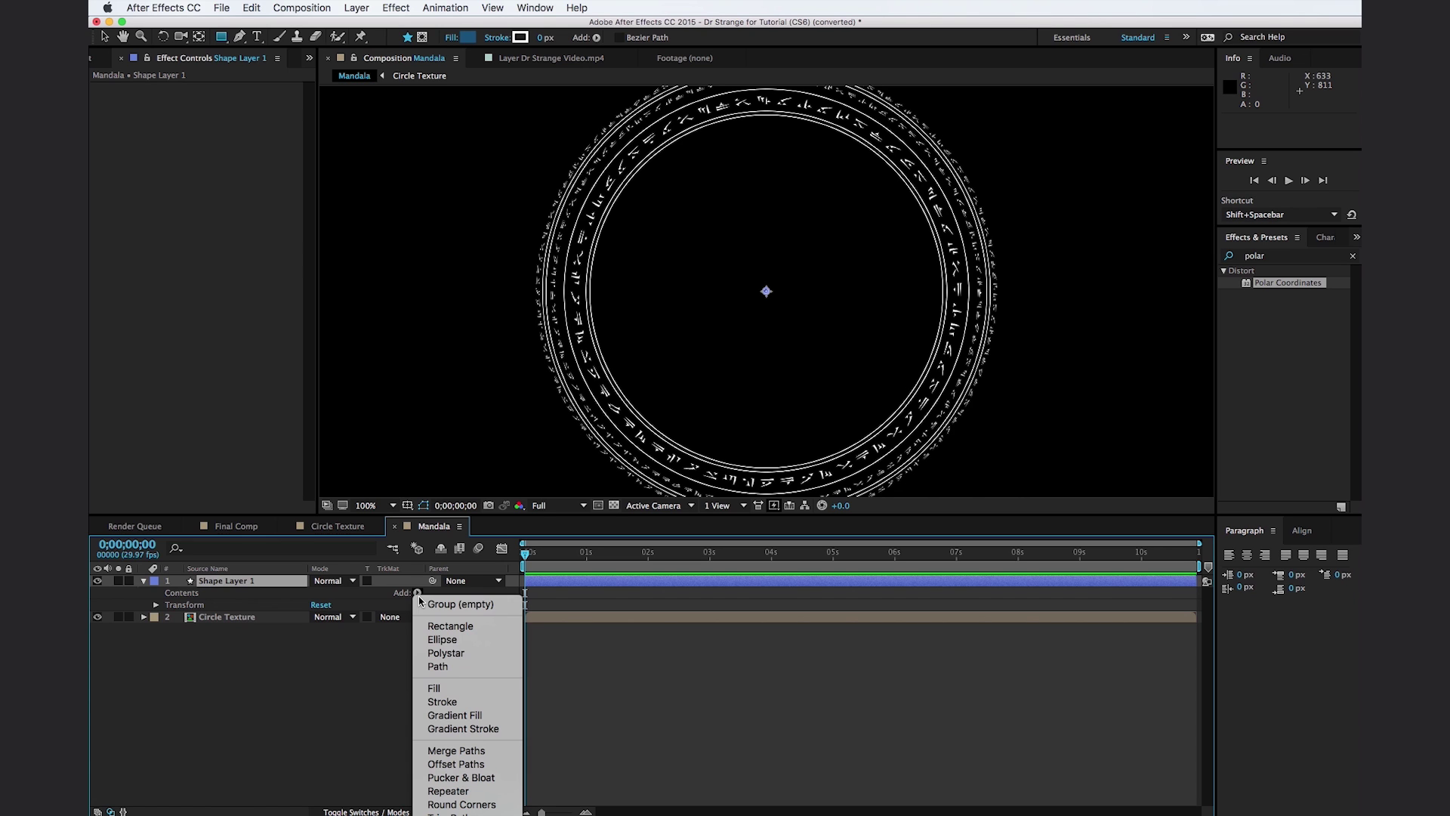
click(453, 654)
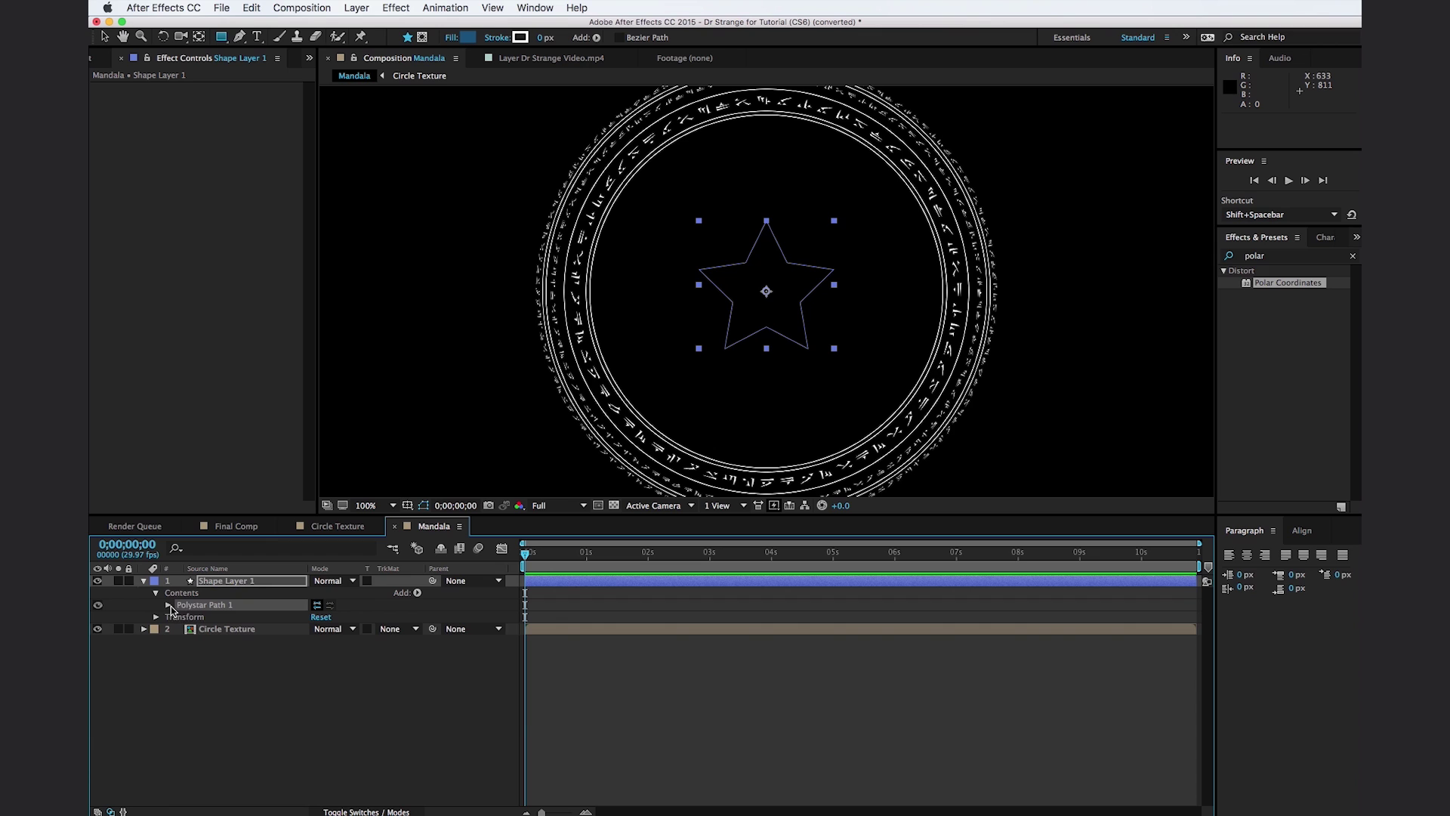
Set the Polystar path to 3 points and change its type to Polygon to form a triangle.
click(168, 605)
click(318, 630)
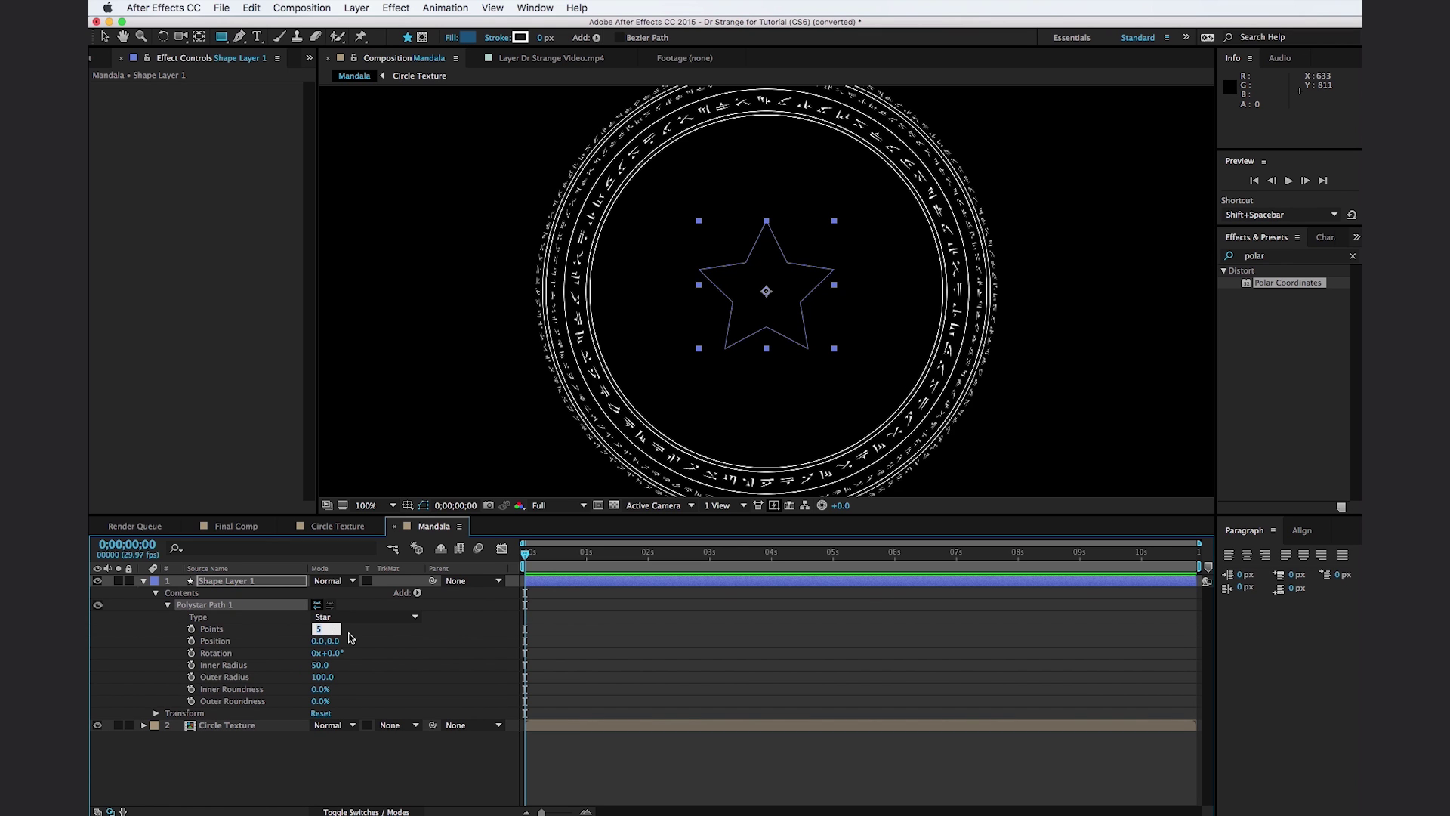
text(3)
click(389, 652)
click(366, 617)
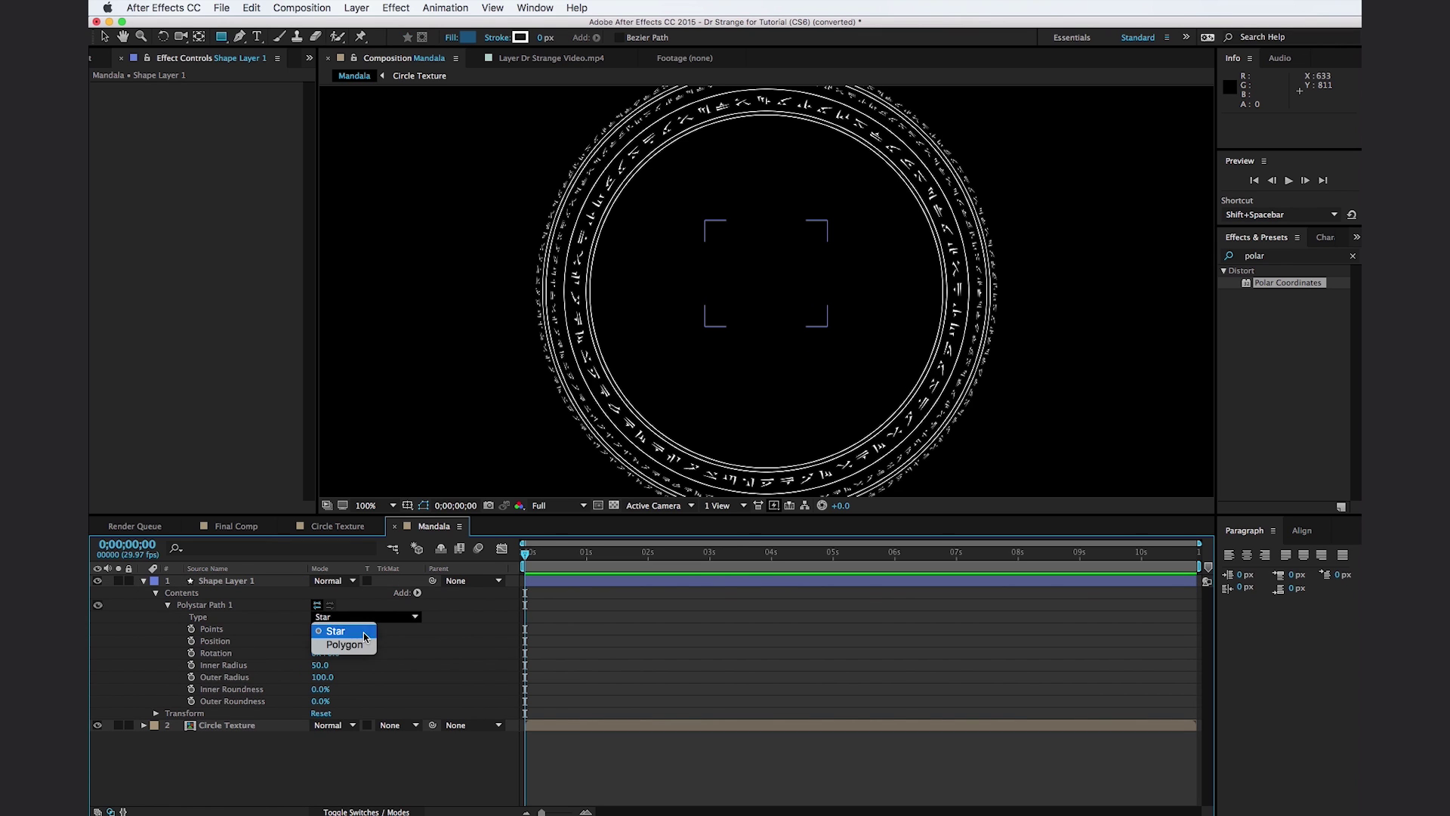
click(360, 646)
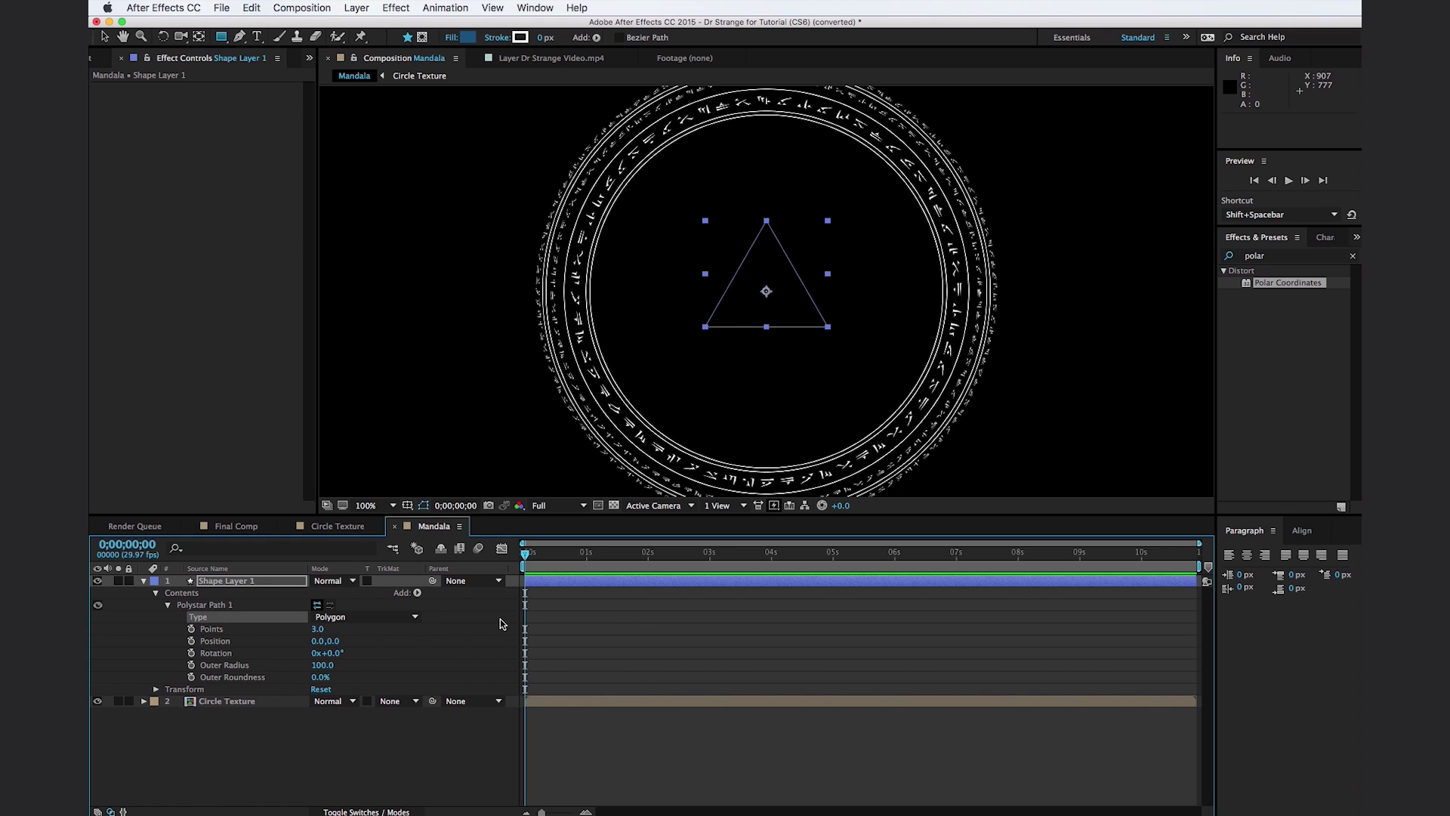
Add a Rectangle path to the shape layer and set its size to 225 x 225.
click(418, 594)
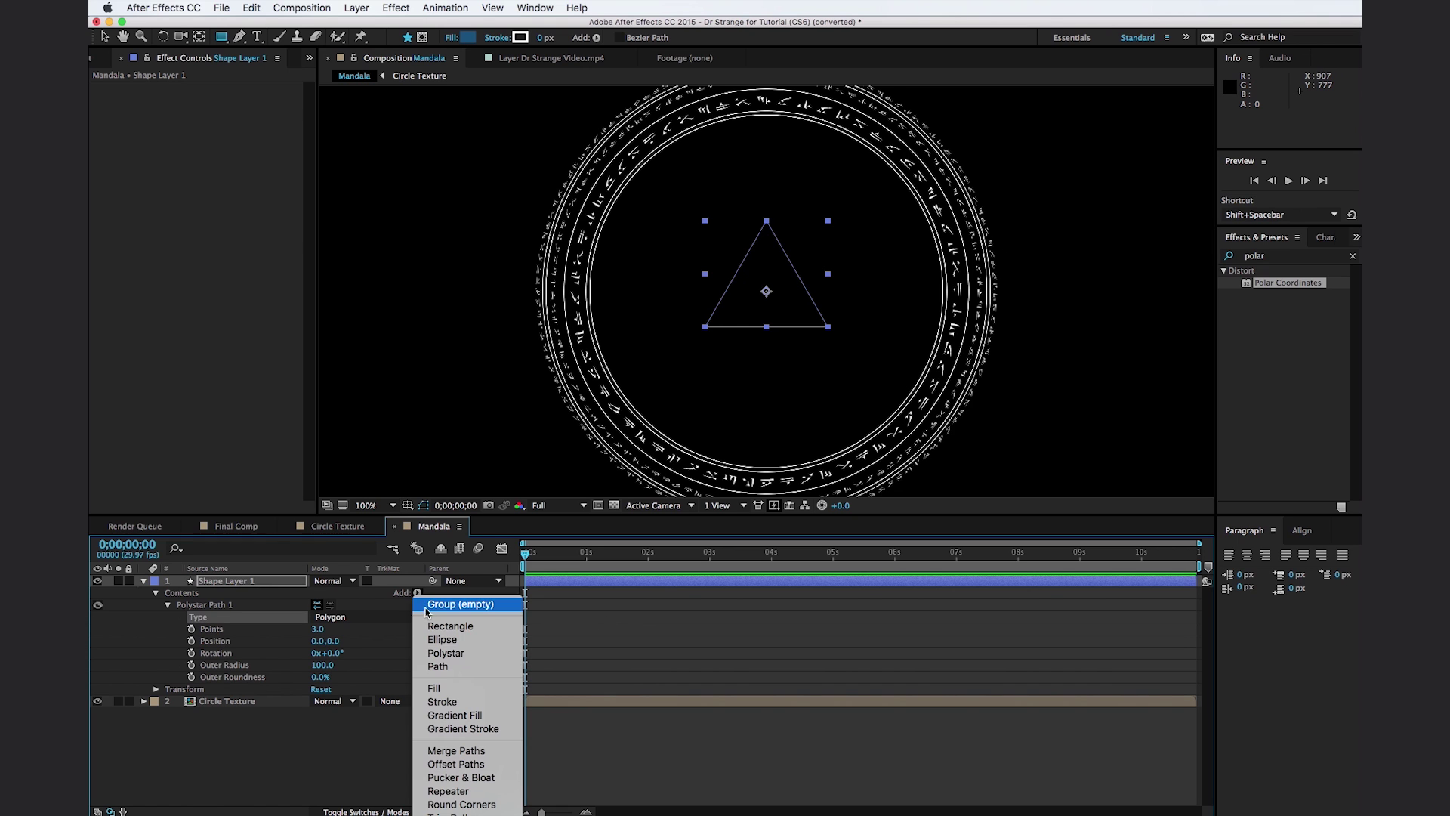
click(453, 621)
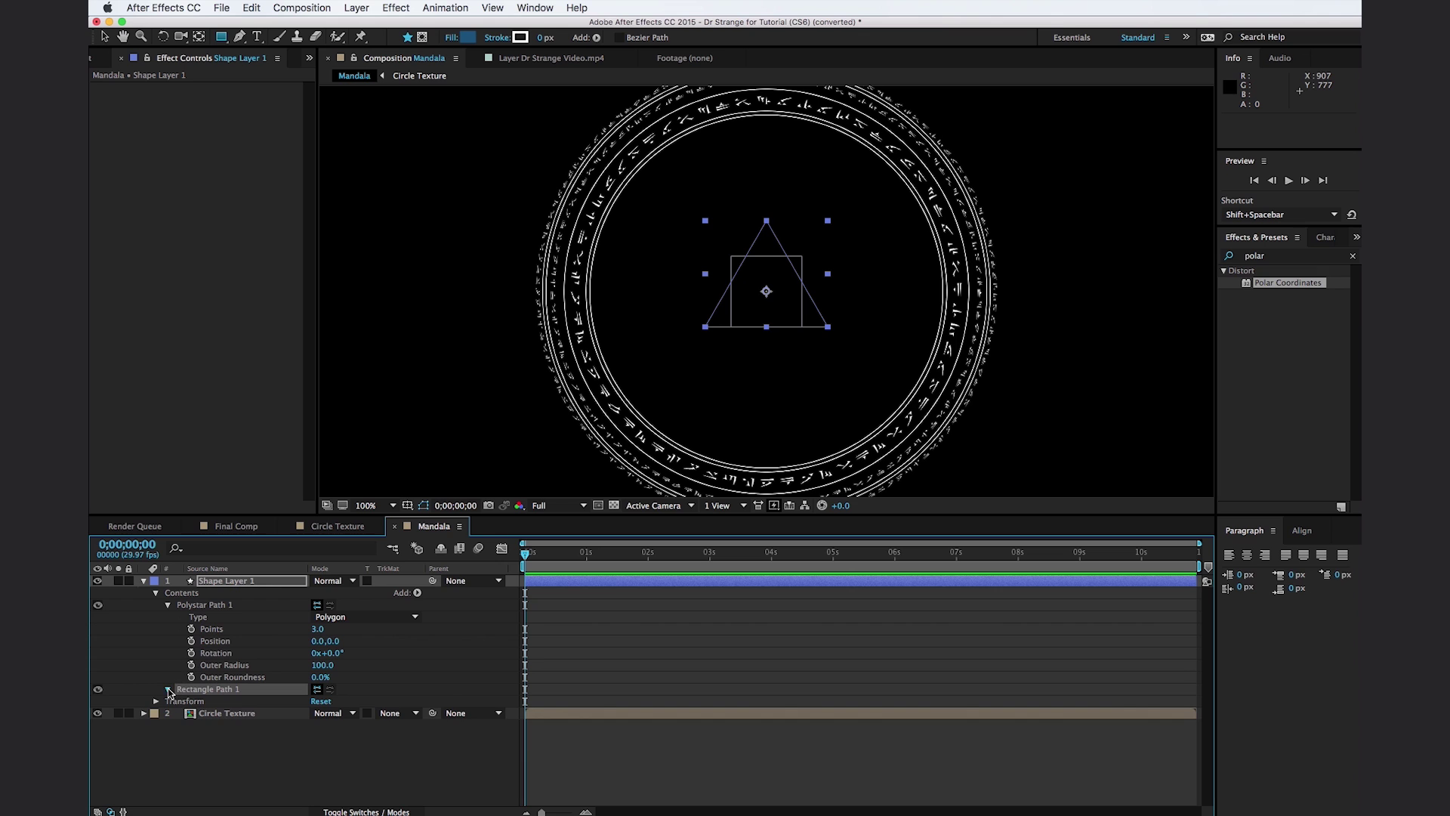
click(168, 689)
drag(335, 707, 417, 699)
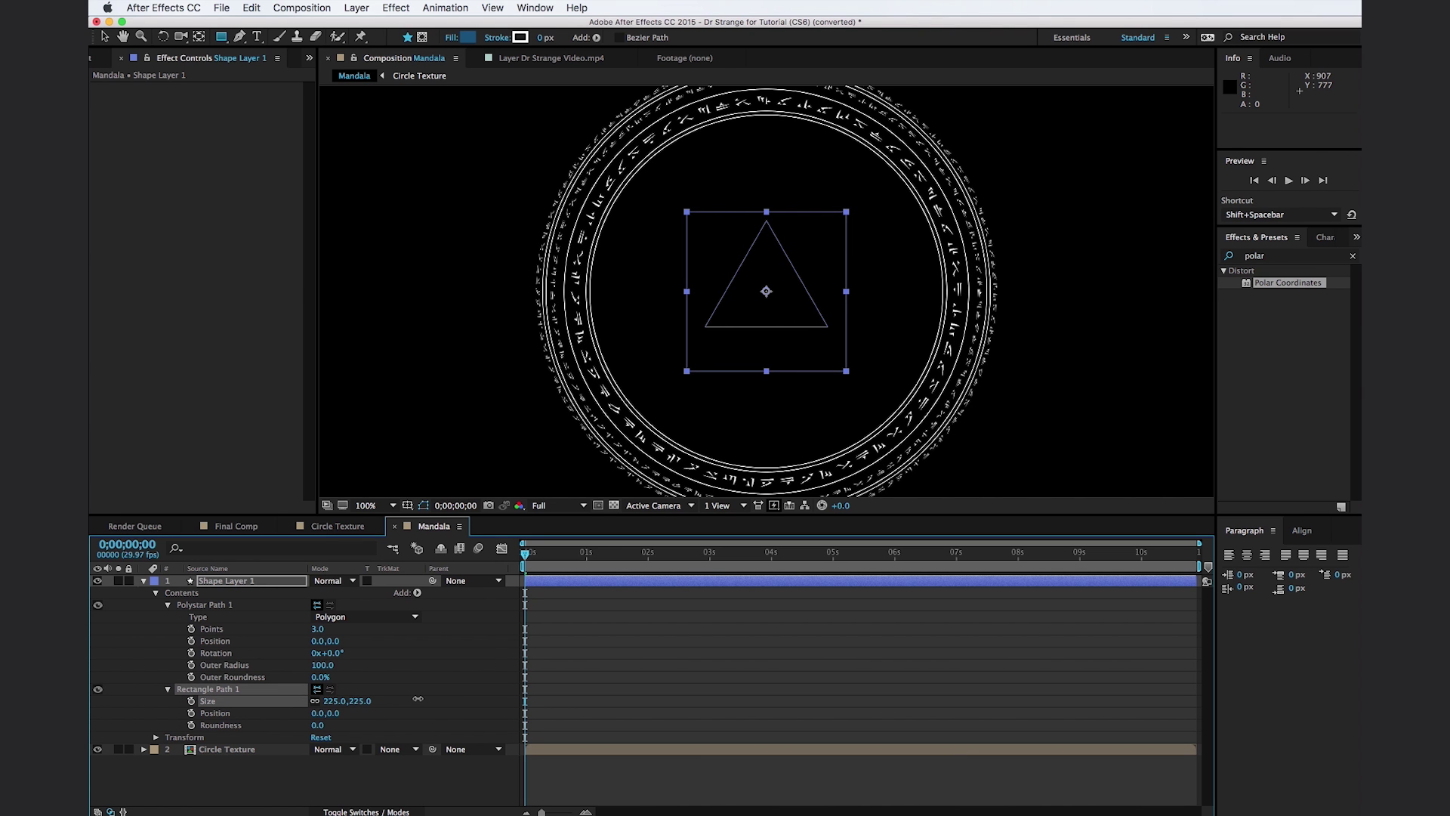
Move the triangle's Polystar path down inside the square to position 0, 21.
click(204, 605)
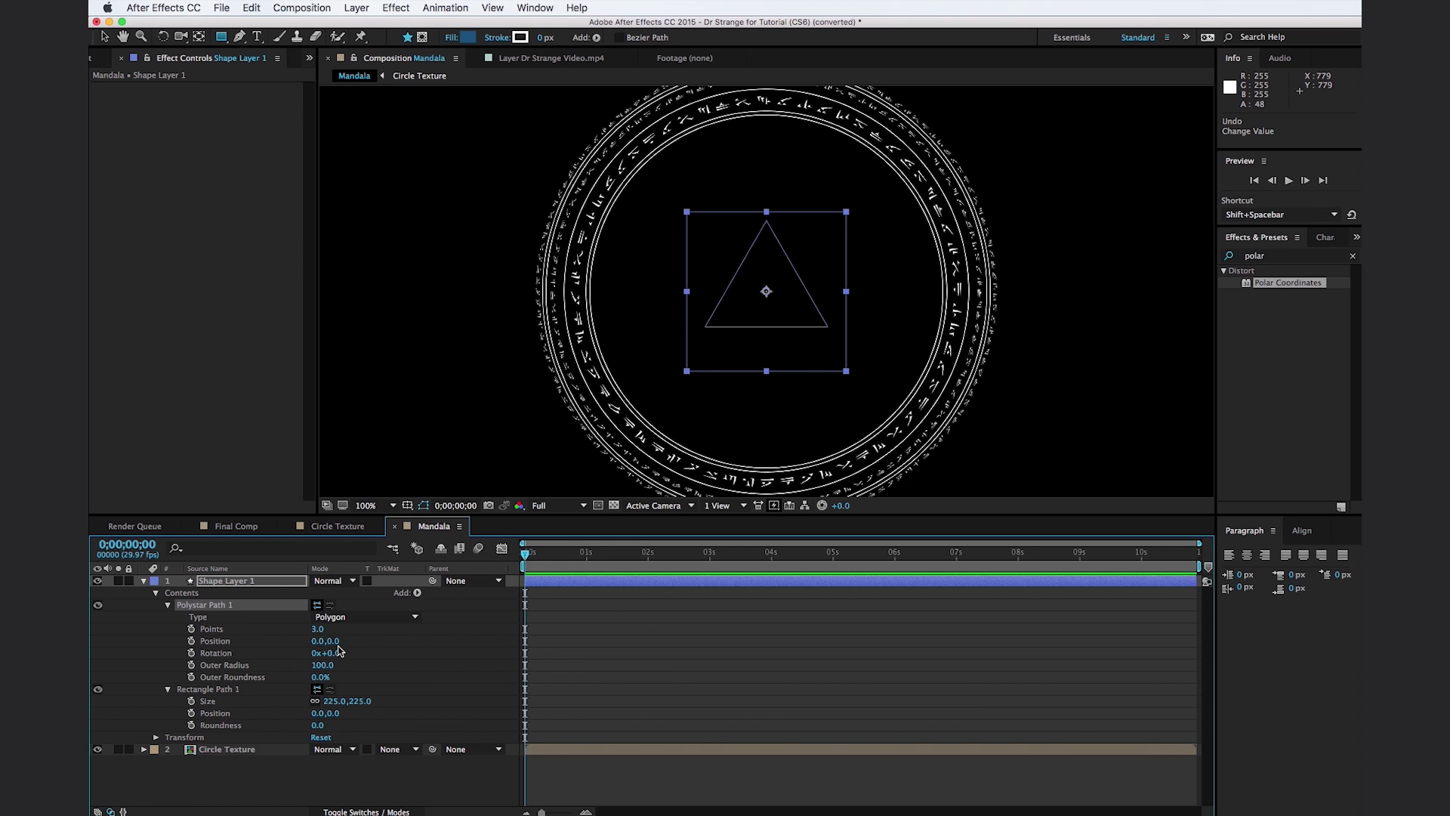
drag(336, 642, 356, 641)
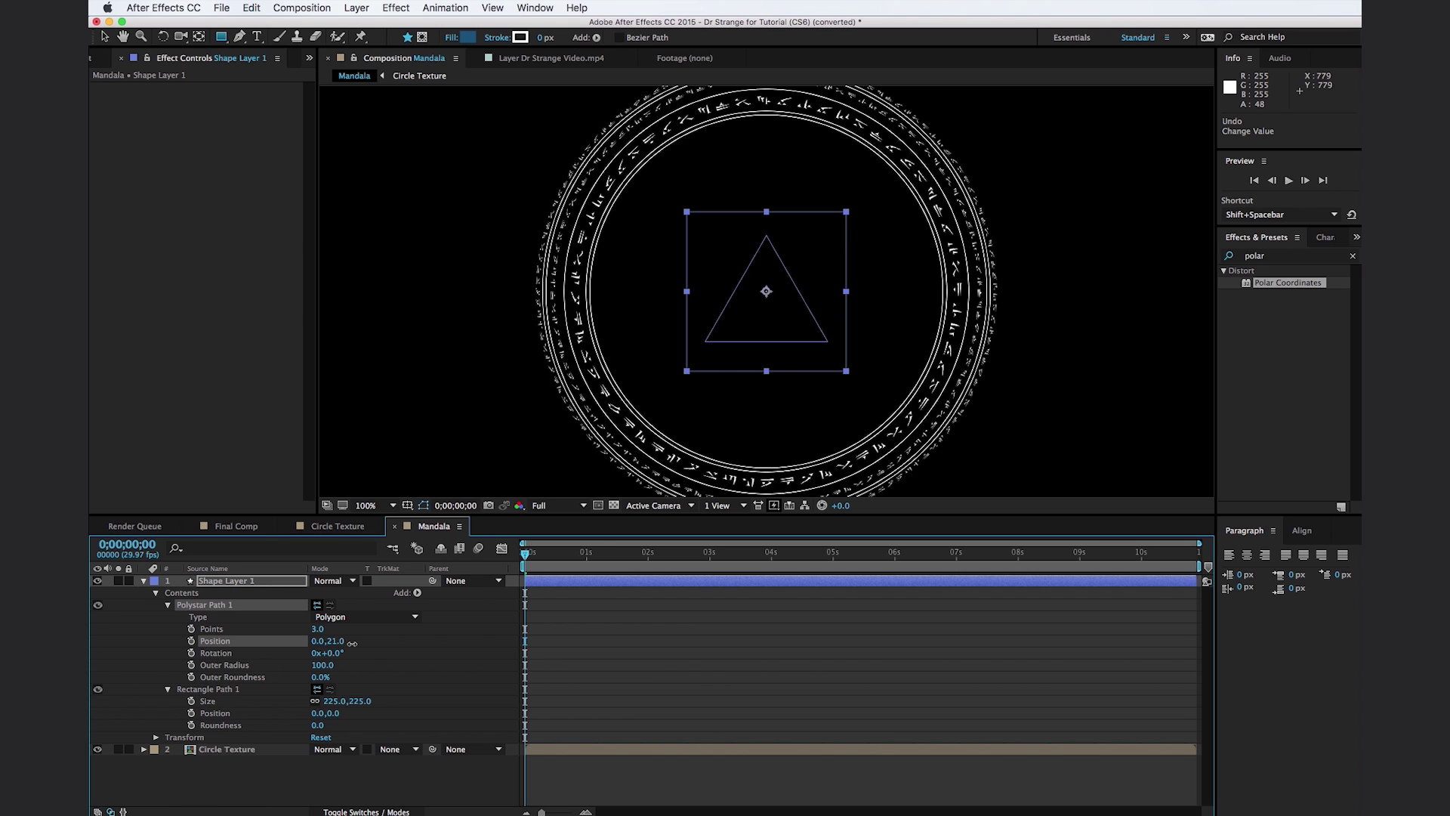
click(168, 604)
Add an Ellipse path to the shape layer's contents.
click(298, 736)
click(418, 593)
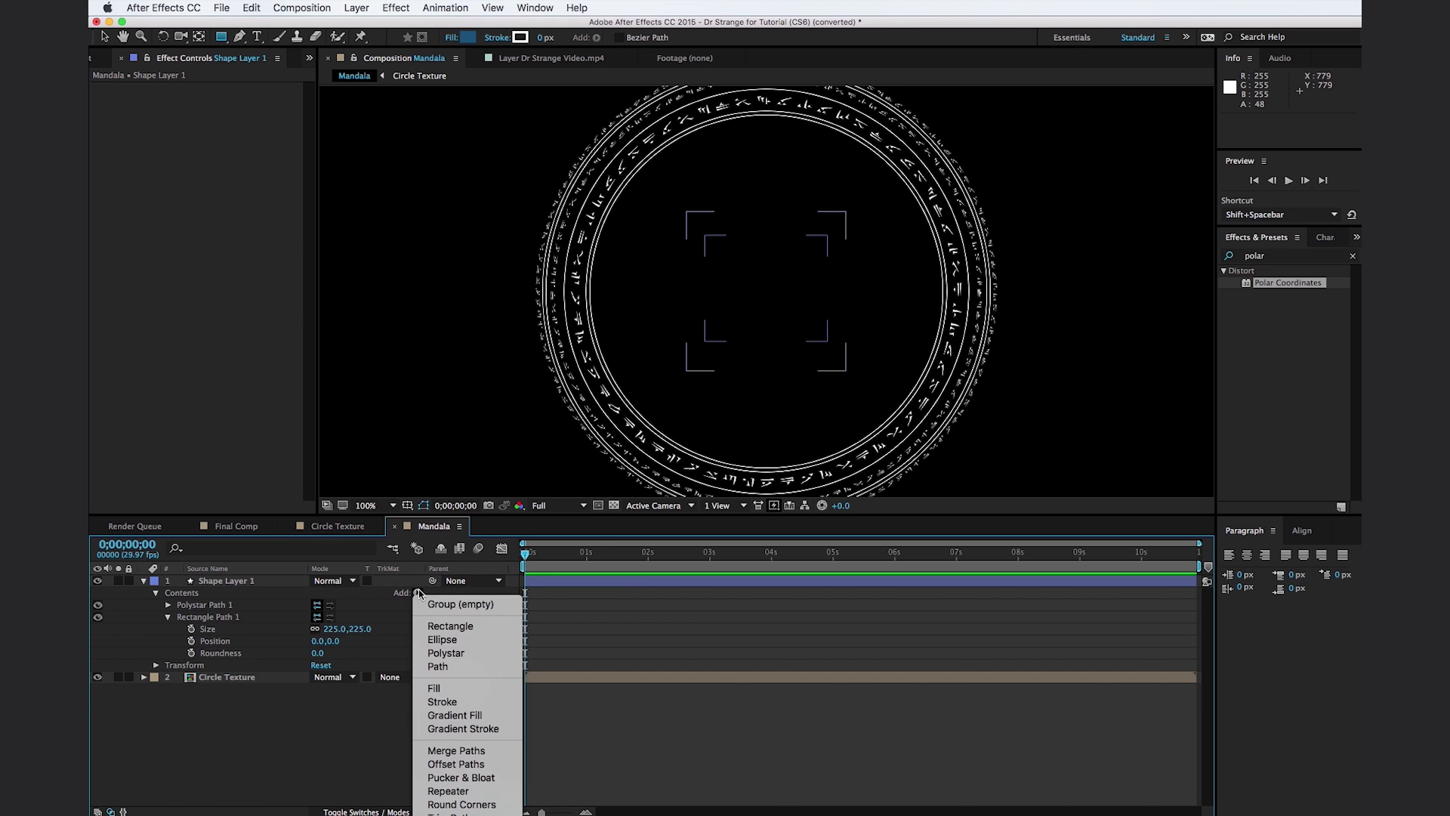
click(442, 639)
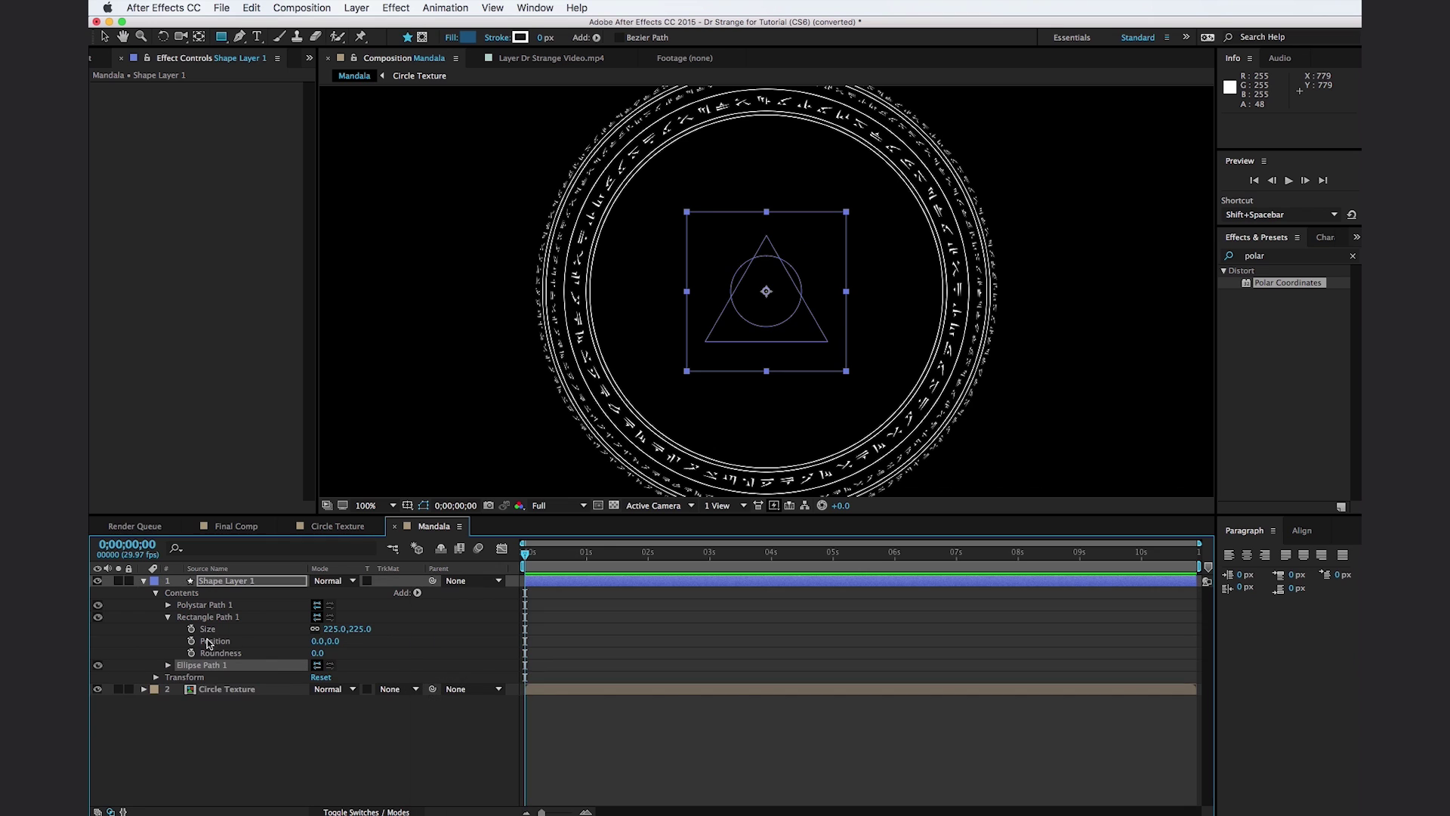
Set the Ellipse path's size to 344 x 344 and add another Polystar path to the shape layer's contents.
click(167, 665)
drag(337, 677, 484, 662)
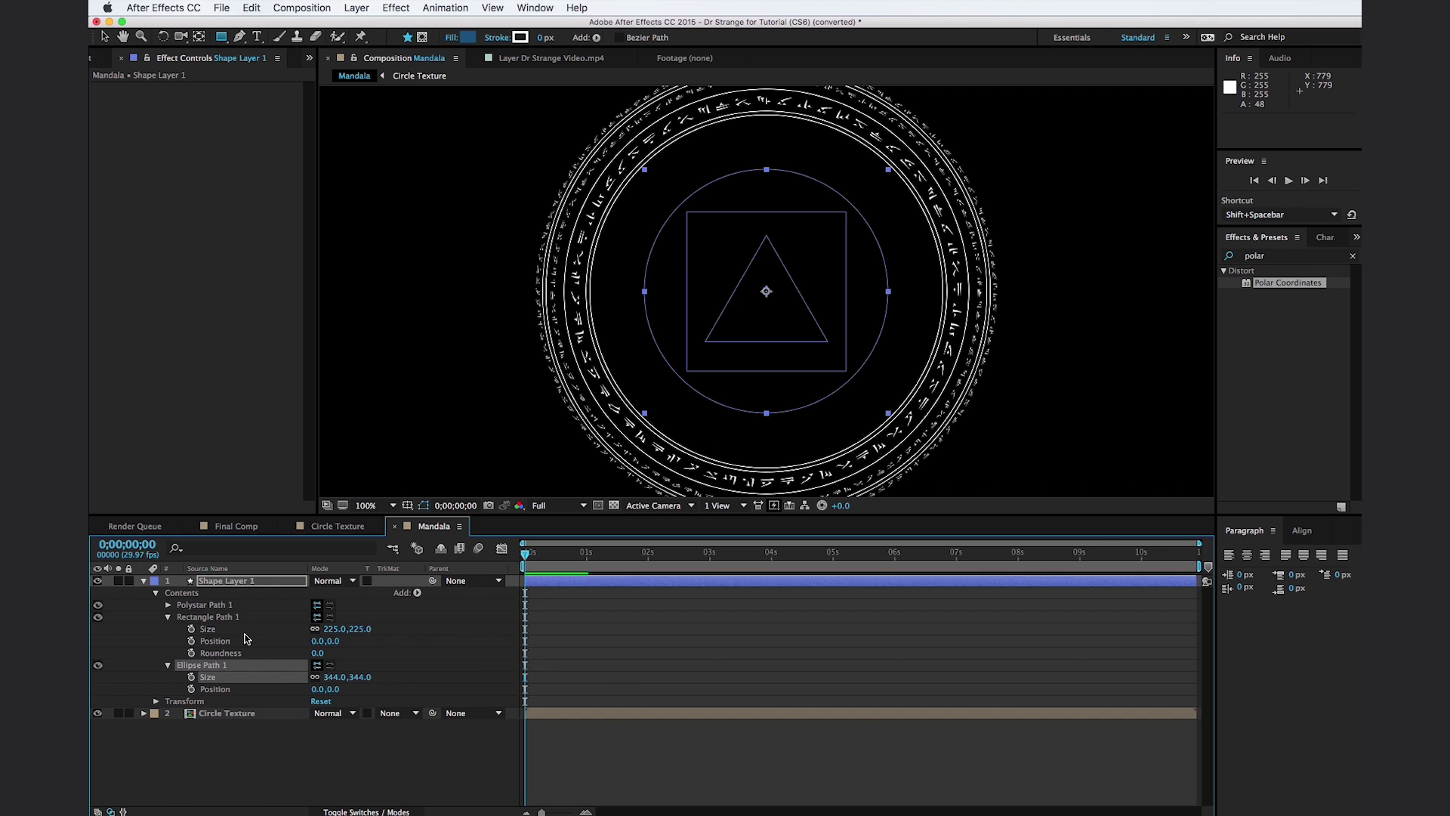
click(417, 593)
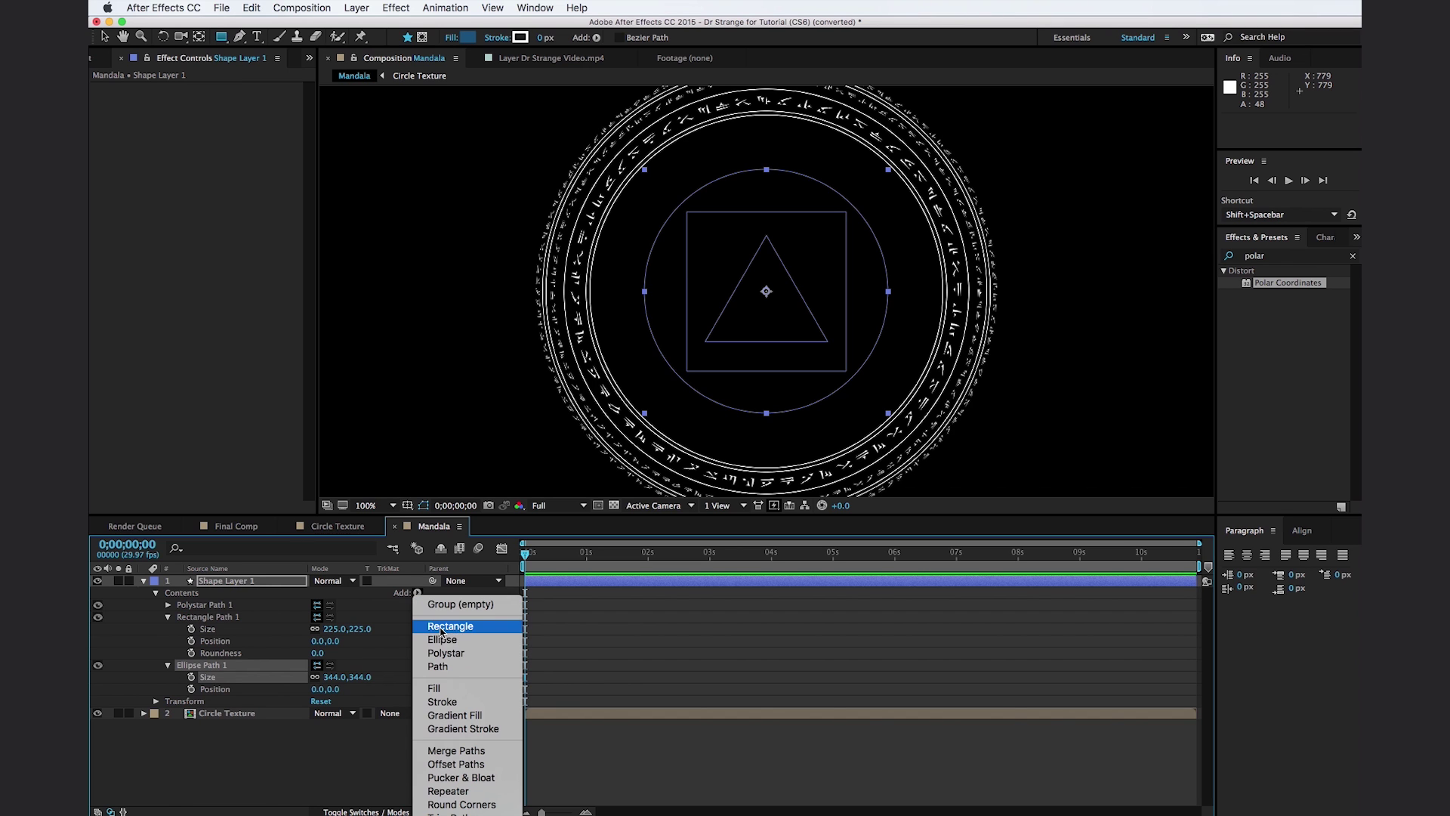
click(447, 654)
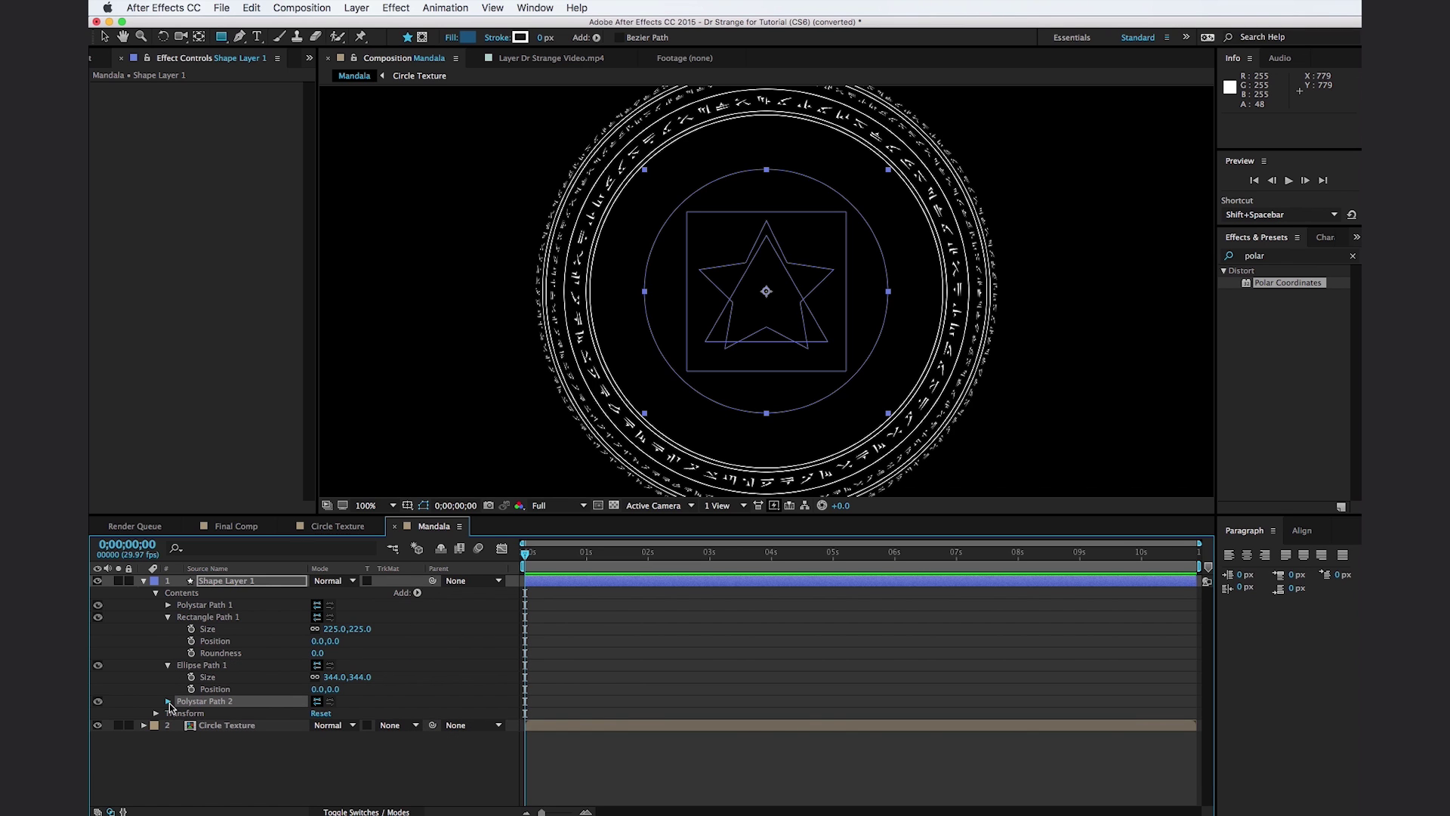
Set the new Polystar path's outer radius to 225 and its inner radius to 222.
click(168, 702)
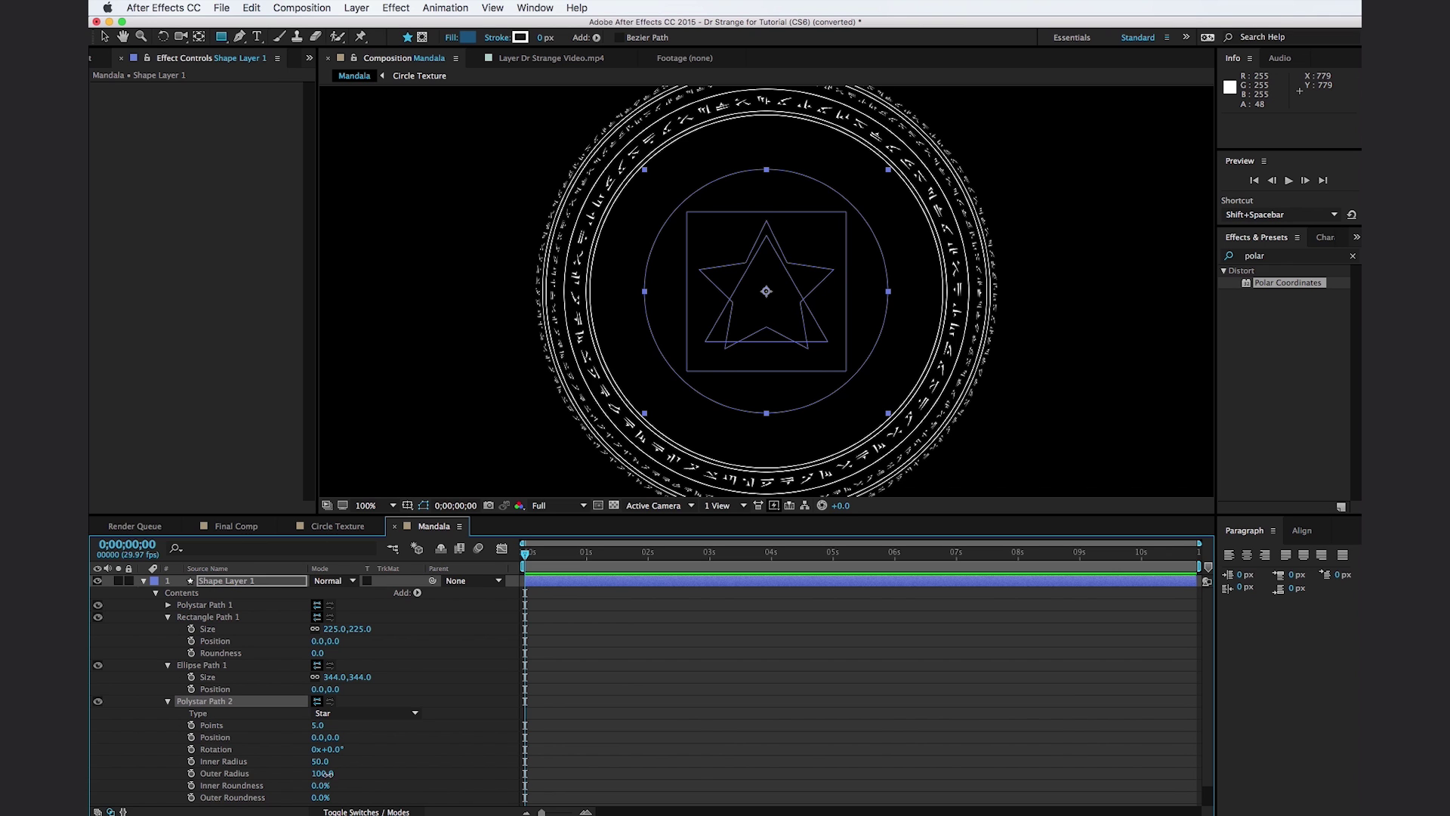
click(321, 773)
text(225)
key(Return)
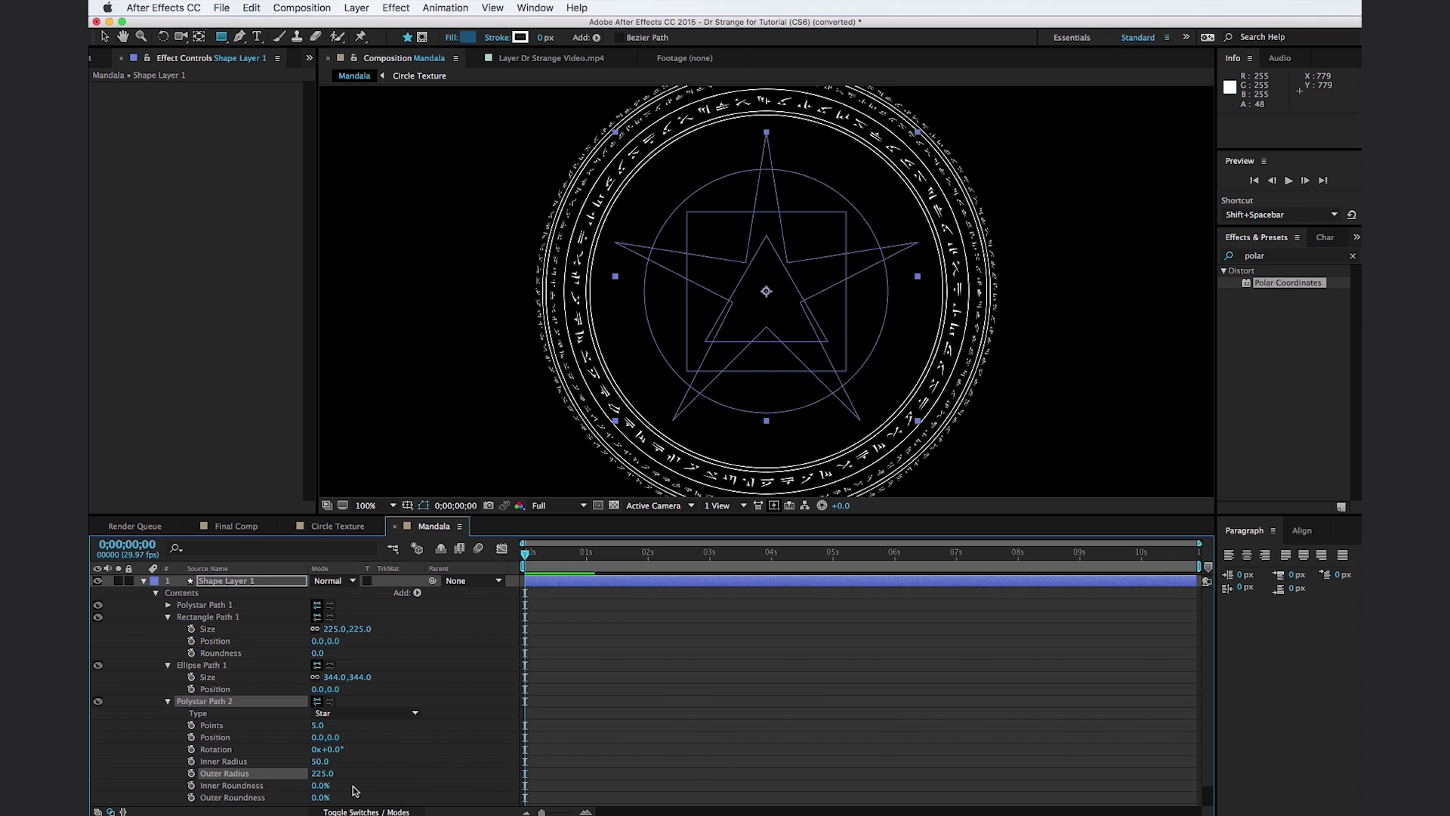
drag(321, 761, 435, 750)
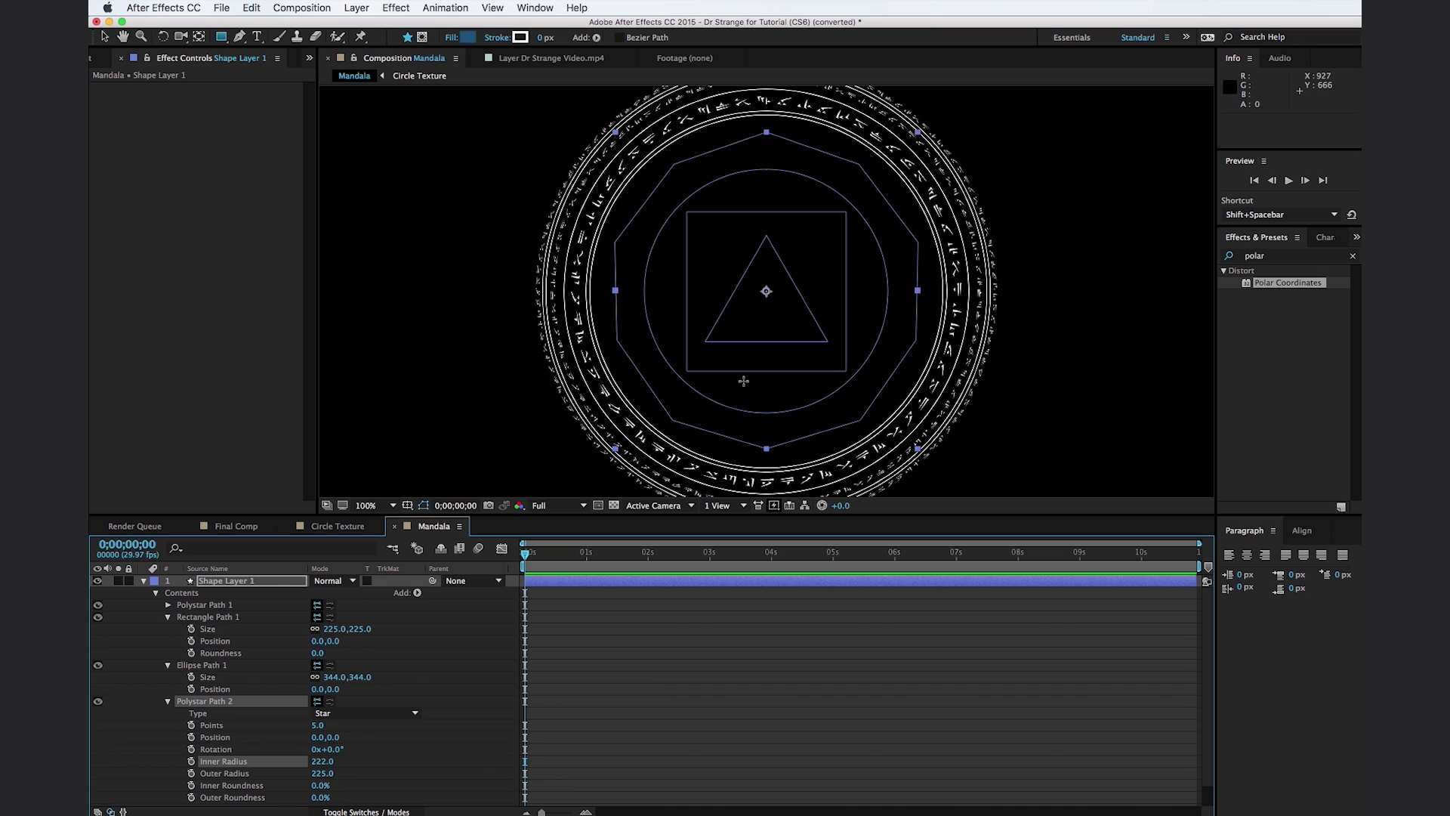
Duplicate Polystar Path 2 and set both the inner and outer radius of the copy to 94.
click(230, 704)
key(super+d)
scroll(263, 716, down, 3)
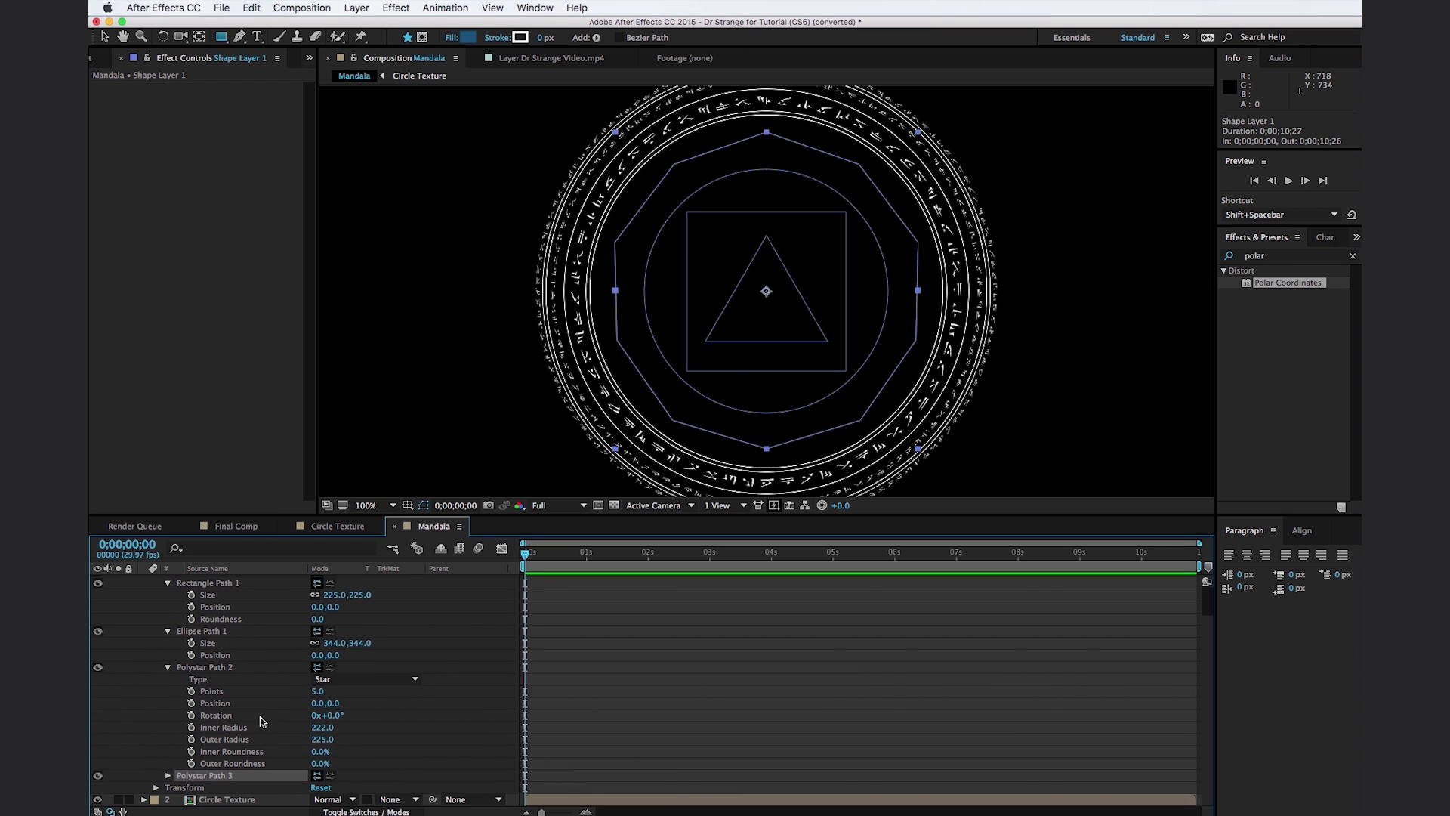
click(168, 777)
scroll(168, 779, down, 5)
drag(321, 763, 243, 778)
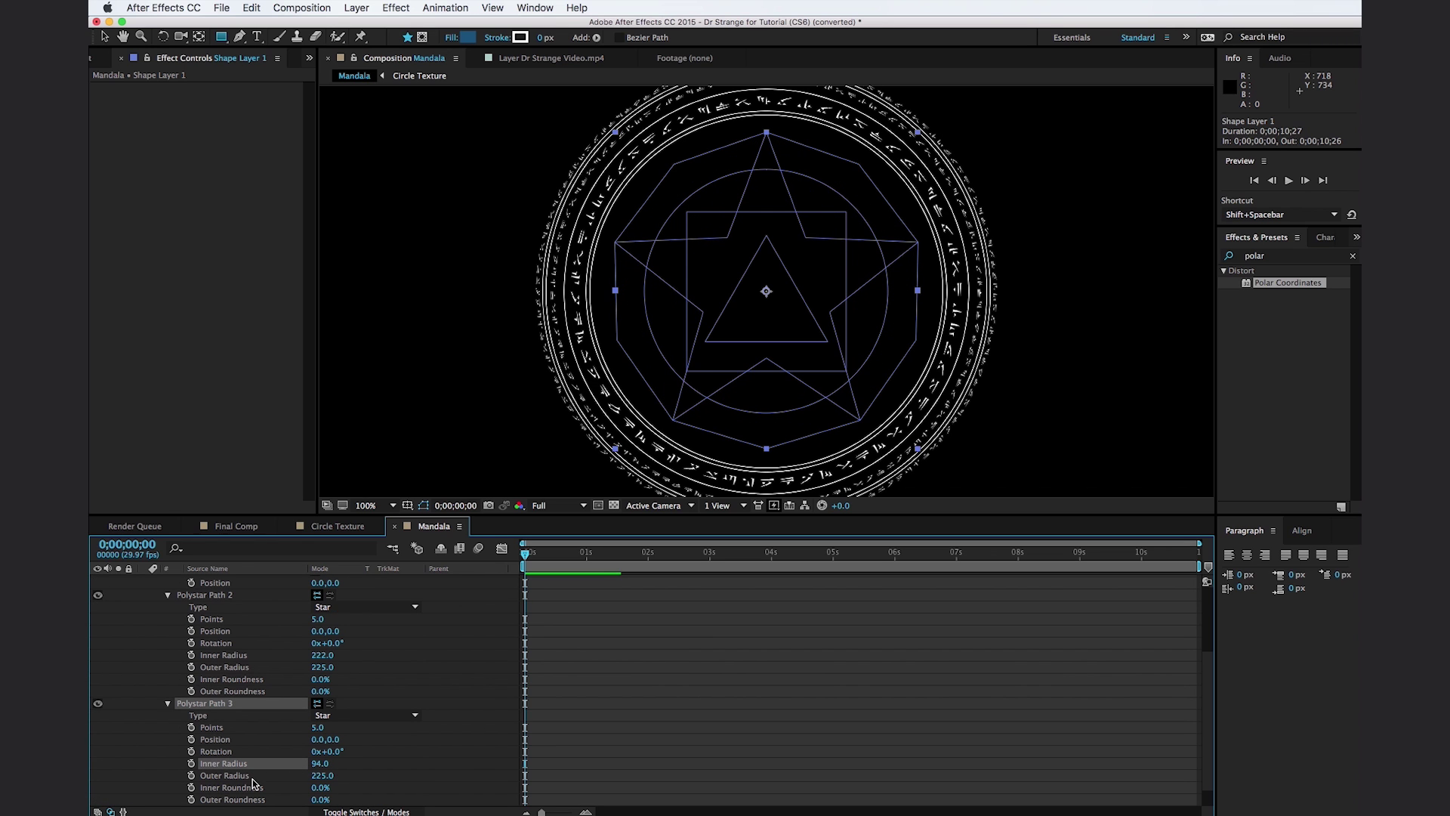
drag(321, 780, 250, 797)
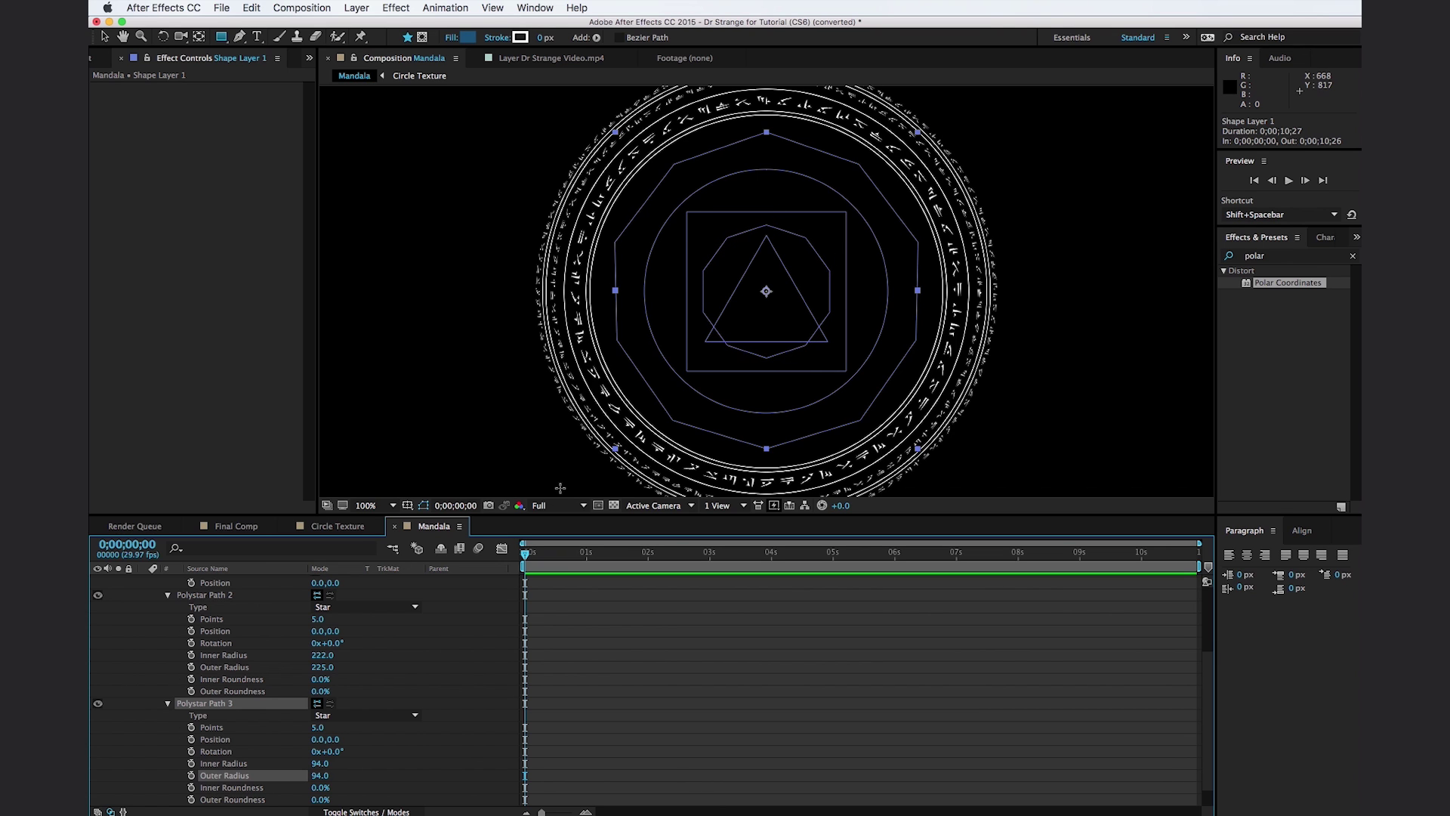
Add a Stroke to Shape Layer 1's contents so all its paths are outlined.
key(v)
scroll(648, 332, down, 6)
scroll(656, 360, up, 4)
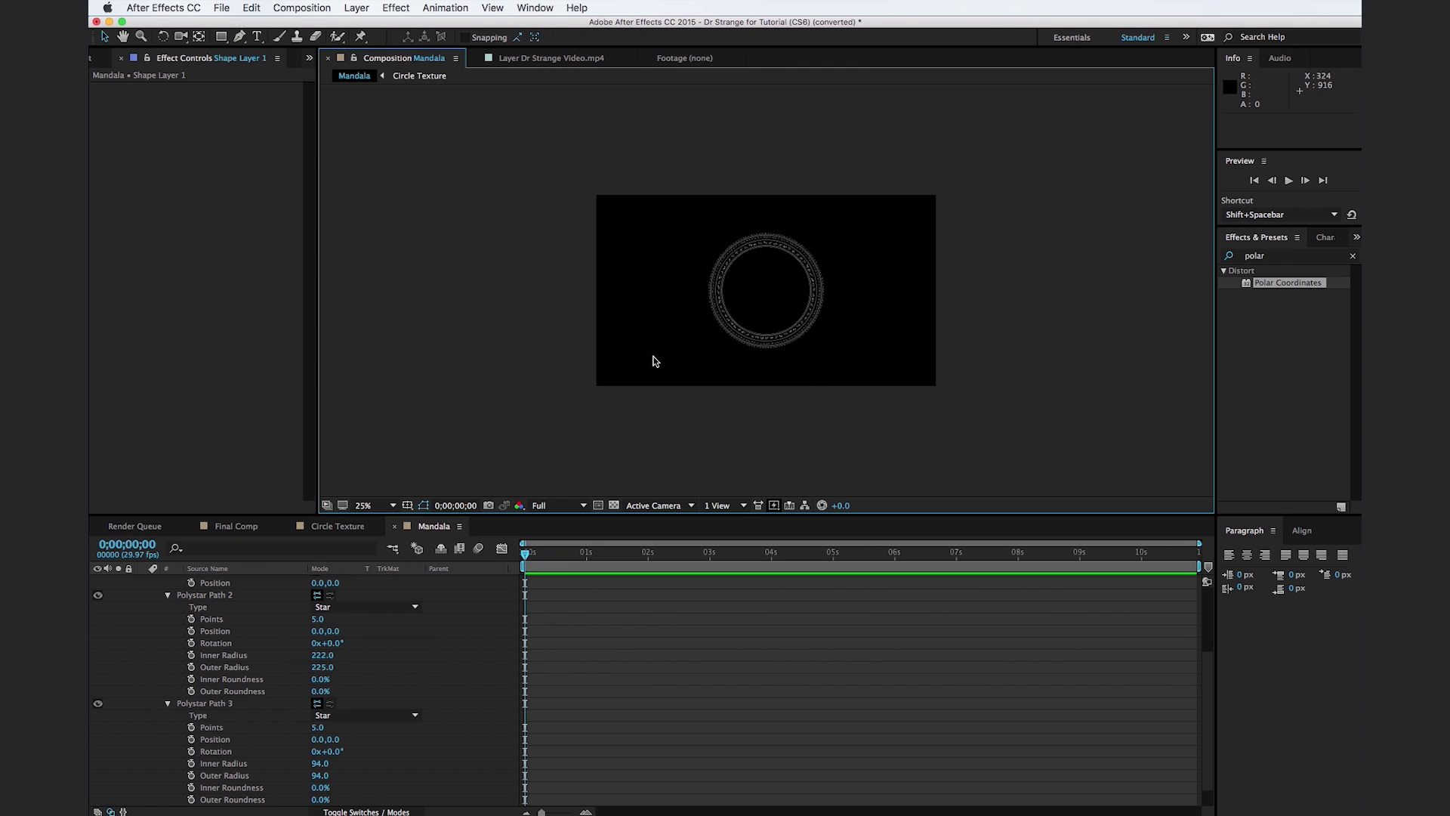
scroll(393, 627, up, 3)
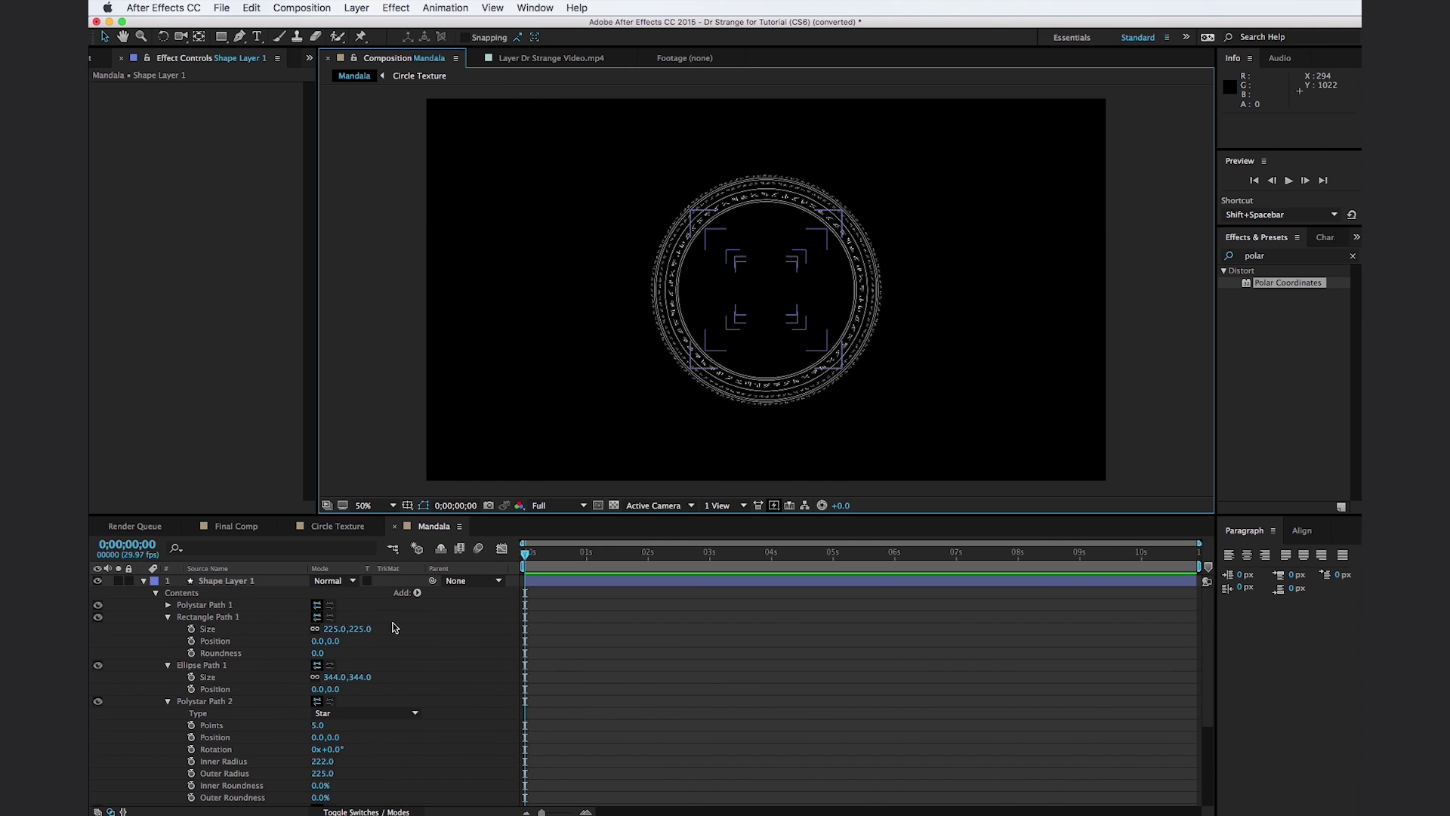
click(417, 593)
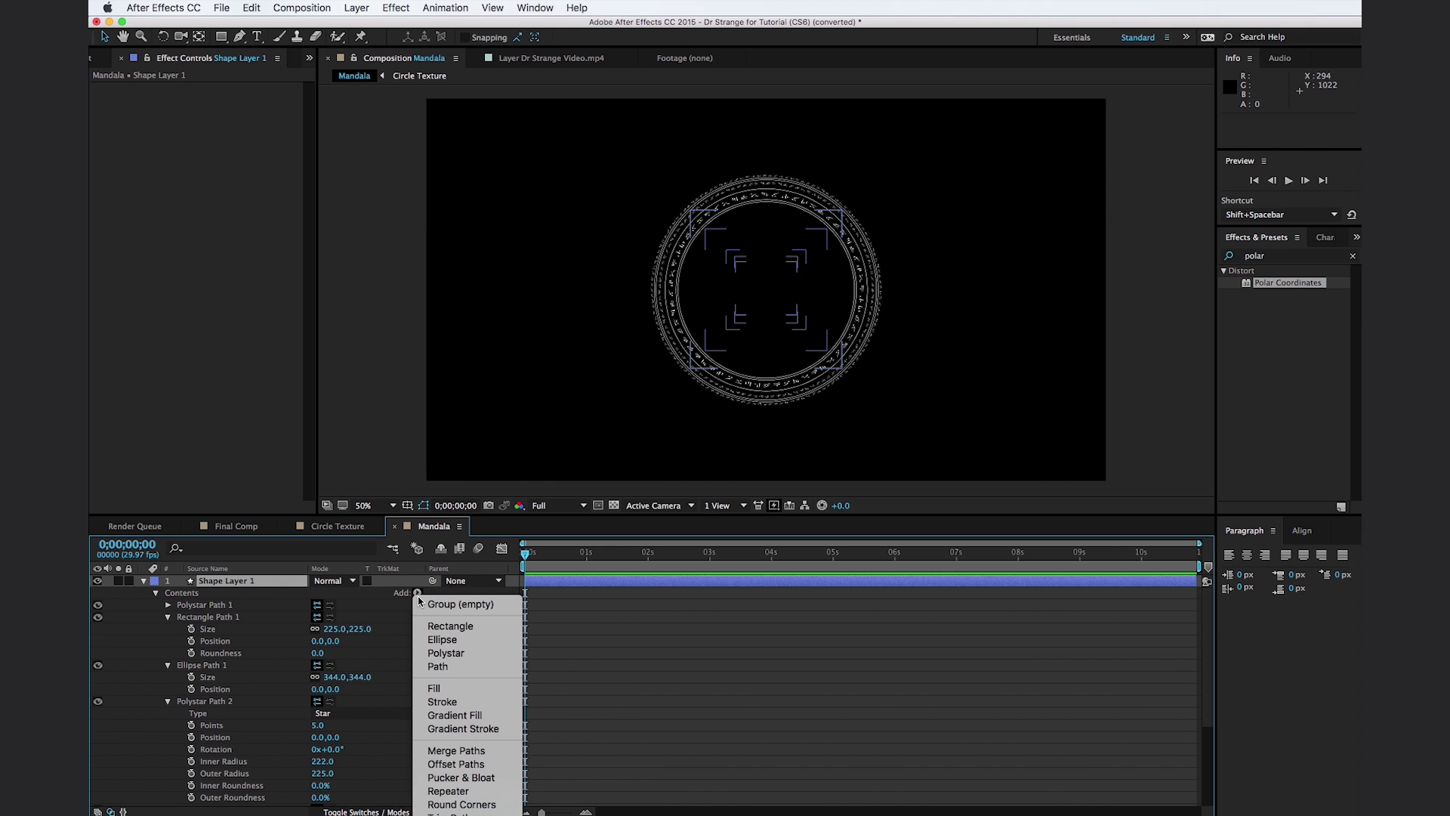
click(472, 702)
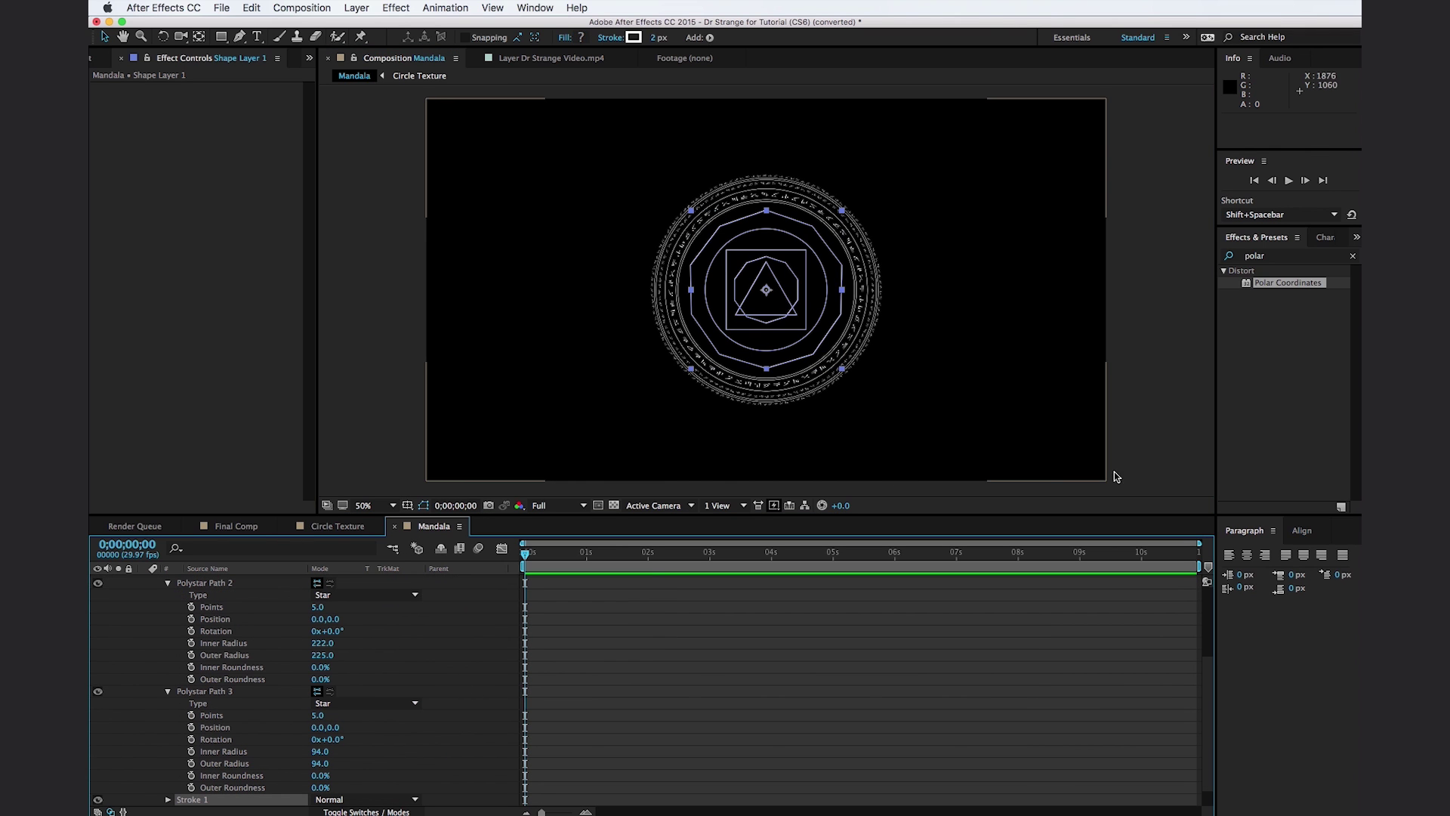
Set the shape layer's stroke width to 1.
click(994, 450)
scroll(995, 451, up, 4)
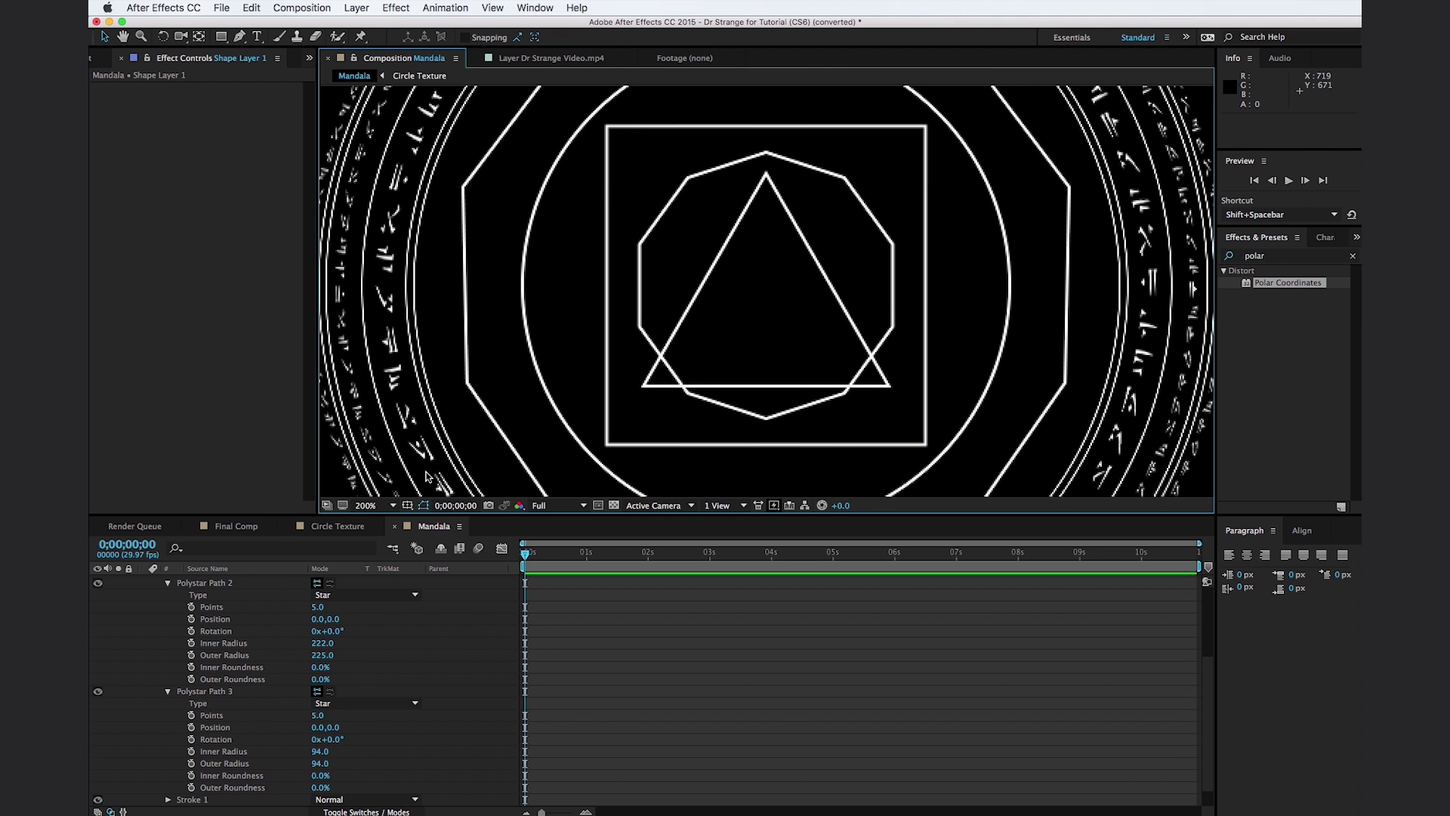
scroll(528, 591, down, 1)
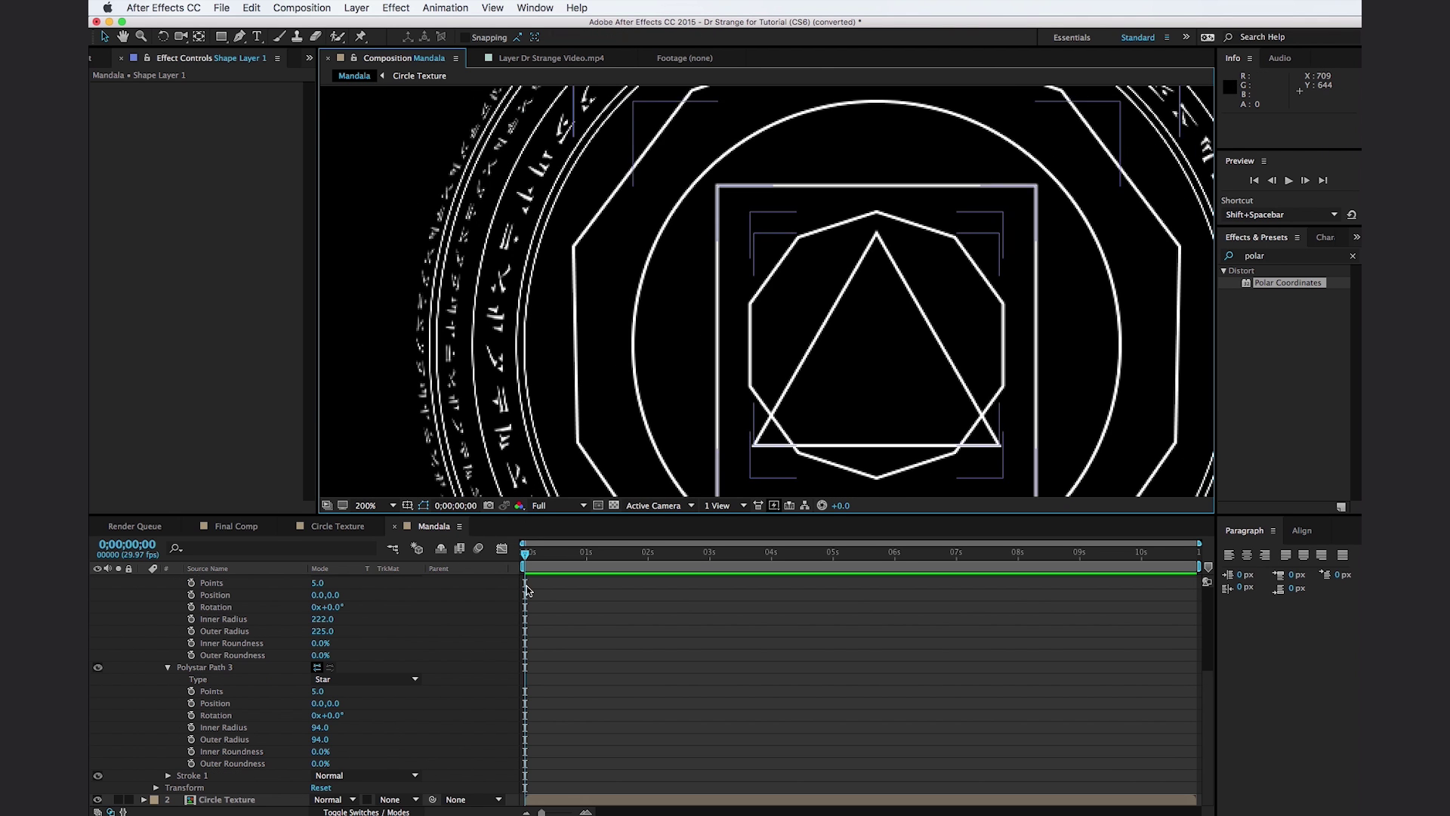
click(168, 775)
click(319, 752)
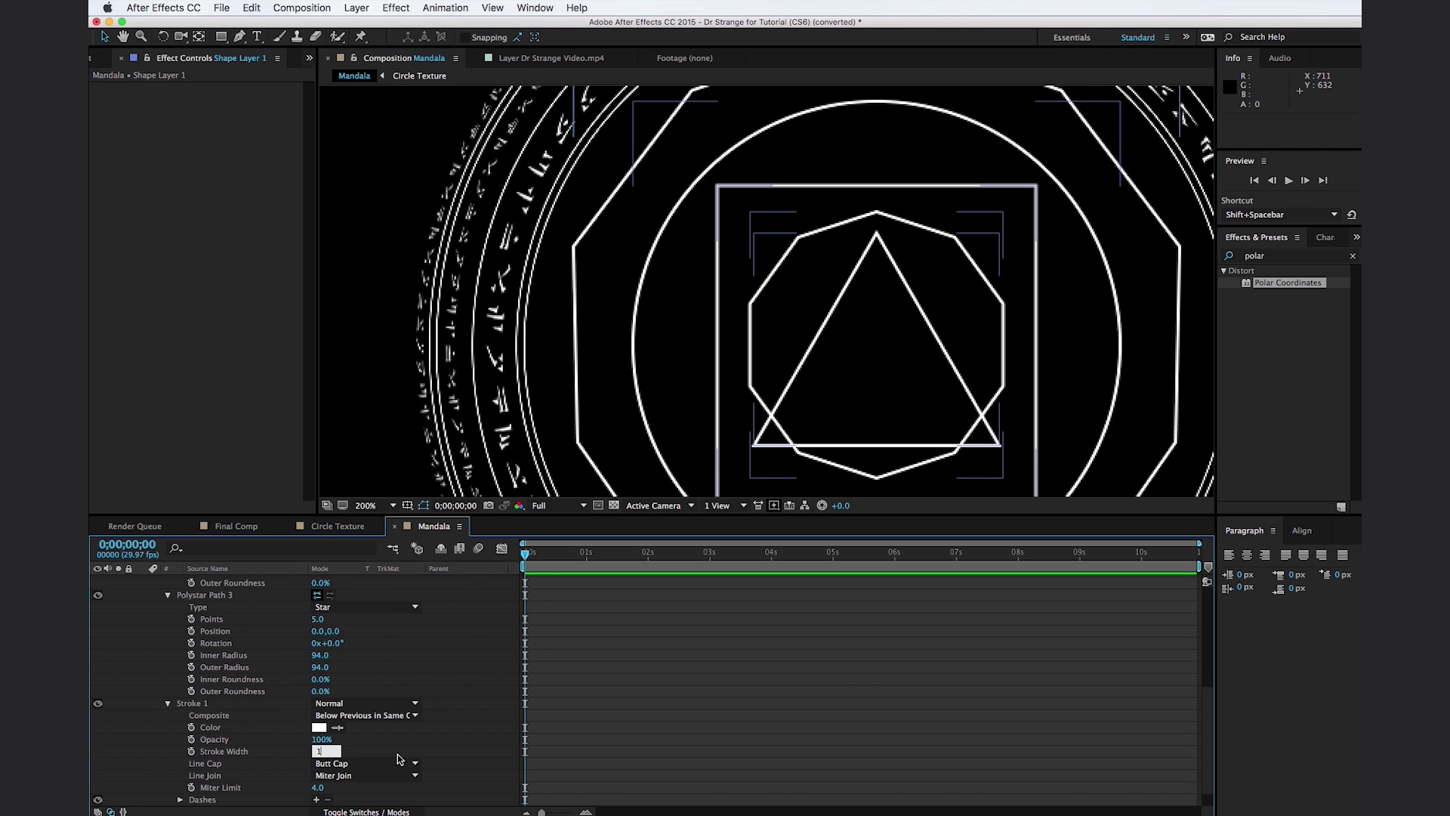
key(Return)
key(comma)
drag(805, 382, 730, 355)
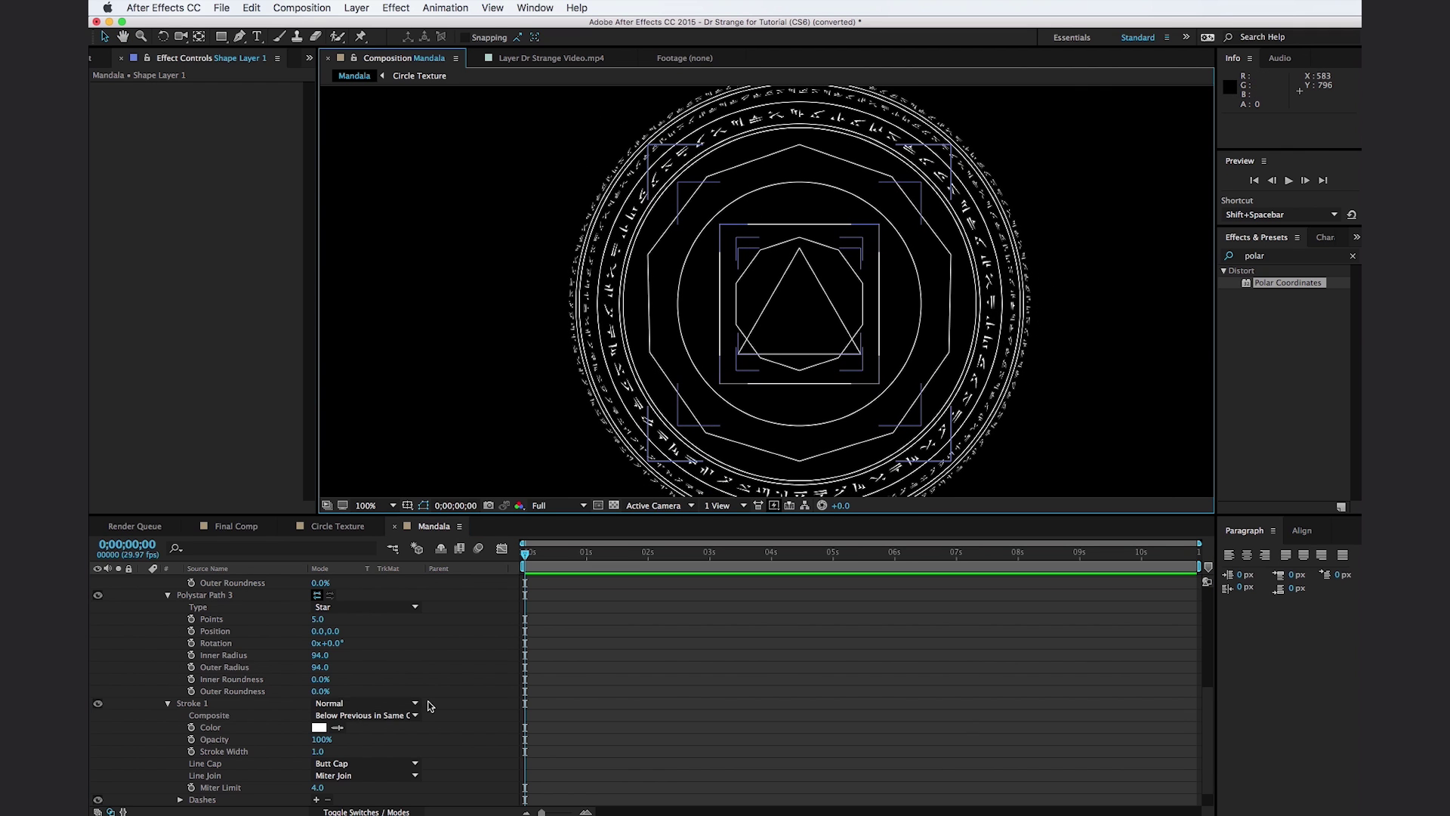
Add a Repeater to the shape layer and set its transform position to 0, 0.
scroll(432, 686, up, 5)
click(418, 595)
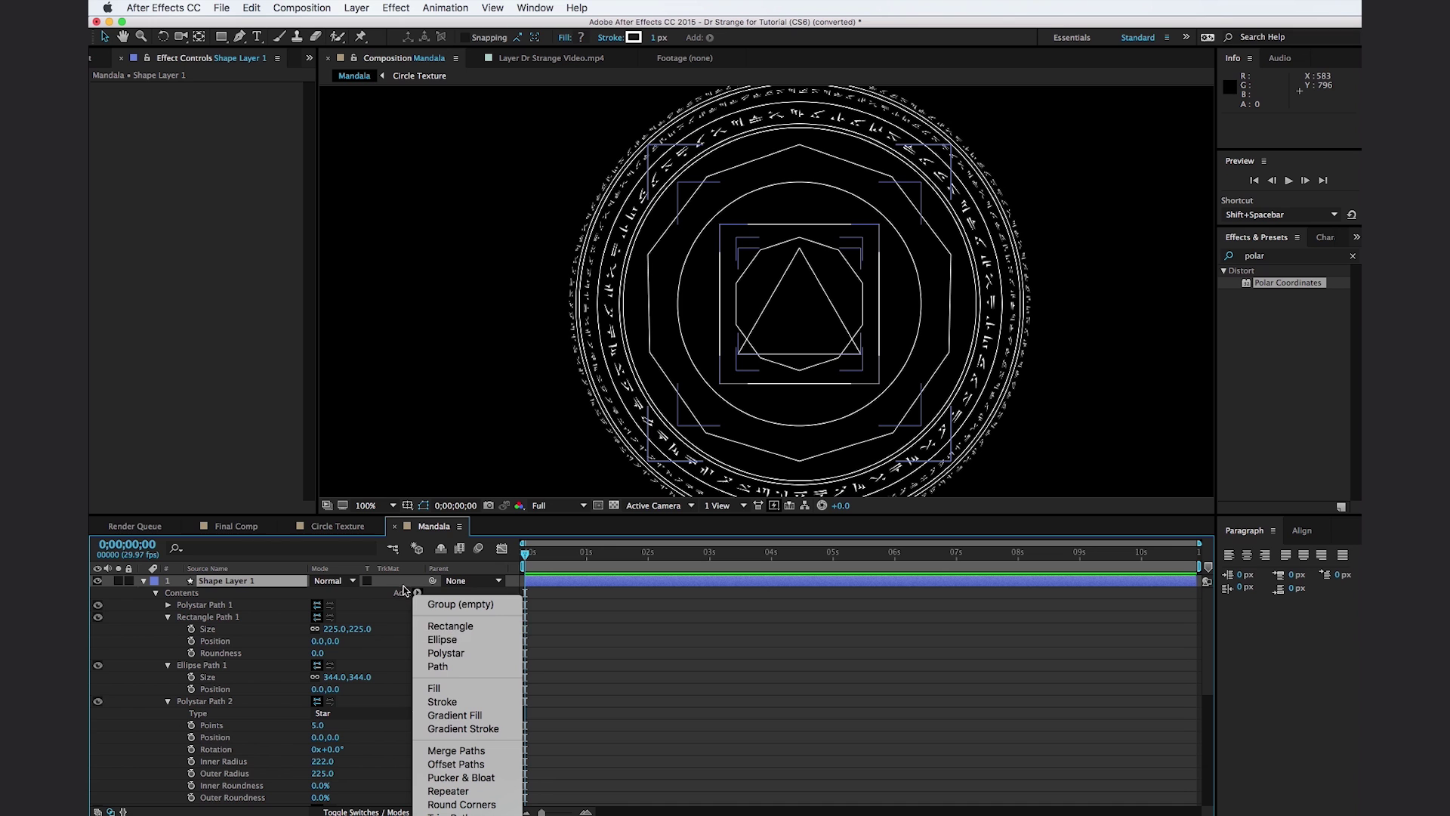
click(453, 794)
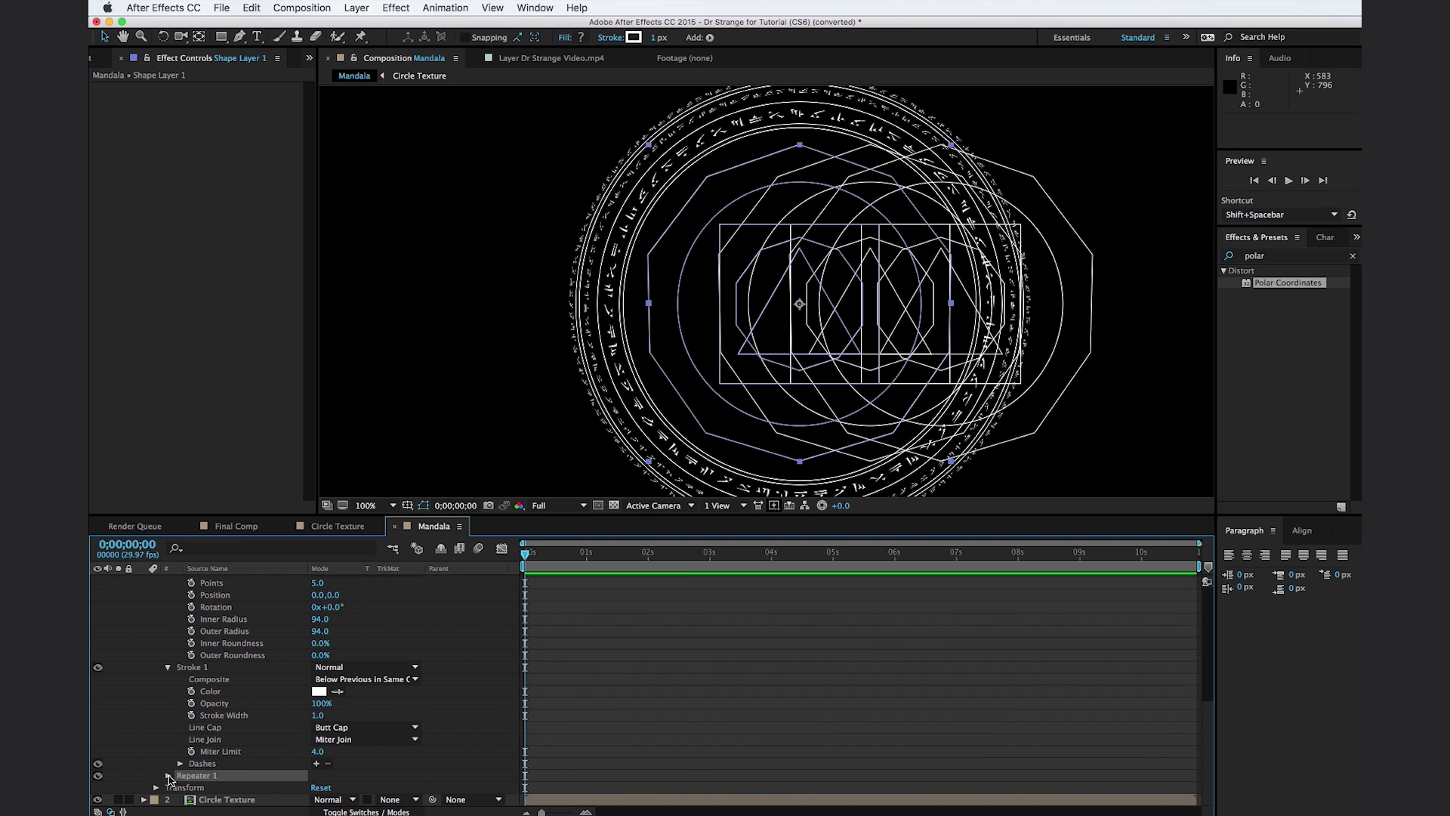
click(169, 776)
scroll(216, 759, down, 3)
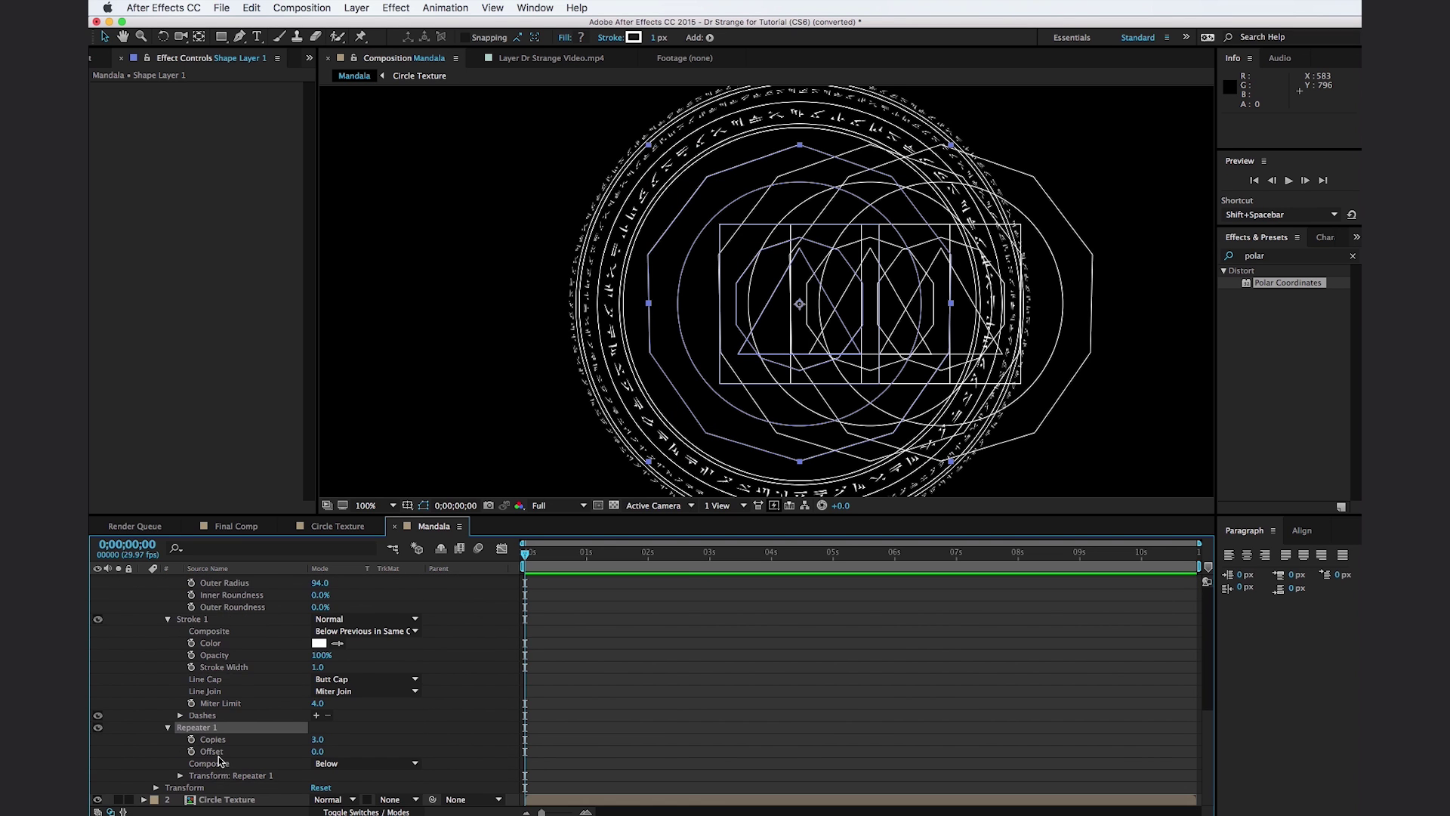
click(180, 776)
scroll(293, 738, down, 3)
click(323, 751)
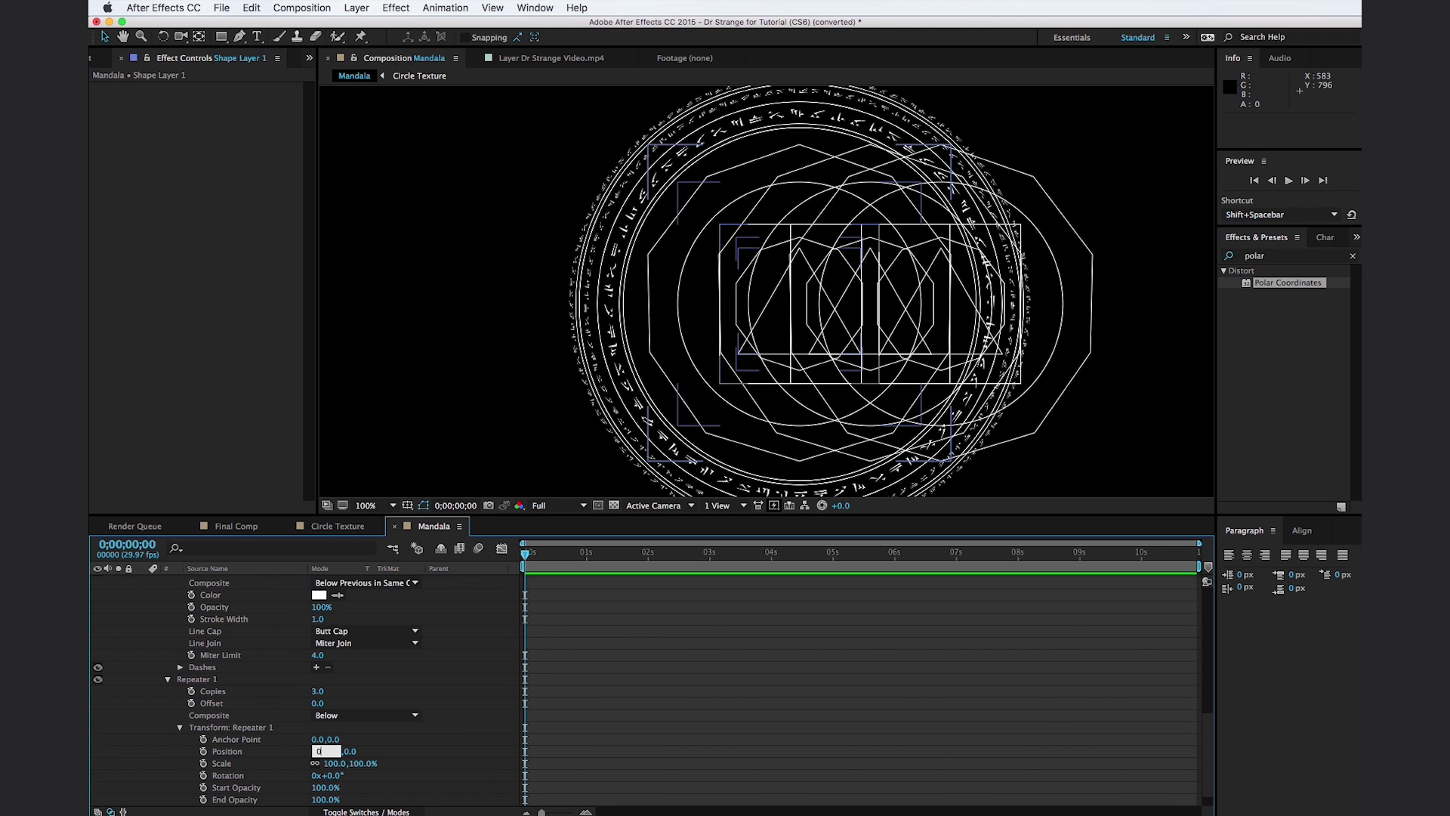
text(0)
key(Return)
Set the Repeater's transform rotation to 30° and its number of copies to 12.
click(333, 775)
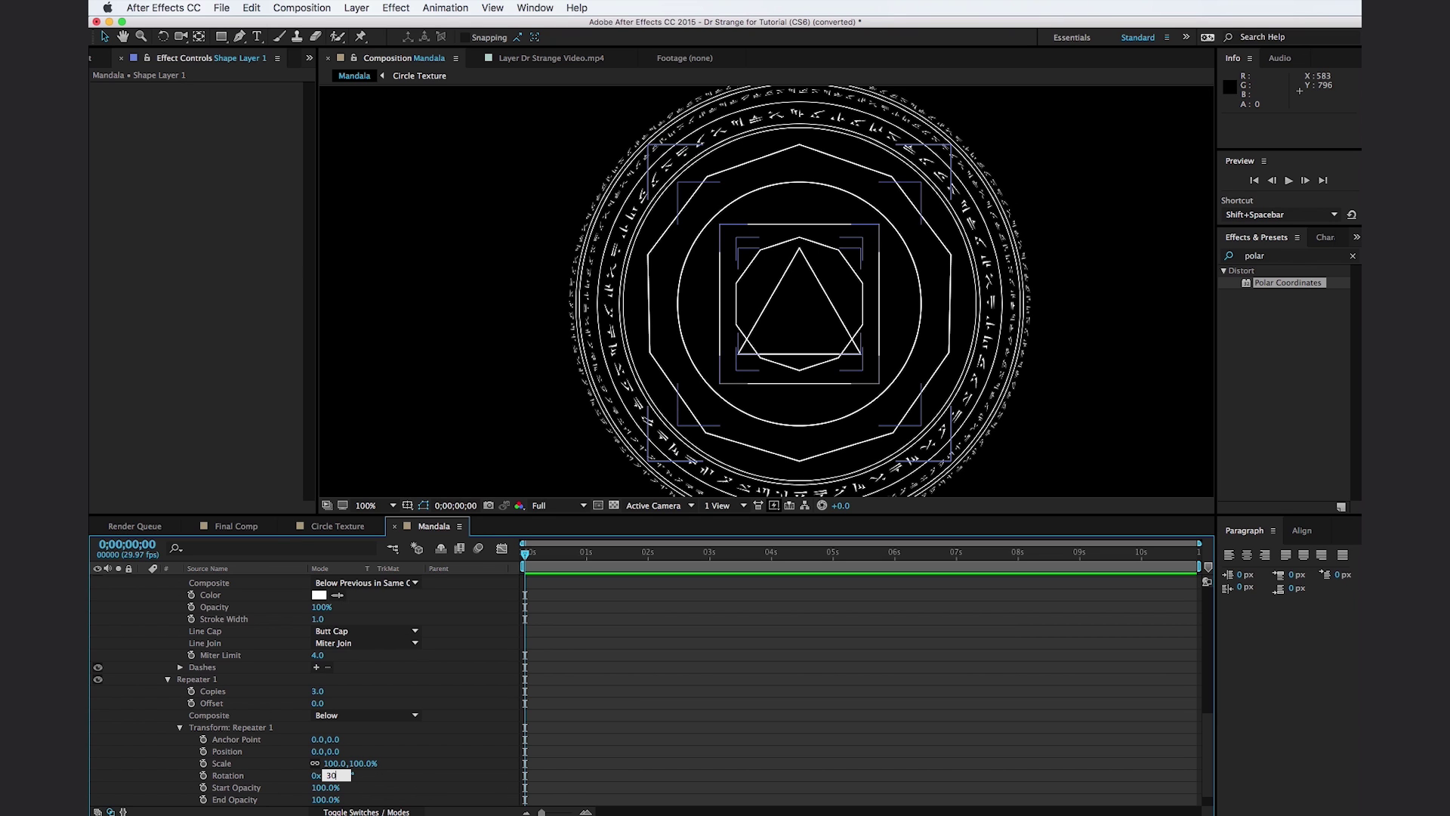
text(30)
key(Return)
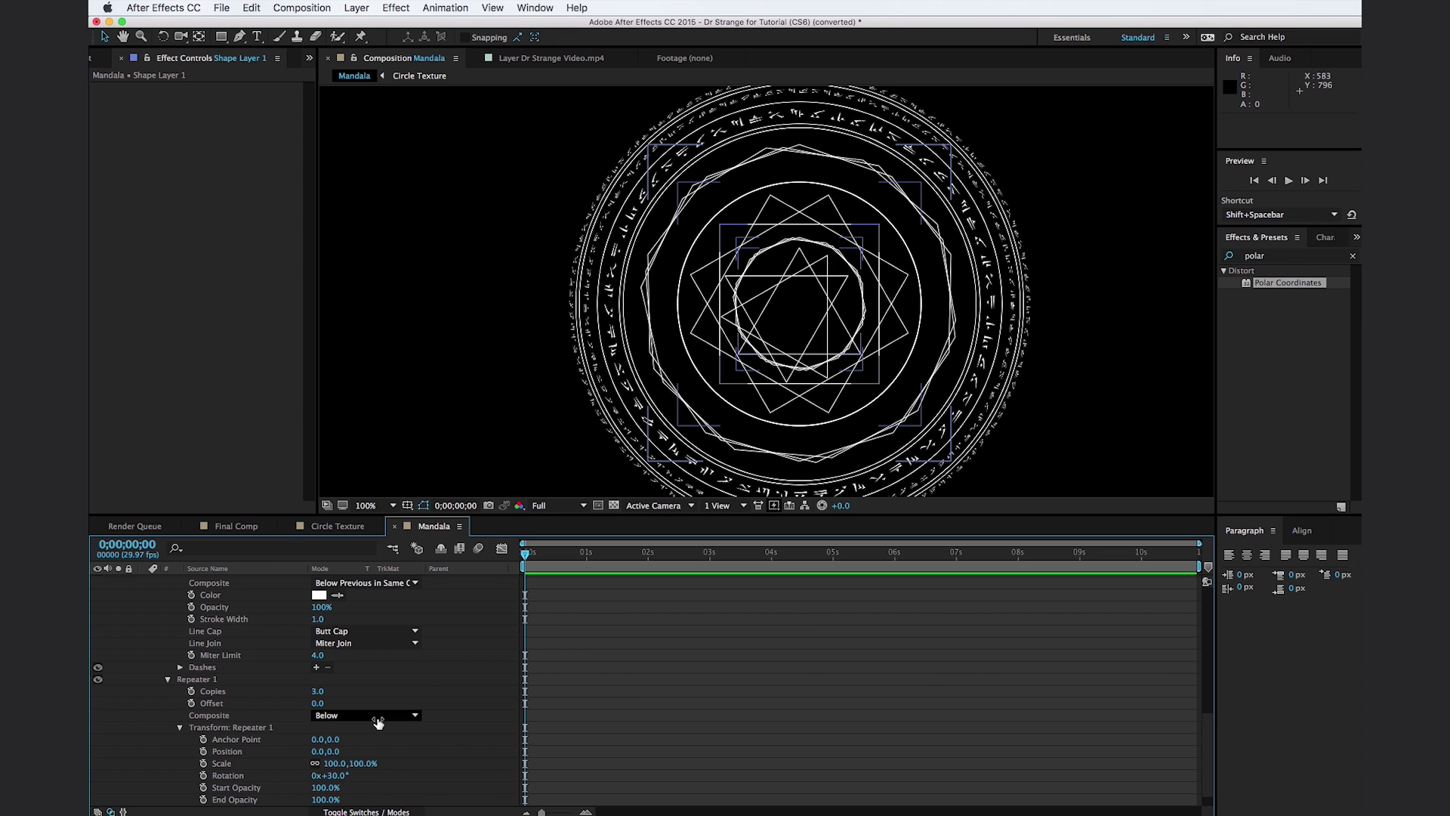
drag(317, 691, 328, 696)
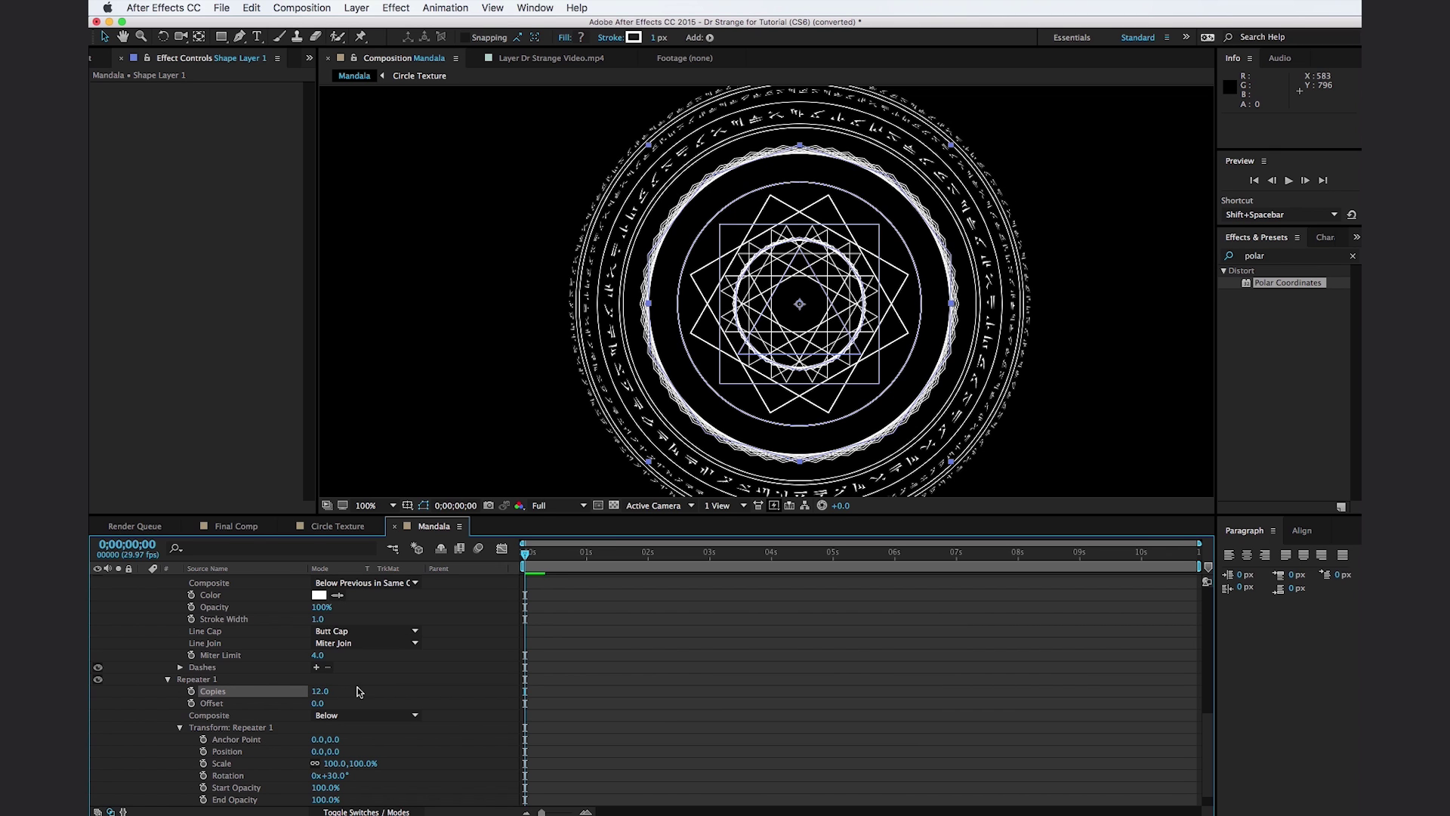
click(361, 692)
key(comma)
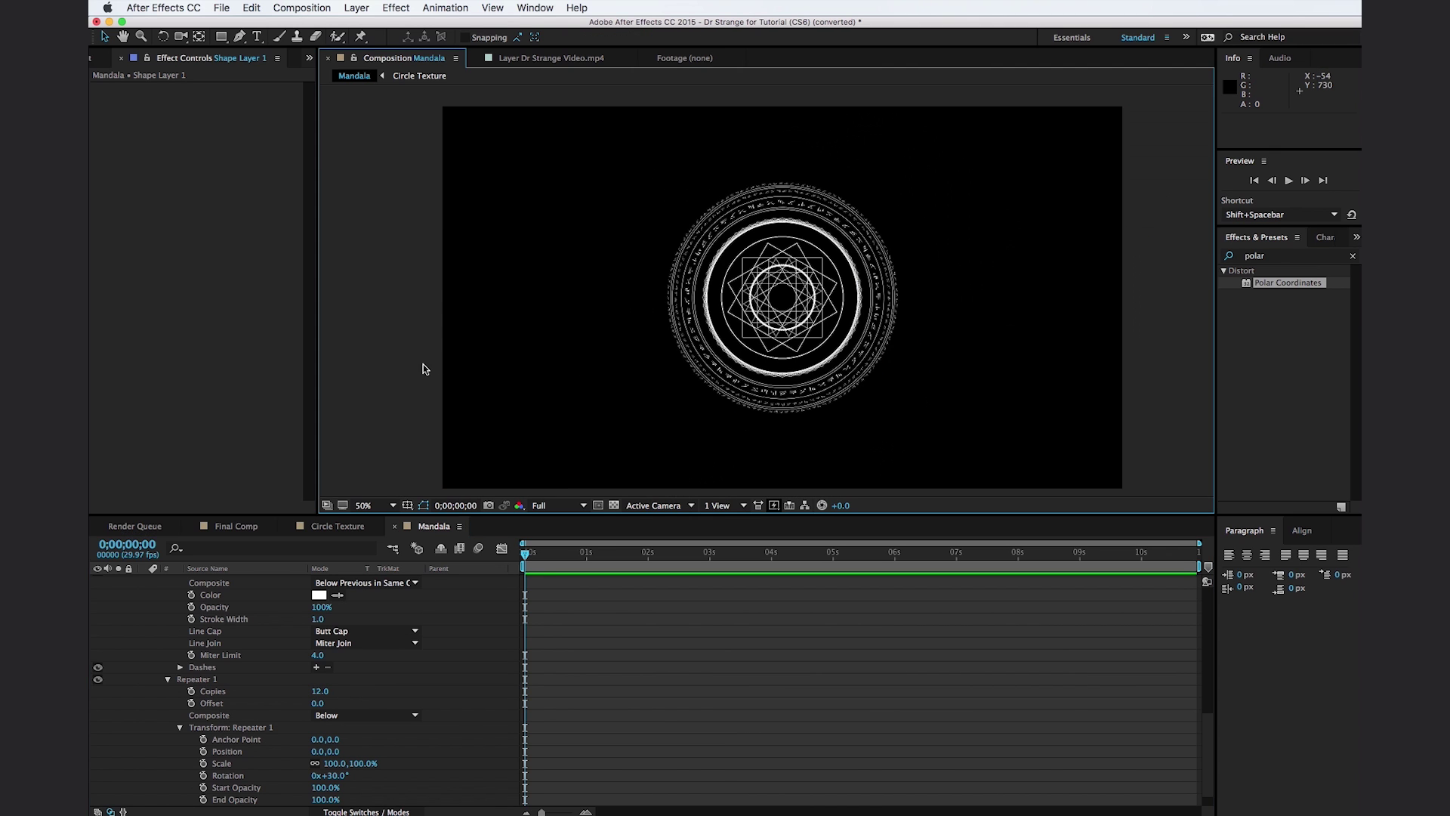
key(period)
click(693, 329)
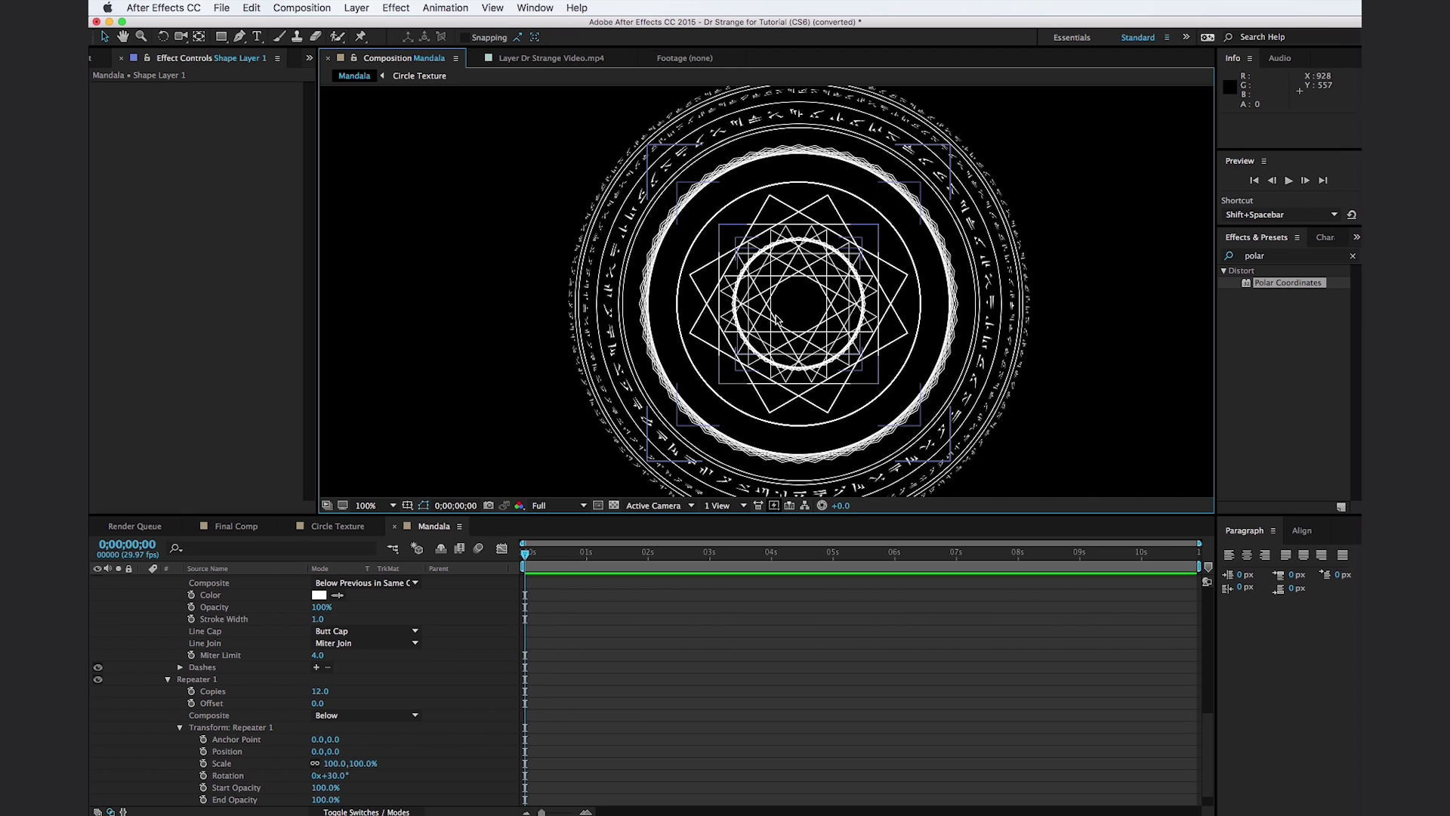
Try reducing Polystar Path 2's inner radius to 165 to open up the outer ring pattern.
scroll(428, 691, up, 3)
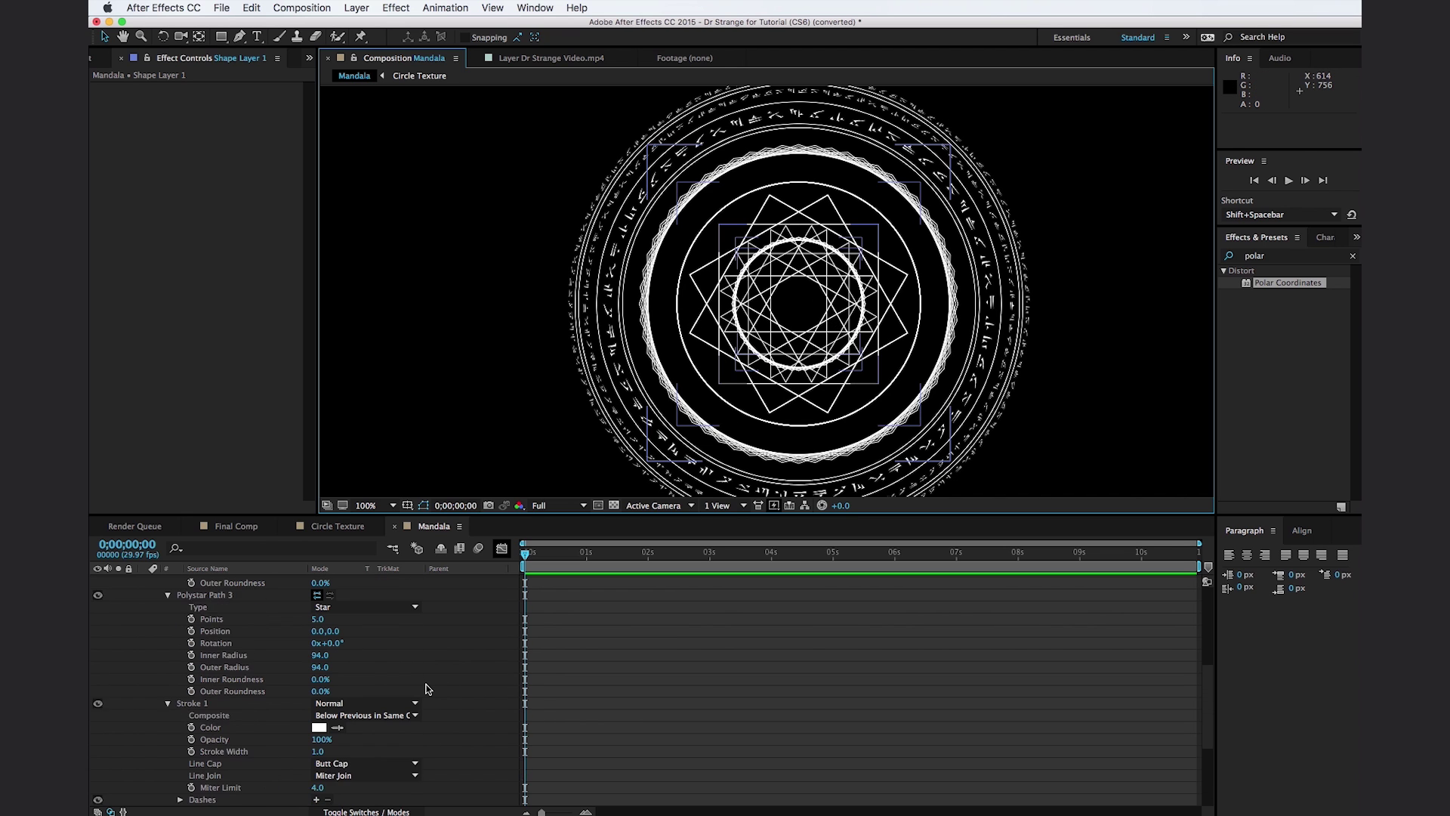
scroll(348, 694, up, 1)
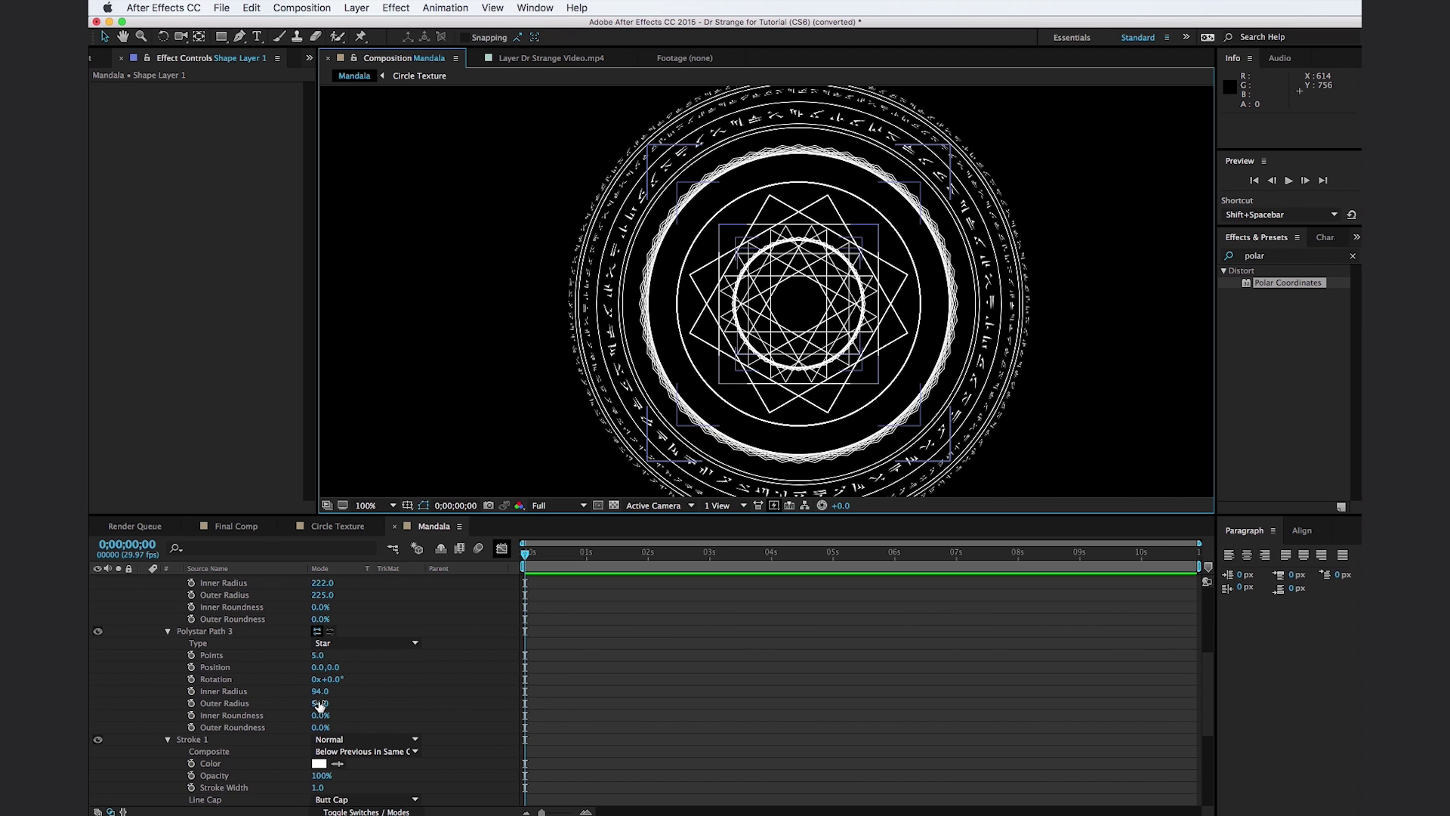
scroll(327, 662, up, 2)
drag(325, 633, 291, 642)
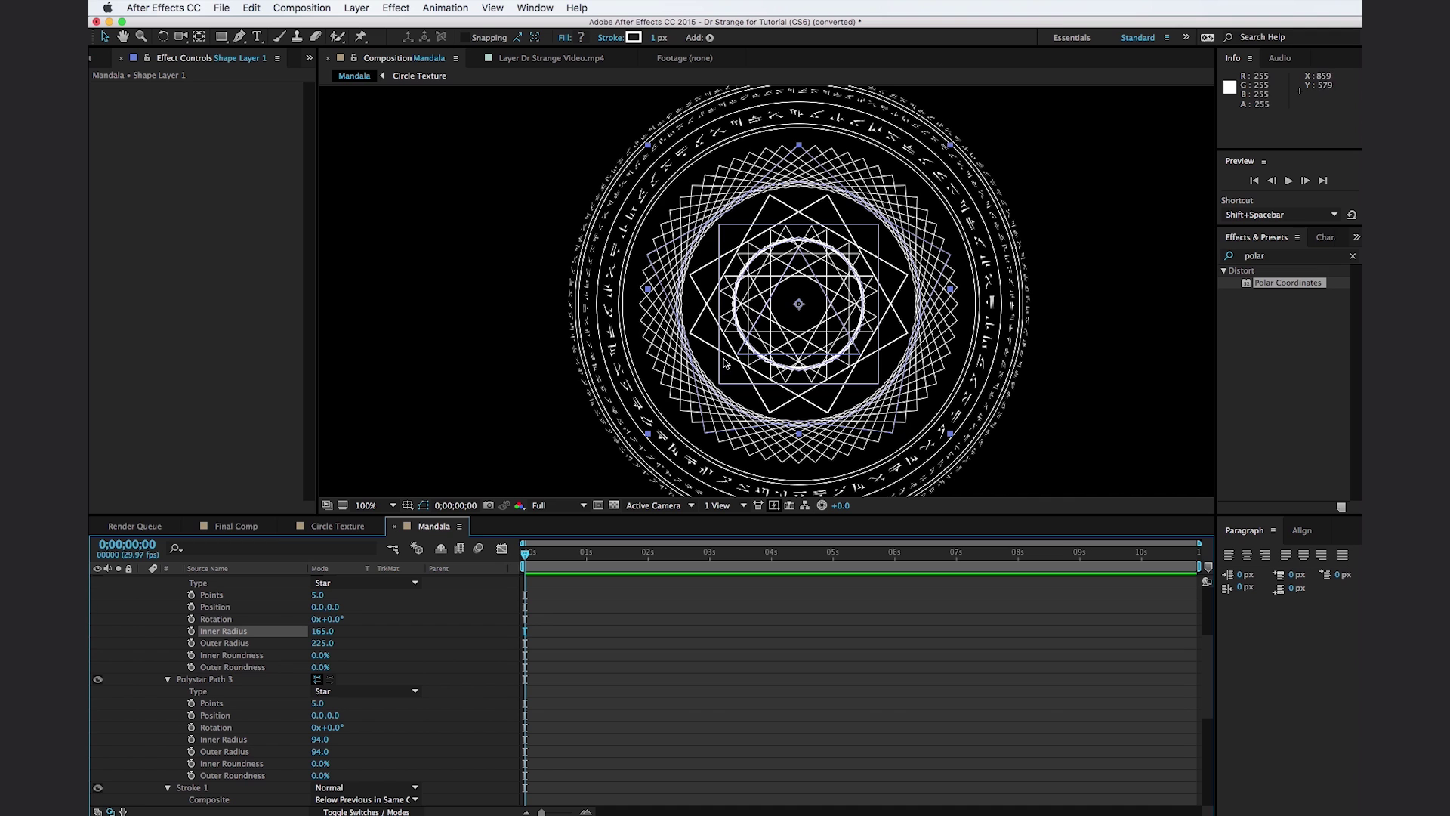
key(comma)
key(comma)
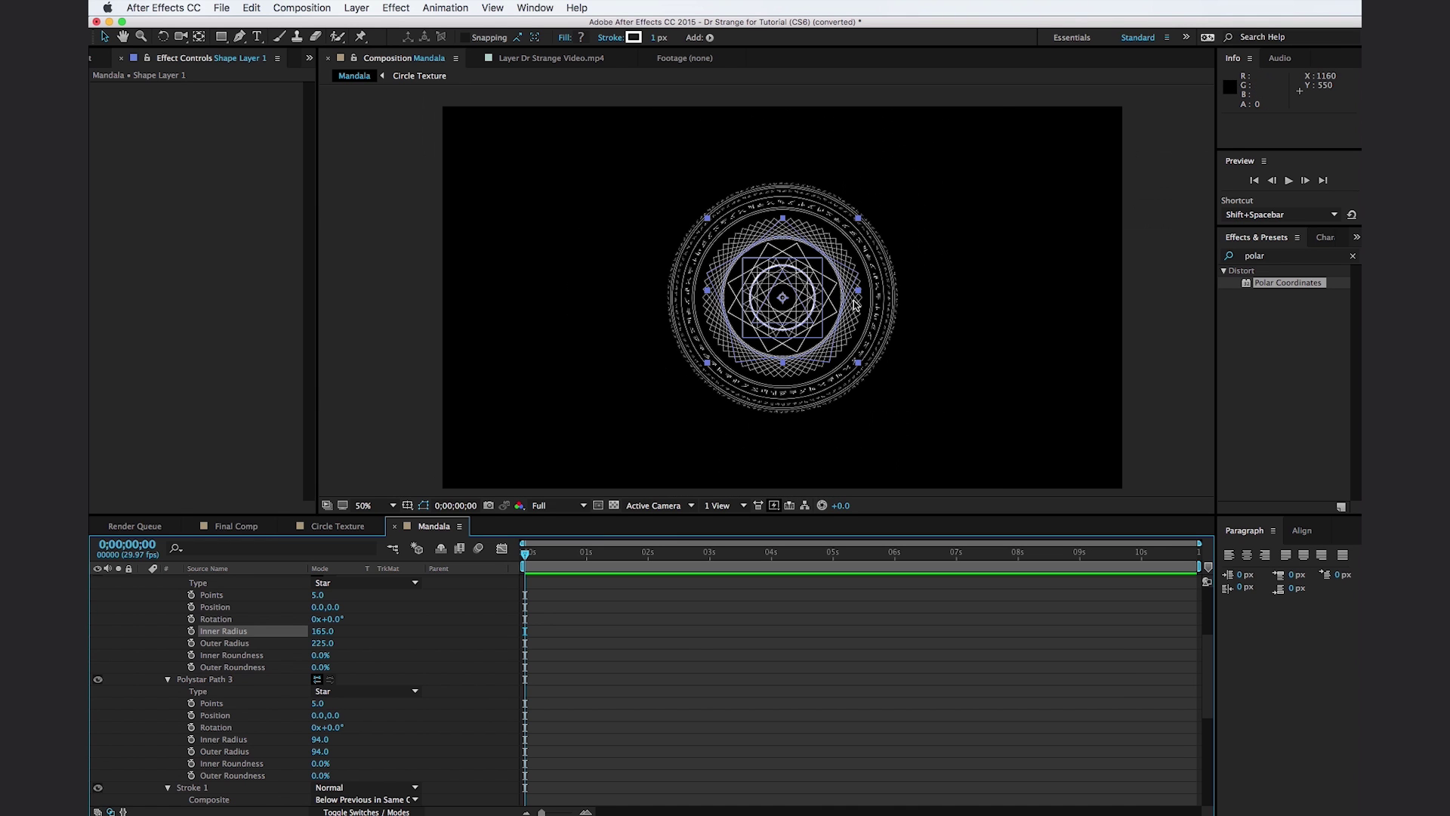
click(1141, 325)
click(763, 321)
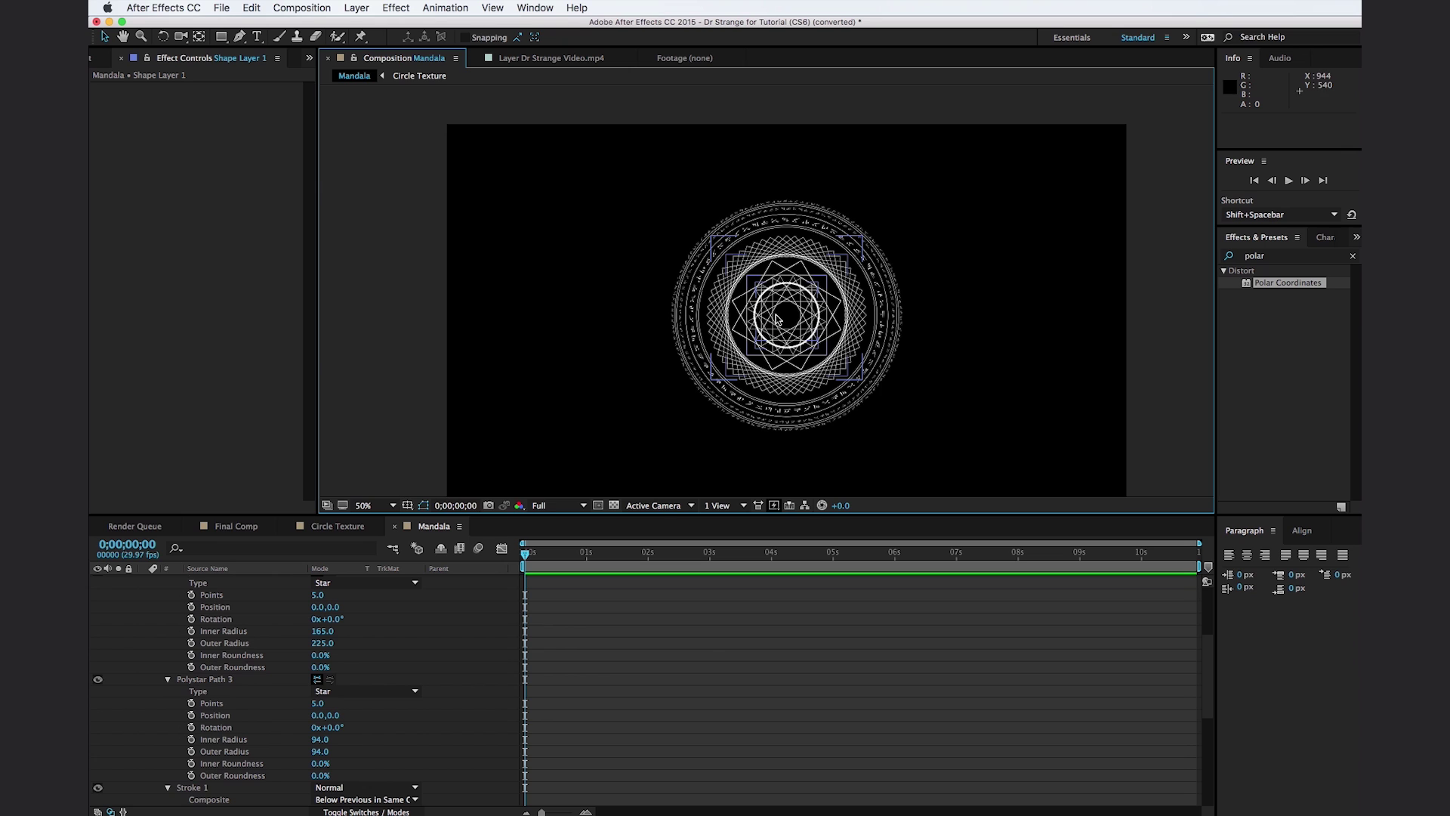
Collapse the layer properties and keyframe the scale of Shape Layer 1 and Circle Texture at 100% on frame 4.
key(super+shift+a)
key(u)
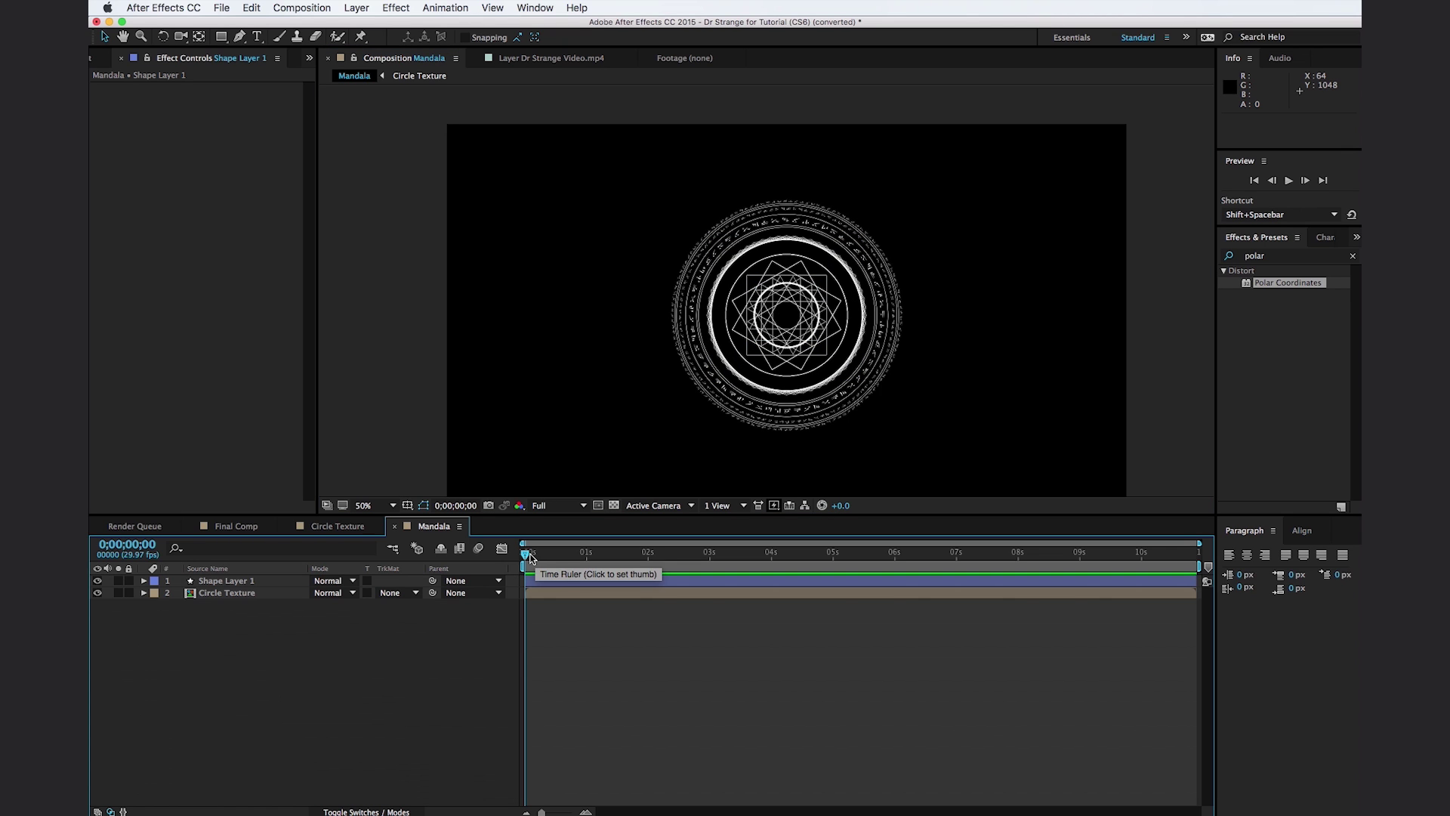
mouse_move(531, 555)
mouse_down()
mouse_move(545, 555)
mouse_move(533, 560)
mouse_up()
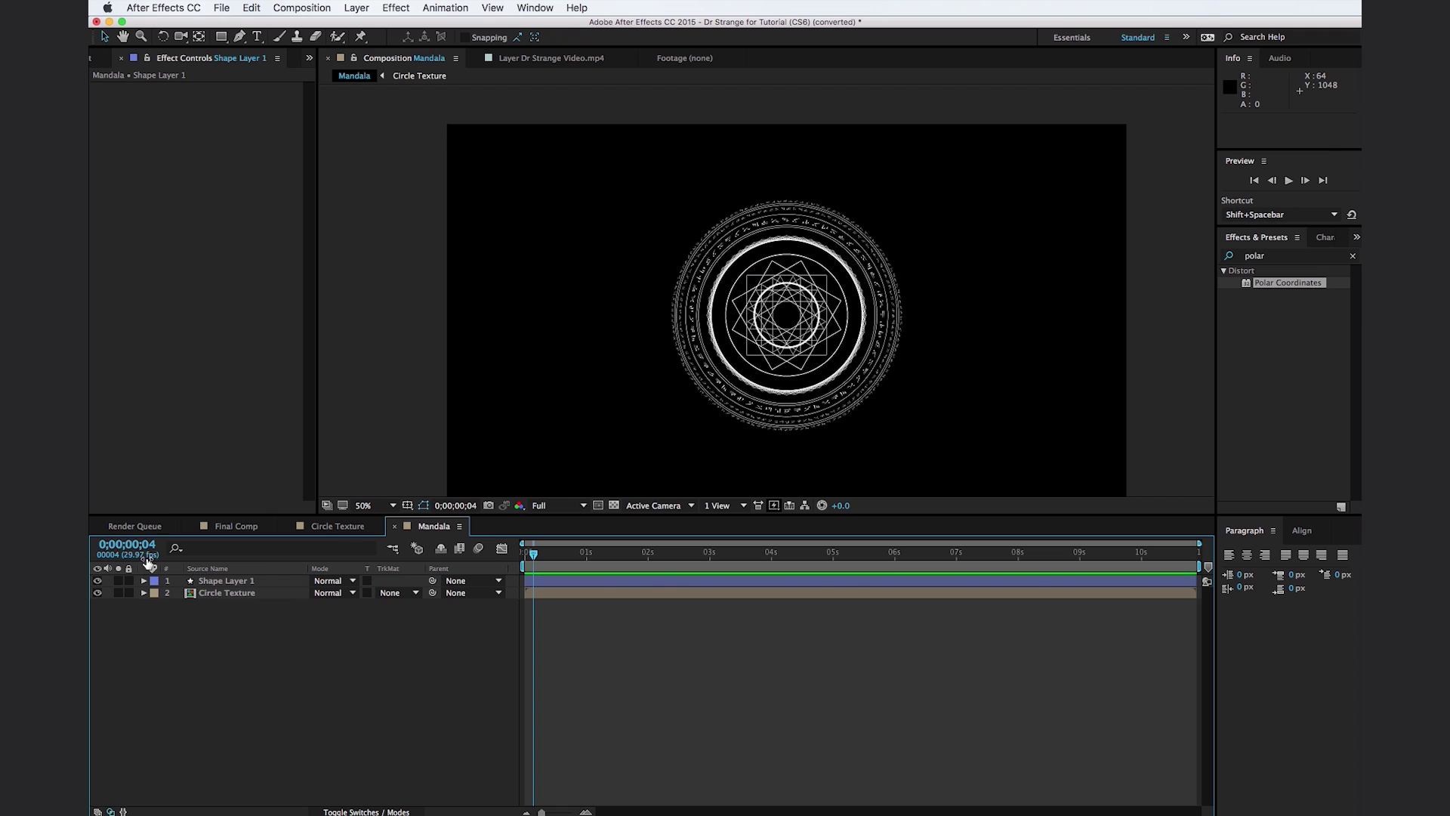
drag(233, 641, 224, 579)
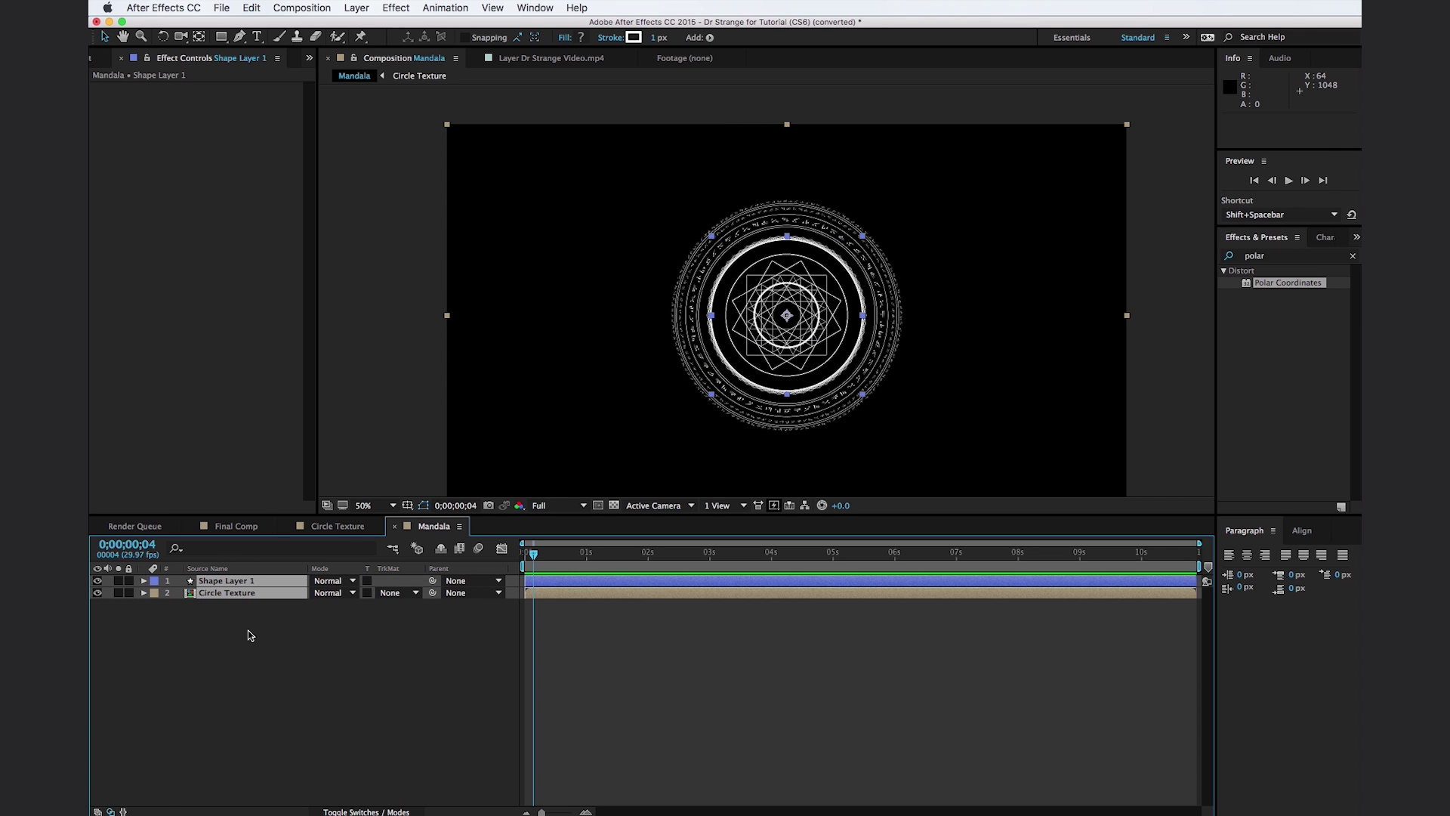
key(s)
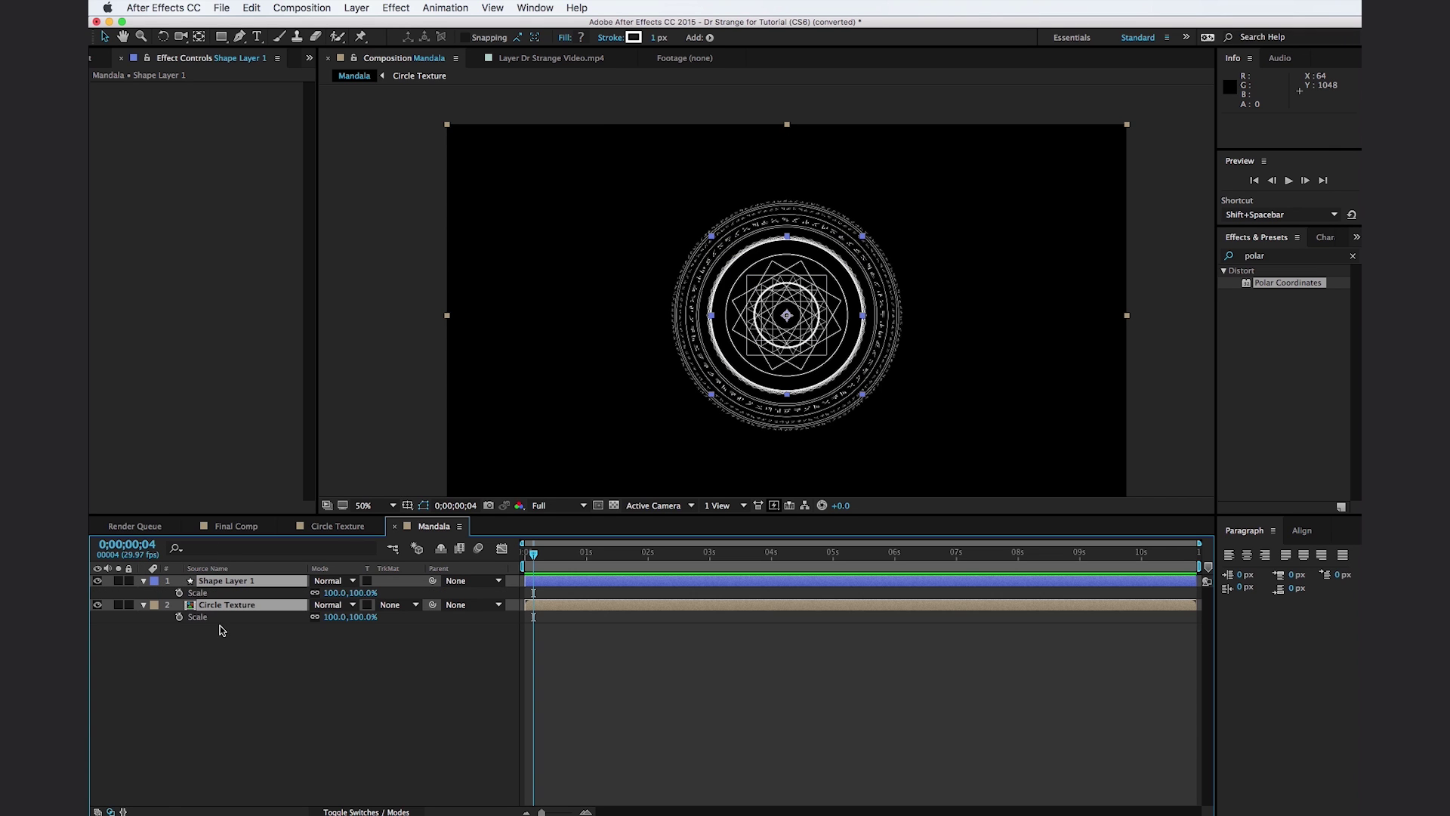
click(179, 593)
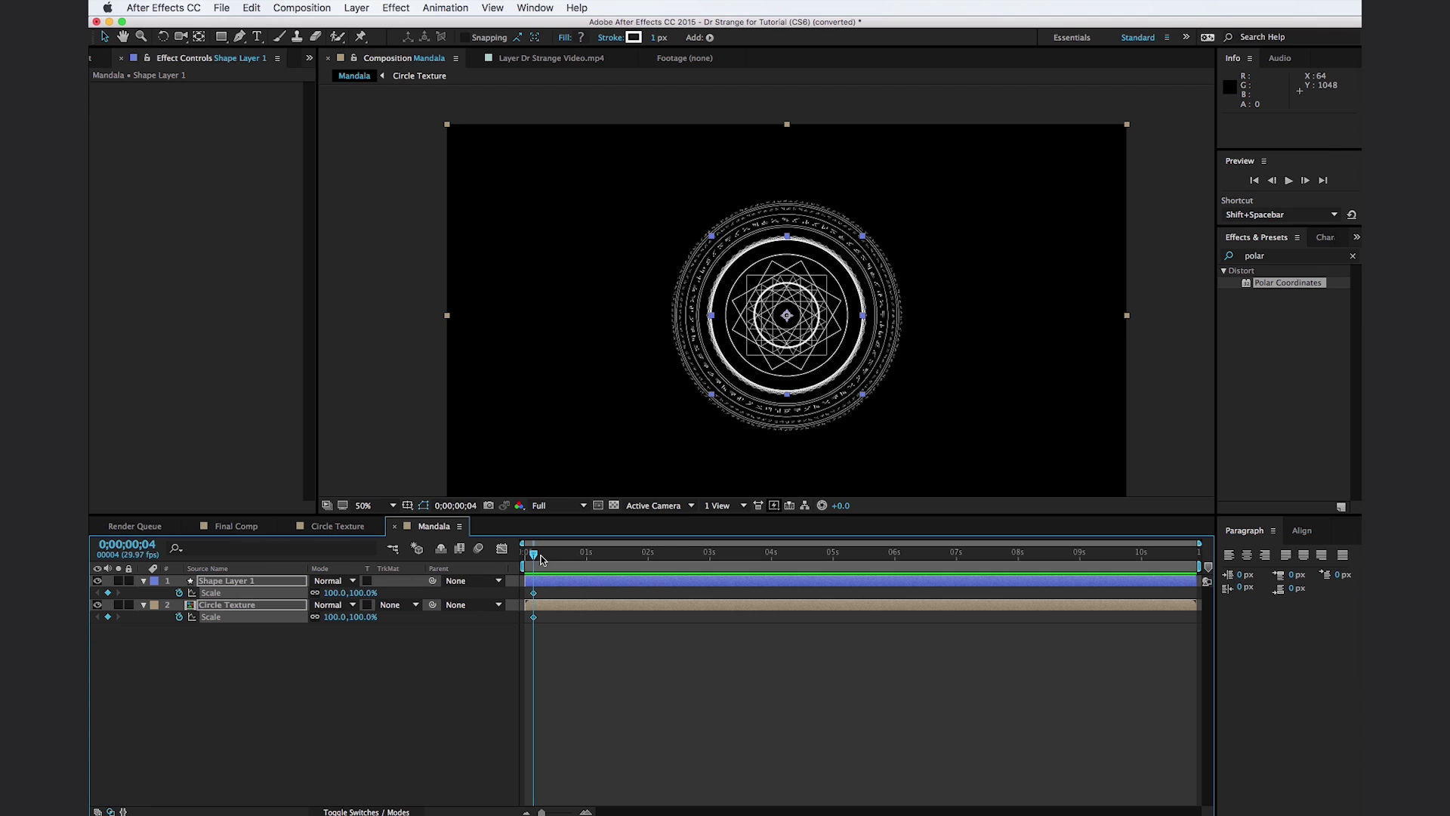
Set the scale of both layers to 0% at frame 0 and preview the mandala growing in.
click(522, 557)
click(390, 641)
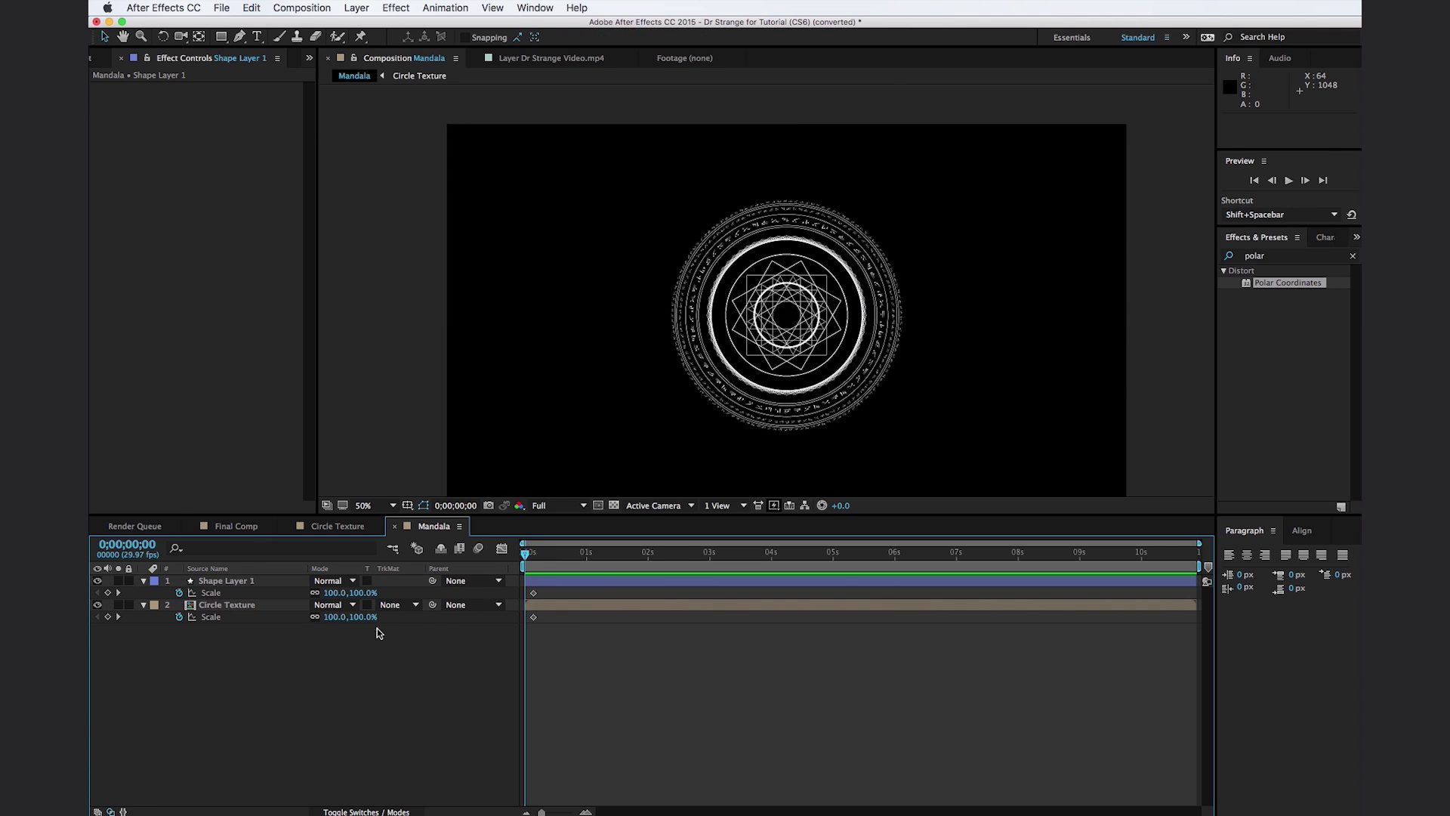
click(361, 593)
text(0)
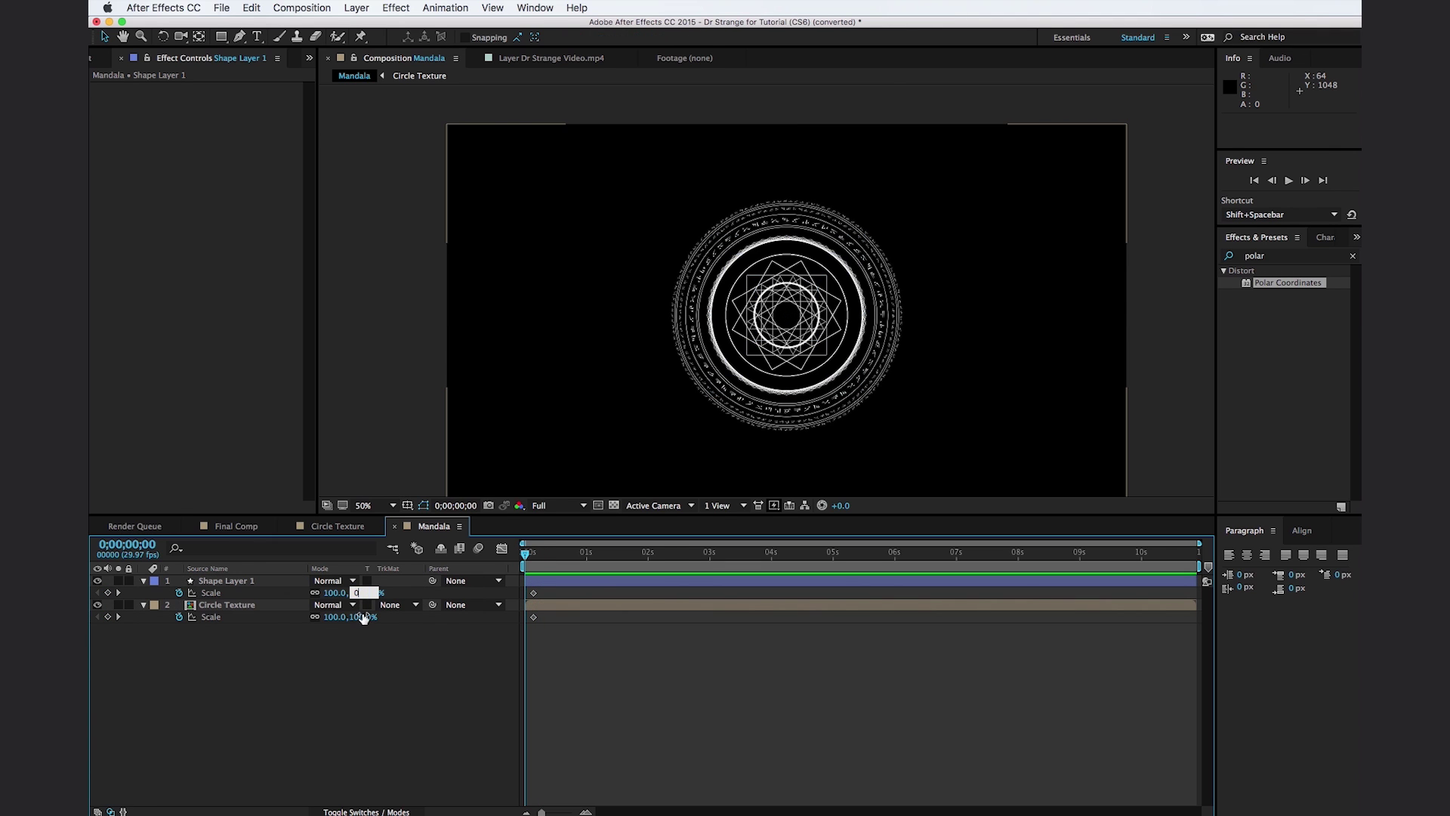
key(Tab)
text(0)
key(Return)
drag(527, 564, 529, 567)
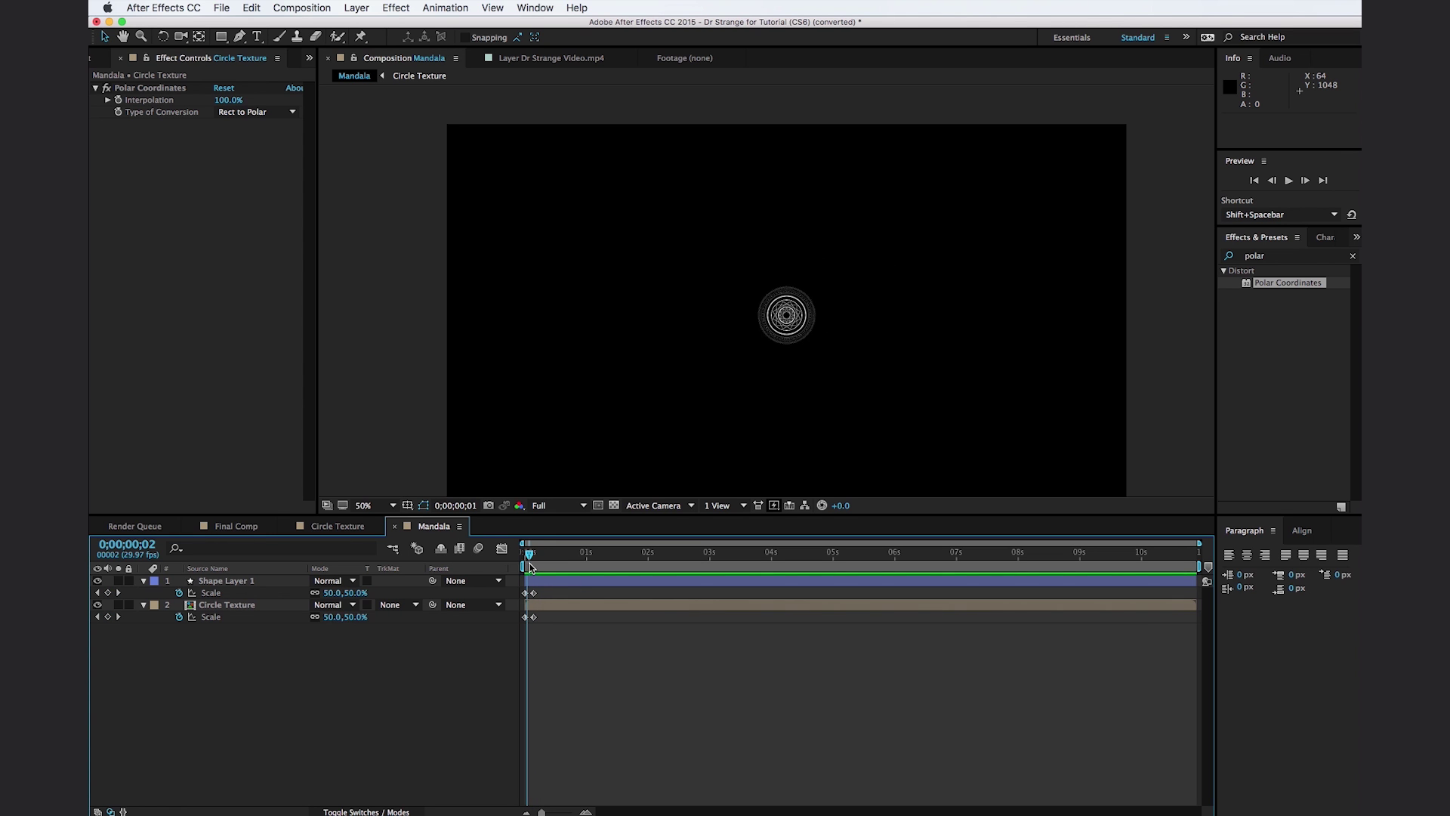
key(space)
Ease both layers' scale animation in the Graph Editor with a fast start that slows into the 100% keyframes, and preview it.
drag(563, 634, 524, 589)
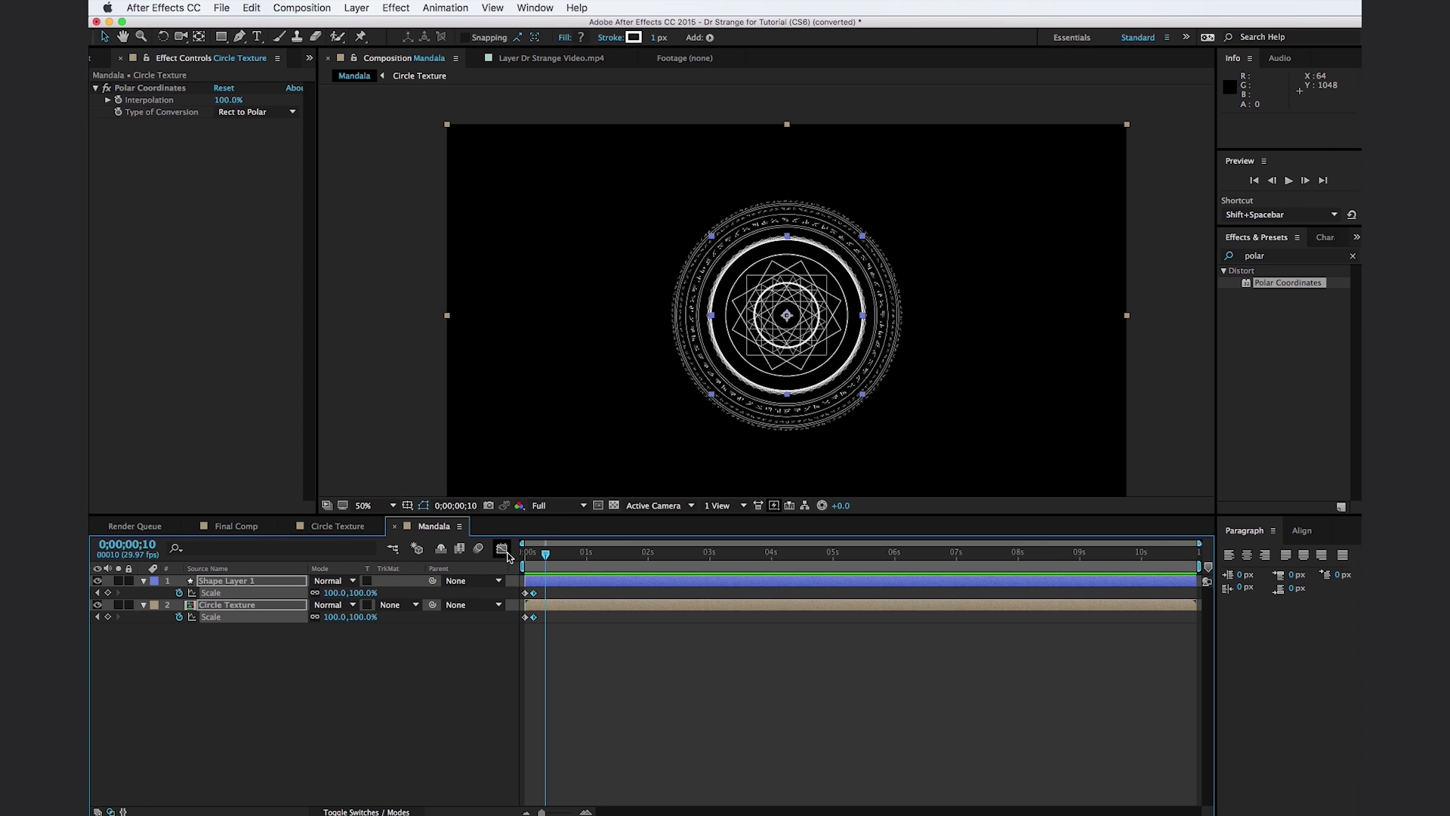
click(506, 554)
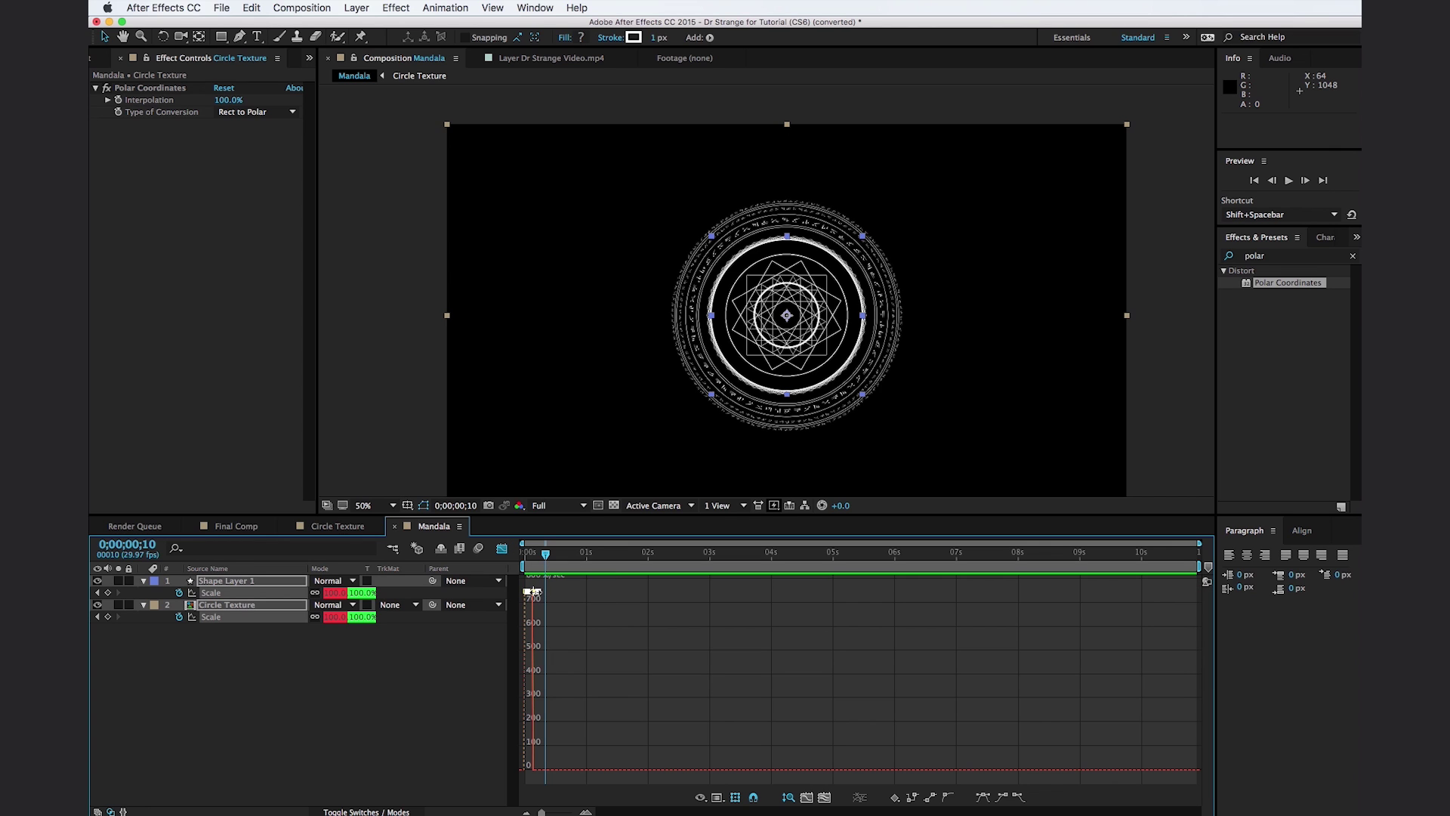
drag(538, 748, 533, 769)
scroll(567, 770, up, 5)
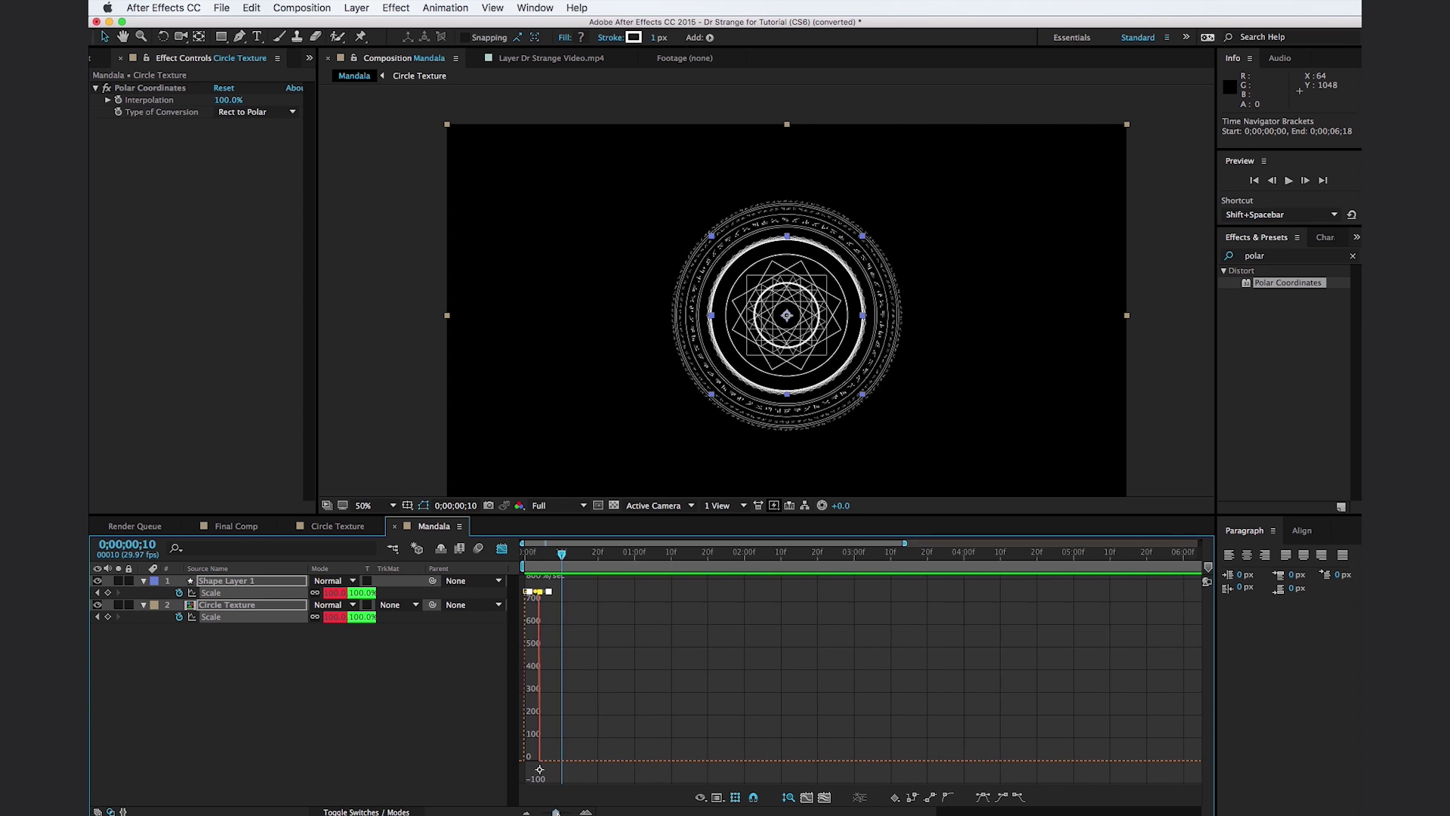
drag(581, 592, 557, 768)
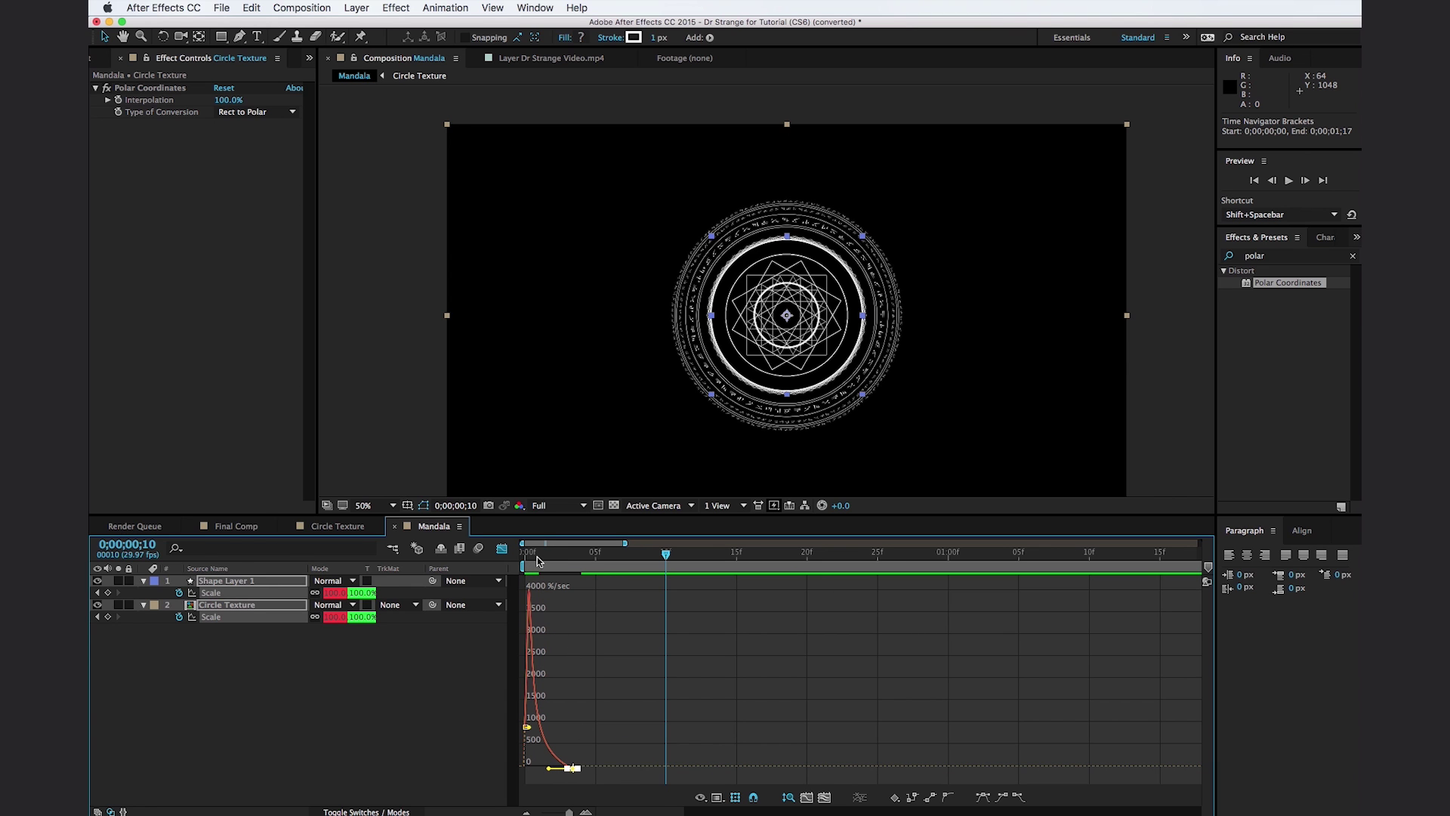
drag(538, 561, 526, 563)
key(space)
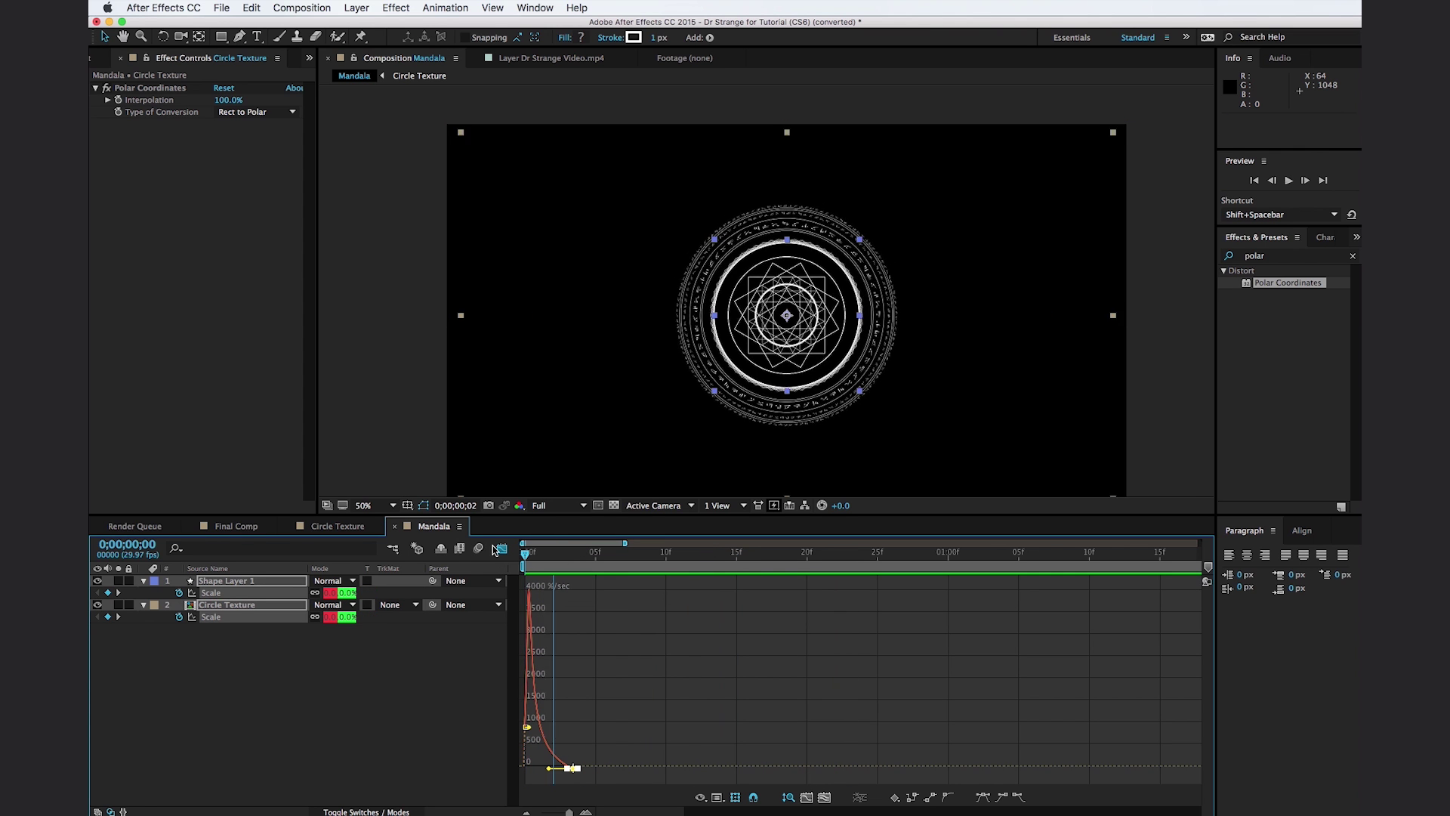
key(space)
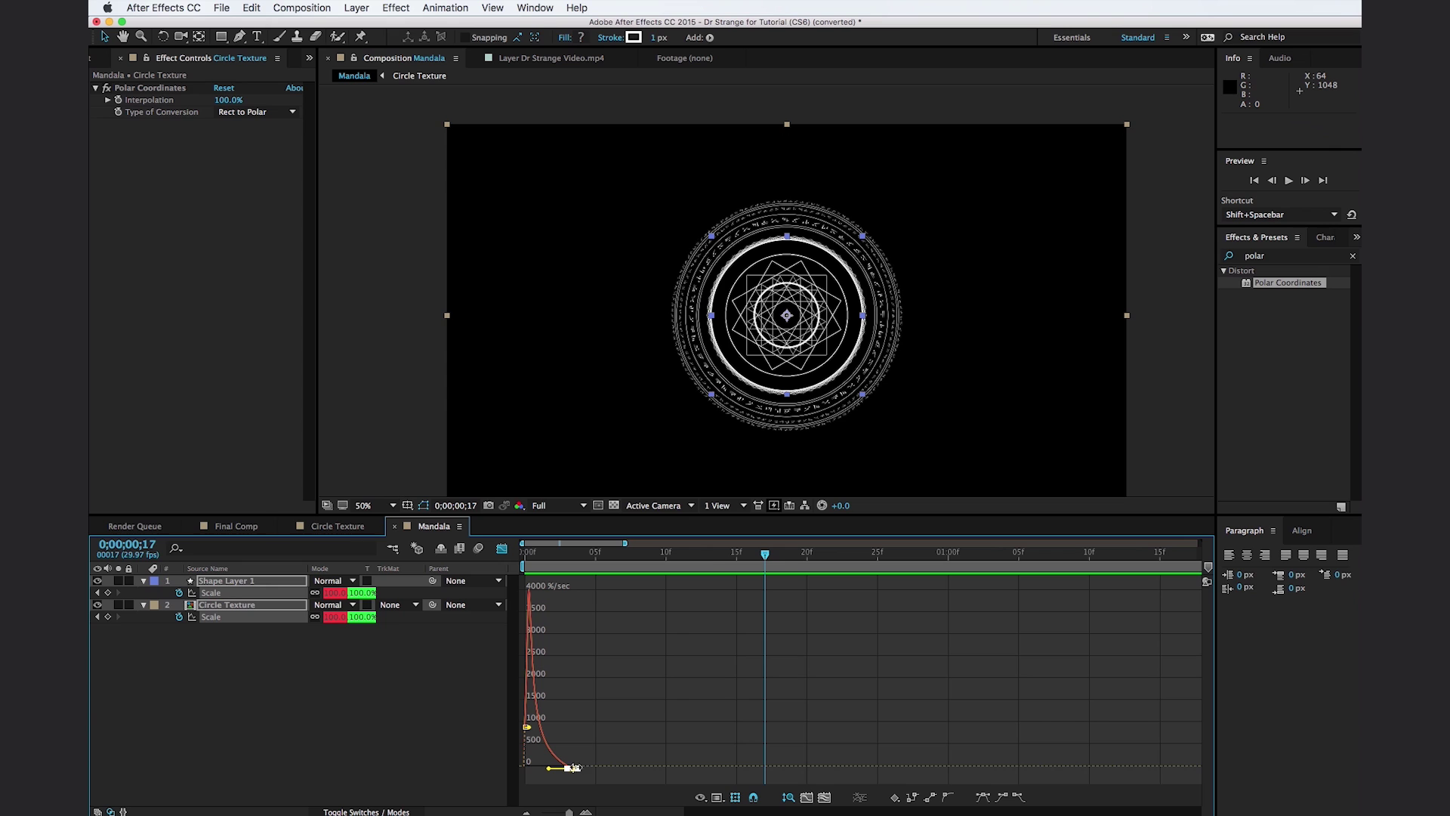
click(502, 548)
Preview the growth from the start and add holding scale keyframes at 100% for both layers at 0;00;02;14.
mouse_move(573, 617)
mouse_down()
mouse_move(586, 621)
mouse_move(594, 598)
mouse_up()
key(Home)
key(space)
key(semicolon)
drag(668, 572, 738, 571)
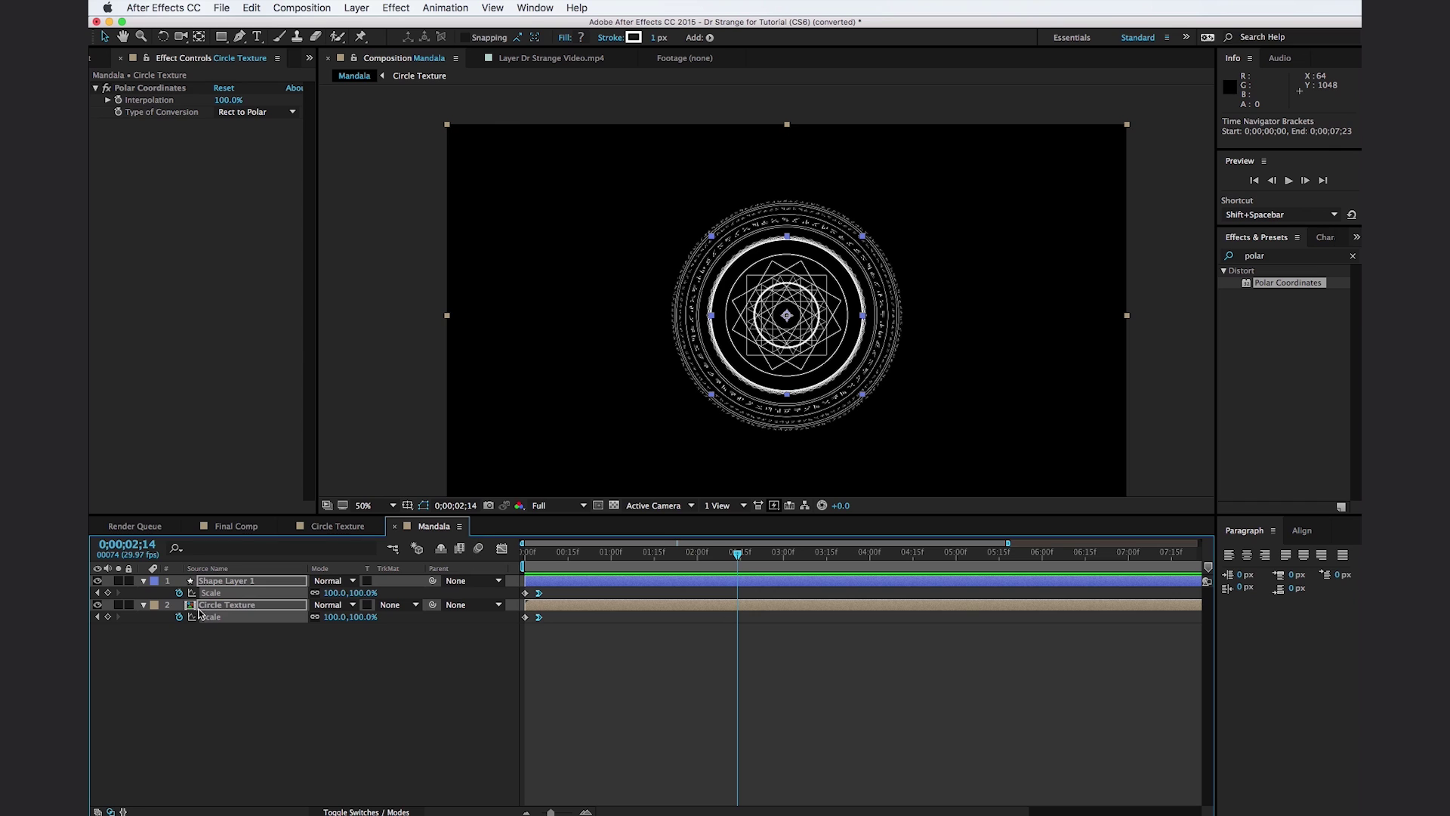
click(108, 616)
click(108, 593)
Set both layers' scale to 0% at 0;00;02;16 and scrub through the shrinking animation.
click(743, 558)
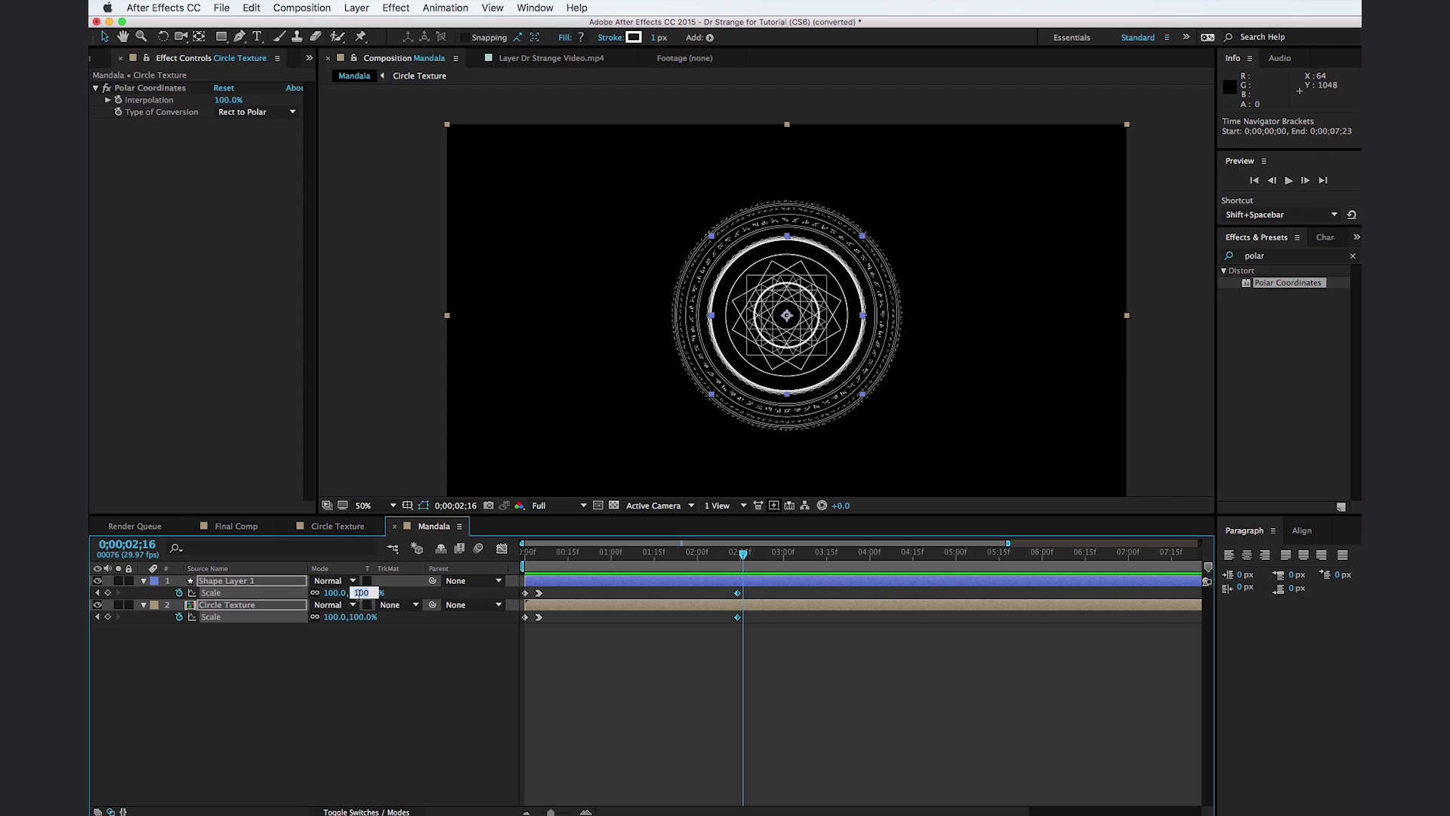
key(Return)
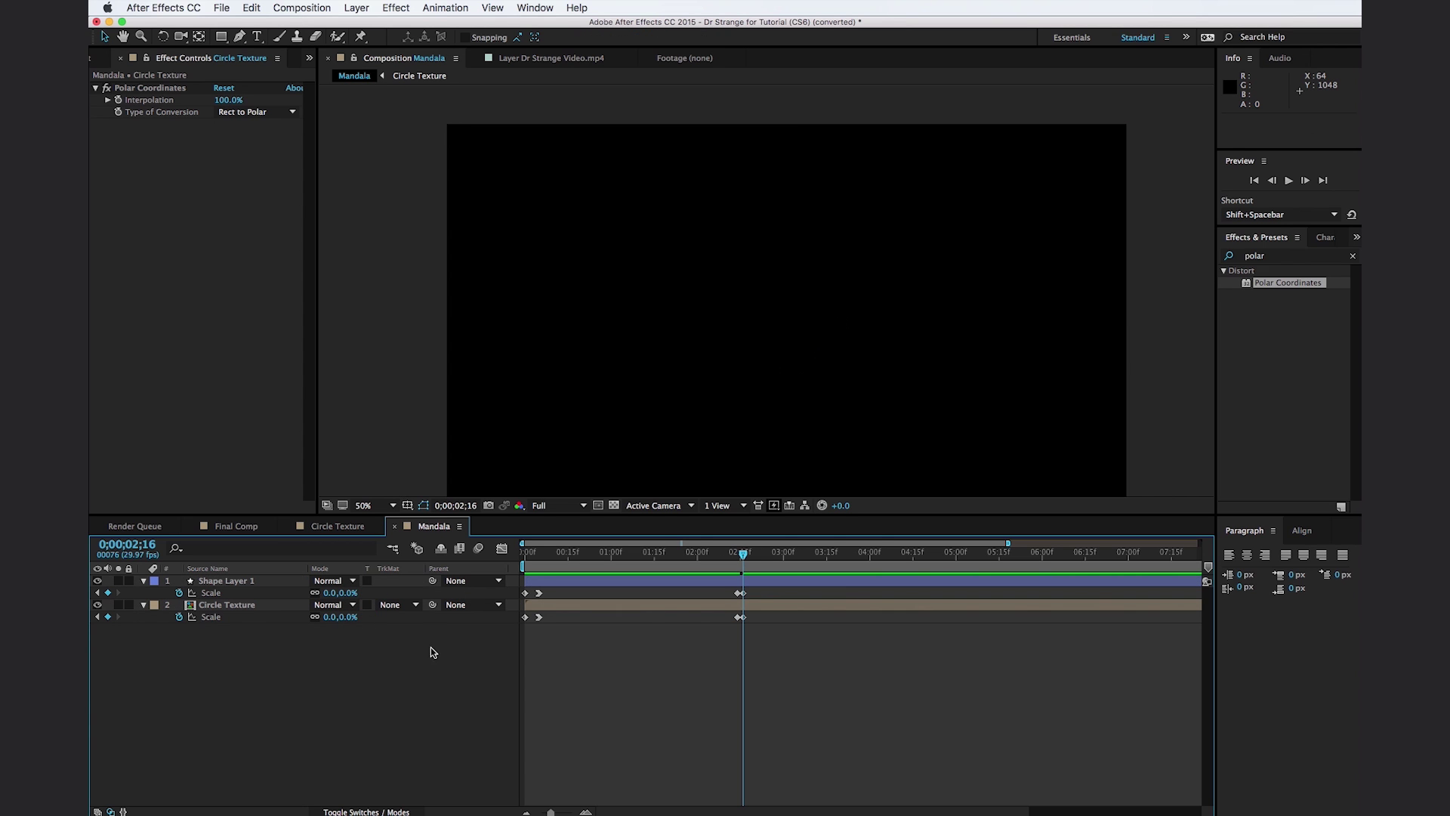
drag(605, 563, 652, 567)
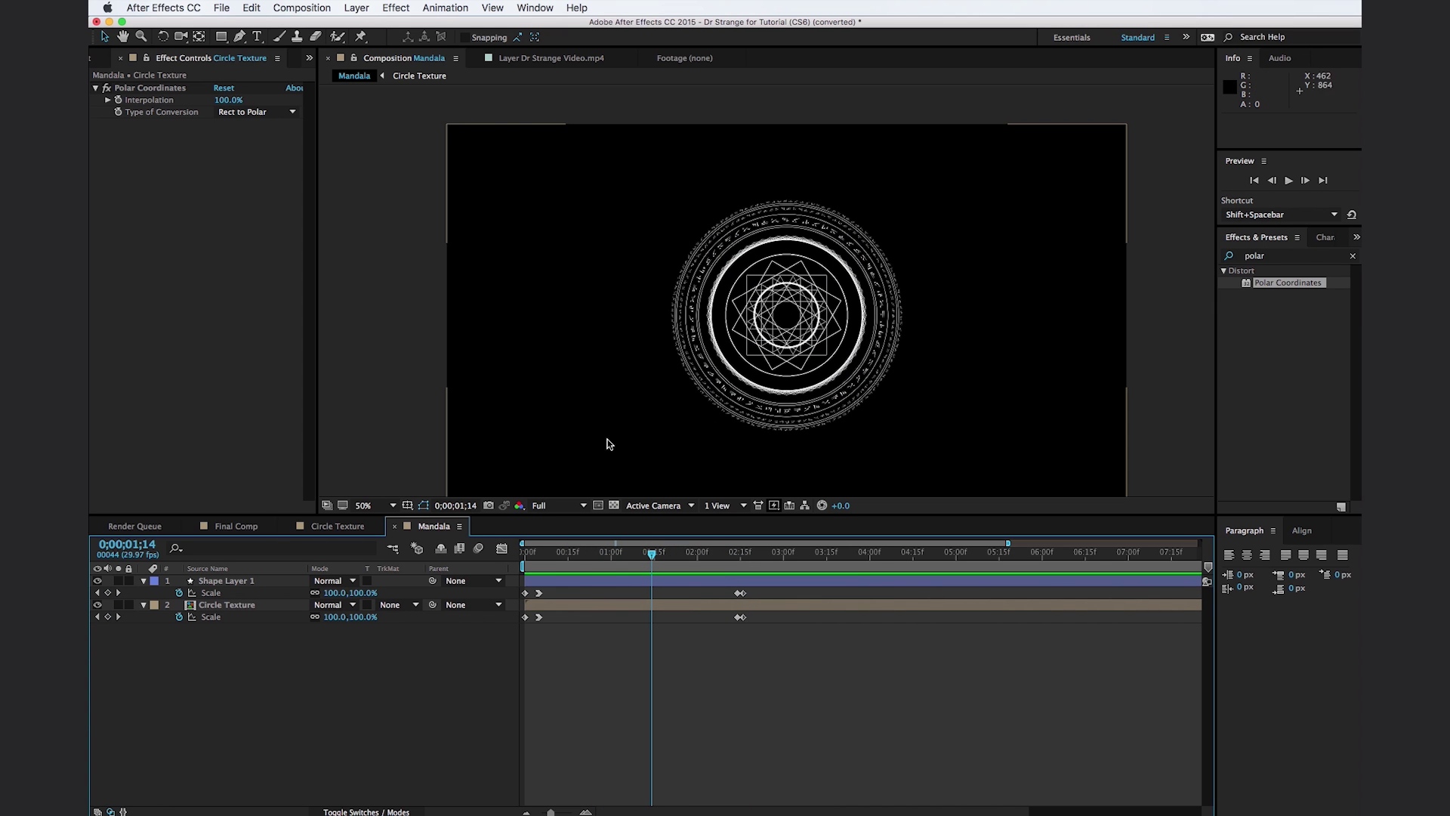
drag(623, 560, 477, 565)
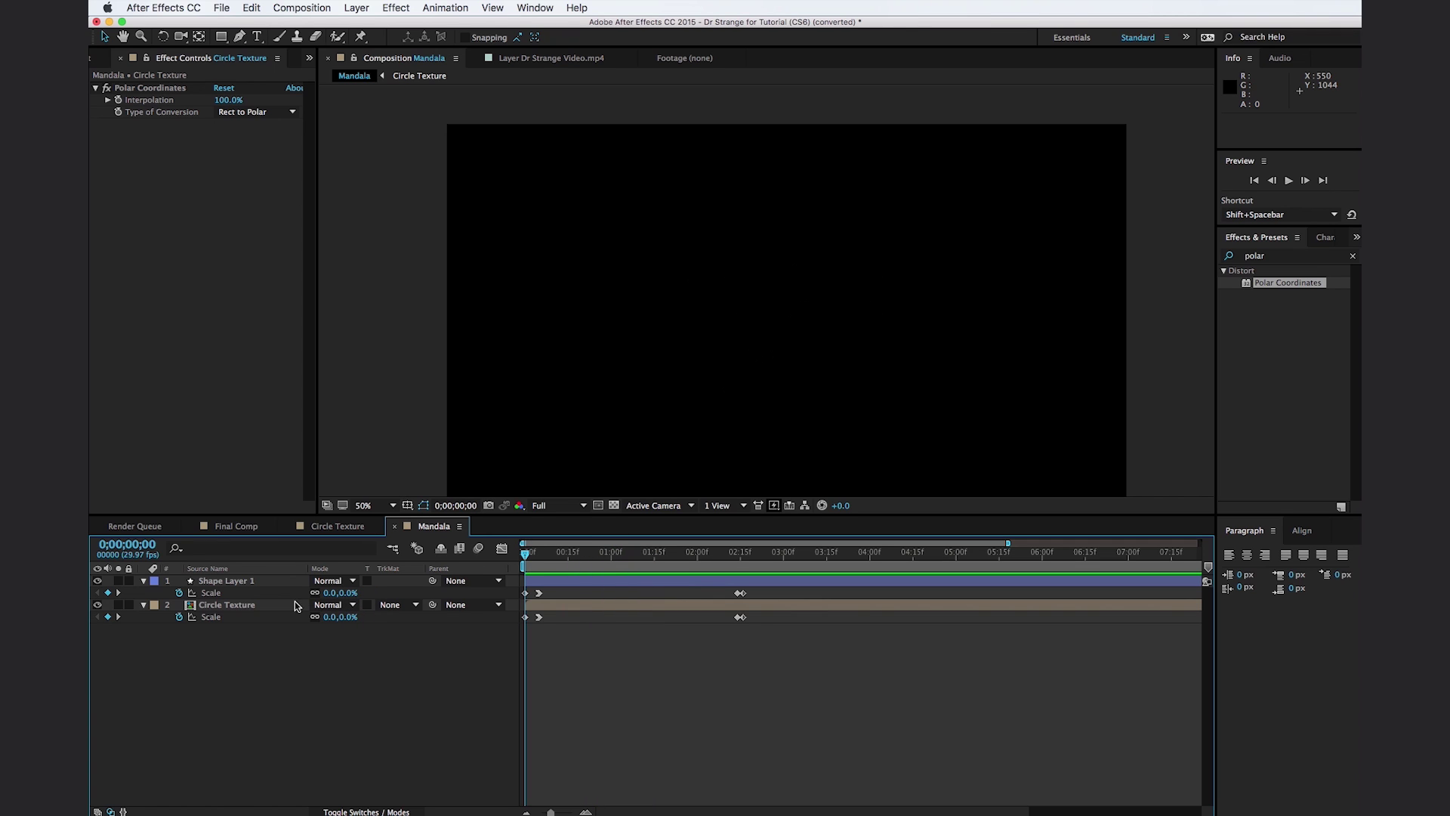
Animate the Circle Texture layer's rotation from 0° at the start to 90° at 0;00;02;17, and scrub through the spin.
click(276, 607)
key(r)
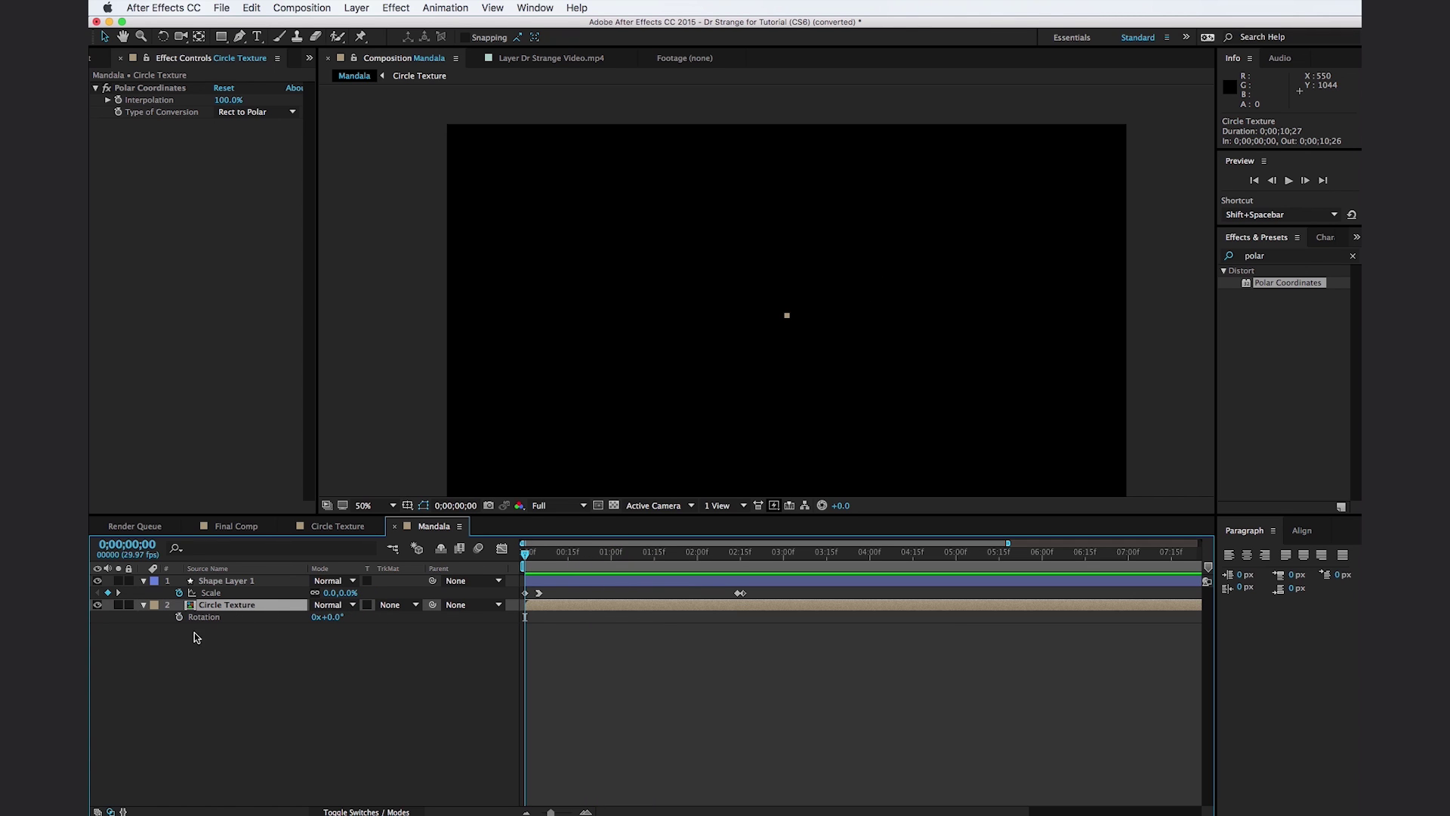
click(180, 618)
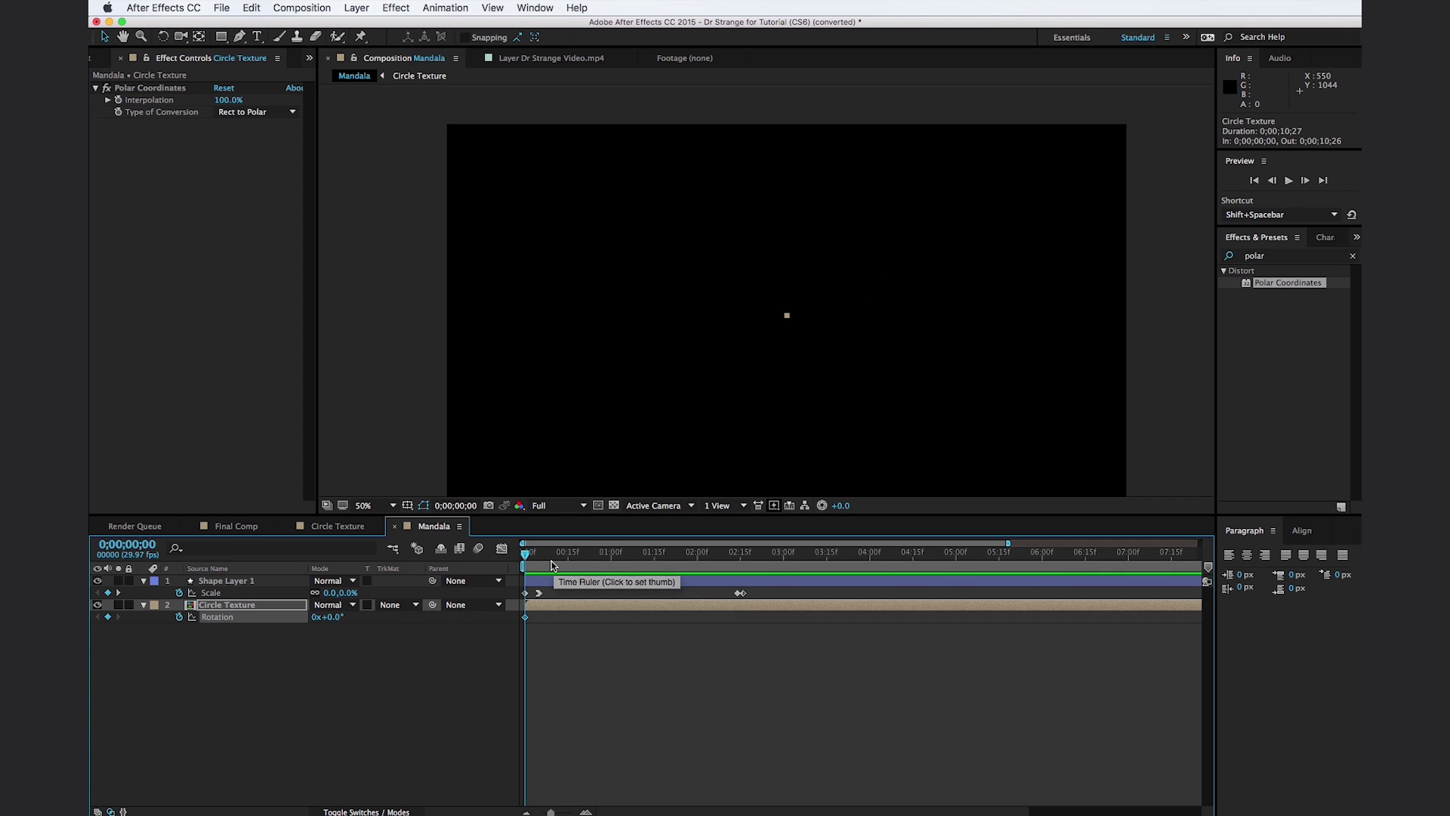
drag(559, 559, 746, 564)
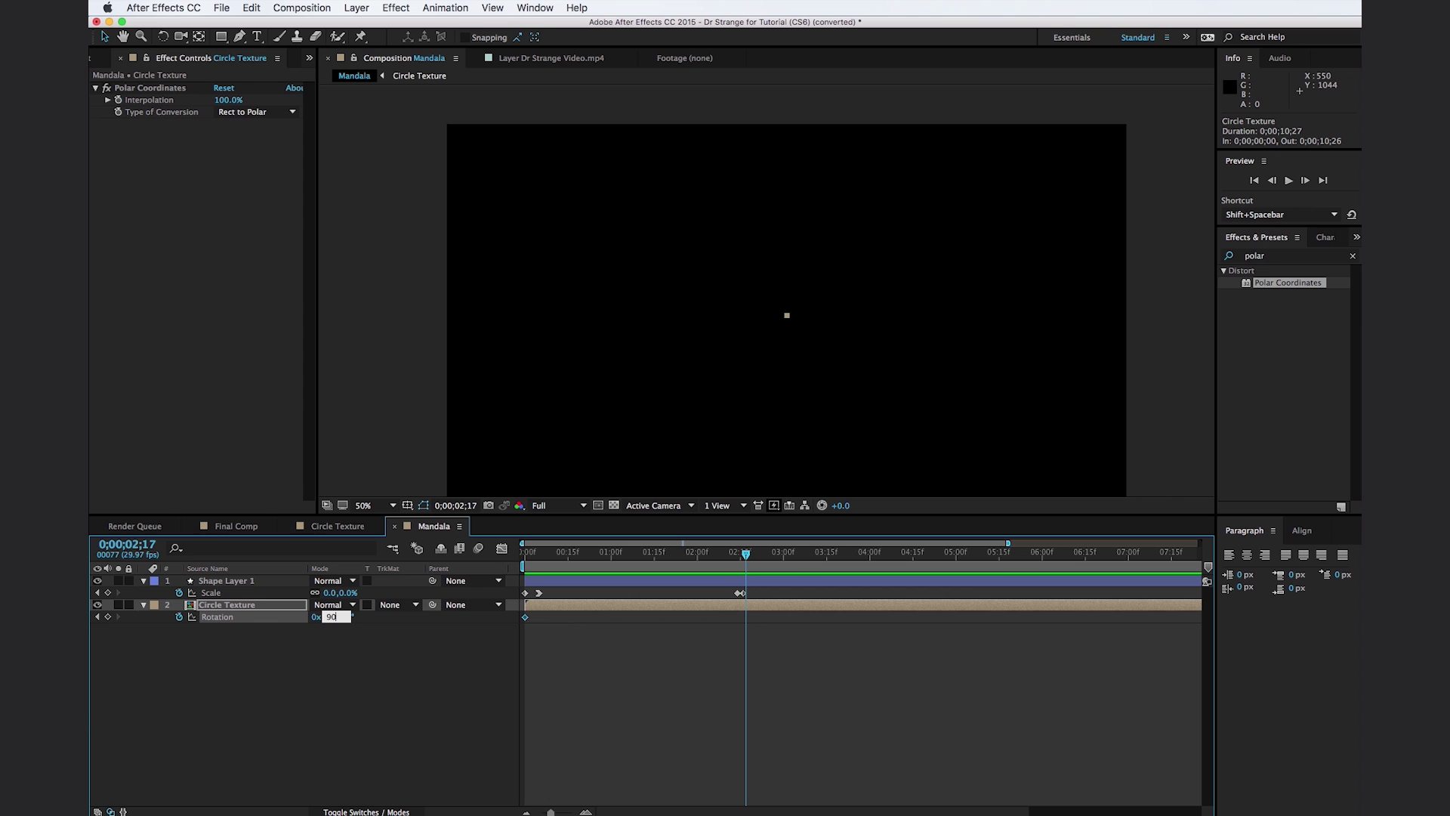
click(344, 690)
drag(547, 559, 626, 562)
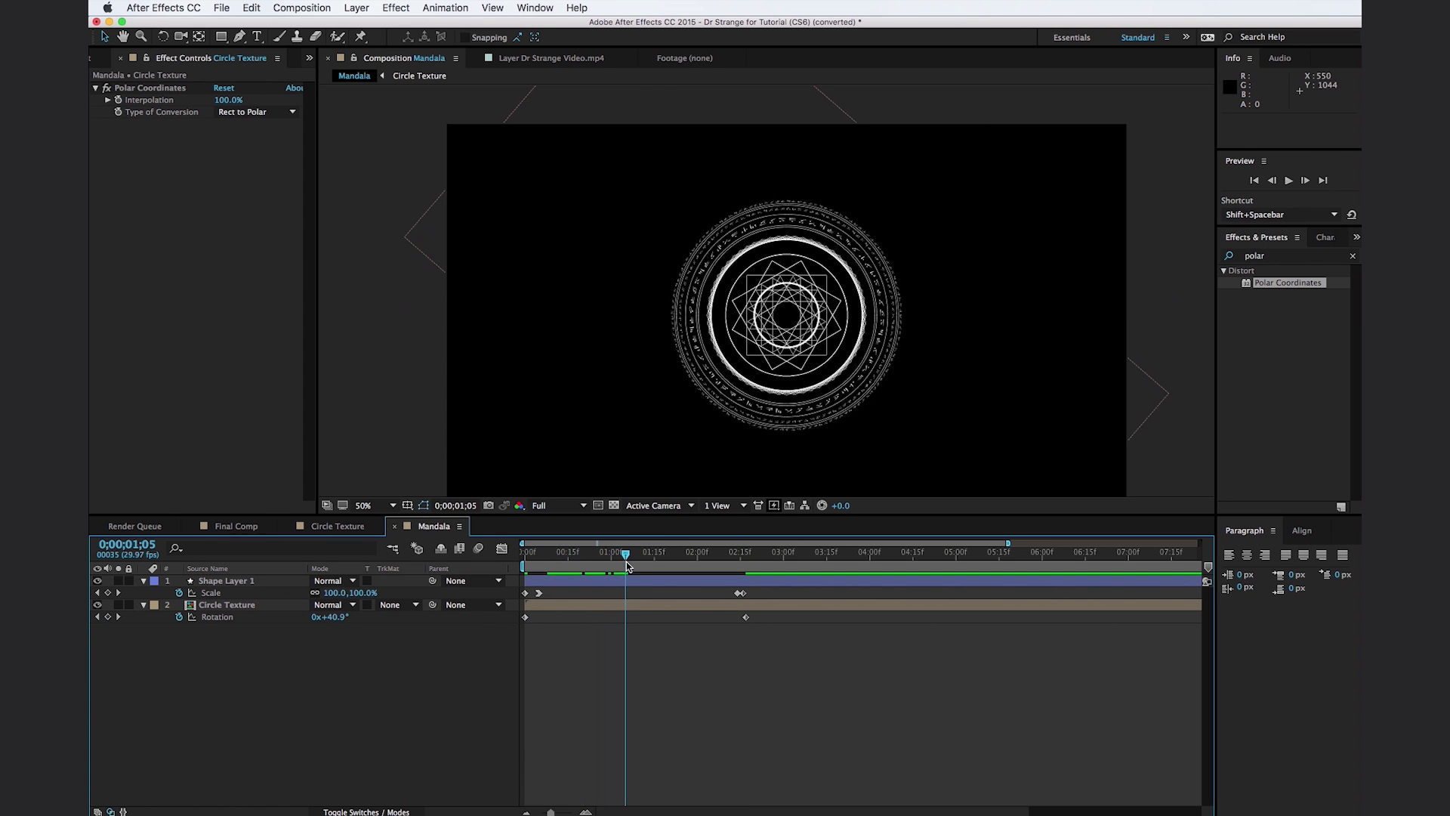
Expand Shape Layer 1's contents and keyframe Rectangle Path 1's size at 225, 225 on frame 0.
click(242, 581)
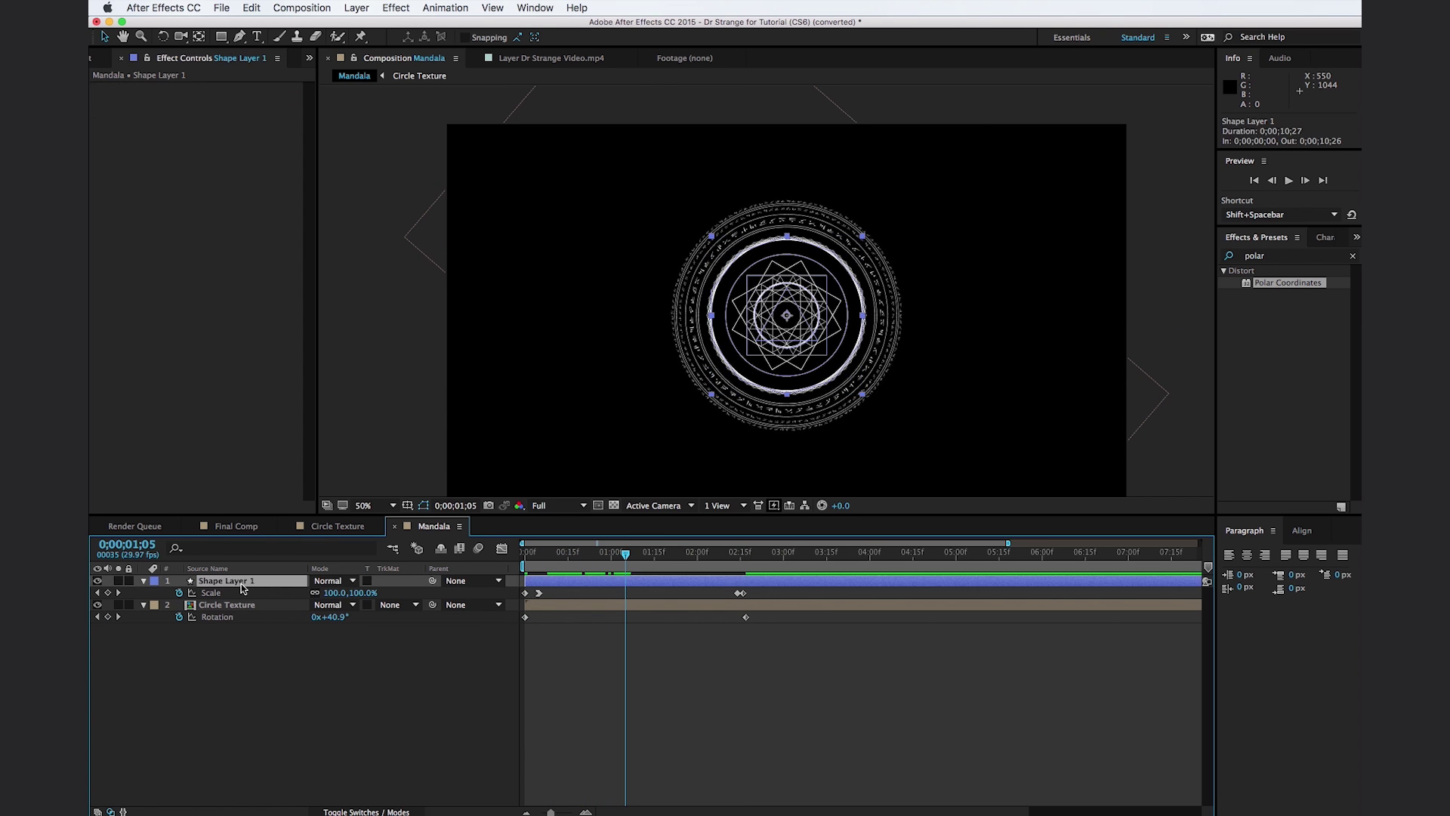
click(144, 581)
click(156, 593)
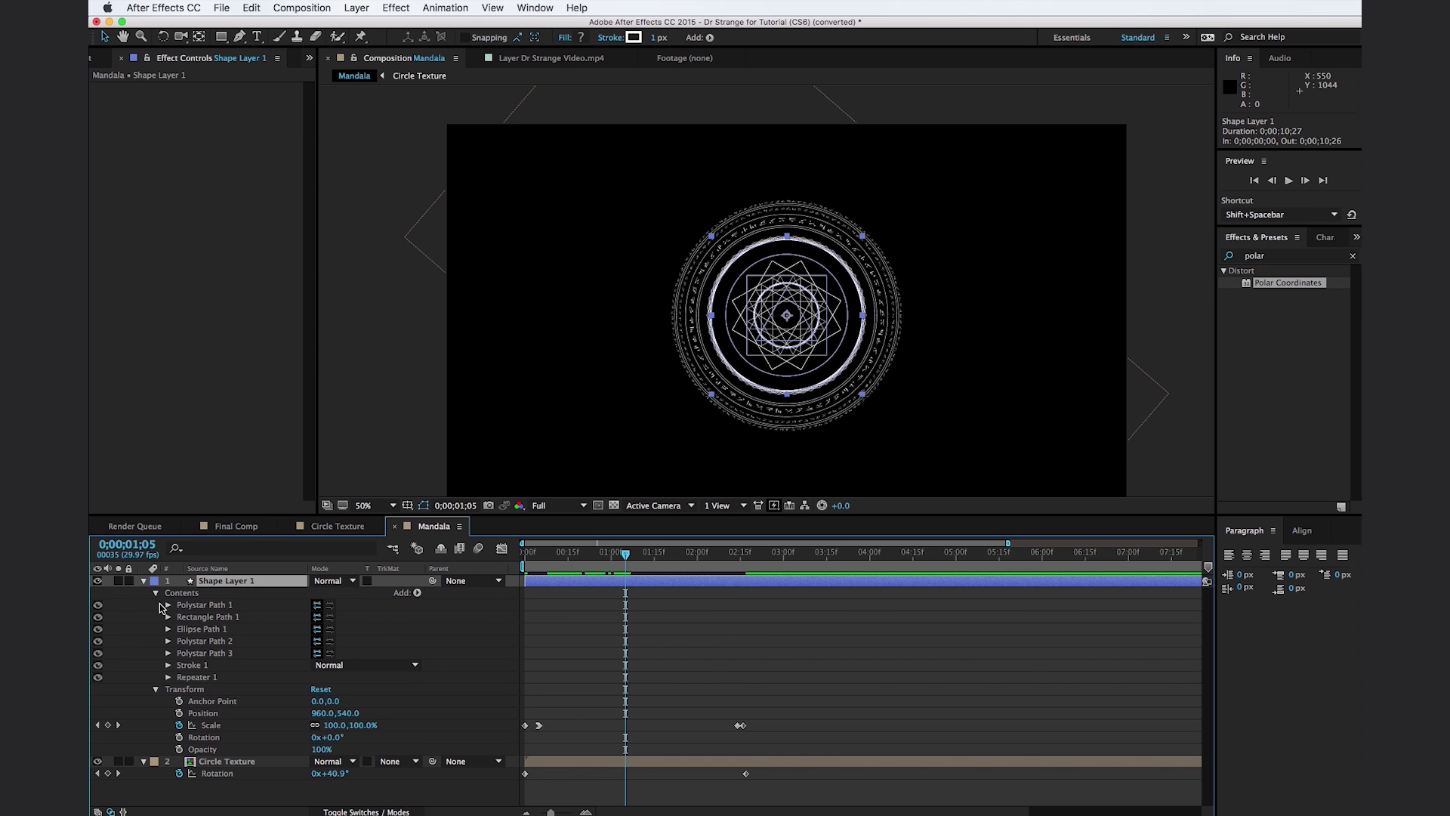
click(181, 617)
drag(559, 559, 408, 585)
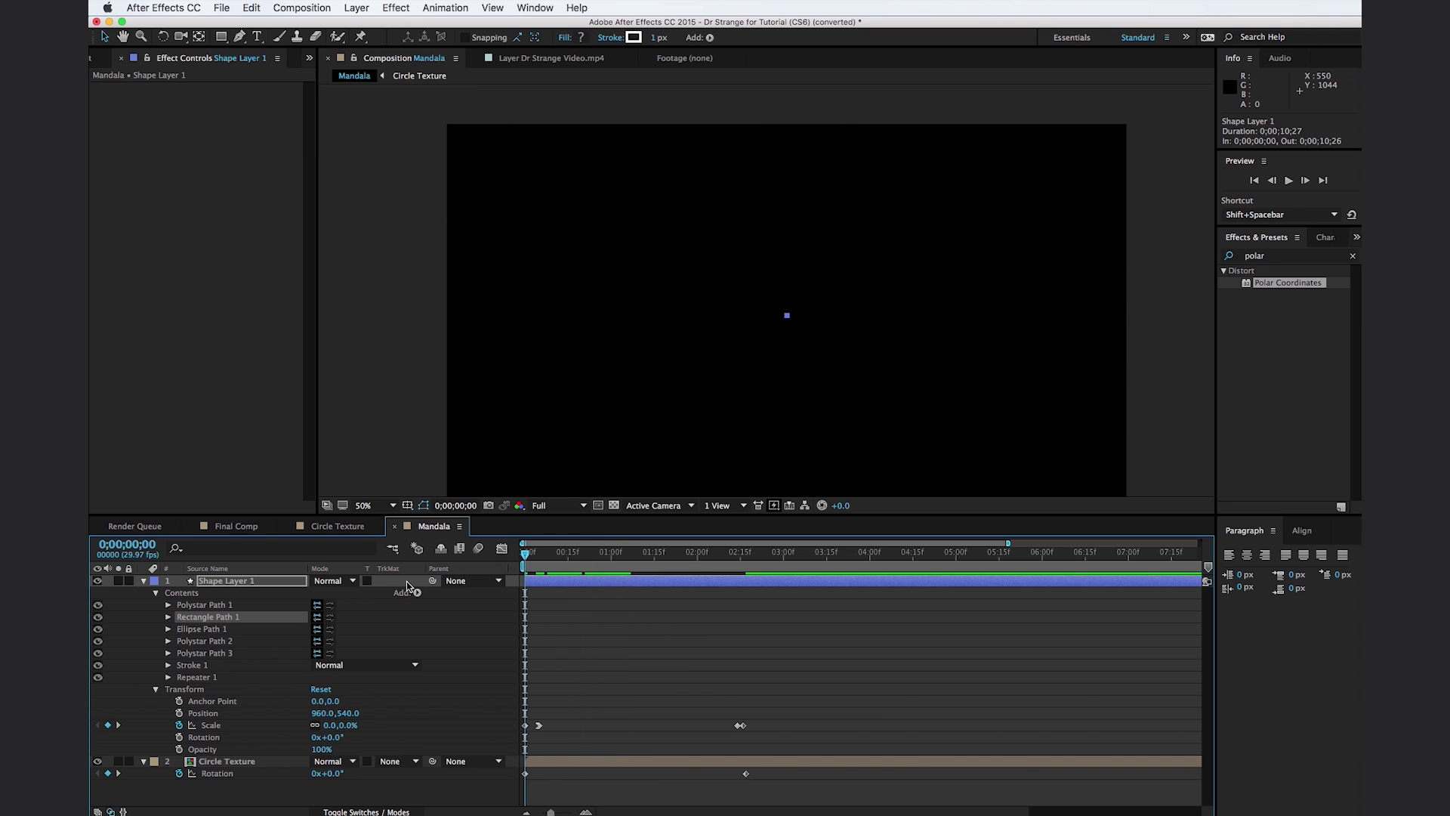
click(168, 617)
click(191, 629)
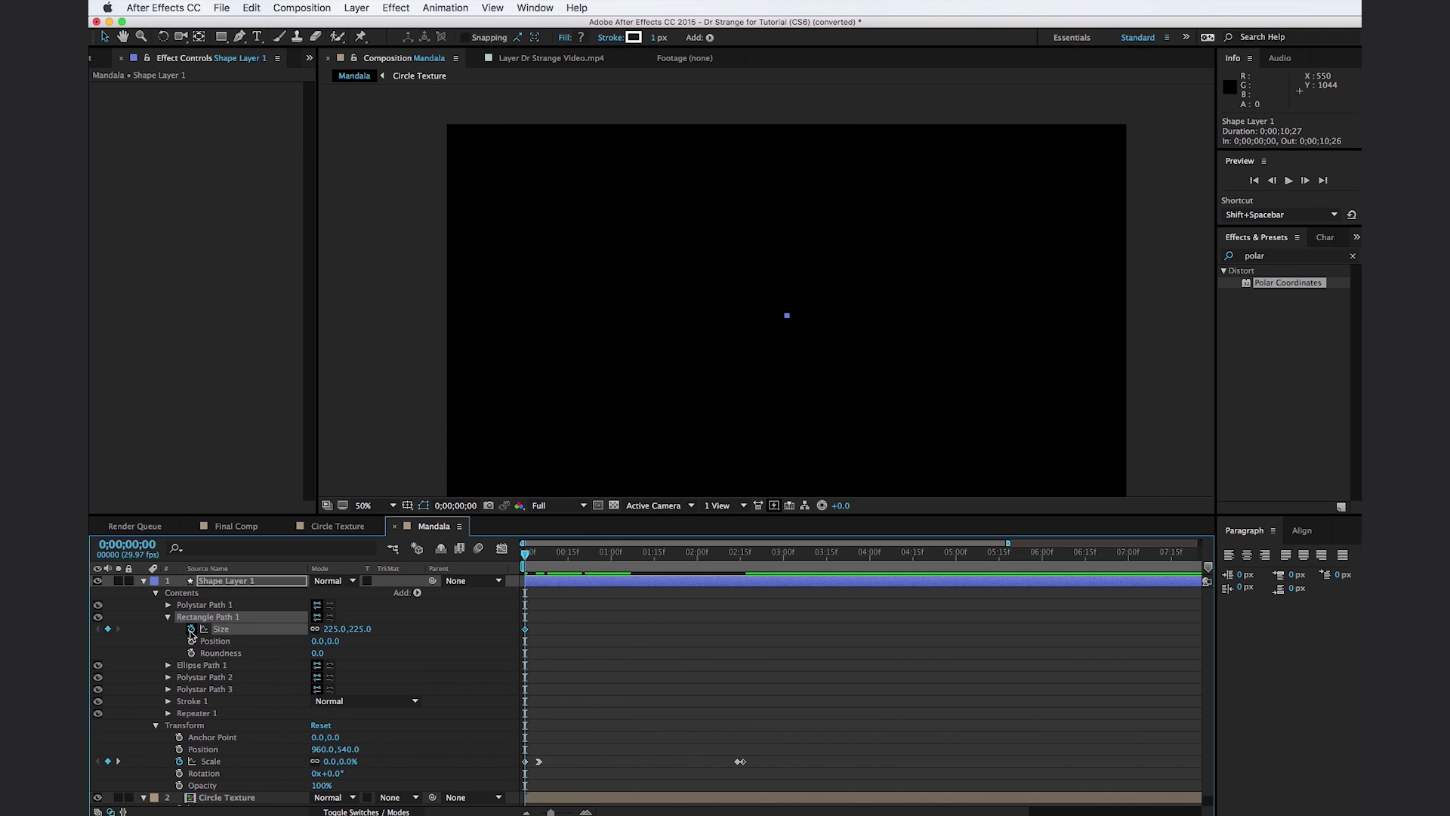
Enlarge Rectangle Path 1 to about 268, 268 at 0;00;02;14, move that size keyframe to 0;00;02;19, and preview the animation.
drag(636, 555, 738, 567)
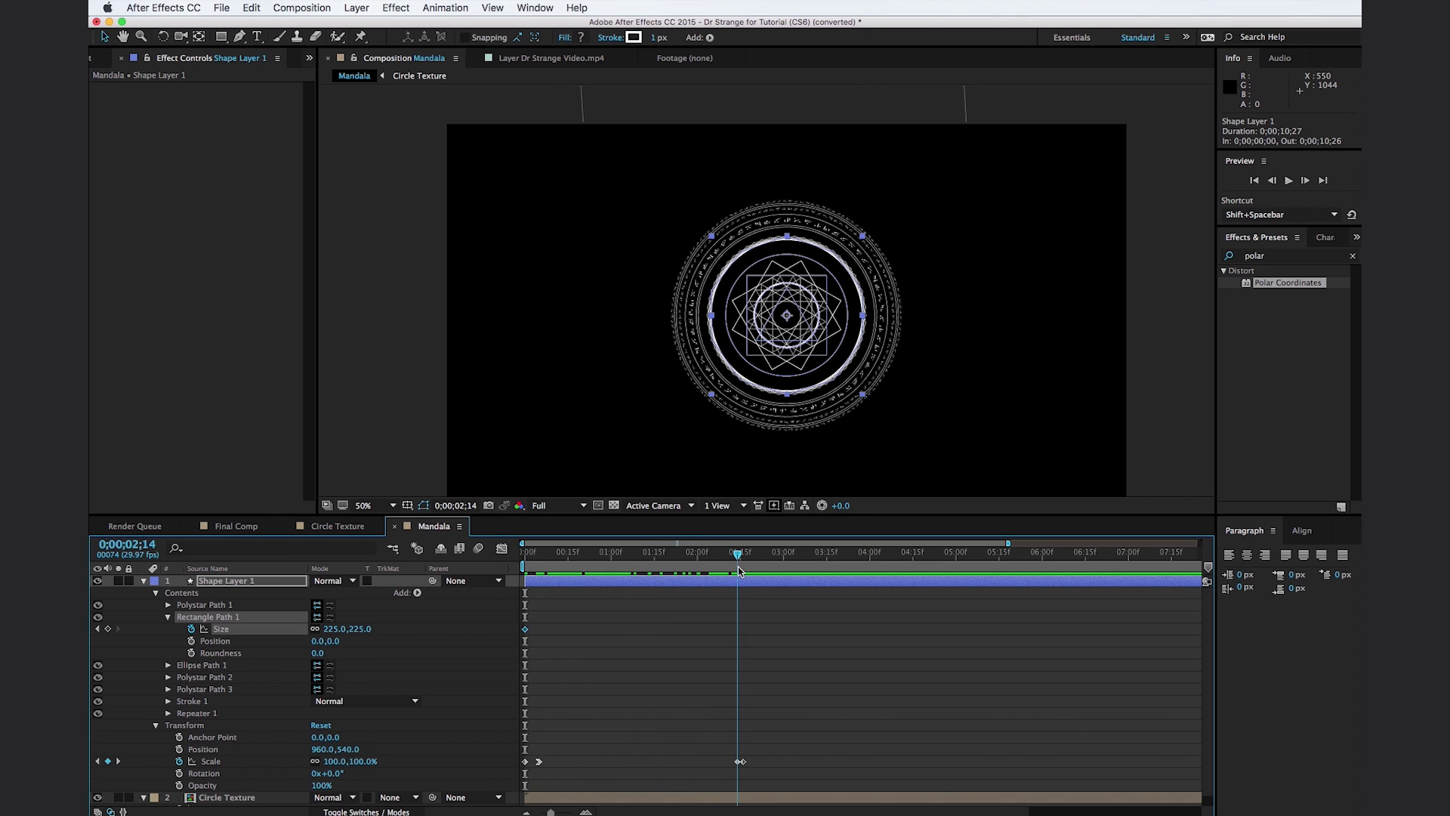
drag(365, 637, 354, 636)
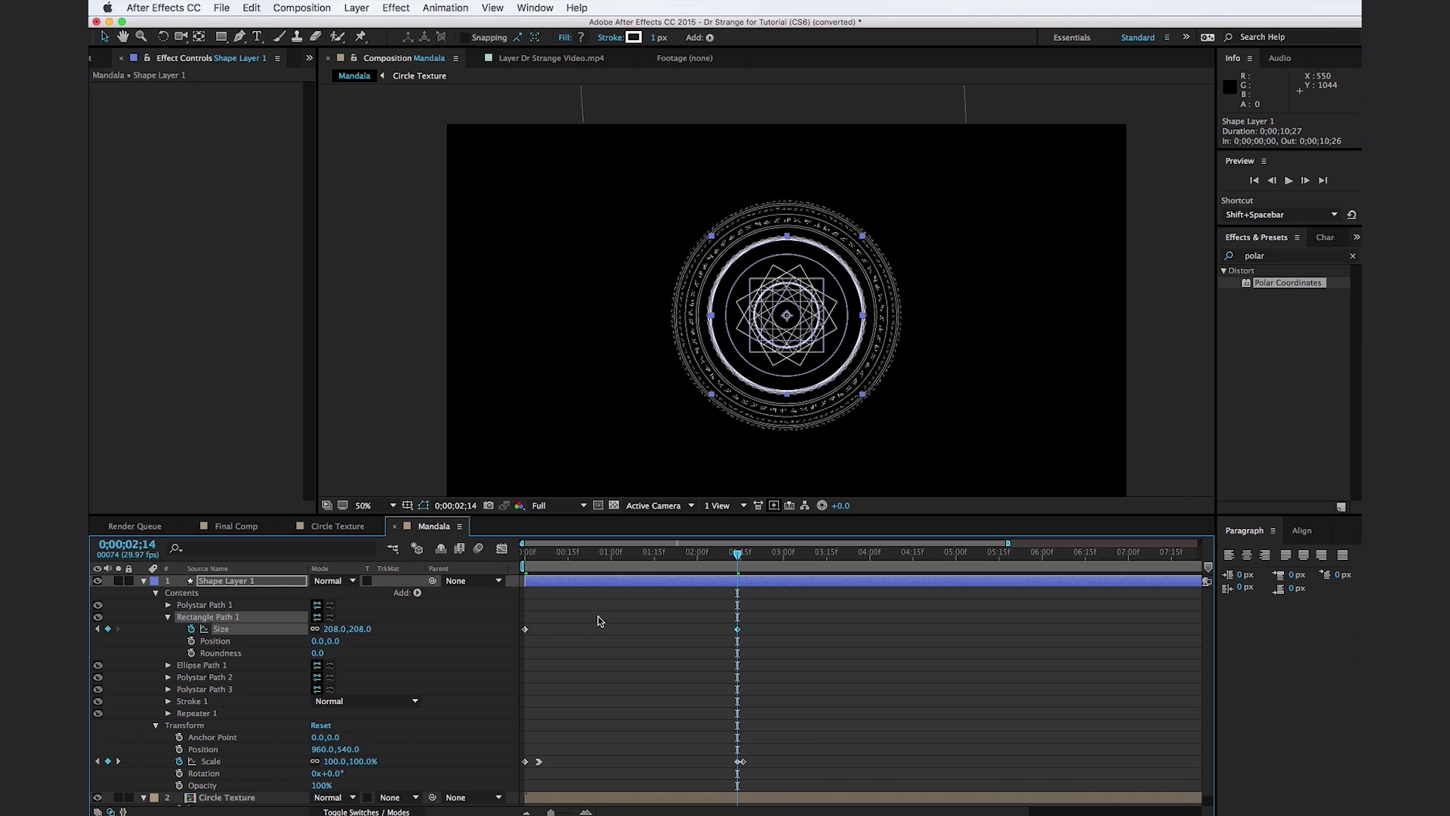
drag(361, 628, 392, 625)
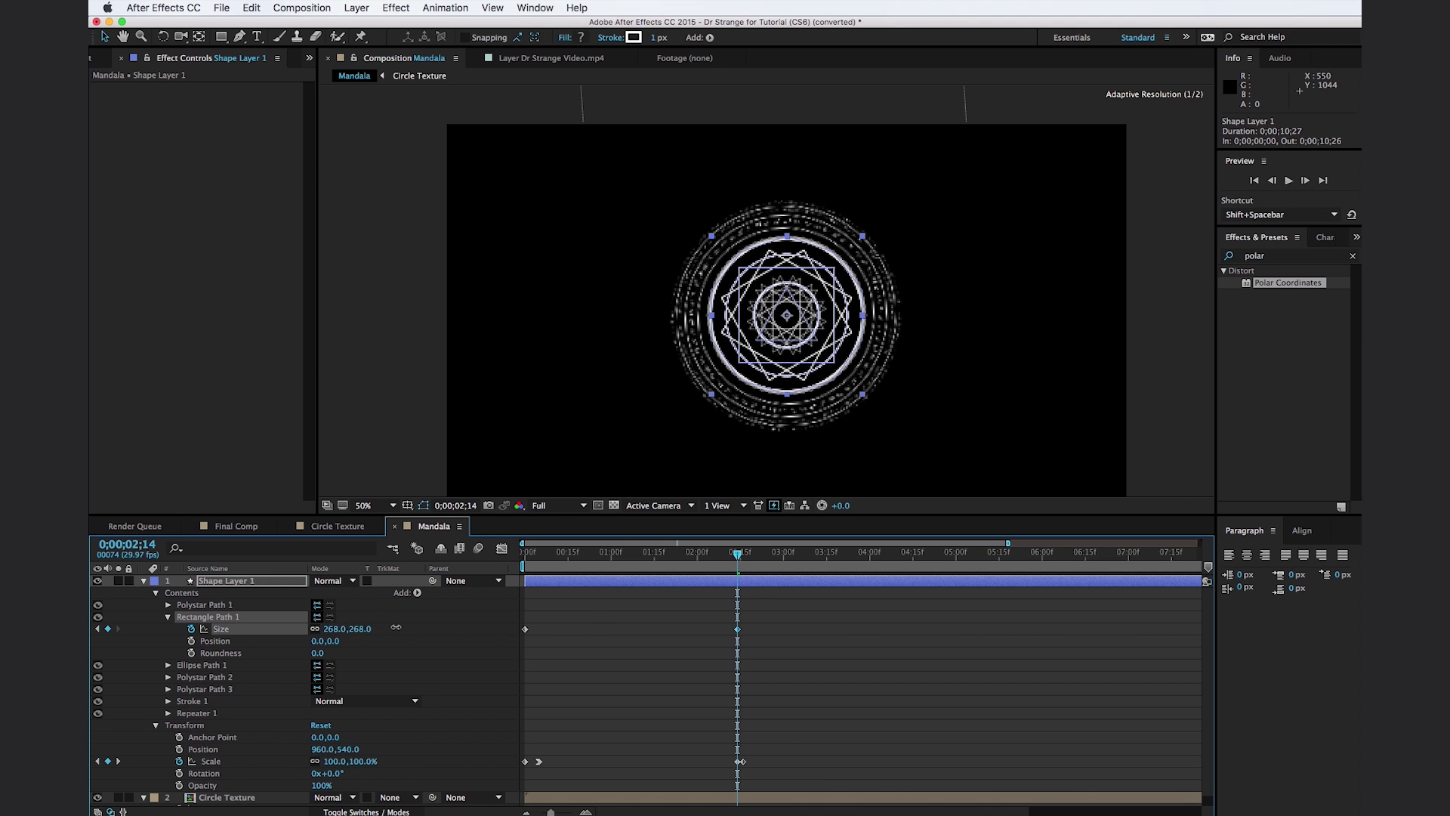
drag(738, 629, 752, 630)
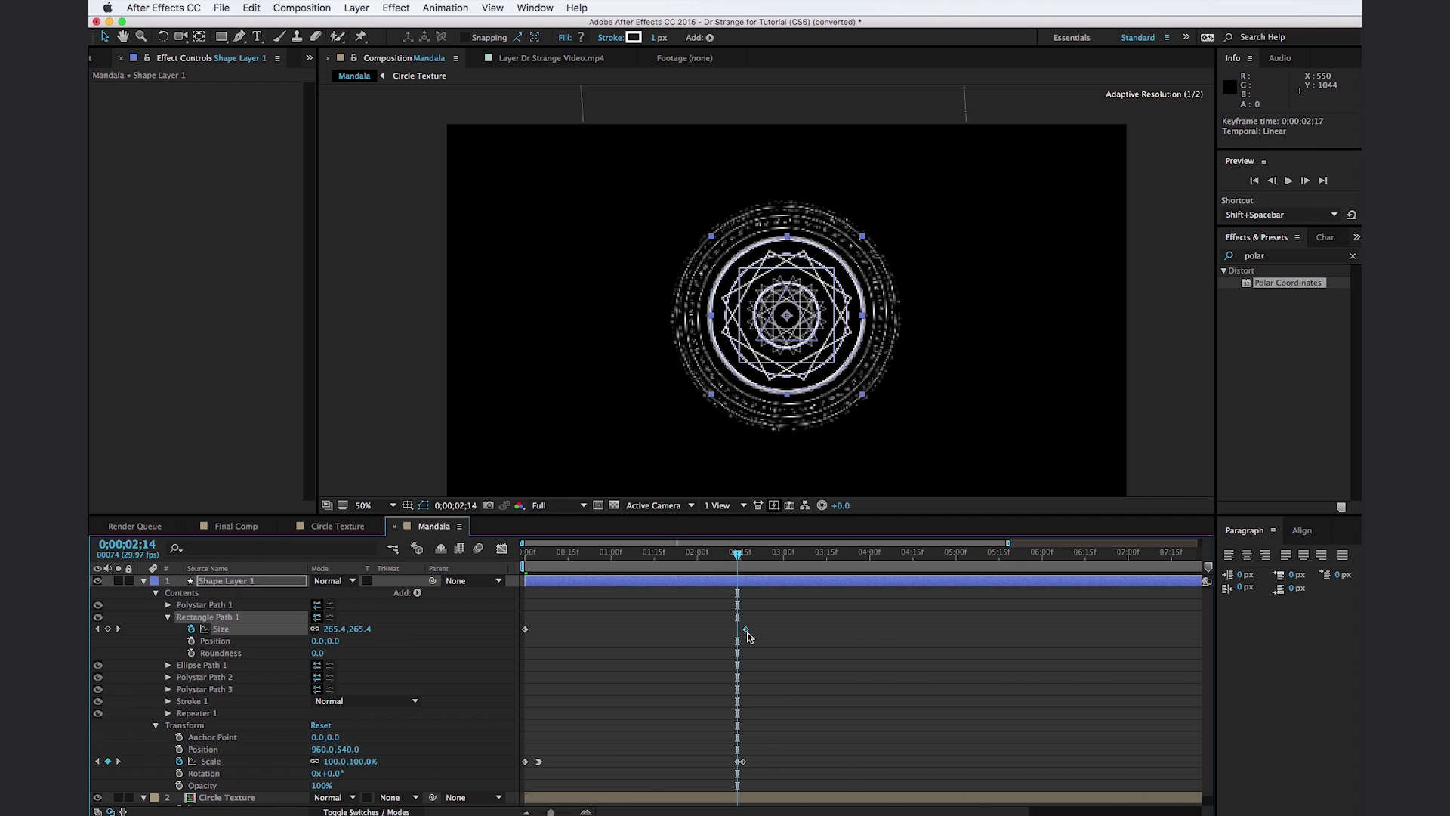
key(space)
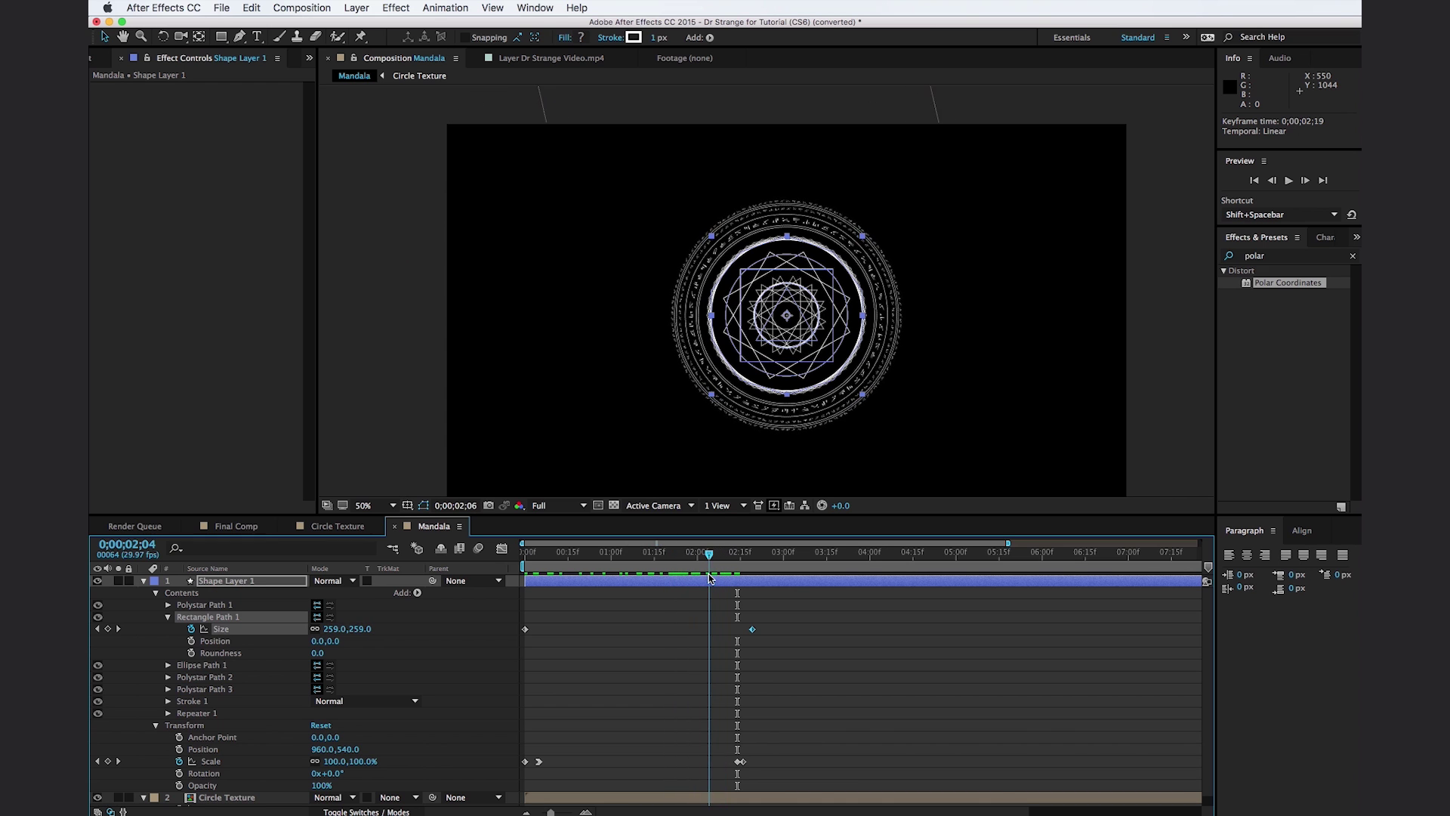
key(space)
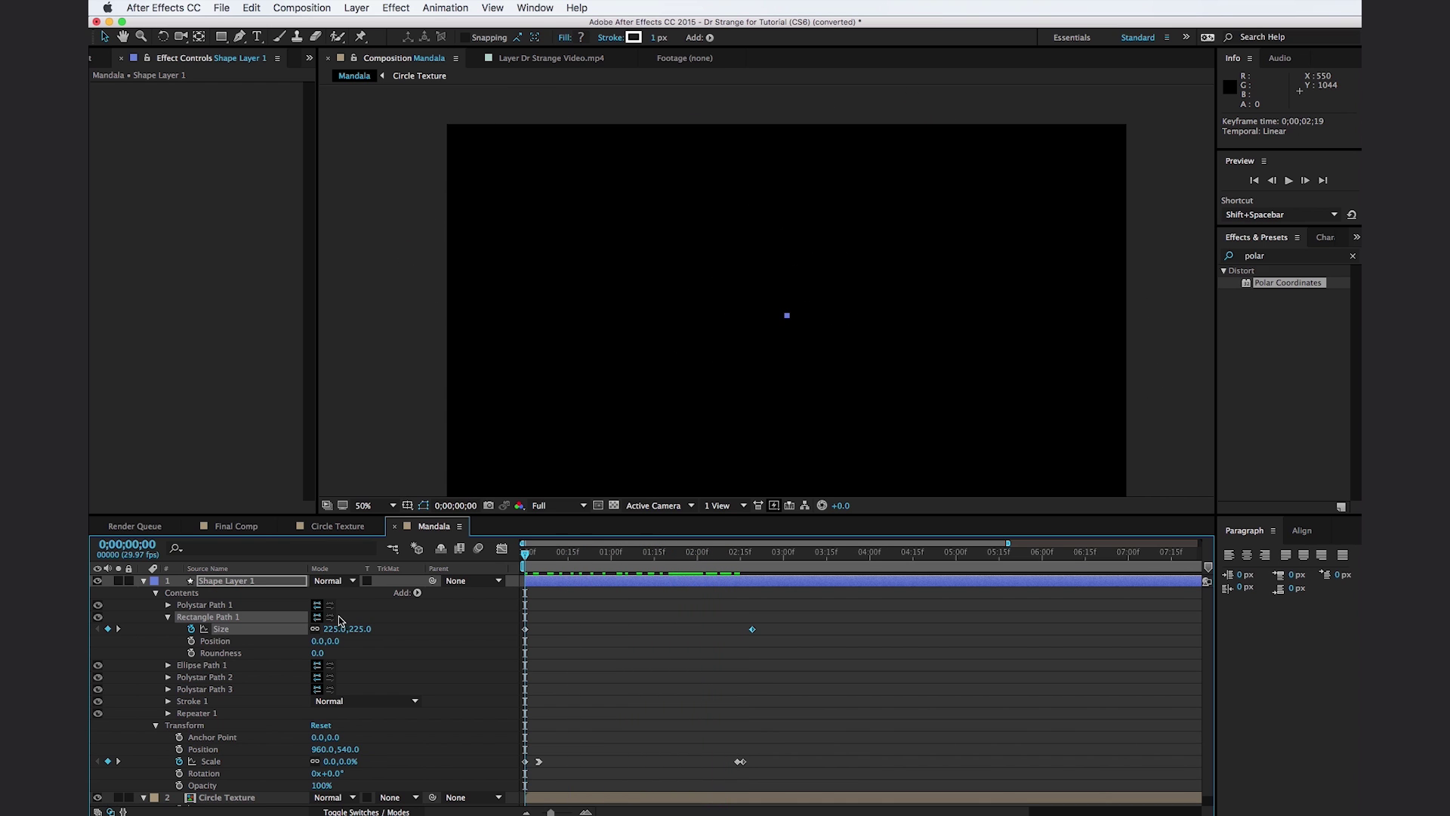
Animate Rectangle Path 1's roundness from 0 at the start to 19 at 0;00;02;14.
click(191, 654)
drag(555, 569, 738, 569)
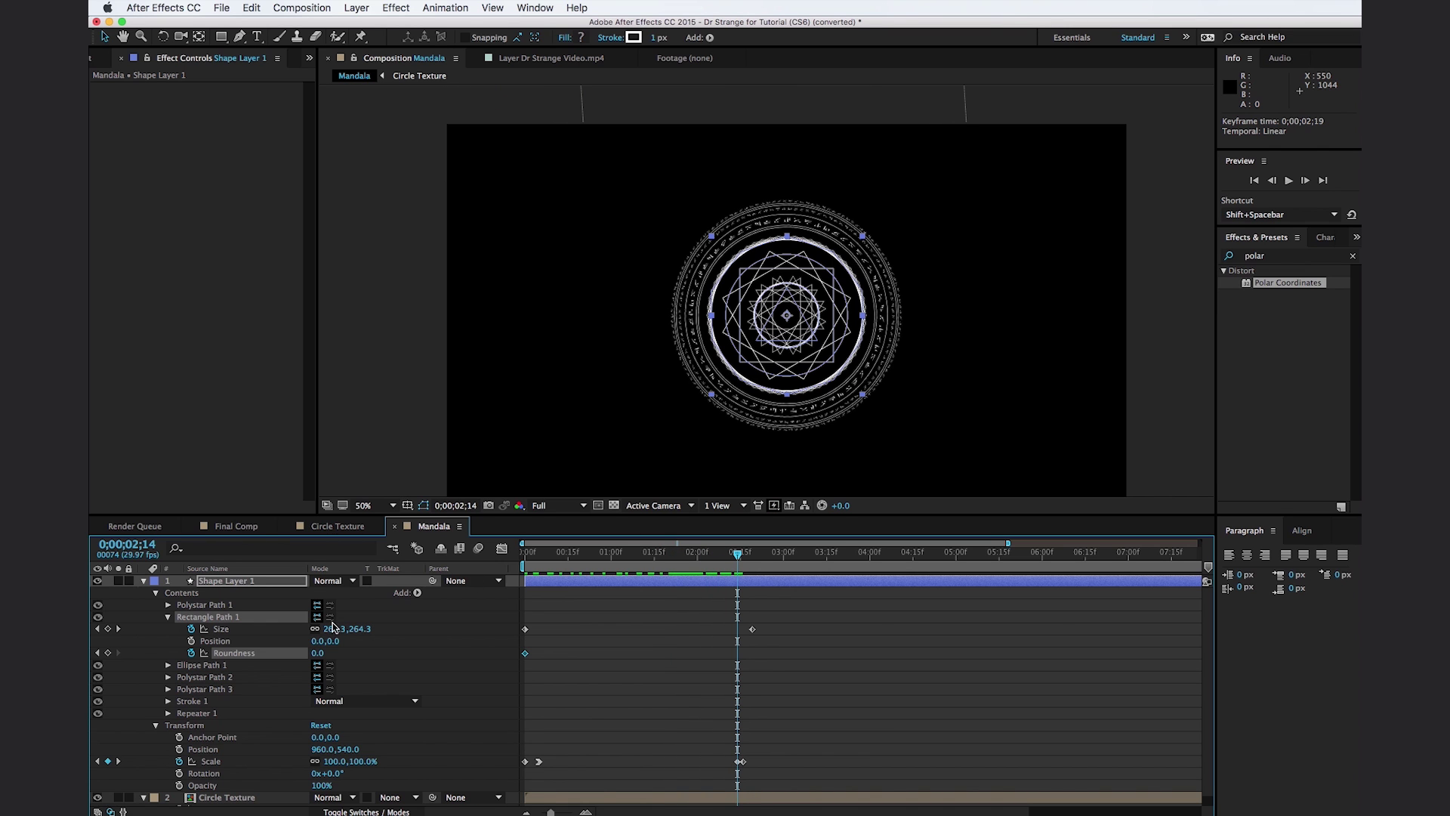
drag(321, 653, 330, 652)
click(565, 614)
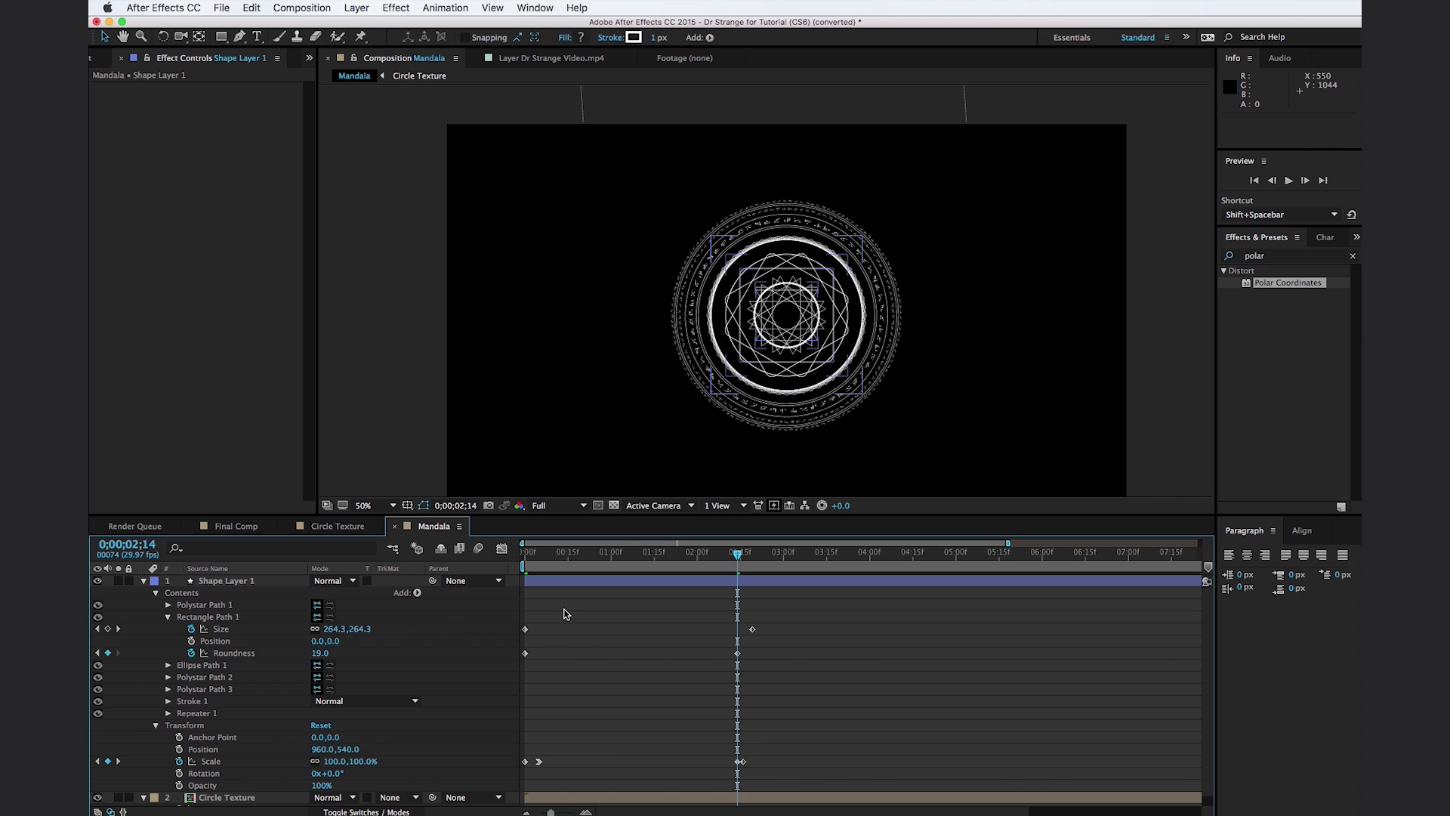
Move Rectangle Path 1's ending roundness keyframe to 0;00;02;19 to align with its size keyframe, and scrub through the animation.
drag(546, 552, 696, 559)
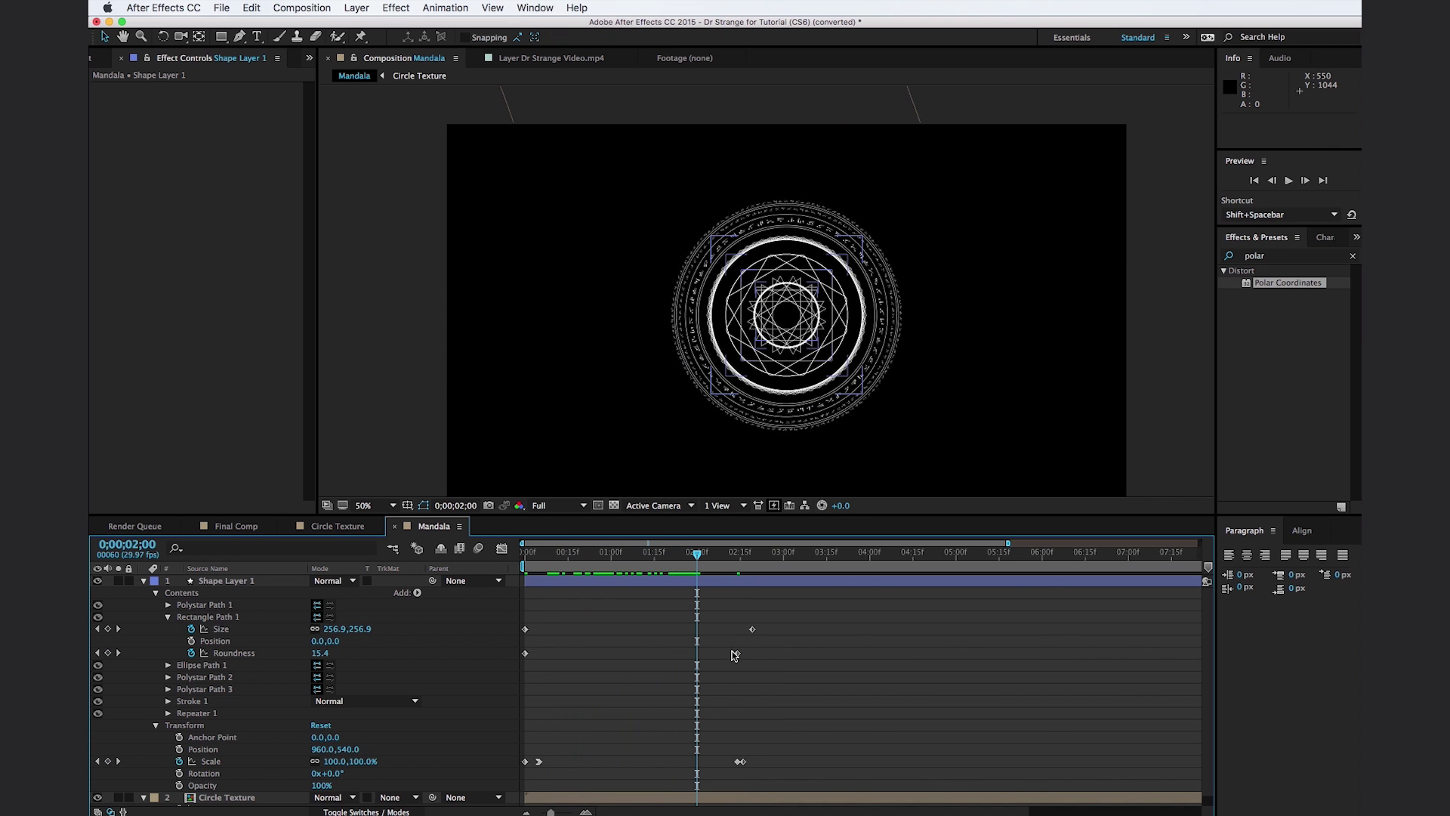
drag(739, 657, 756, 659)
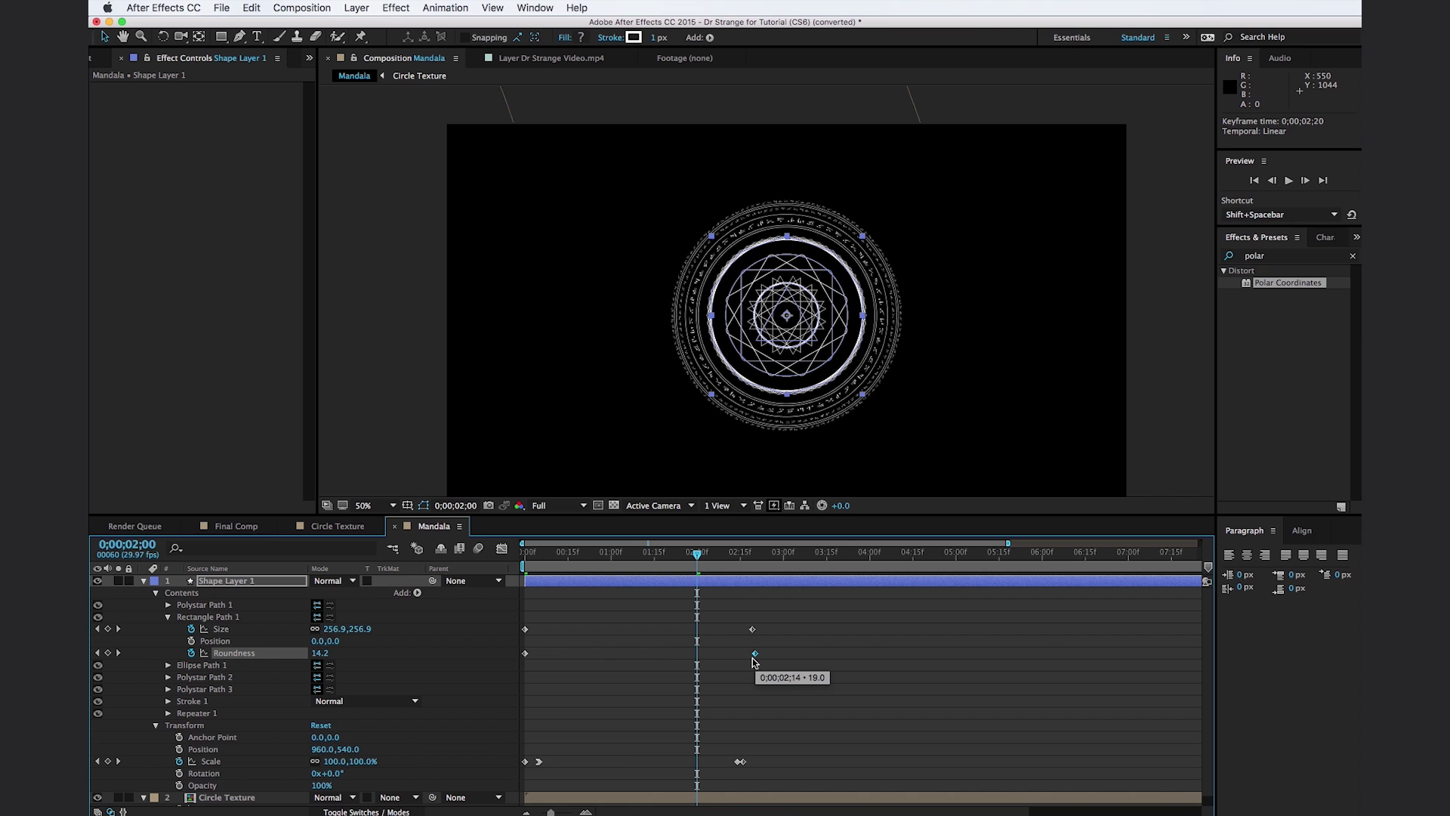
click(570, 565)
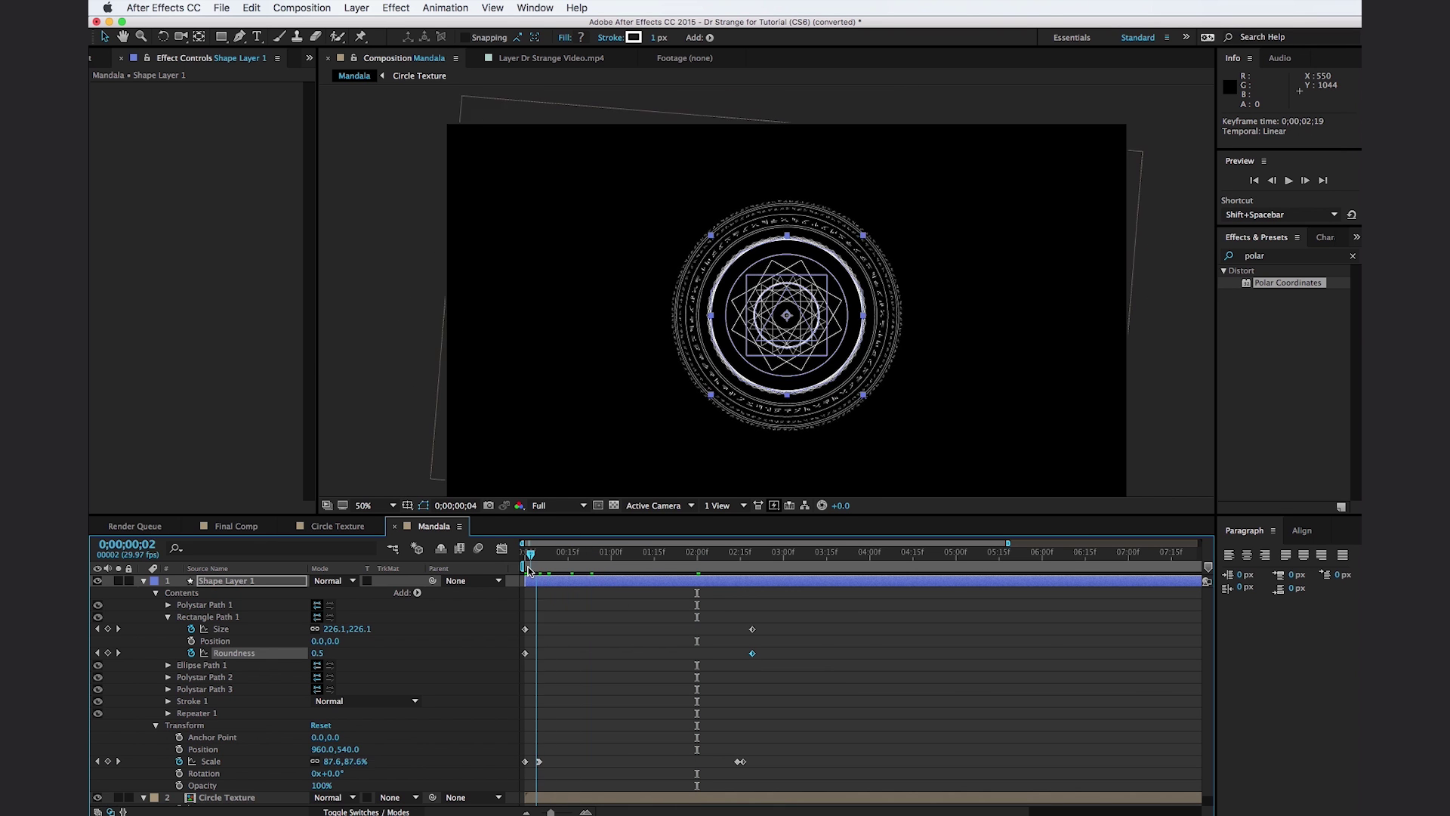
drag(574, 572, 620, 572)
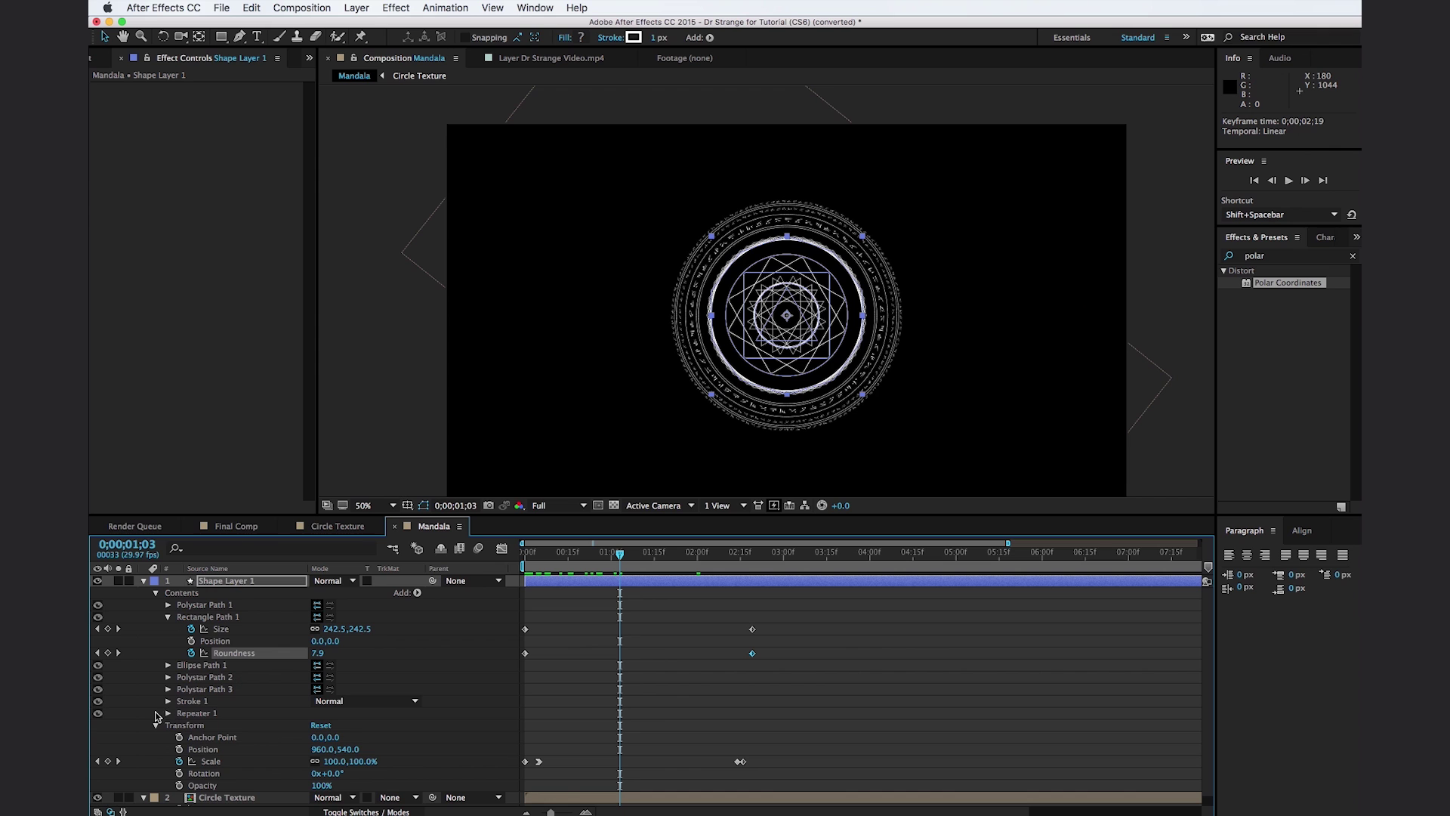
Expand Polystar Path 2 and keyframe its inner radius at 222 and outer radius at 225 on frame 0.
click(168, 678)
click(529, 554)
click(191, 737)
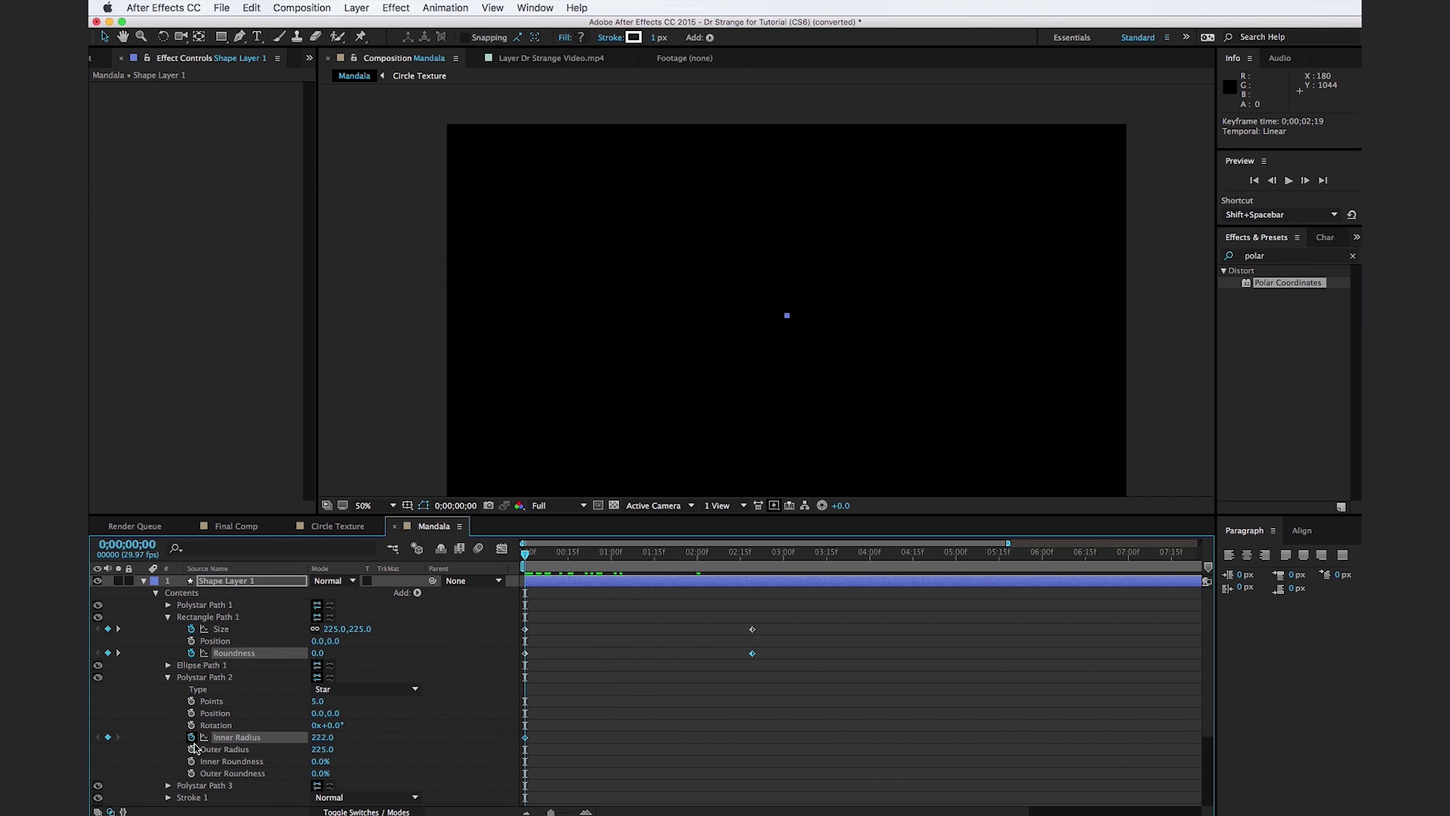
click(192, 749)
Set Polystar Path 2's inner radius to 199 and outer radius to 238 at 0;00;02;11, and preview the animation.
mouse_move(729, 568)
mouse_down()
mouse_move(680, 567)
mouse_move(729, 566)
mouse_up()
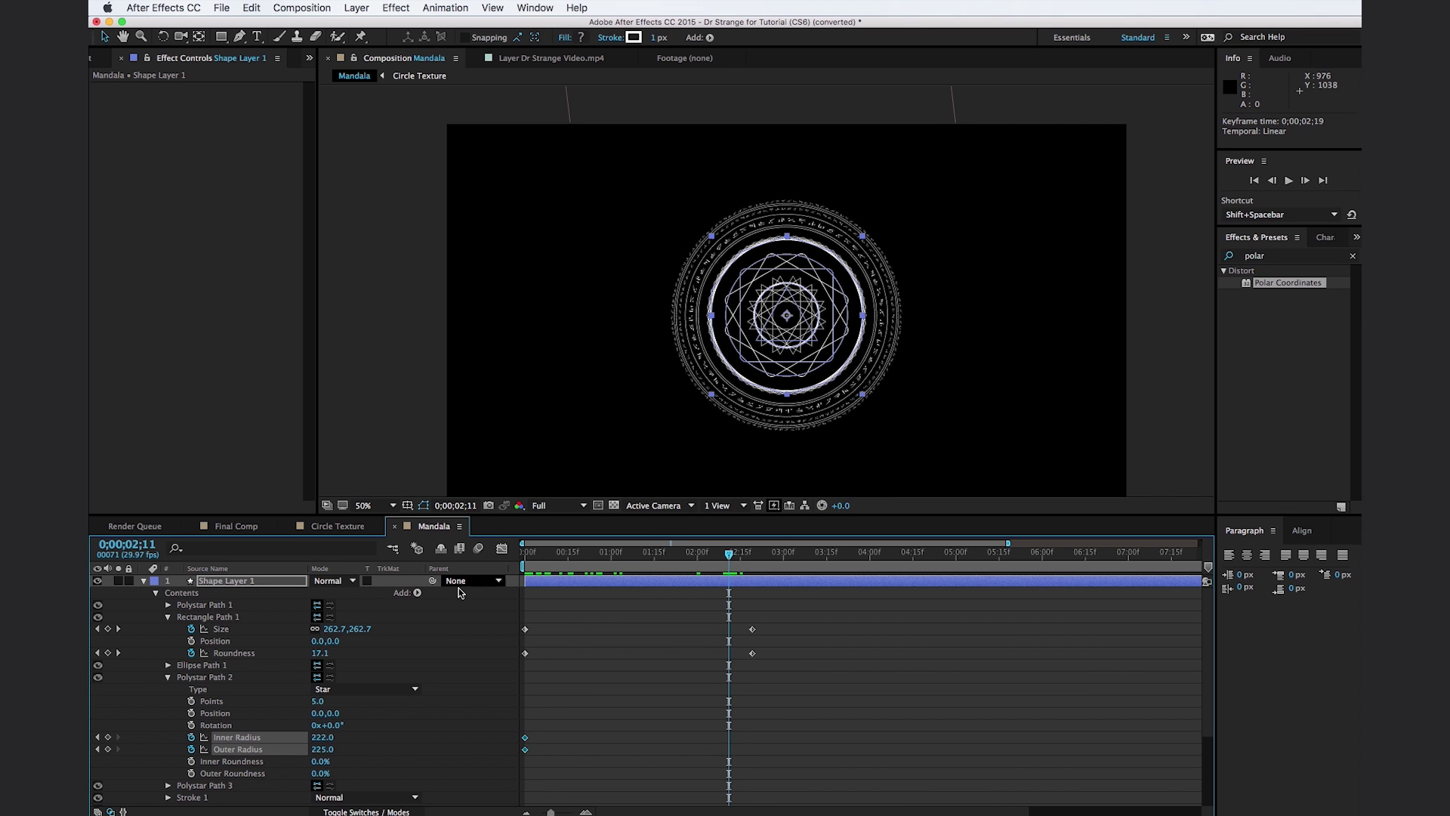
drag(317, 743, 439, 700)
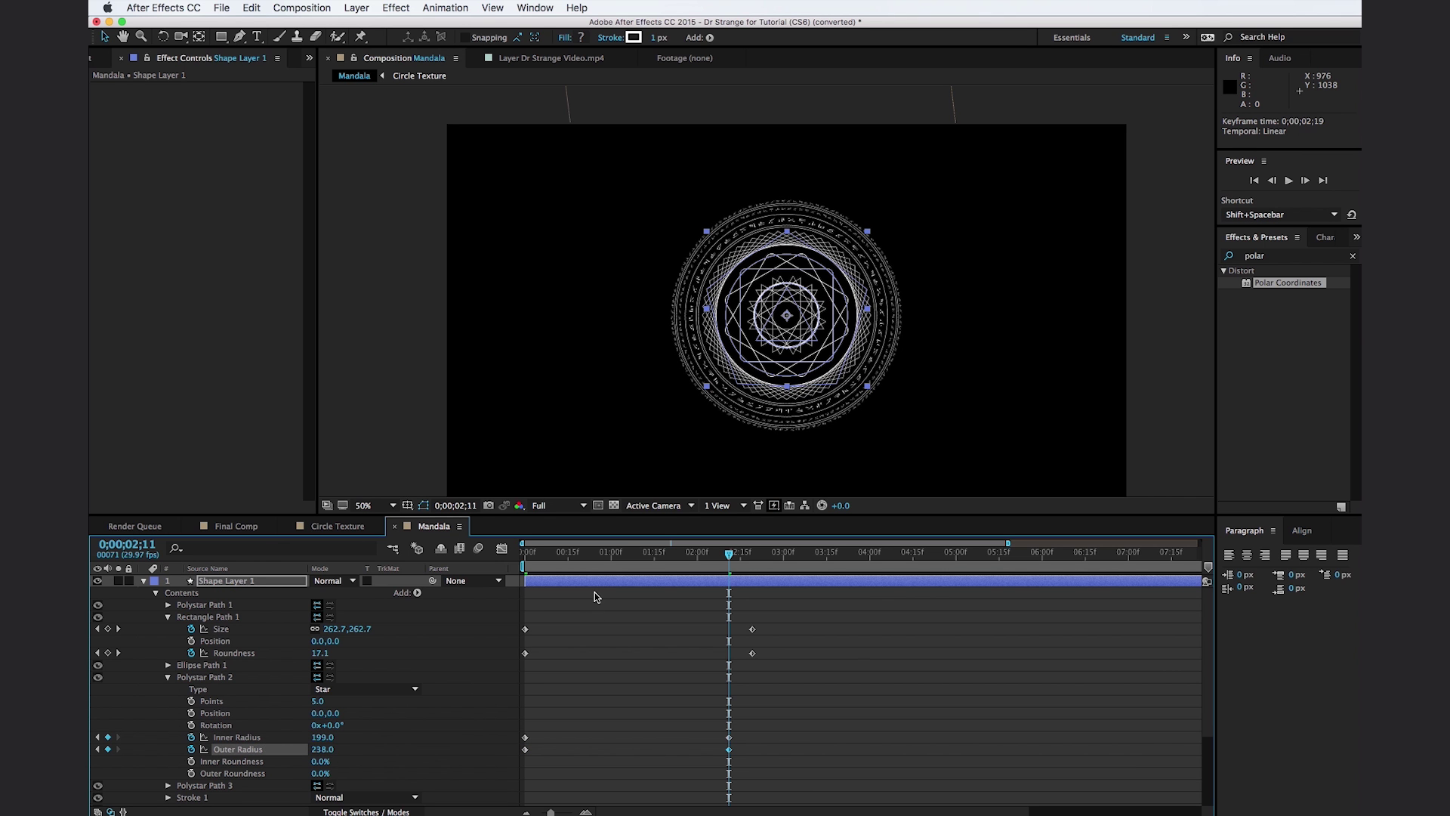
mouse_move(589, 568)
mouse_down()
mouse_move(527, 572)
mouse_move(729, 582)
mouse_move(601, 597)
mouse_move(764, 581)
mouse_up()
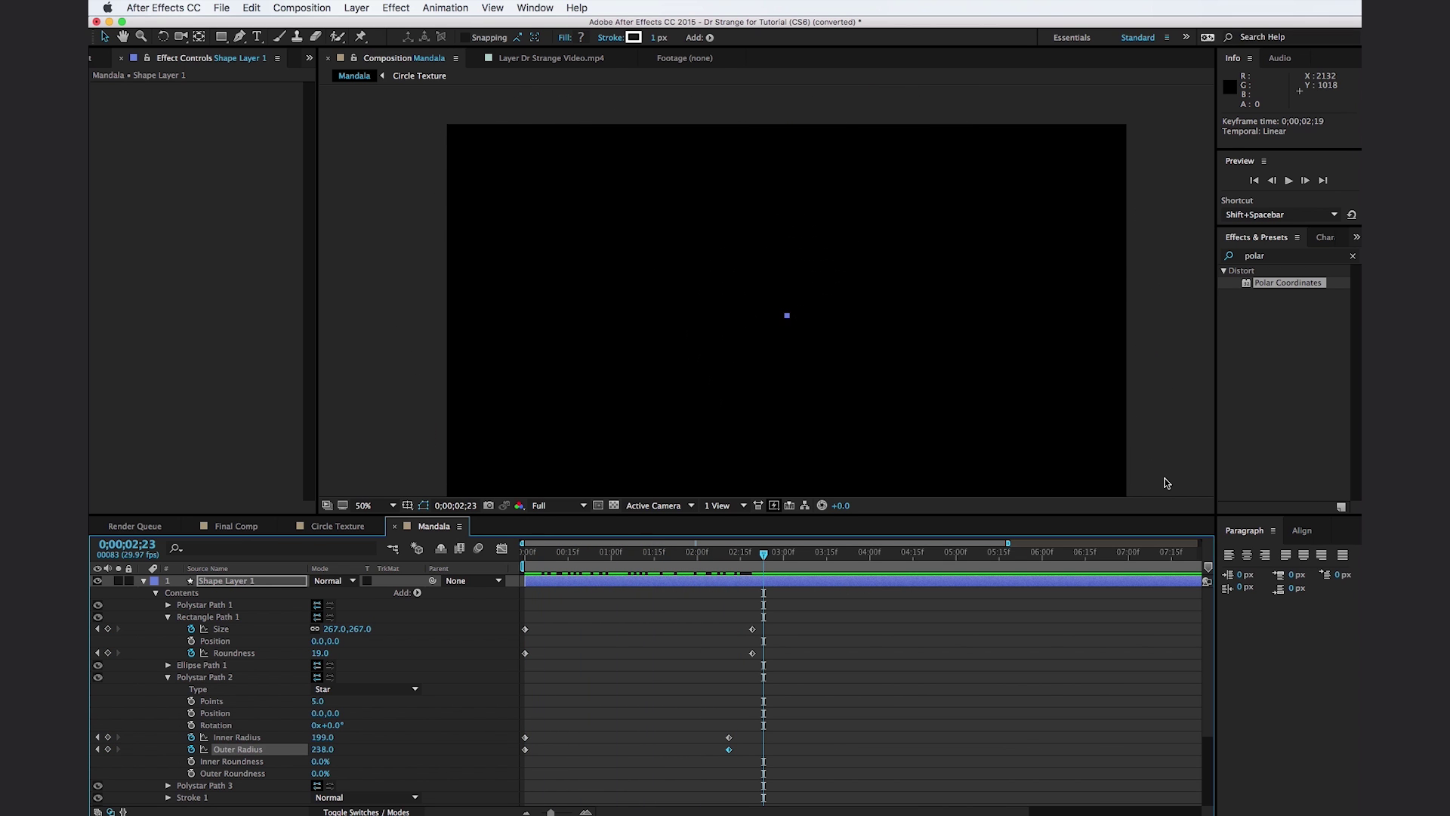
click(652, 551)
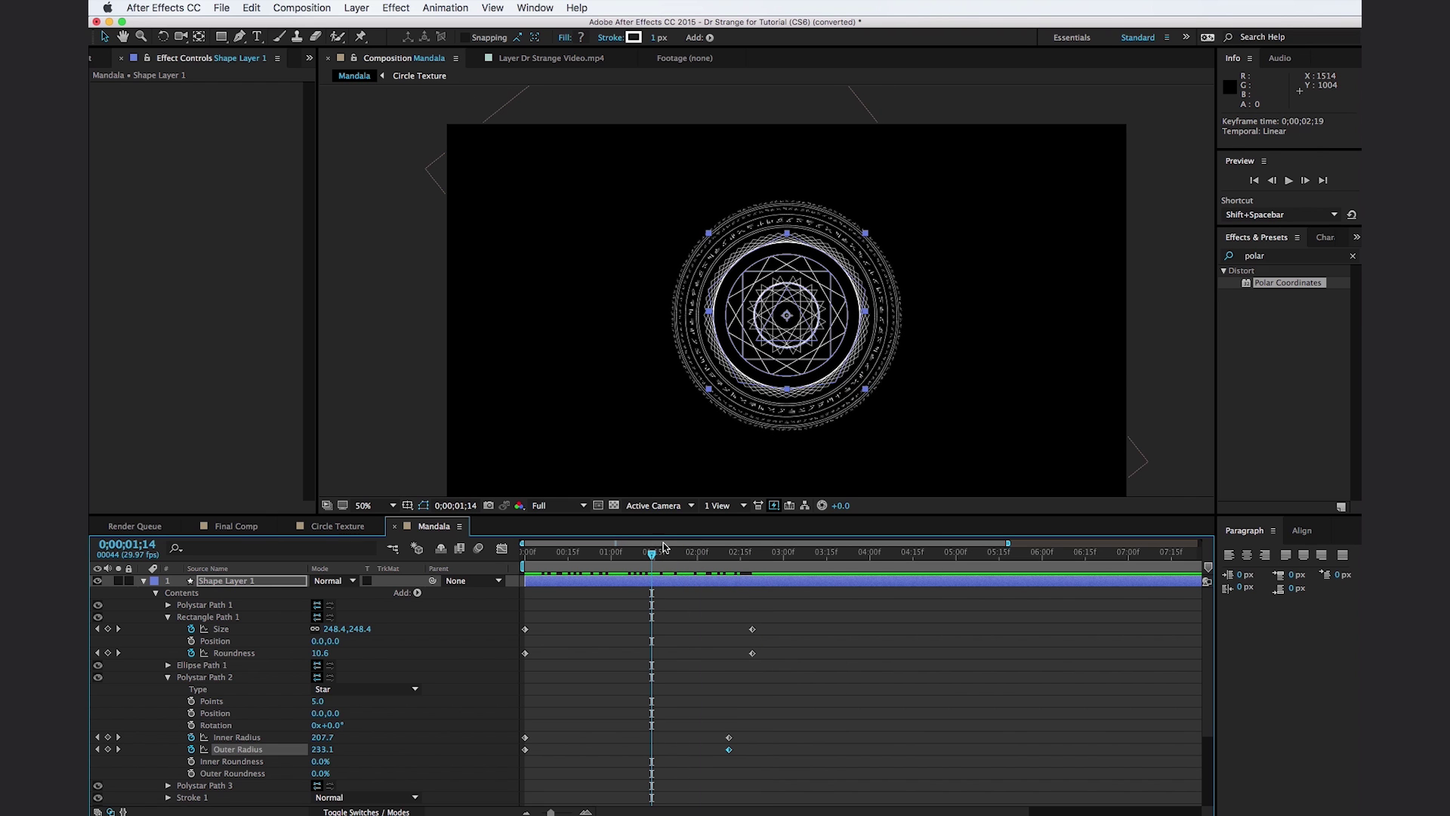
Place the Mandala composition above Track Null in Final Comp and shift the layer to start at 0:00:00:15.
click(238, 526)
click(110, 59)
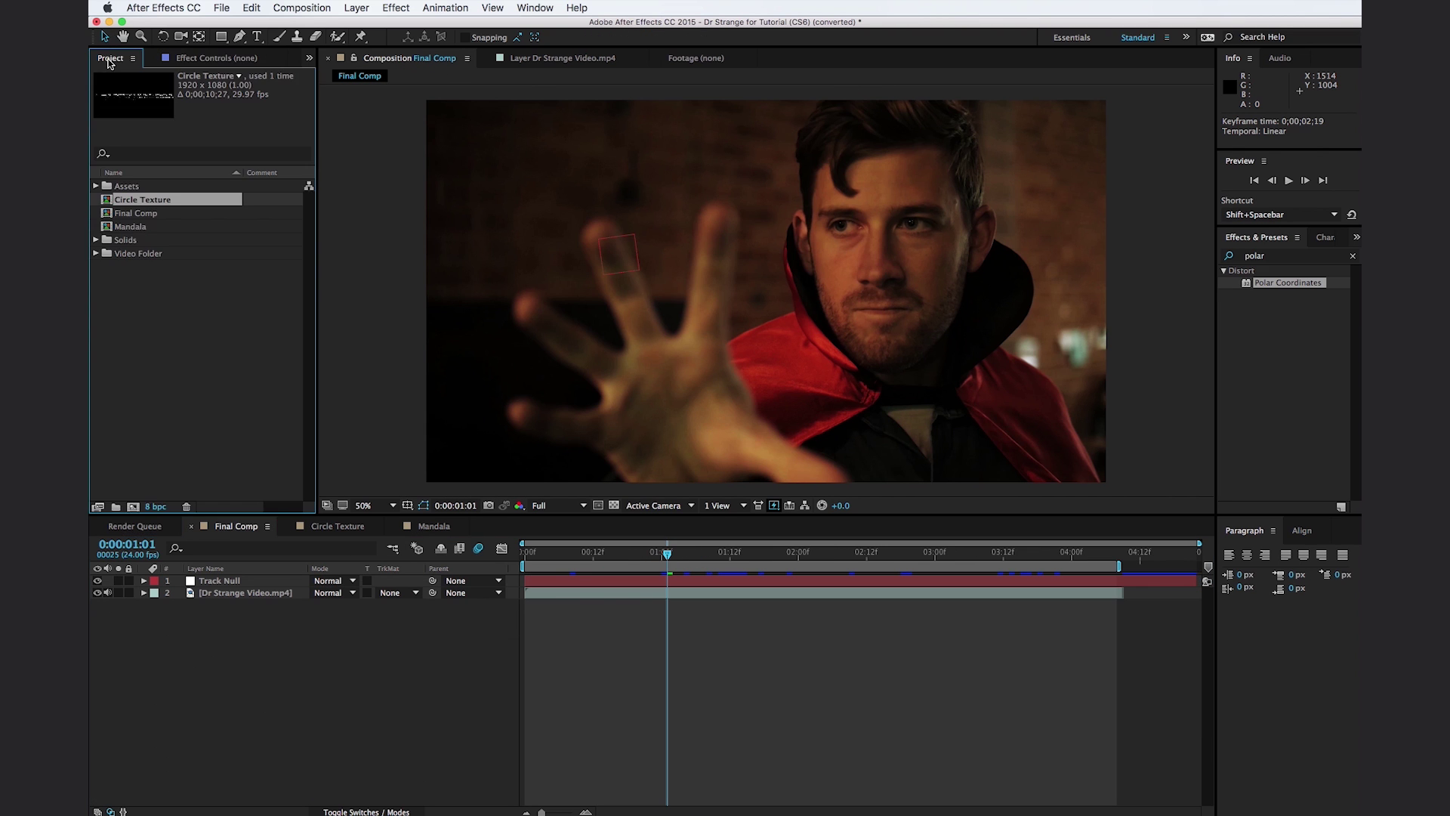
drag(128, 227, 239, 577)
key(s)
drag(667, 554, 607, 579)
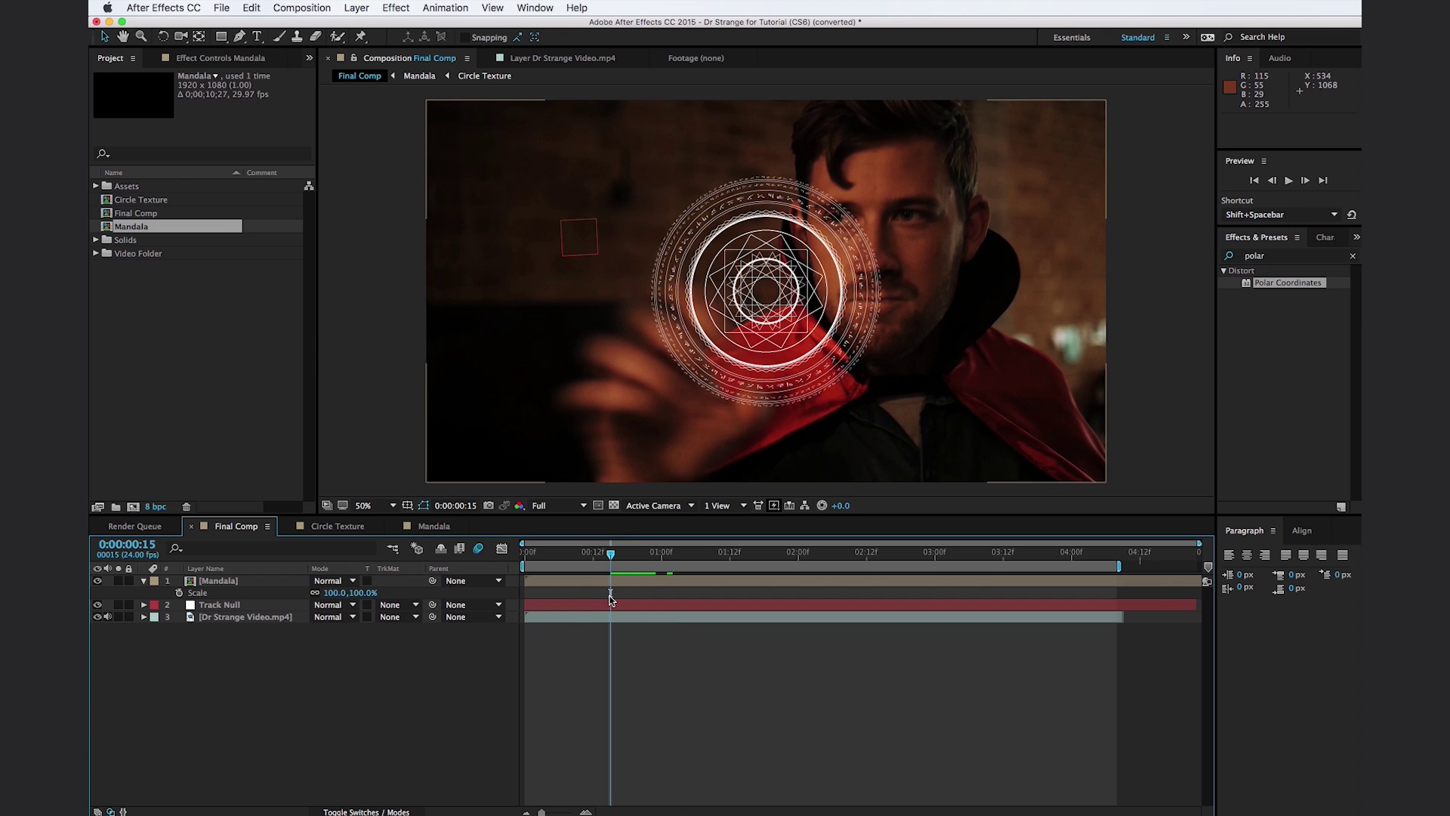
drag(561, 584, 649, 587)
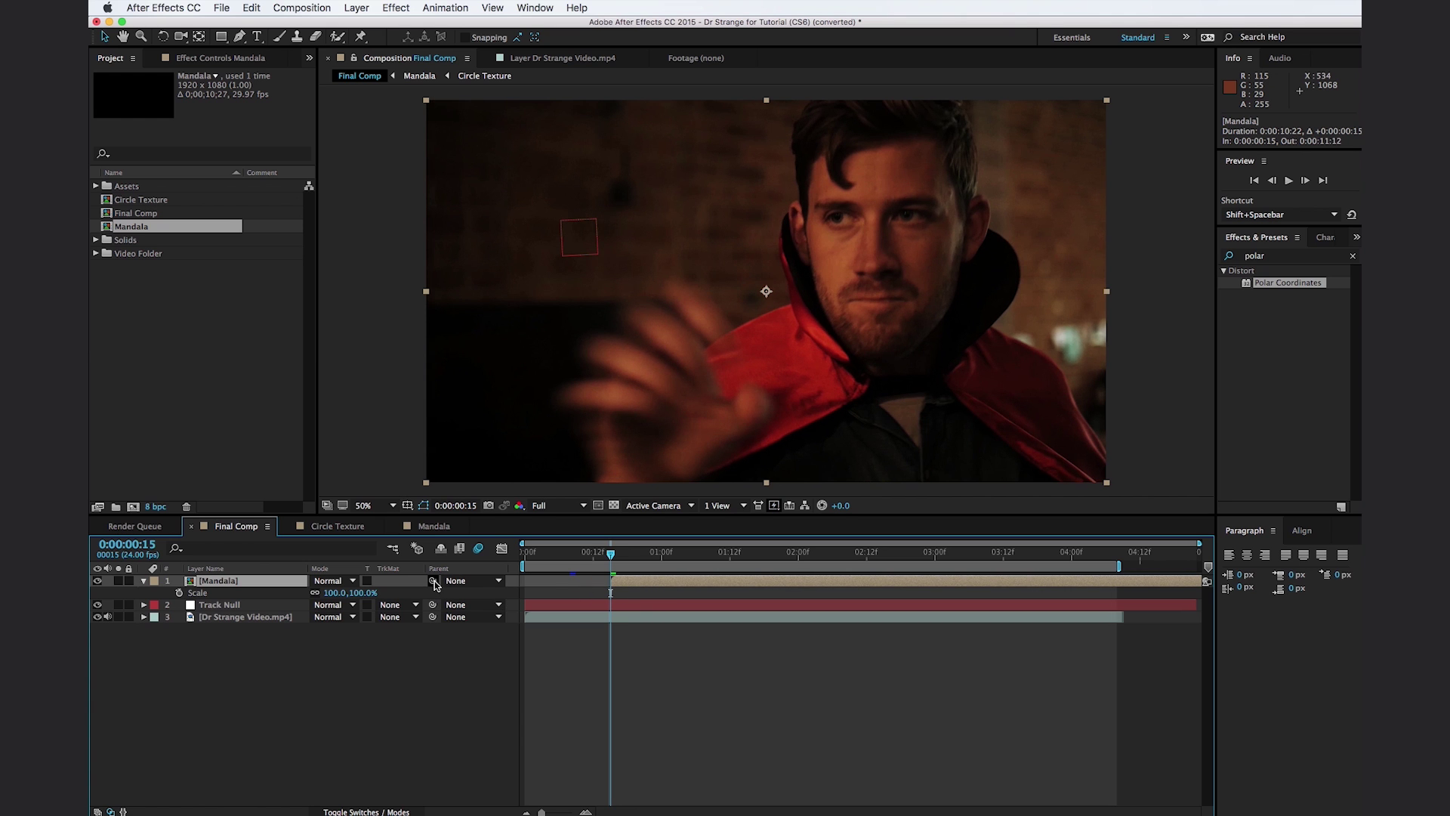
Parent the Mandala layer to Track Null and scrub to 0:00:01:15 to check the tracking.
drag(302, 603, 302, 604)
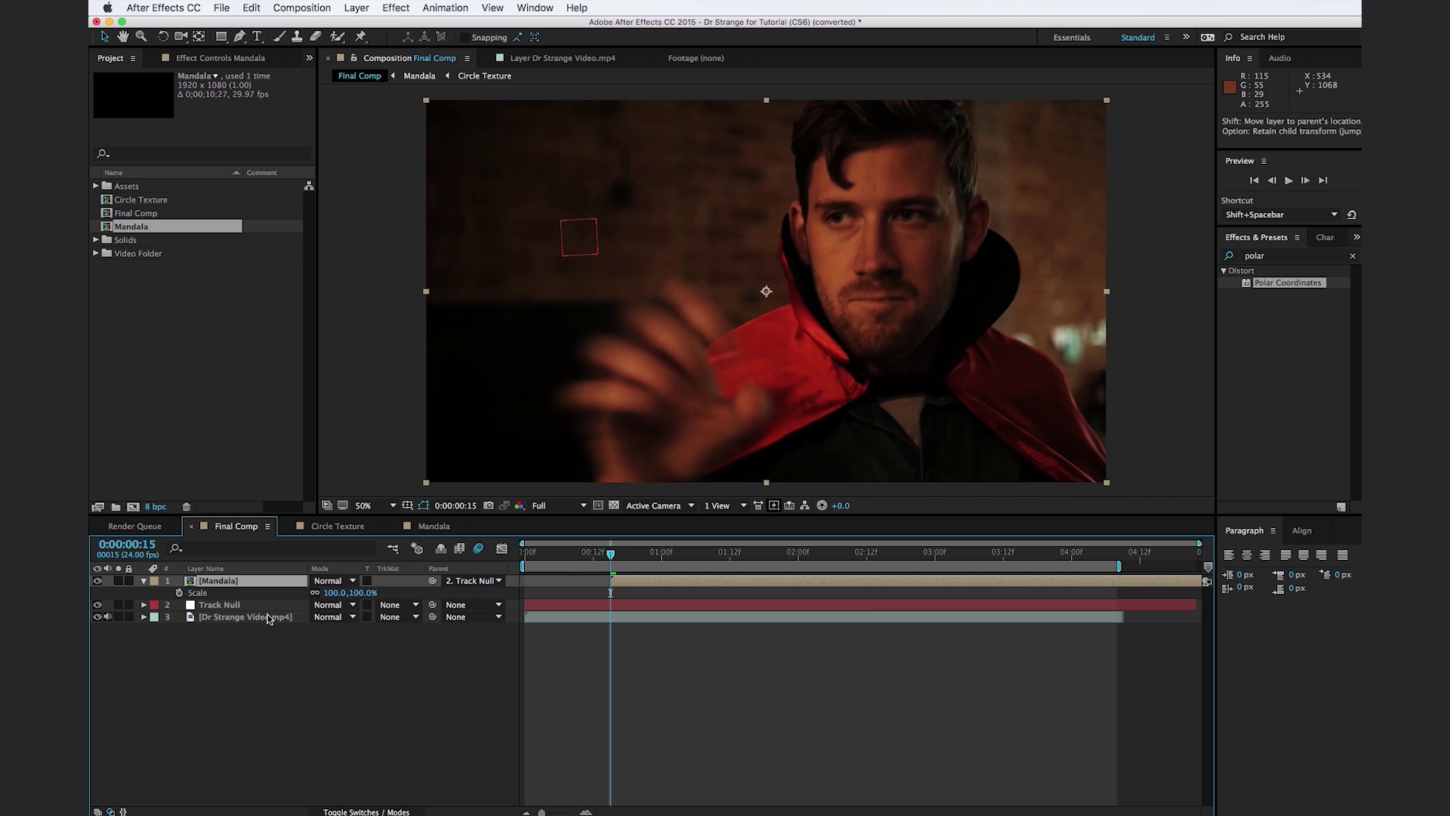
click(303, 666)
drag(604, 555, 746, 555)
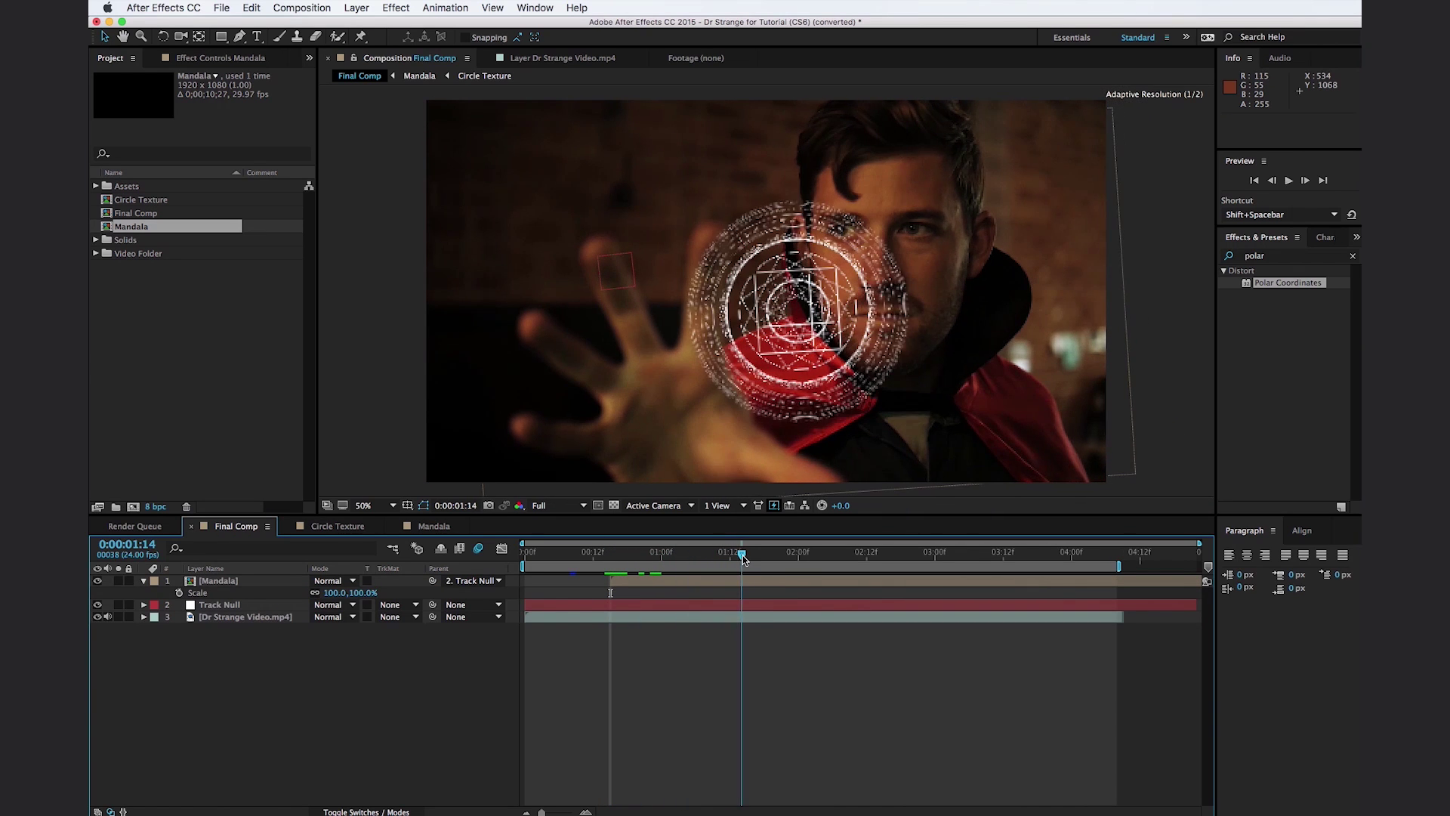
Move the Mandala layer over the actor's open palm, to about 183, 408, and scale it to 165%.
click(280, 582)
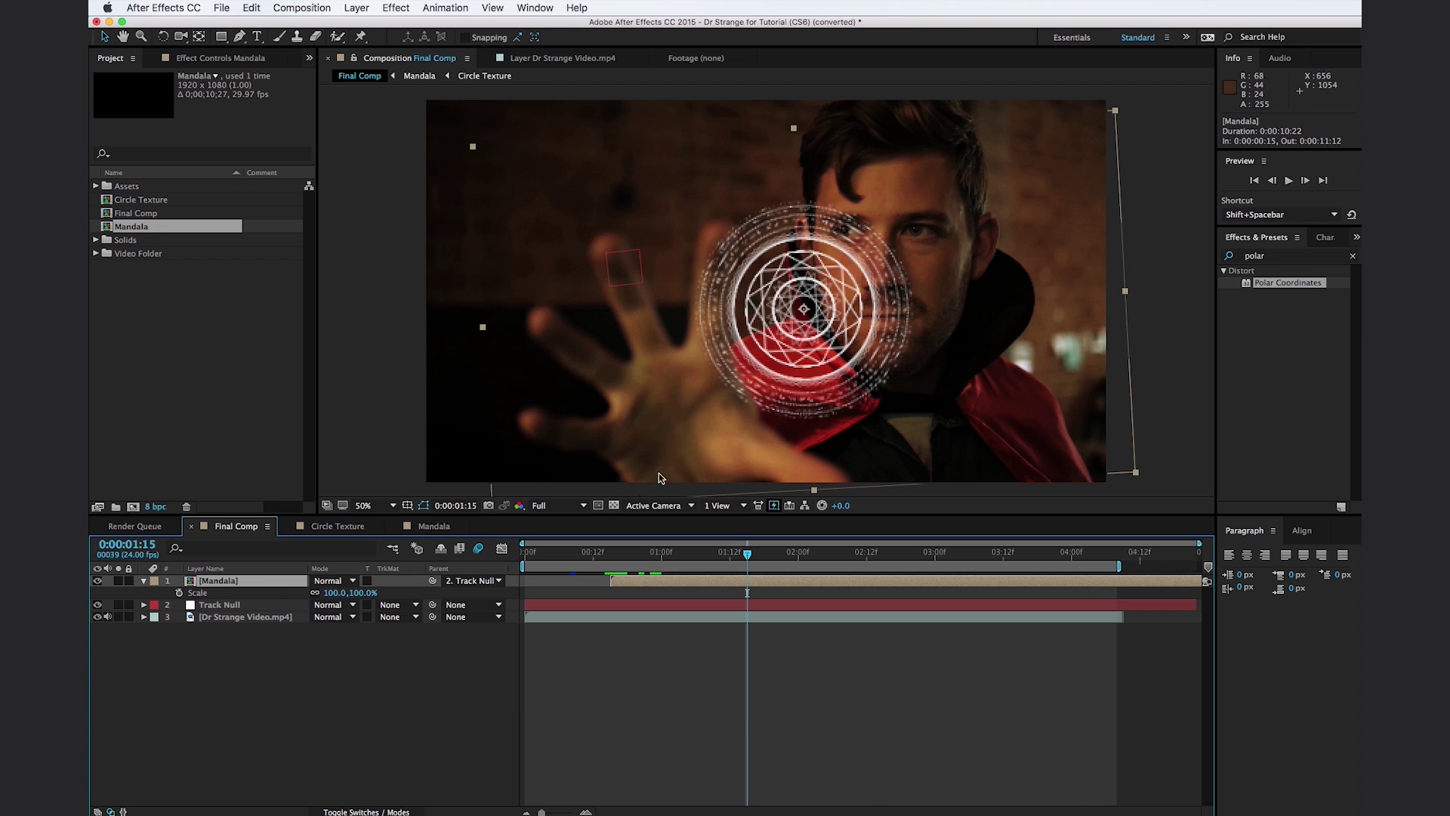
drag(885, 328, 760, 411)
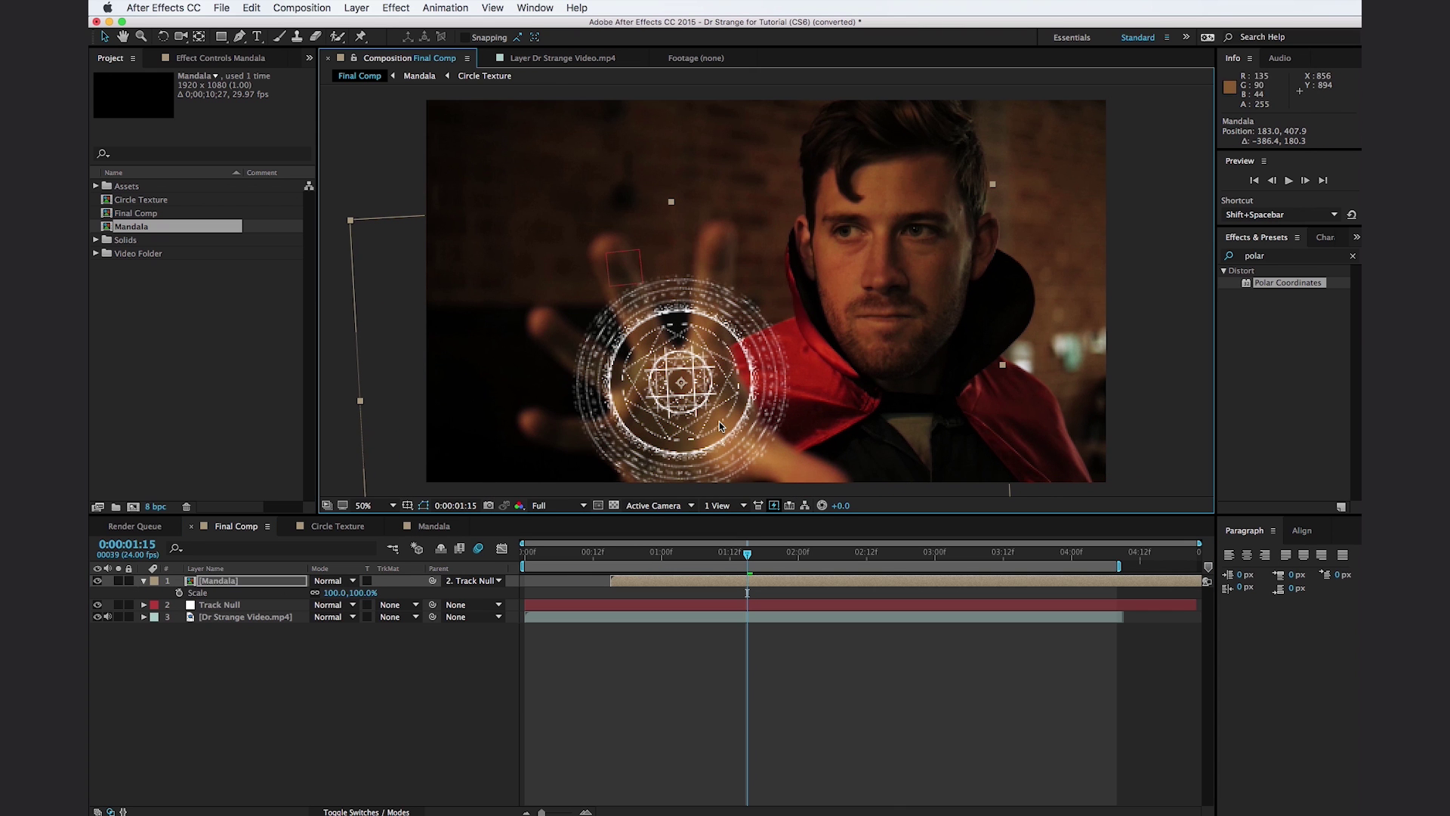
key(u)
key(u)
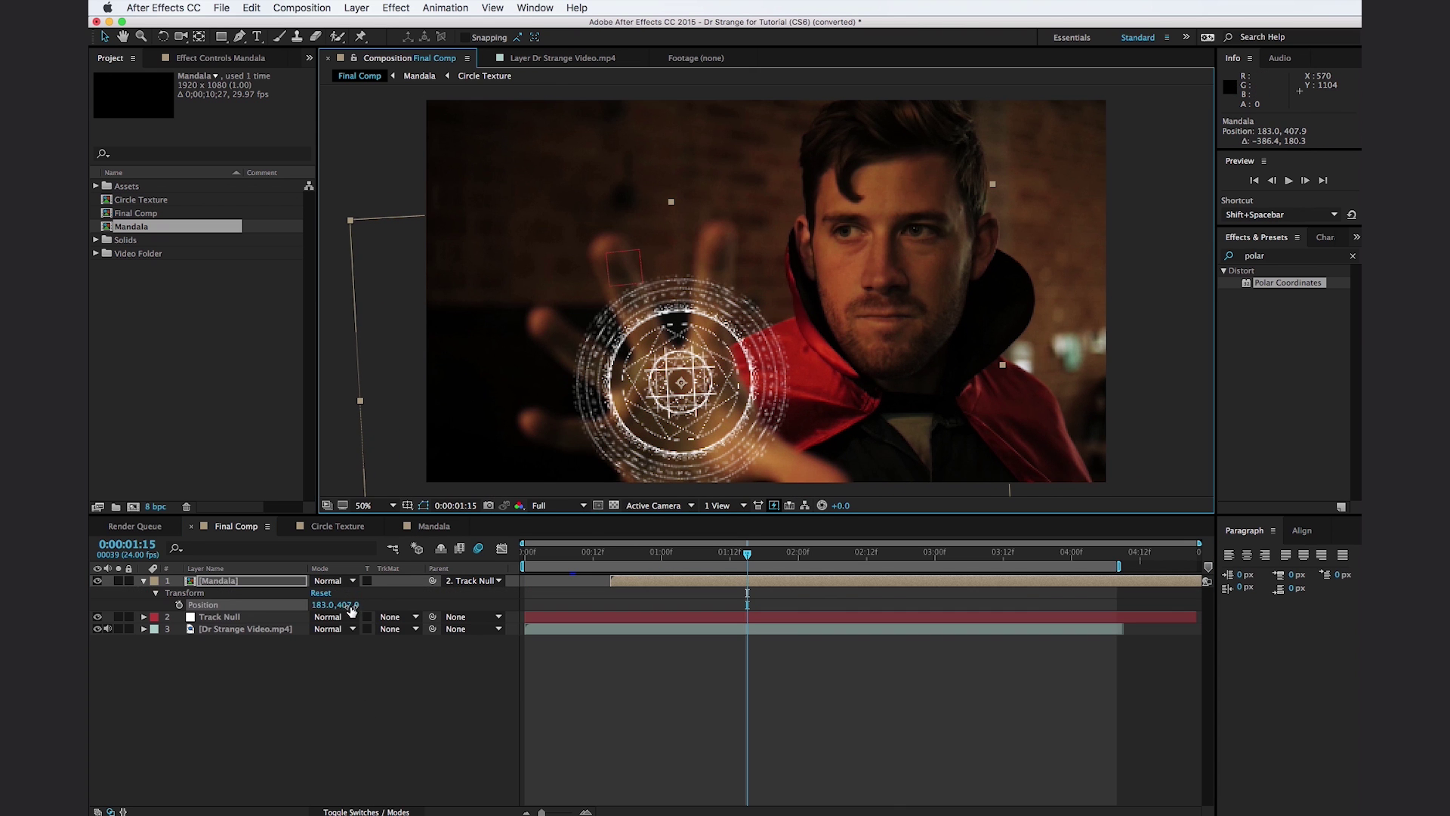
key(s)
drag(351, 593, 387, 584)
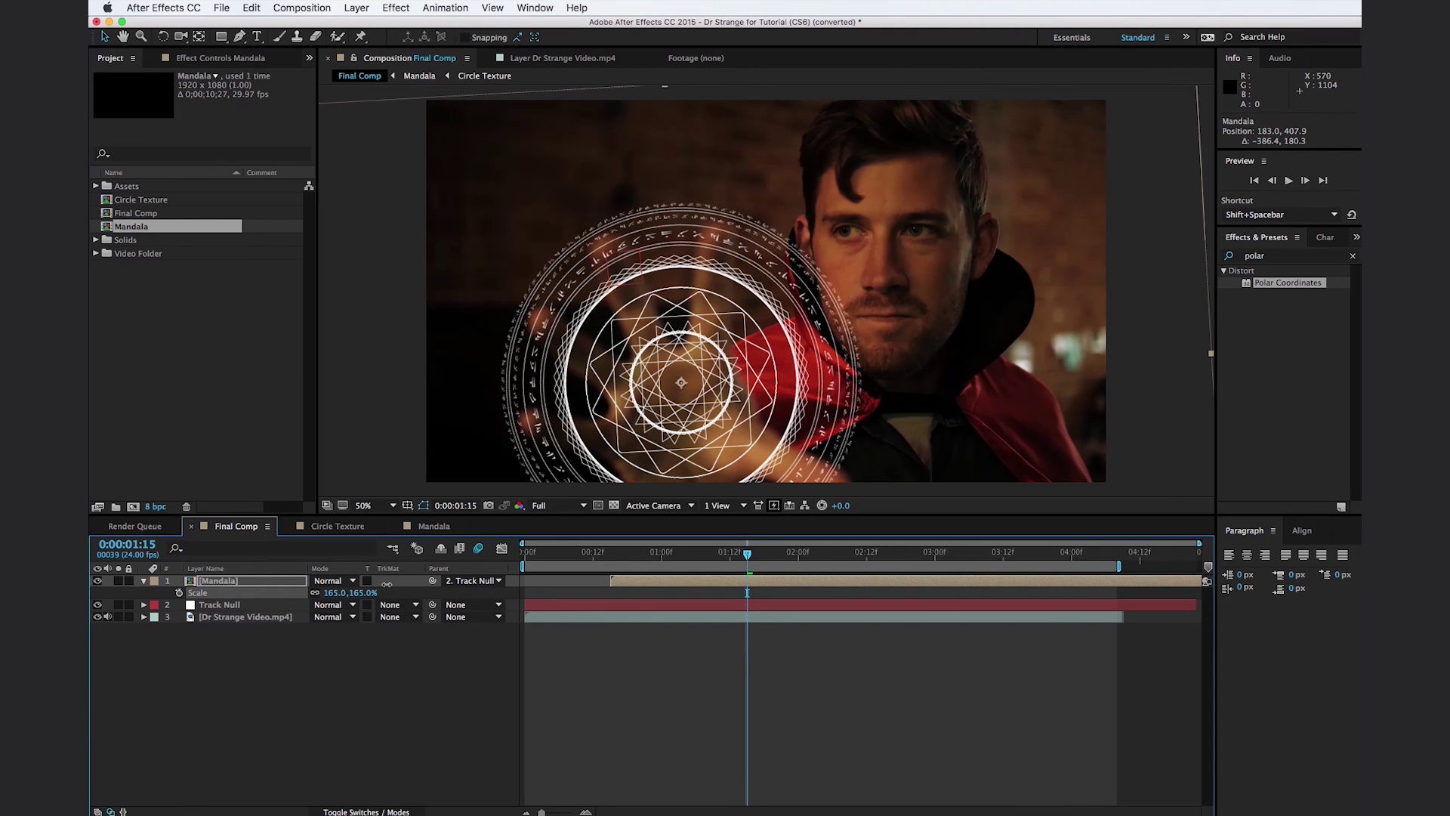
Make the Mandala layer 3D and rotate it slightly around the Y axis to match the hand's angle.
key(F4)
click(390, 581)
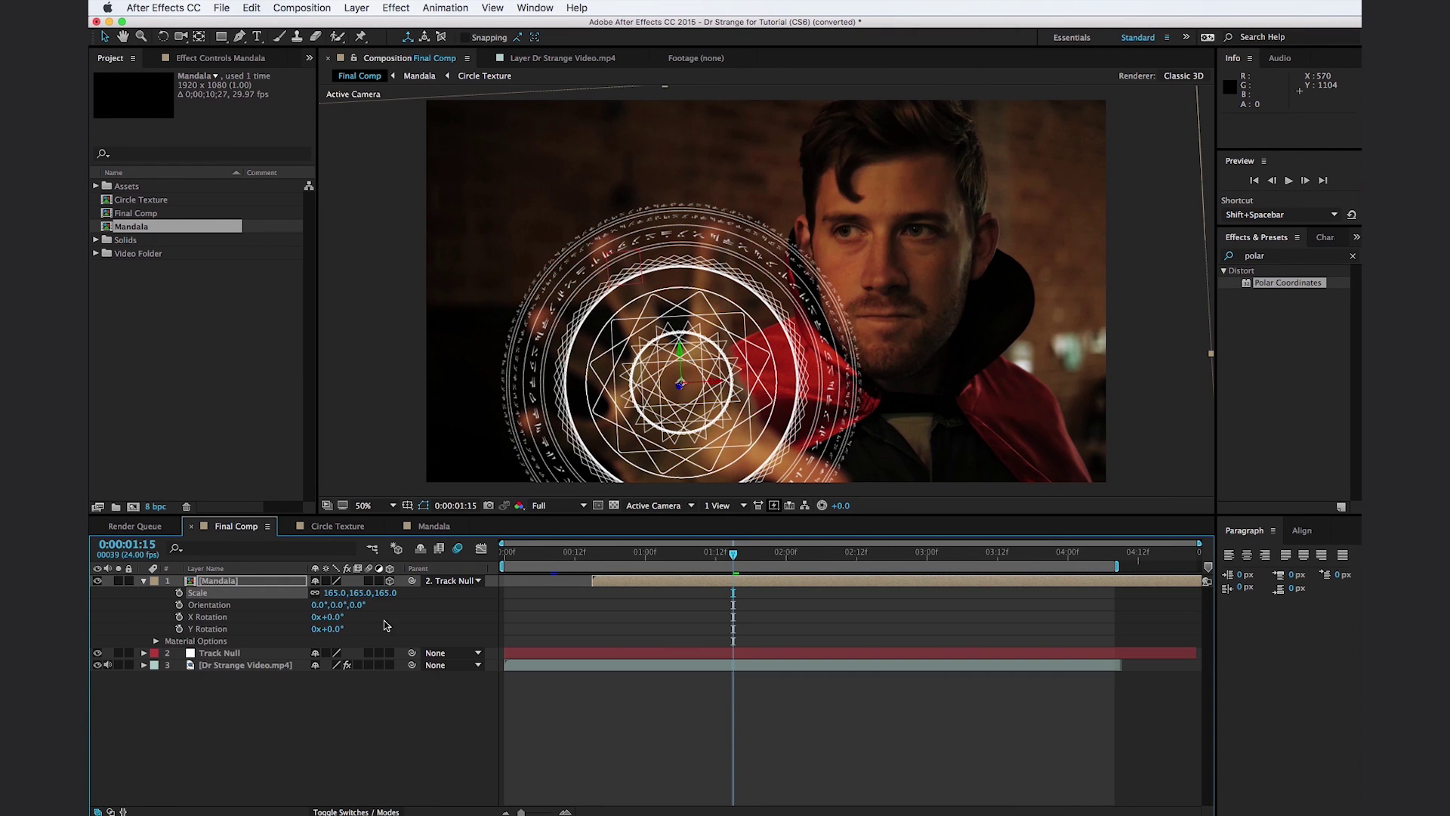
drag(338, 633, 348, 633)
Shift the 3D Mandala layer to about 135, 399 over the palm and enlarge its scale to 184%.
drag(677, 370, 658, 366)
key(u)
key(p)
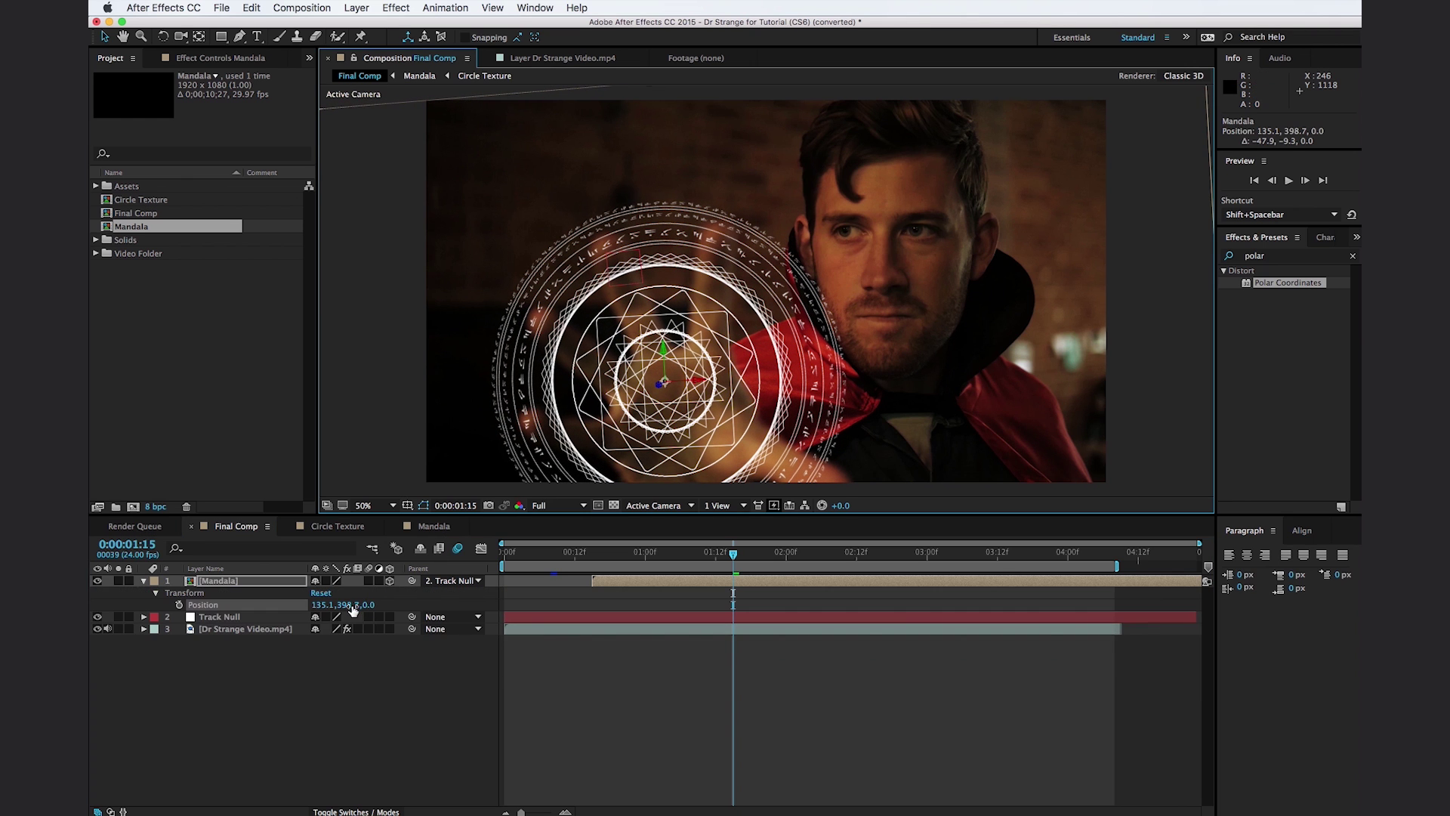
key(s)
drag(355, 598, 367, 593)
click(467, 717)
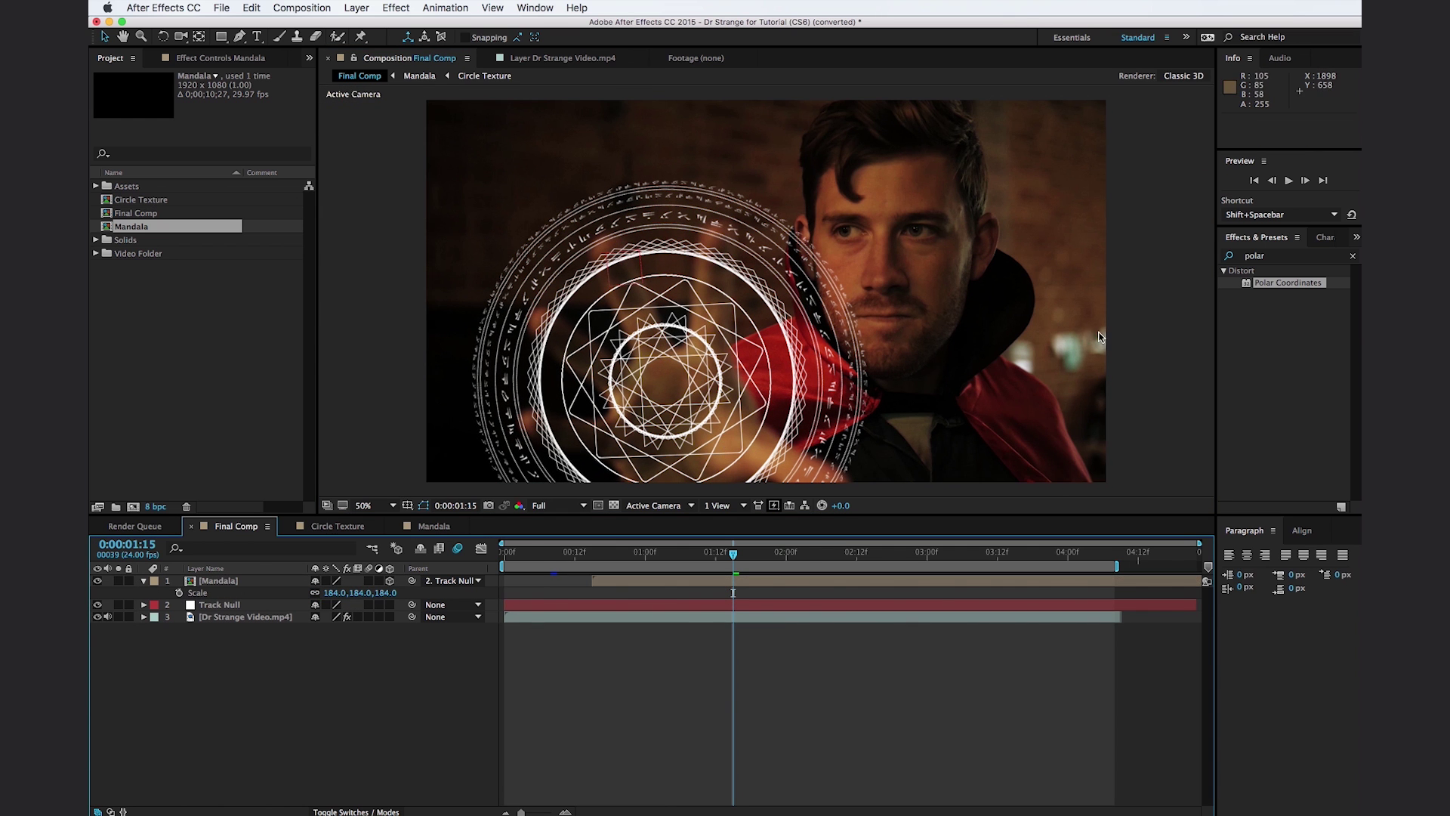
Apply Fractal Noise to the Mandala layer with contrast 562 and transform scale 19.
click(1287, 256)
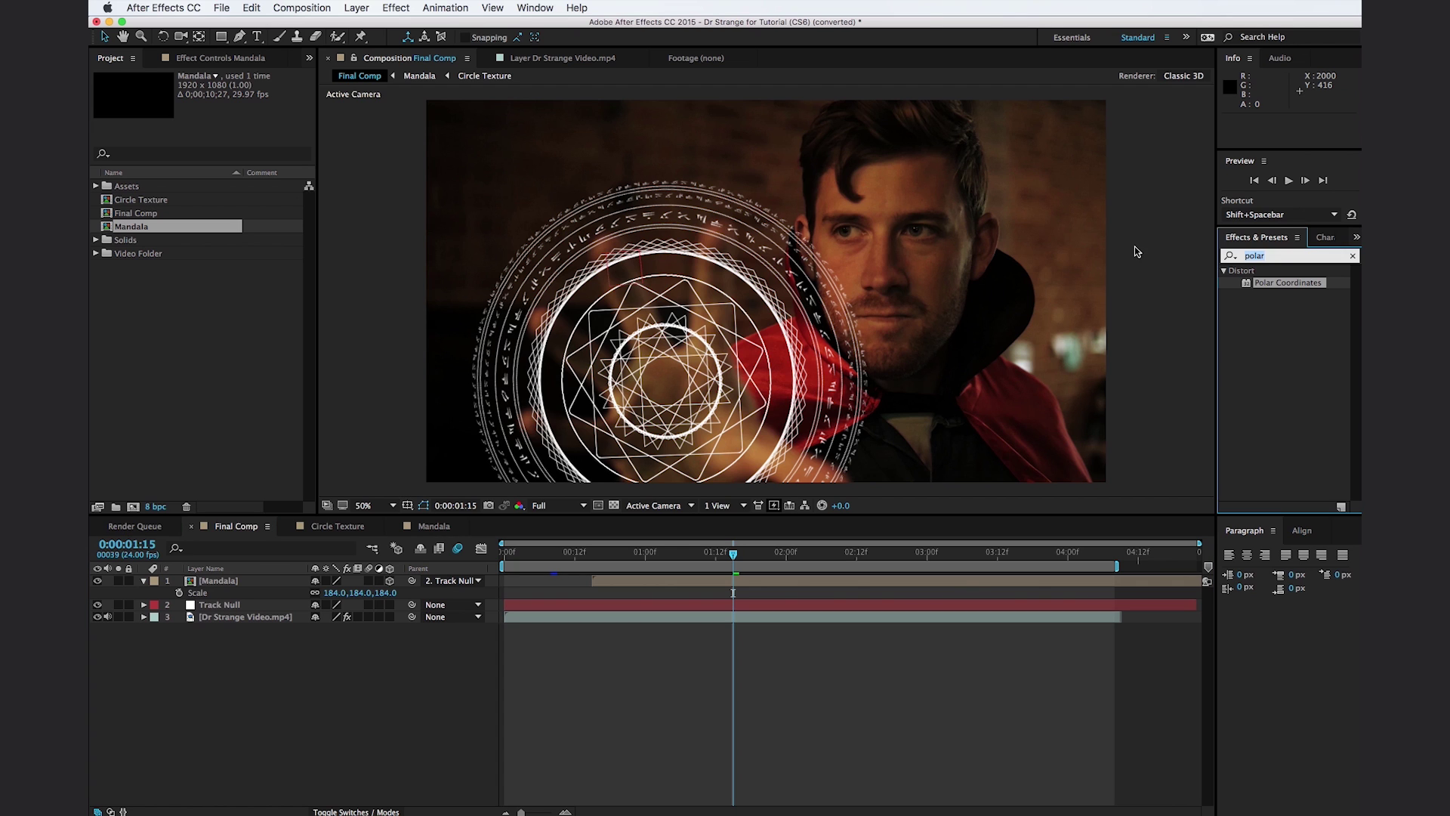
text(frac)
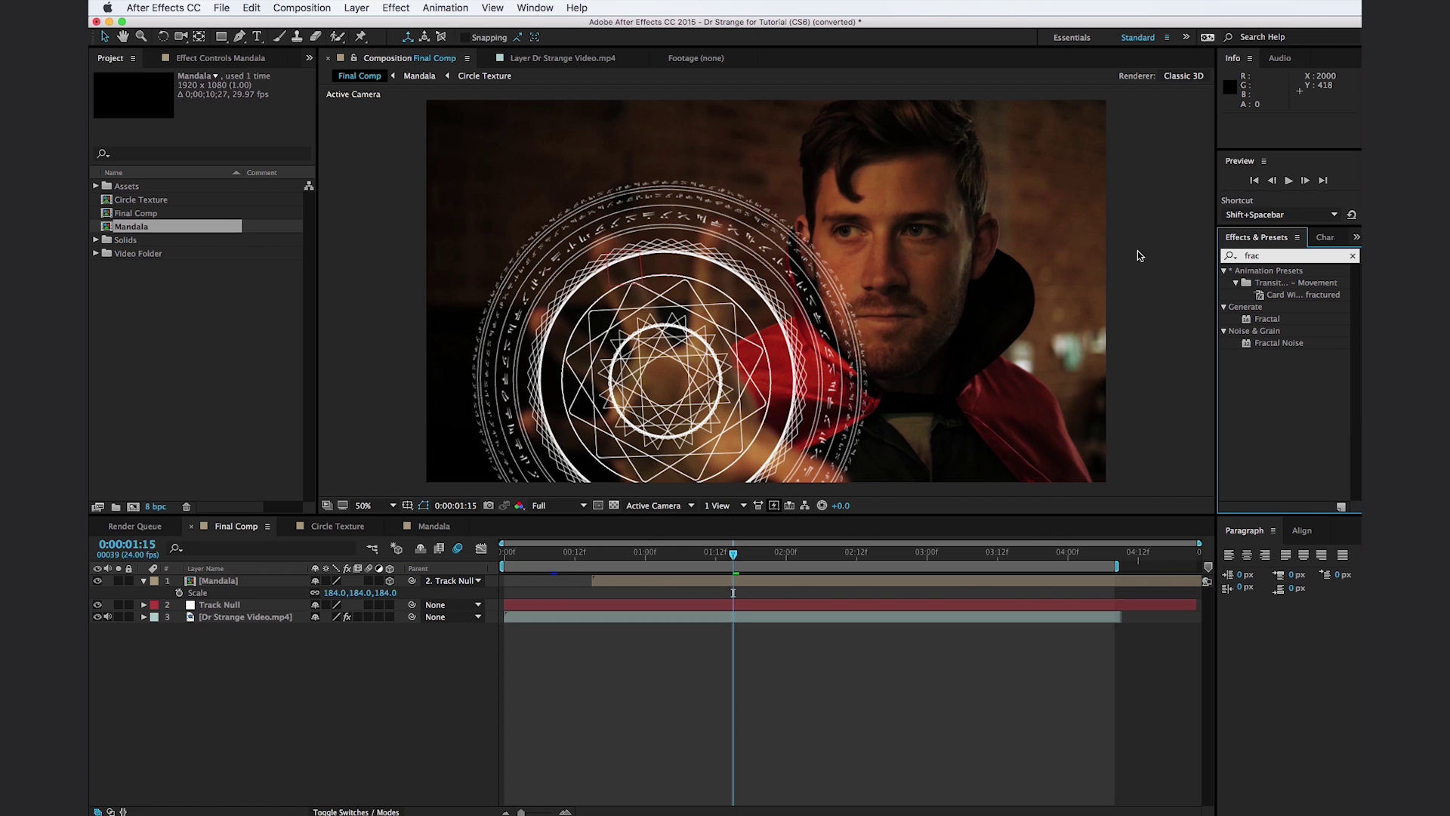
drag(1275, 345, 242, 586)
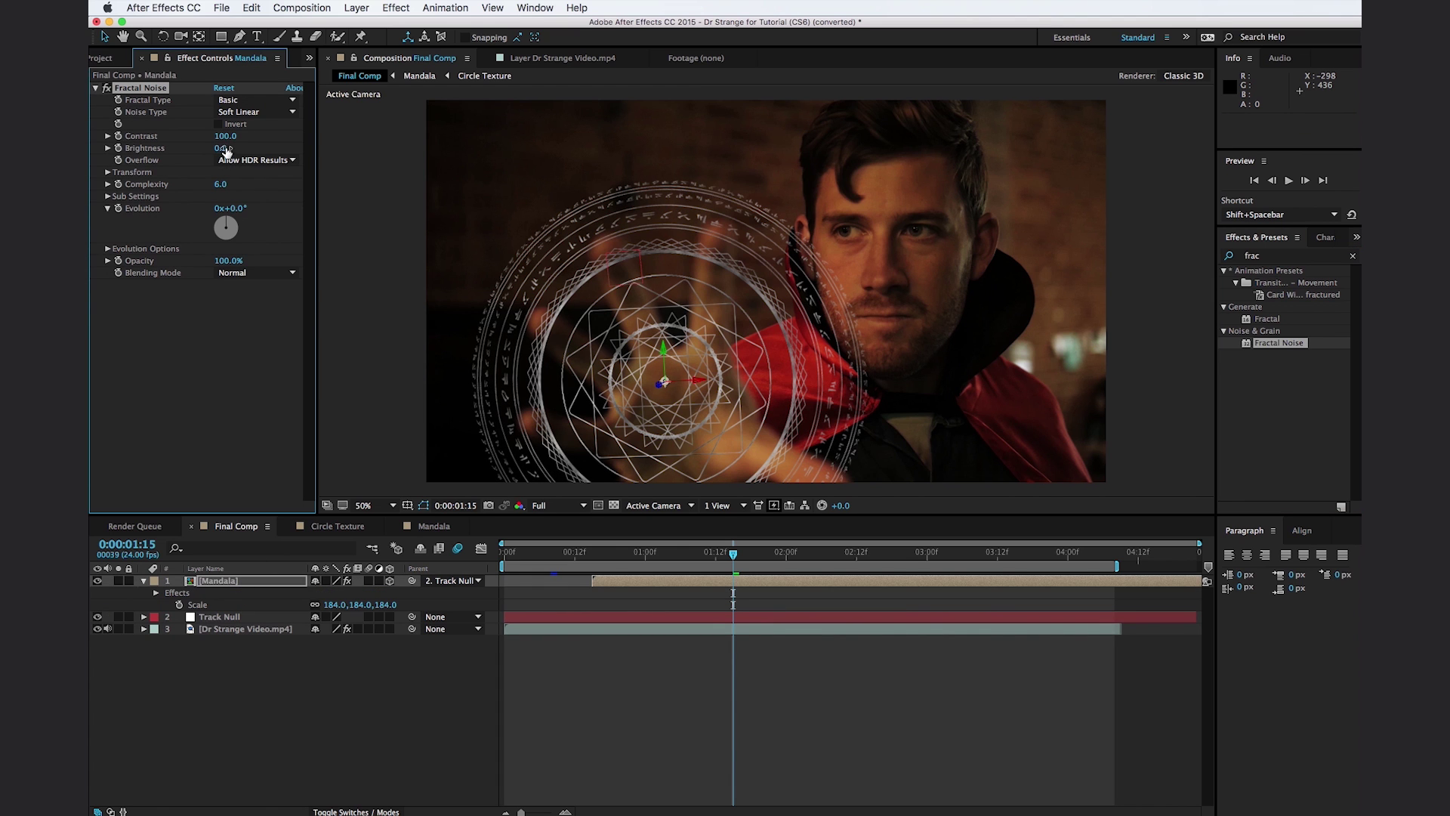
drag(237, 136, 589, 151)
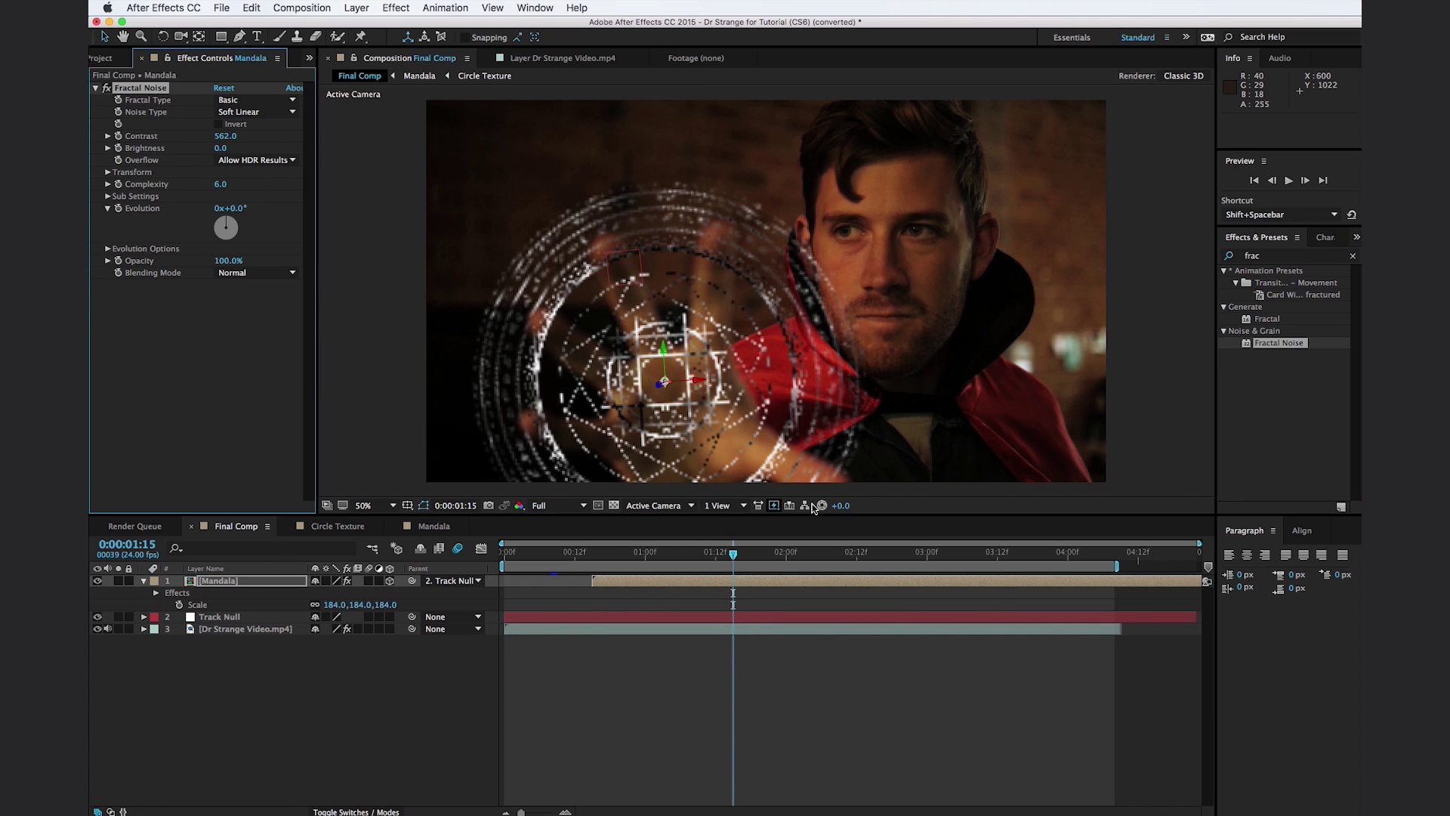
click(520, 424)
click(573, 404)
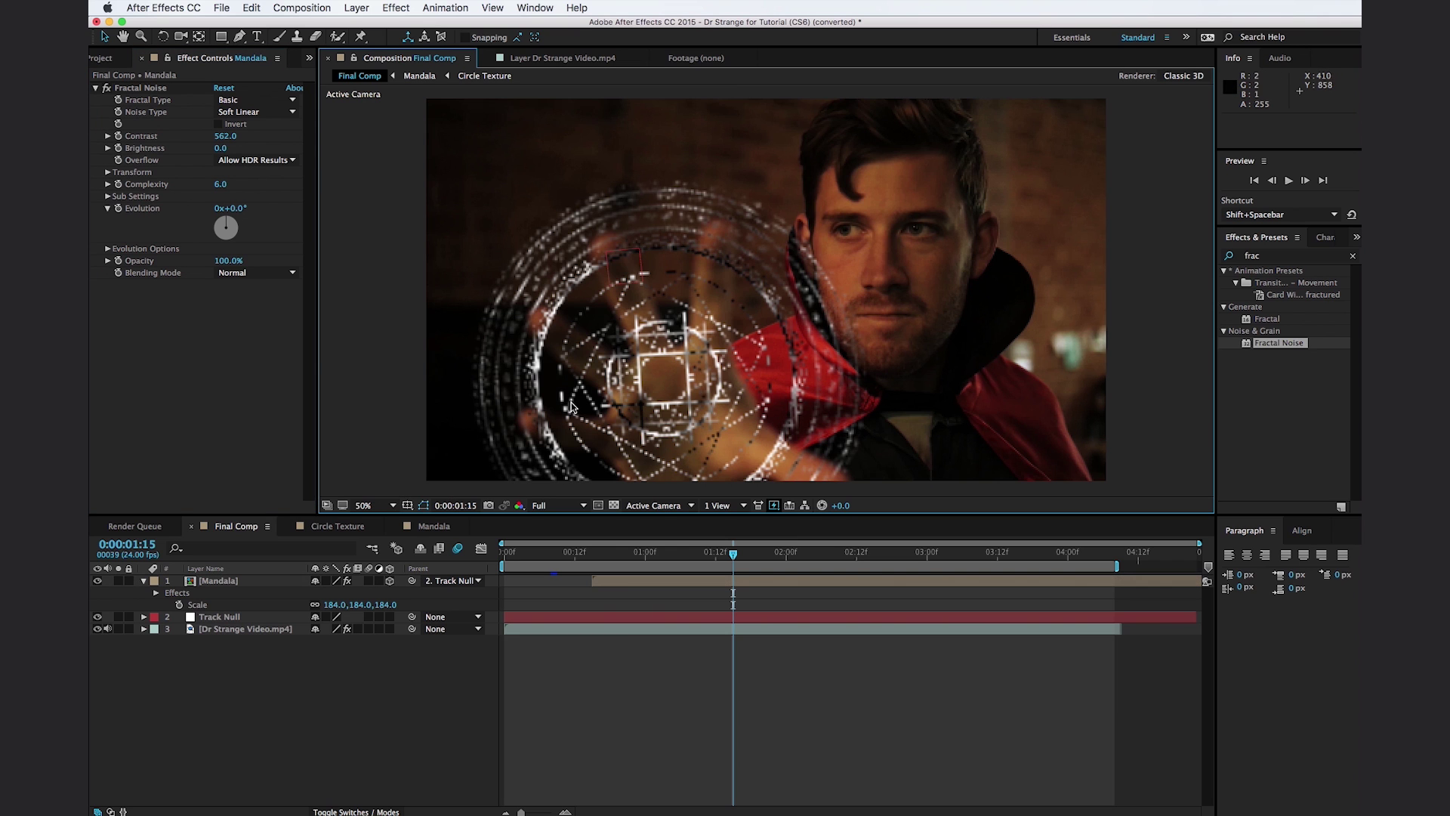
click(108, 173)
drag(225, 208, 177, 216)
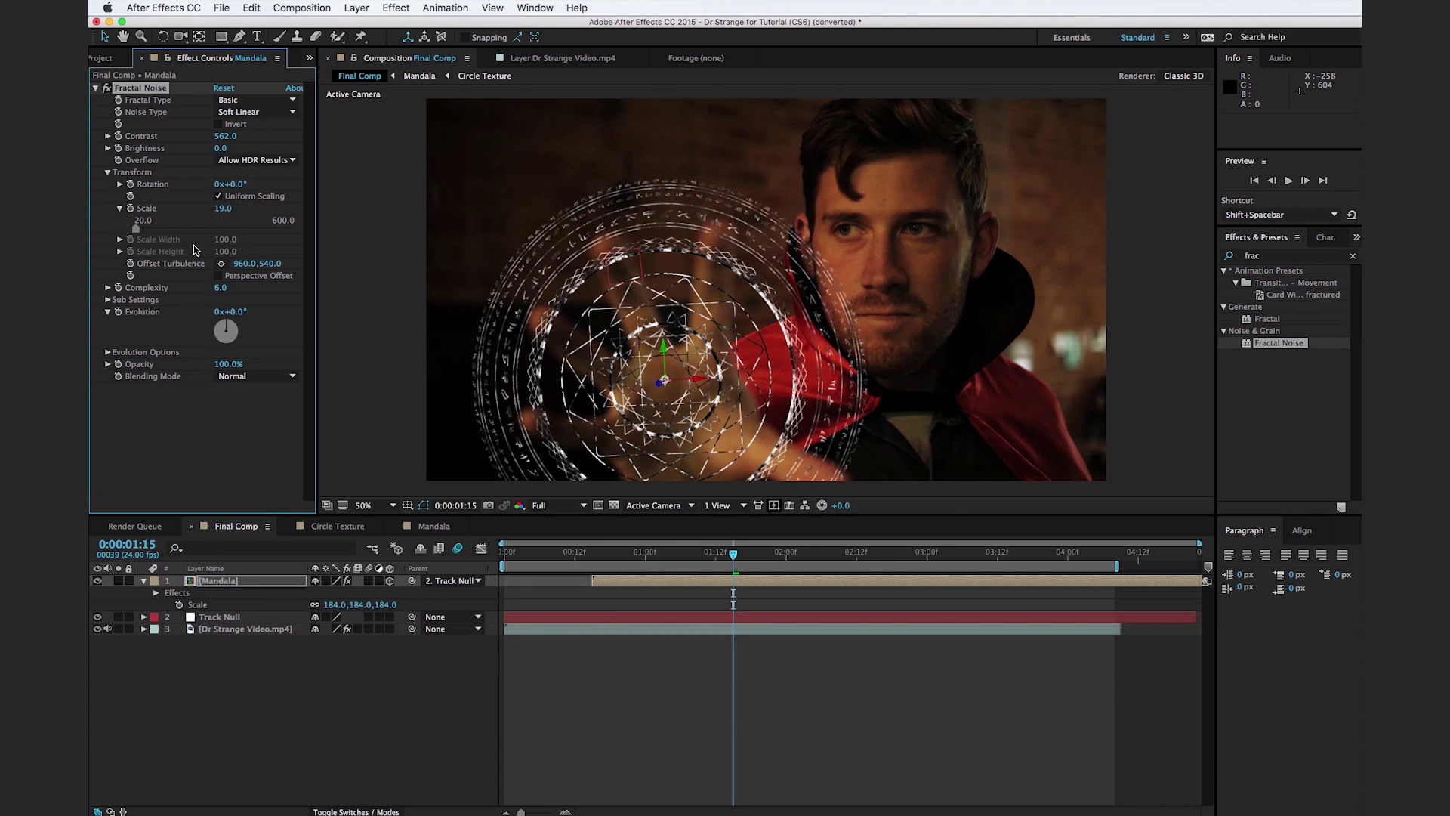
Add Roughen Edges after Fractal Noise on the Mandala layer, with scale 58 and border 0.10.
click(1229, 255)
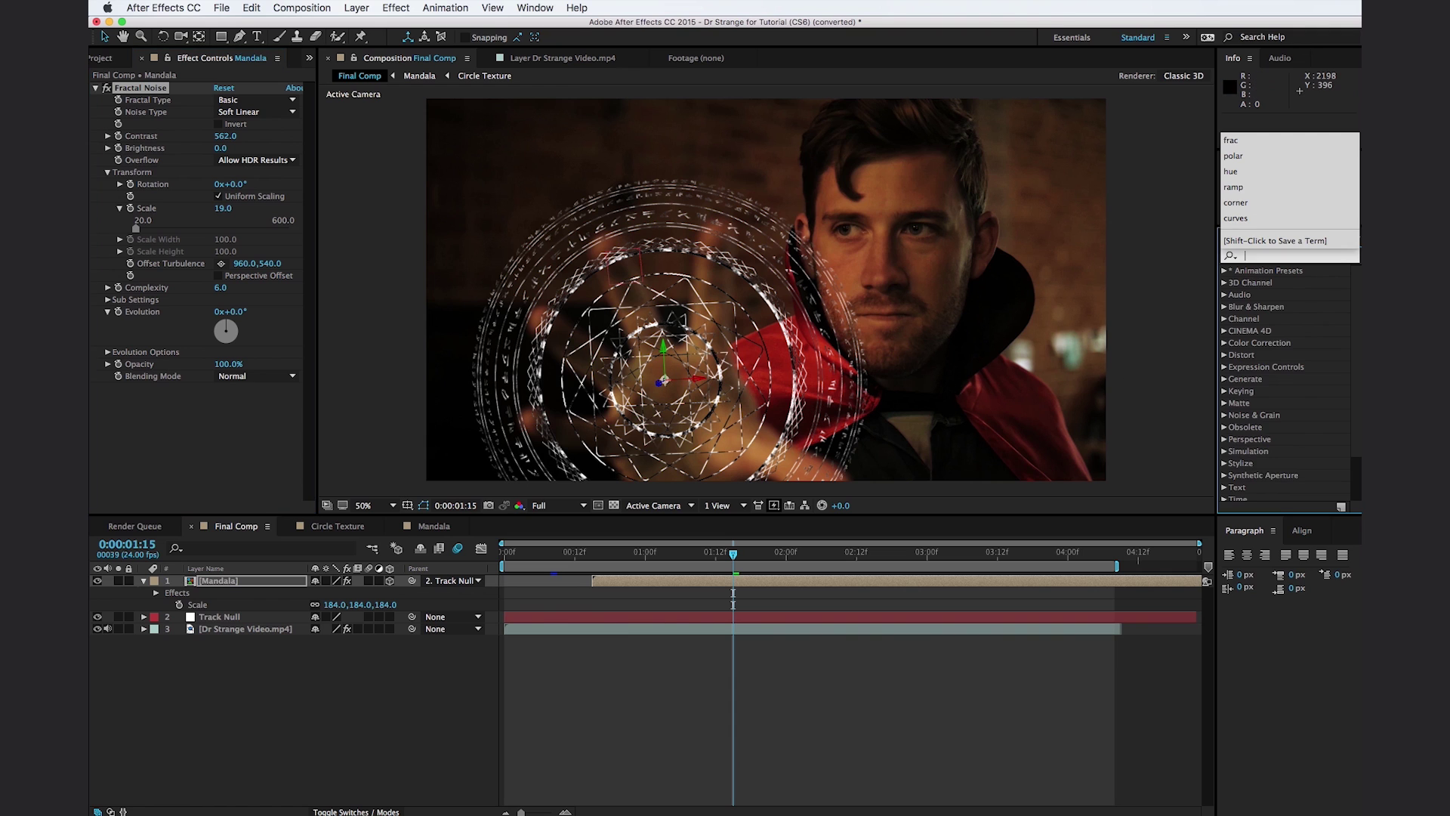
text(rough)
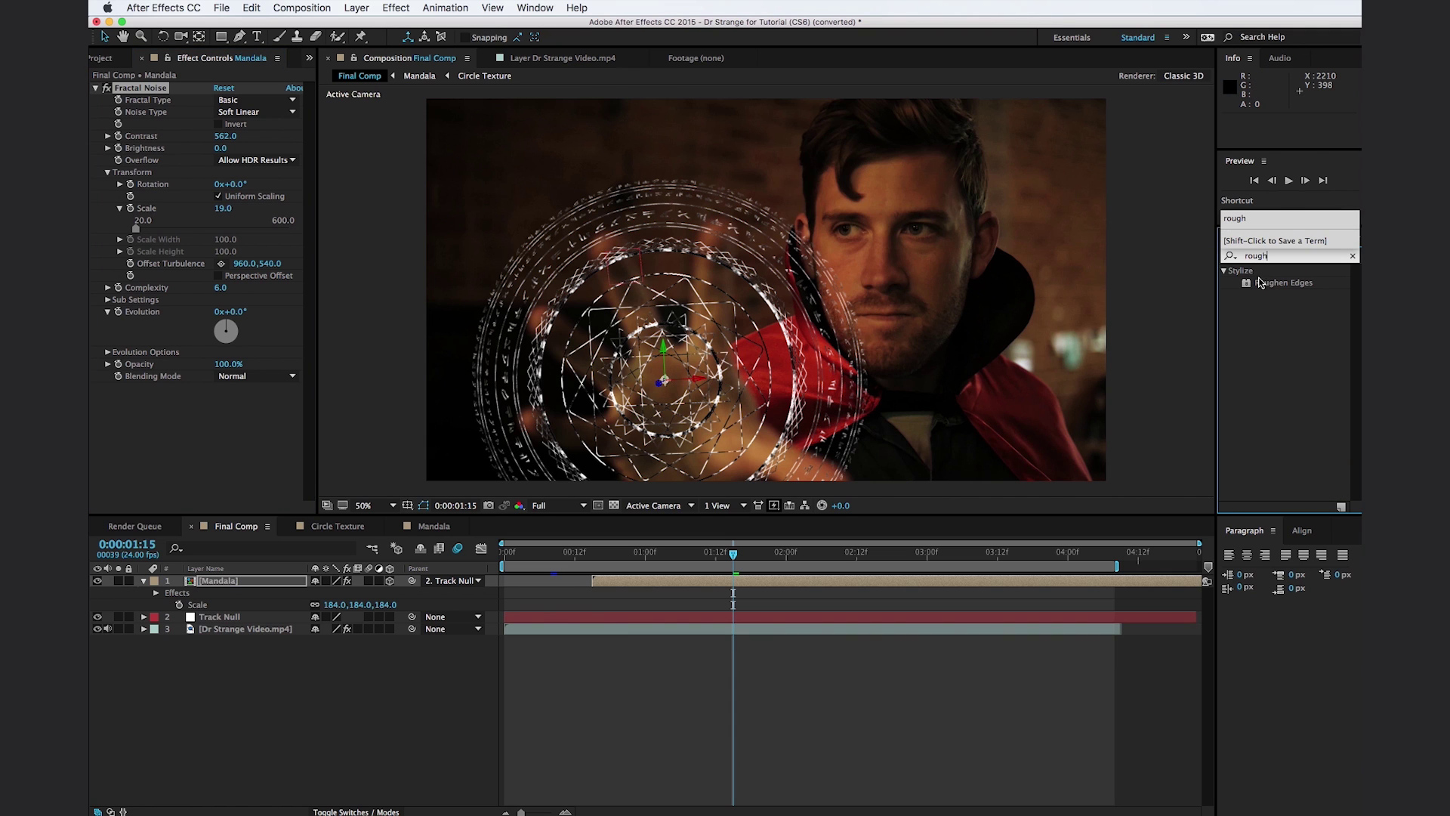
drag(1284, 282, 247, 426)
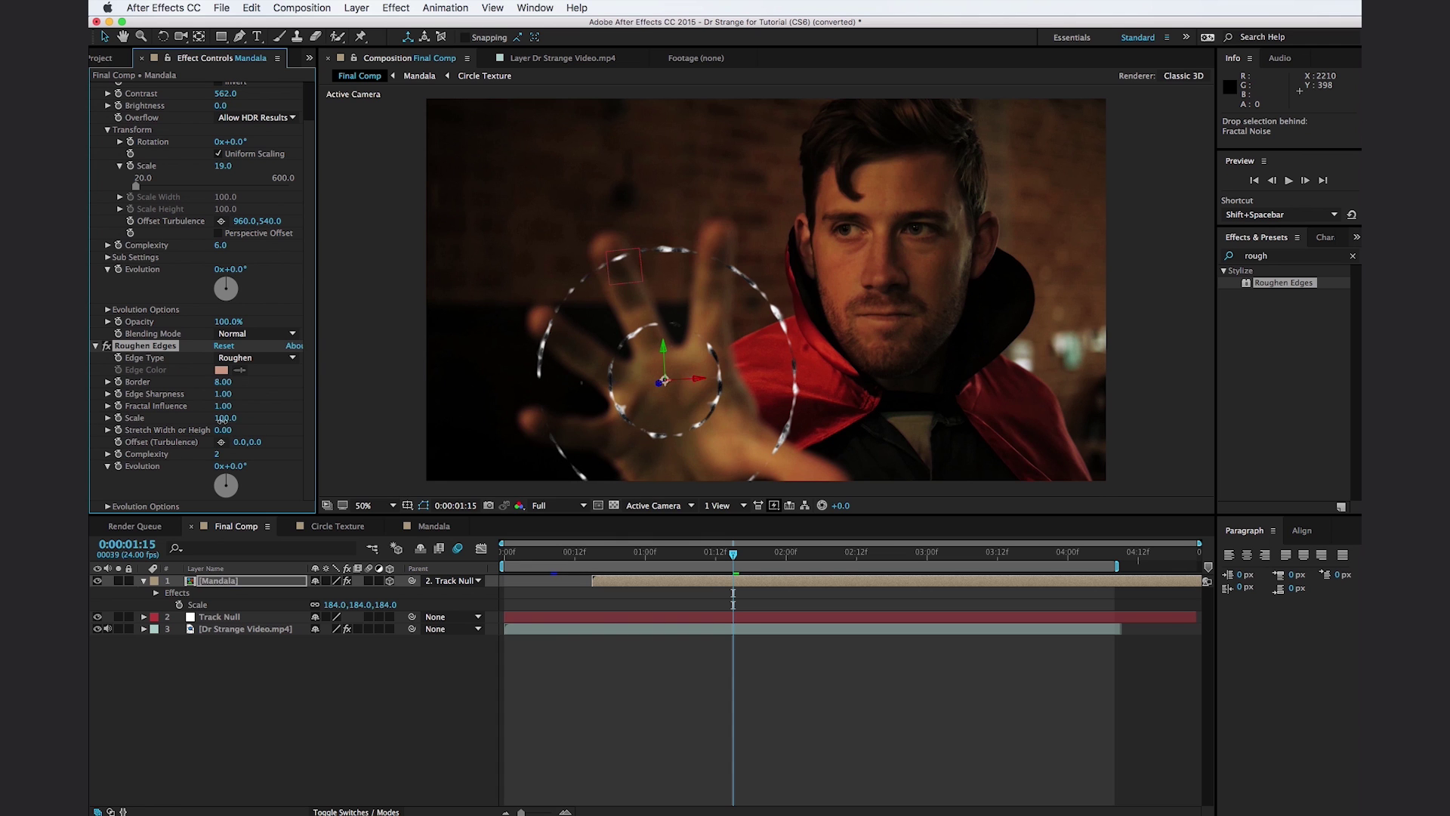
drag(221, 420, 171, 430)
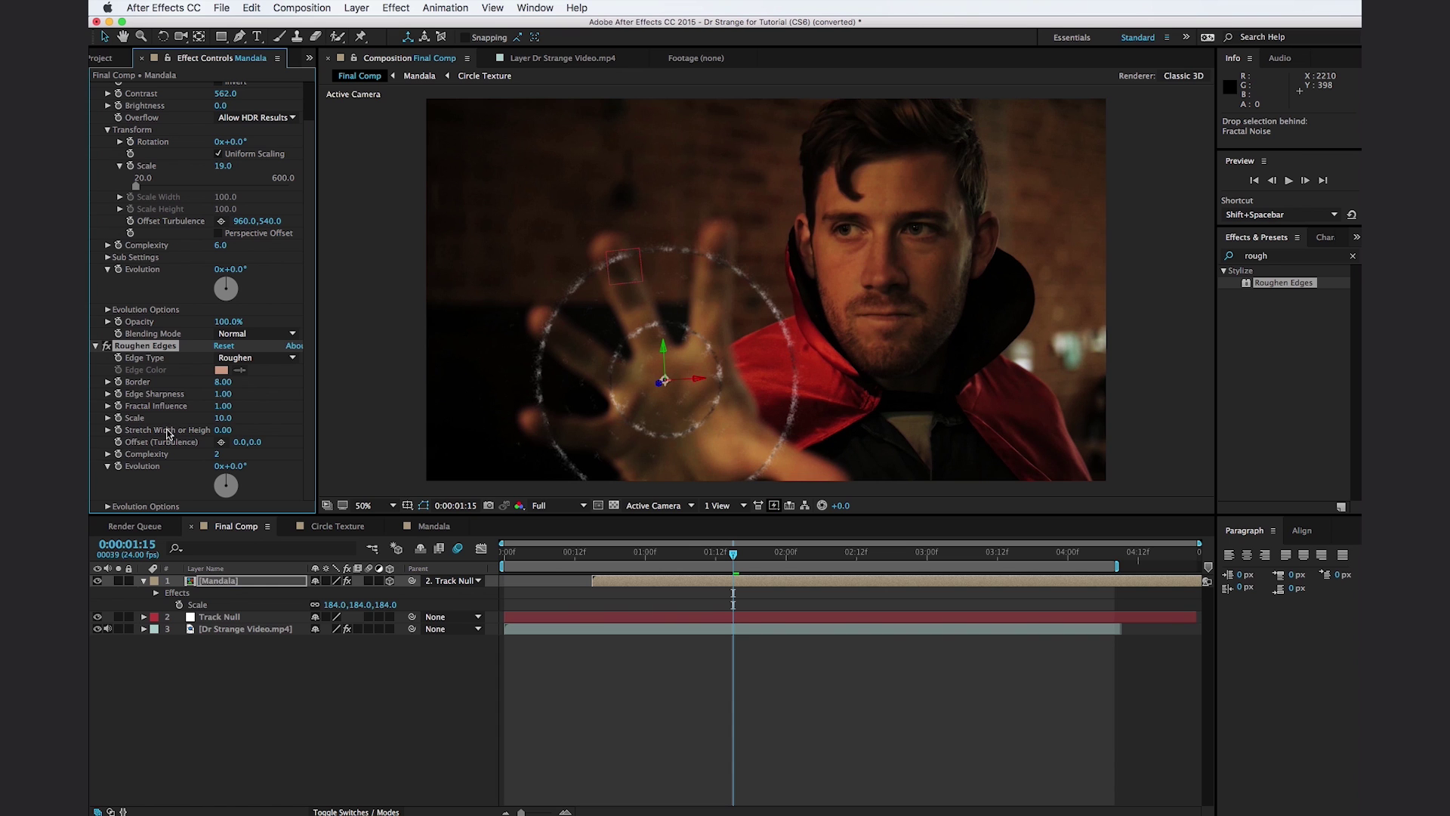
drag(234, 419, 261, 421)
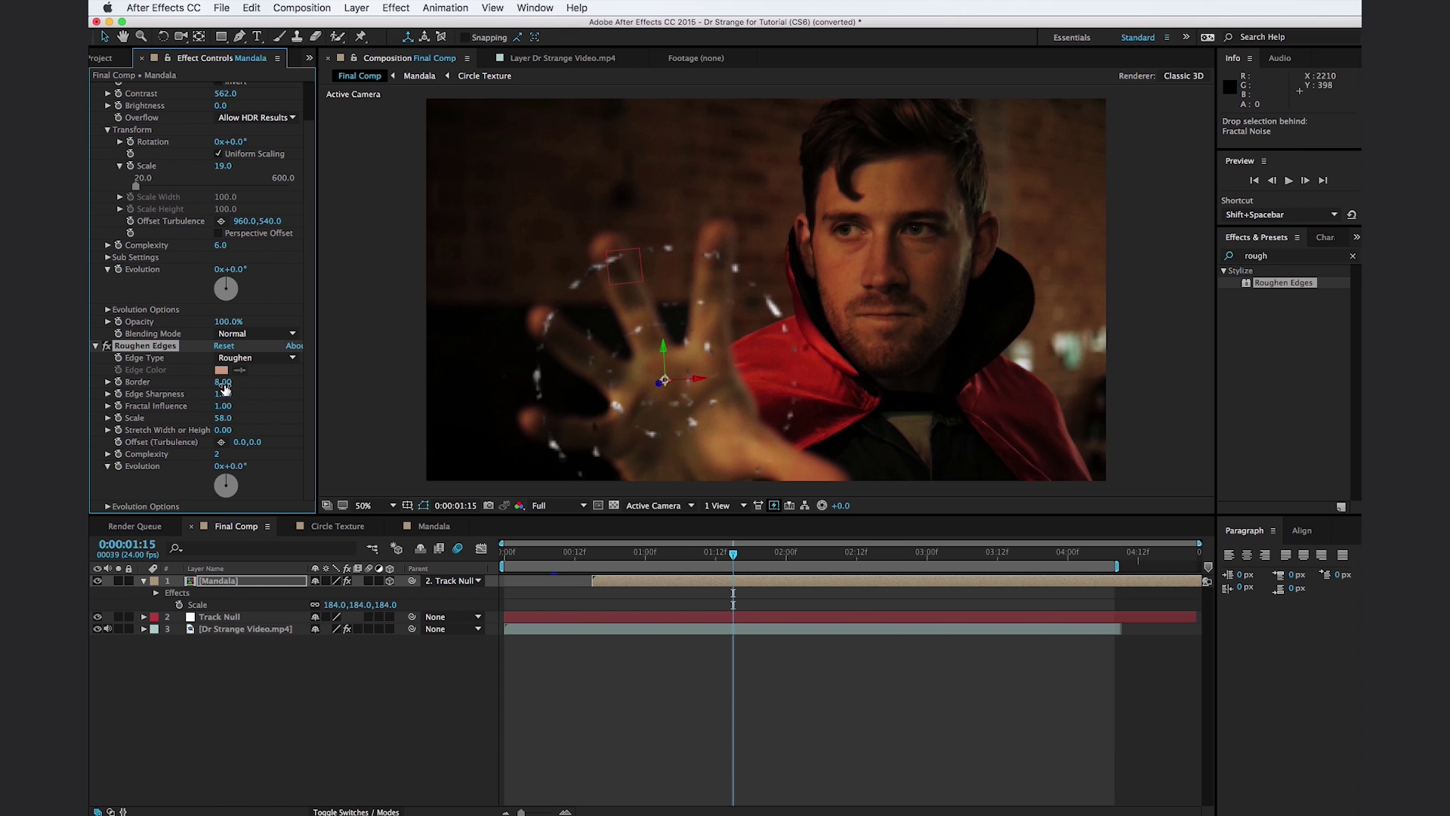
drag(223, 383, 206, 385)
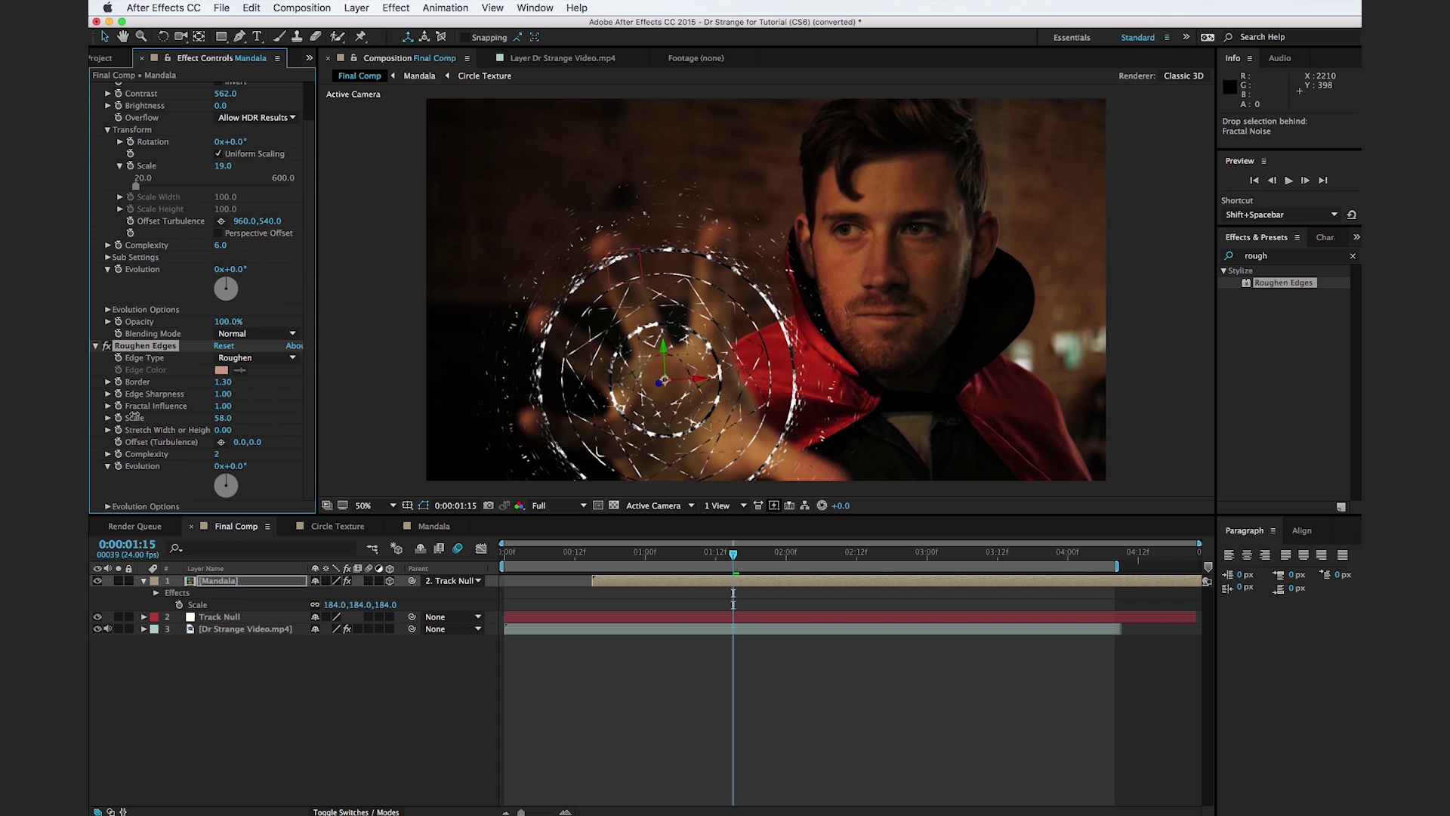
drag(132, 417, 113, 417)
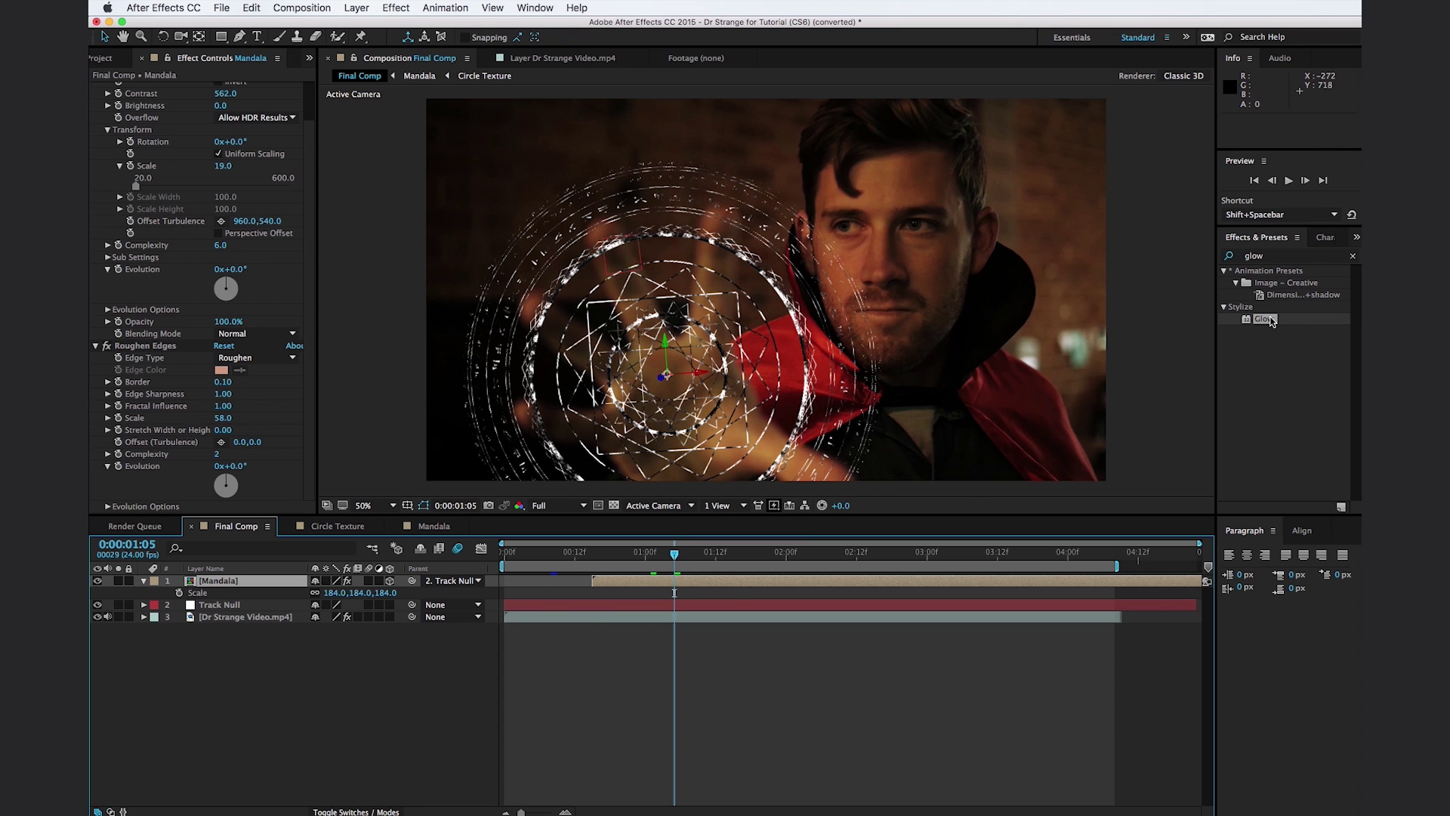
Apply the Stylize Glow effect to the Mandala layer after Roughen Edges.
drag(1272, 321, 437, 405)
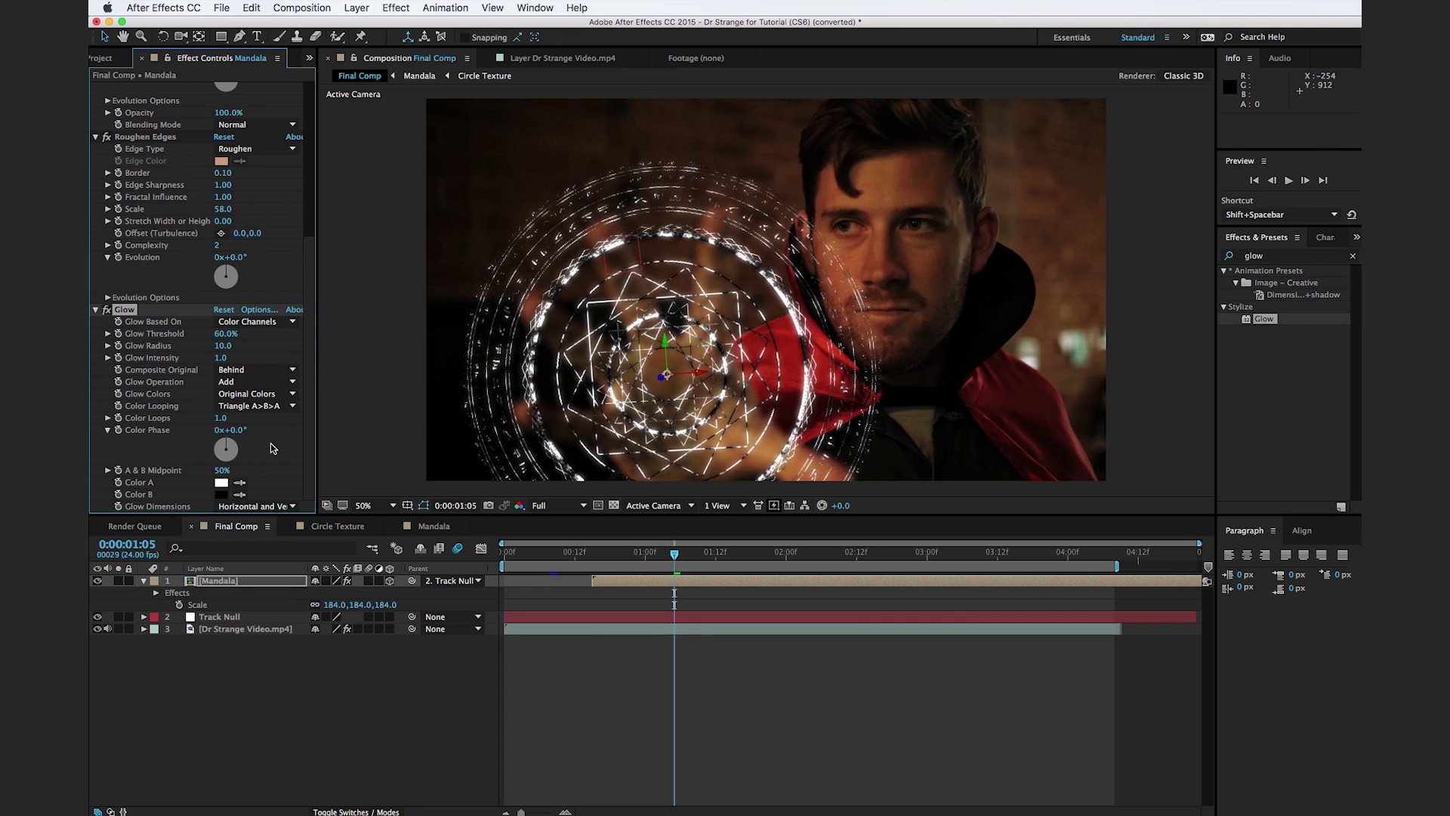
Switch the Mandala layer's Glow effect to A & B Colors and set Color A to a medium green.
click(252, 395)
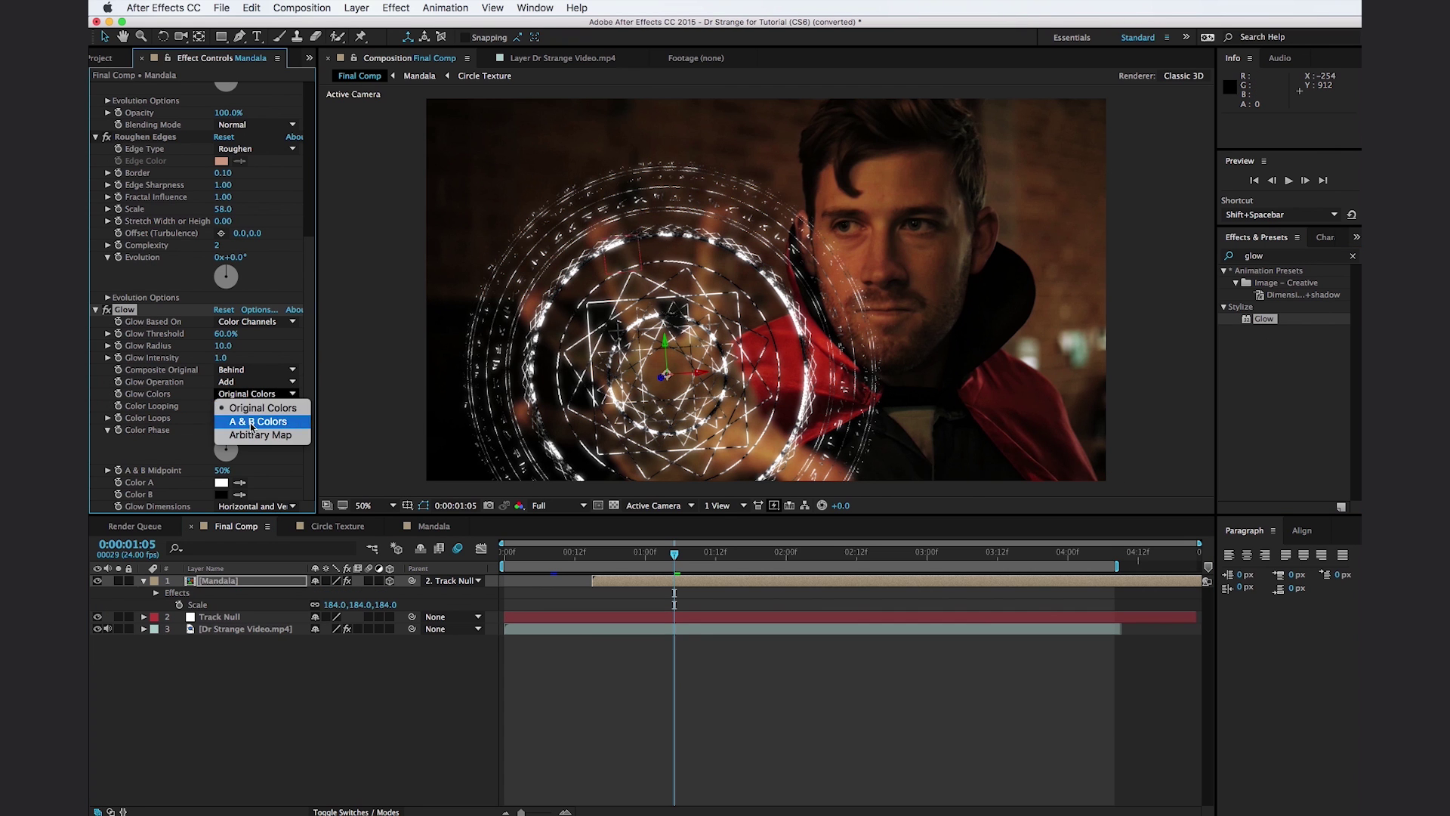
click(251, 427)
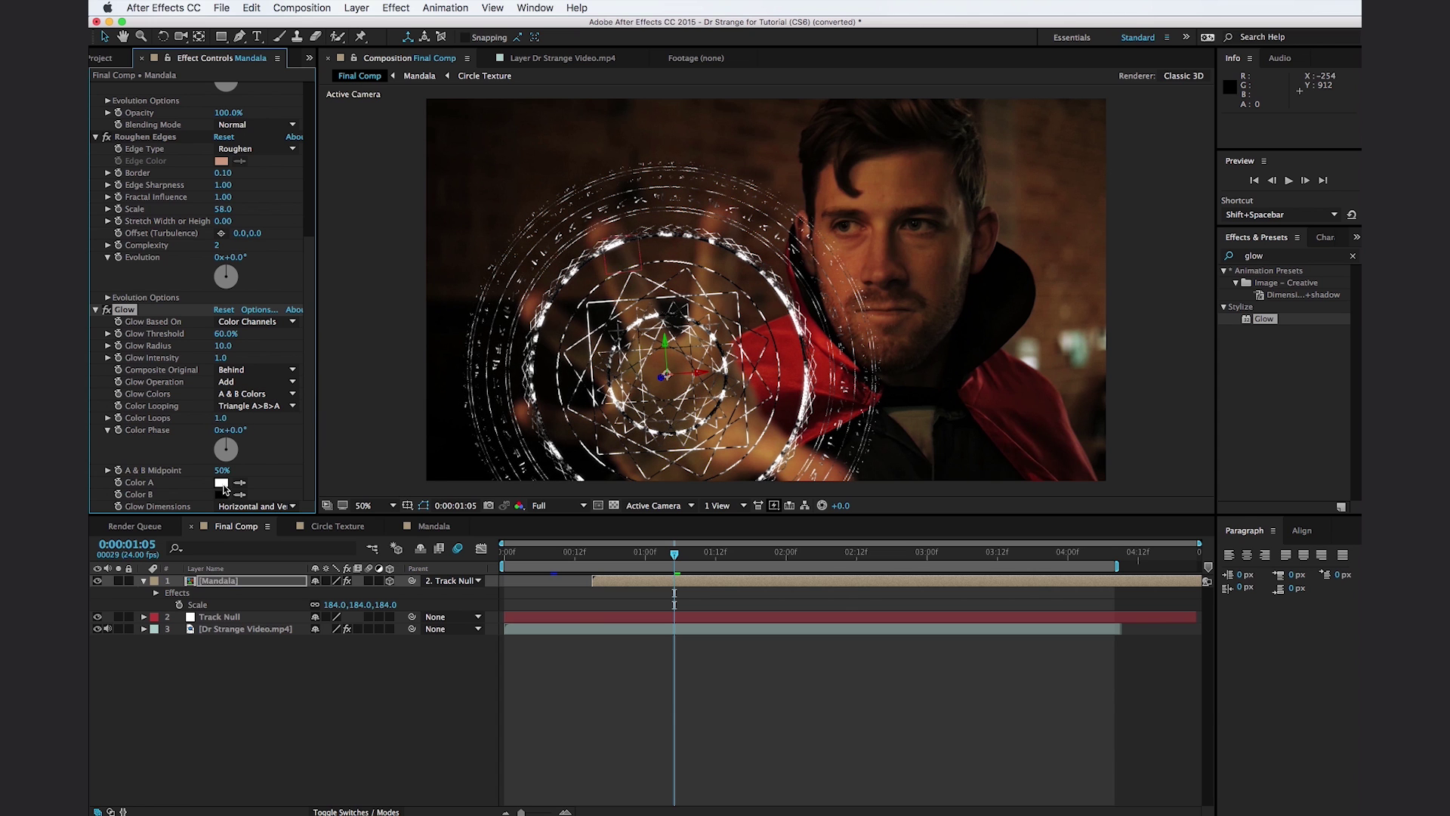
click(222, 484)
drag(1092, 630, 1093, 644)
click(1034, 593)
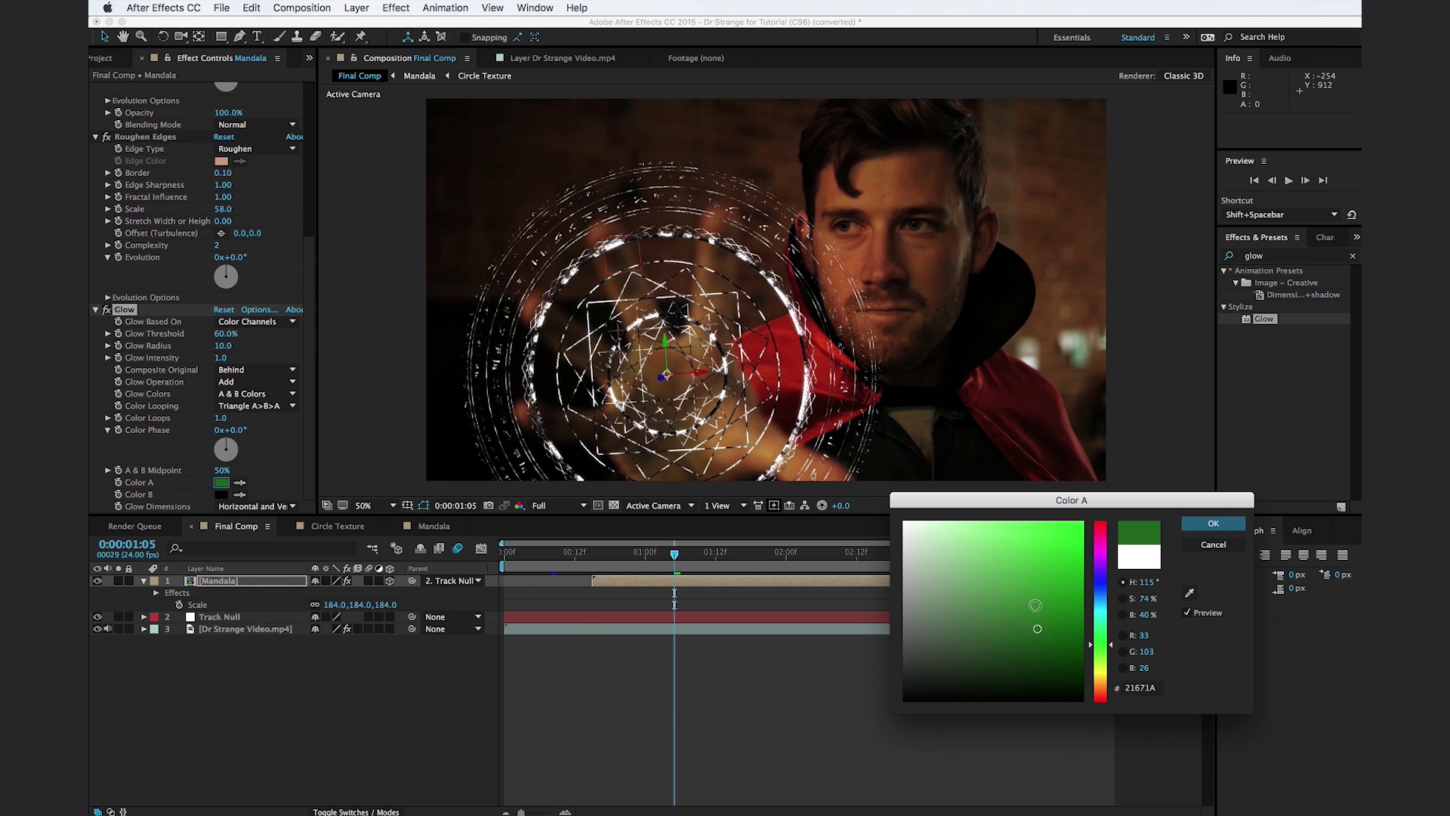
click(1212, 525)
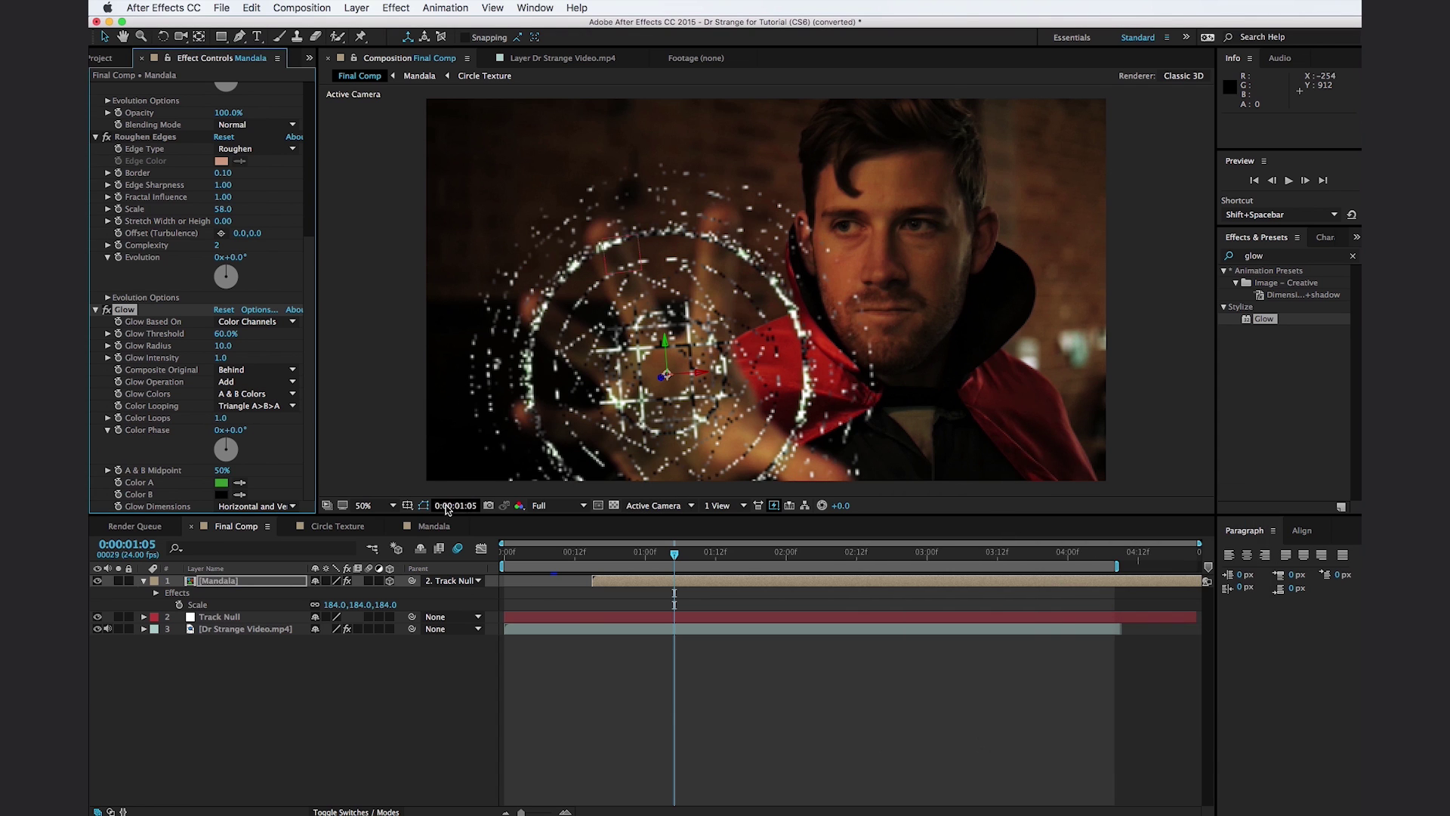
Set Color B of the Glow effect to a bright light green.
click(221, 494)
click(1092, 648)
click(1046, 624)
click(1046, 544)
click(1212, 523)
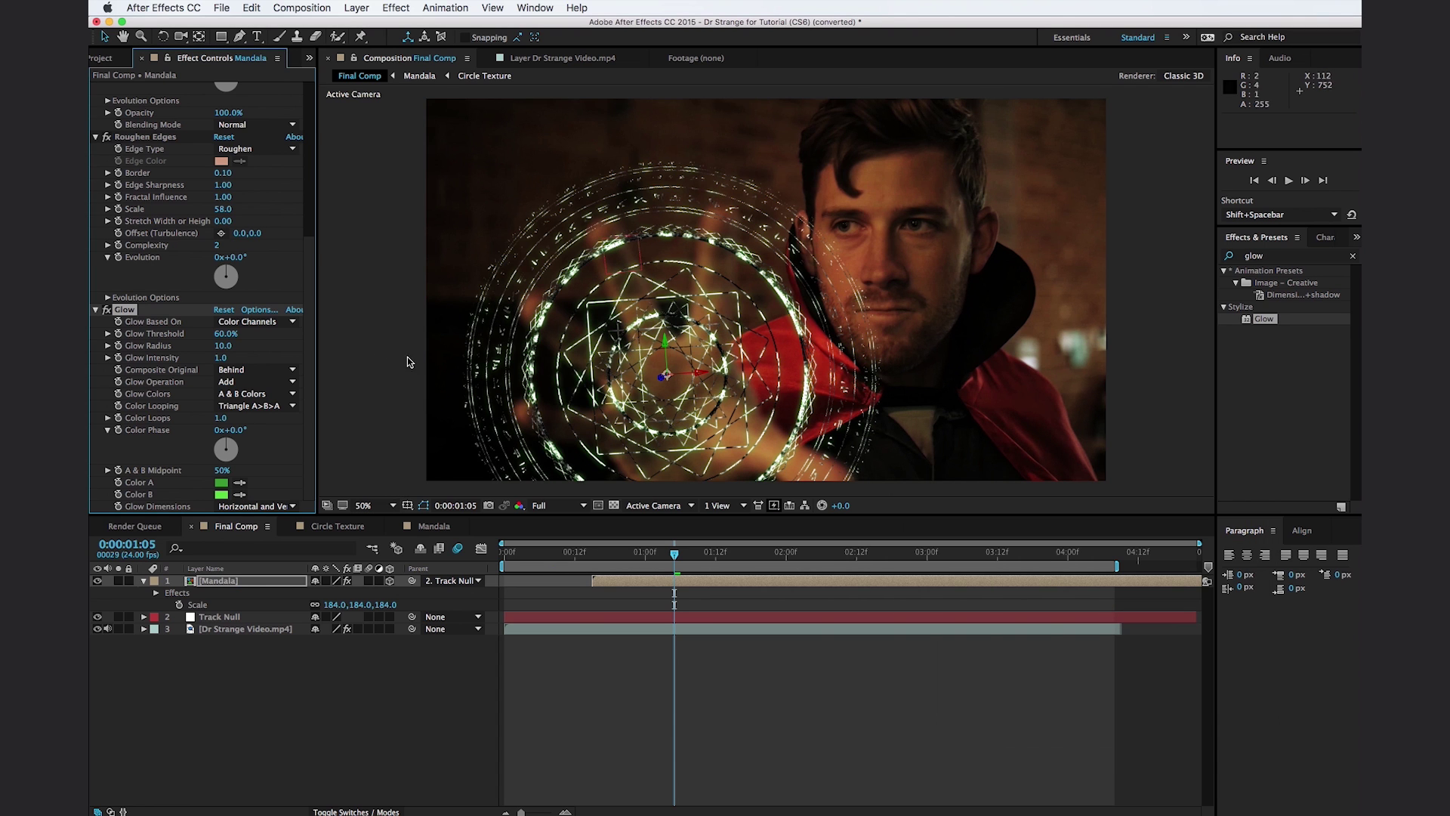
Set the Glow effect's threshold to 1.2%, radius to 36 and intensity to 1.7.
drag(227, 333, 100, 373)
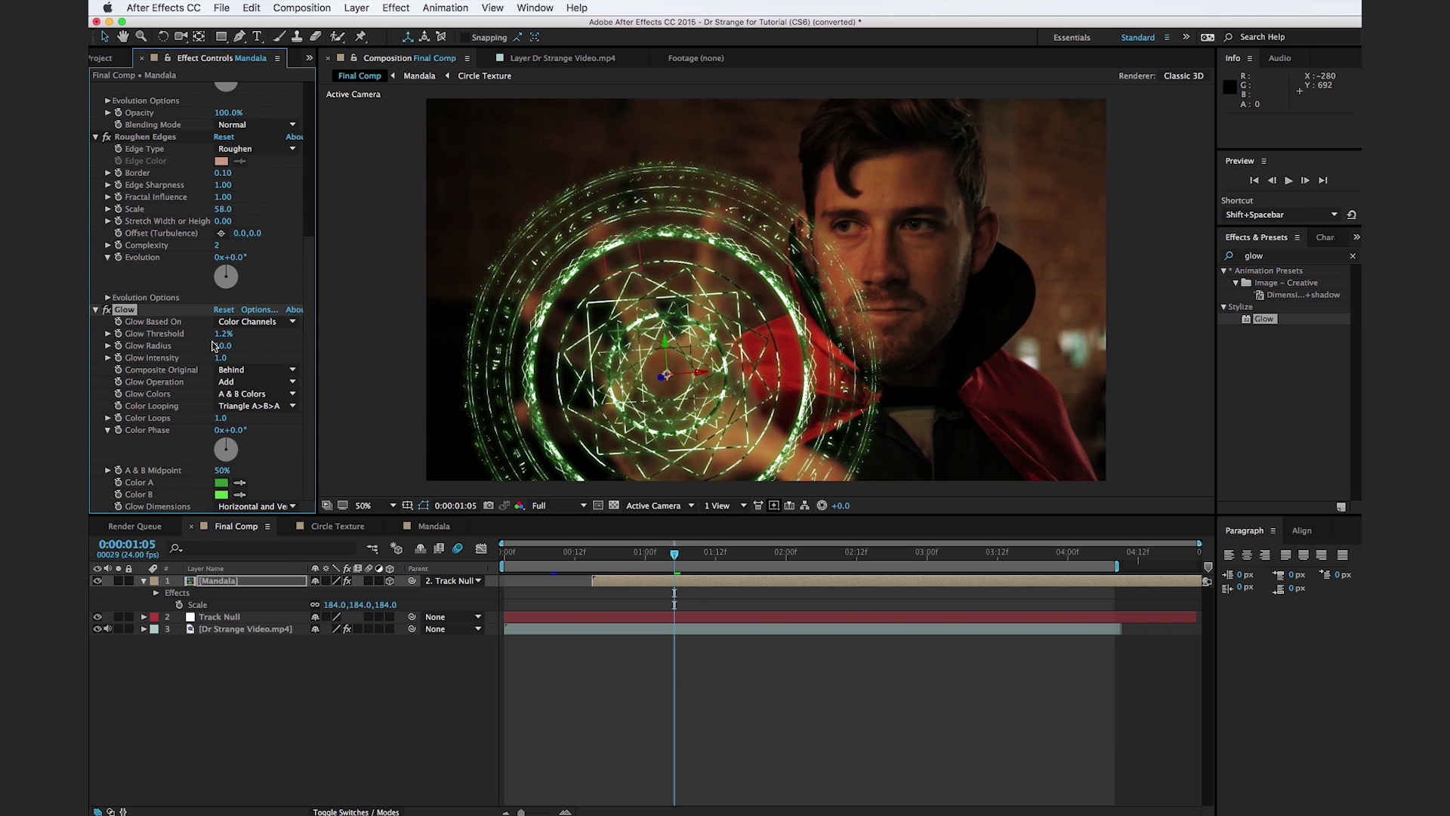
drag(218, 352, 234, 347)
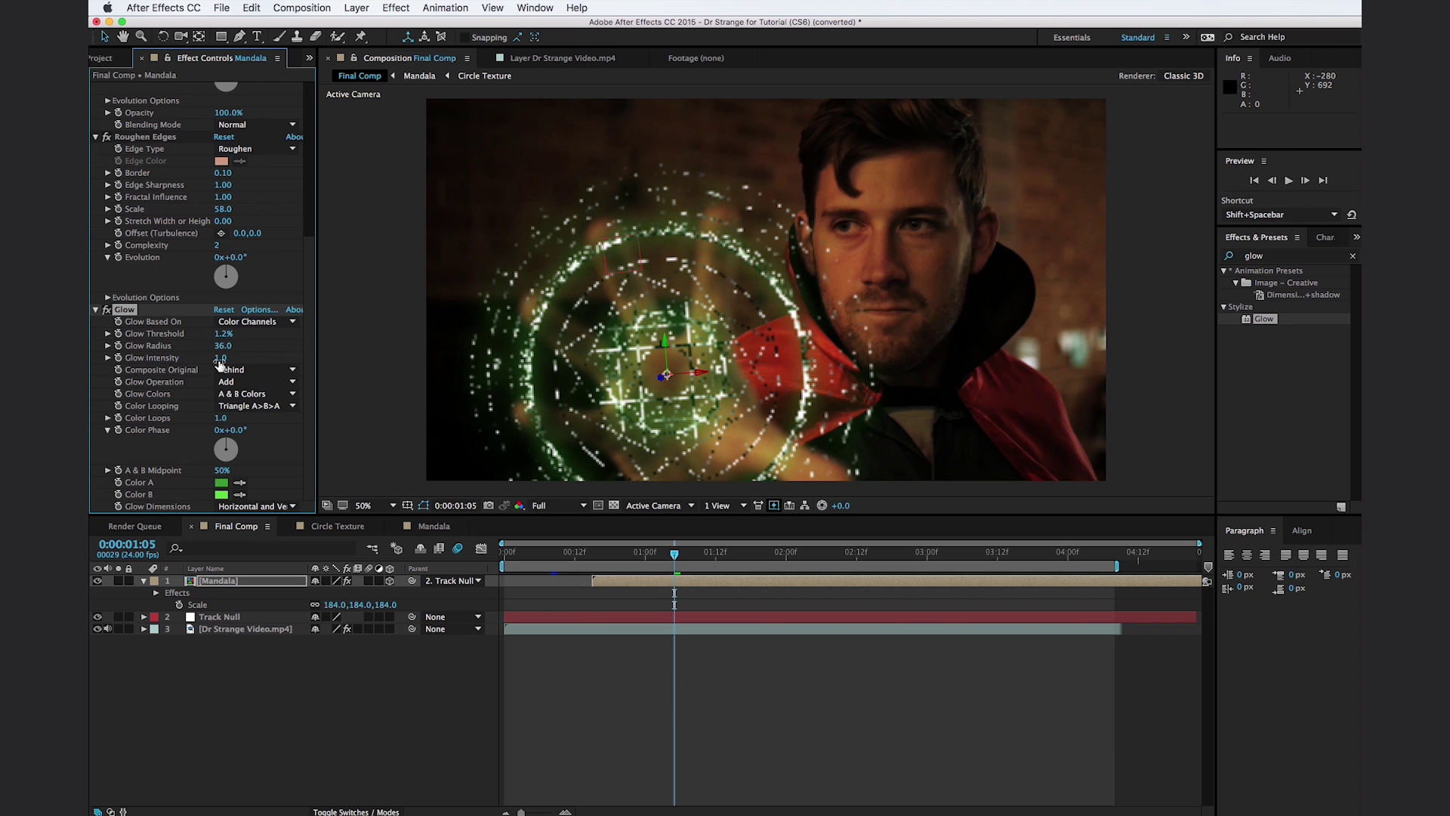
drag(220, 359, 256, 375)
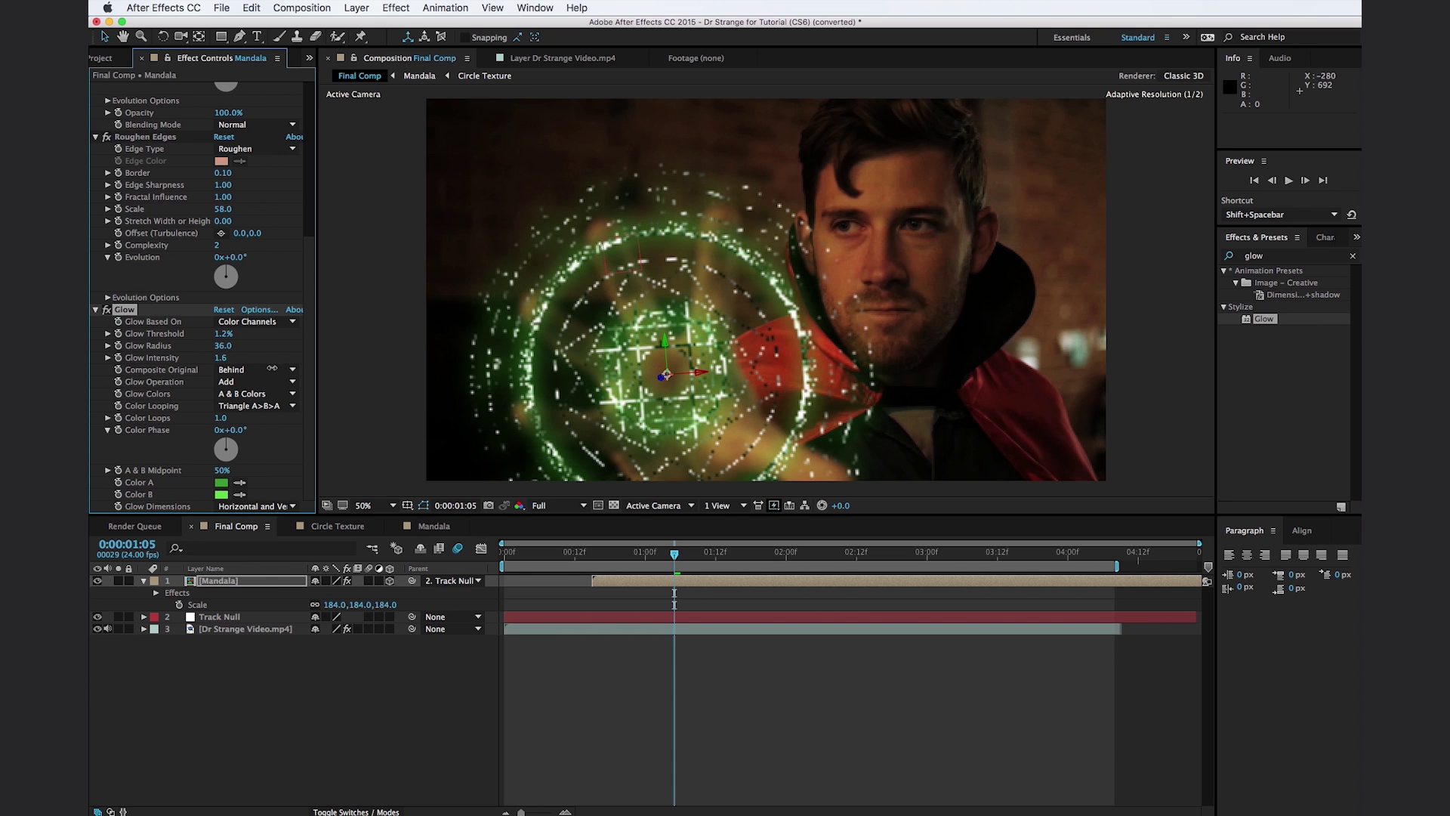
Duplicate the Glow effect and set the copy's threshold to 68.2%, radius to 276 and intensity to 1.5.
key(super+z)
key(super+d)
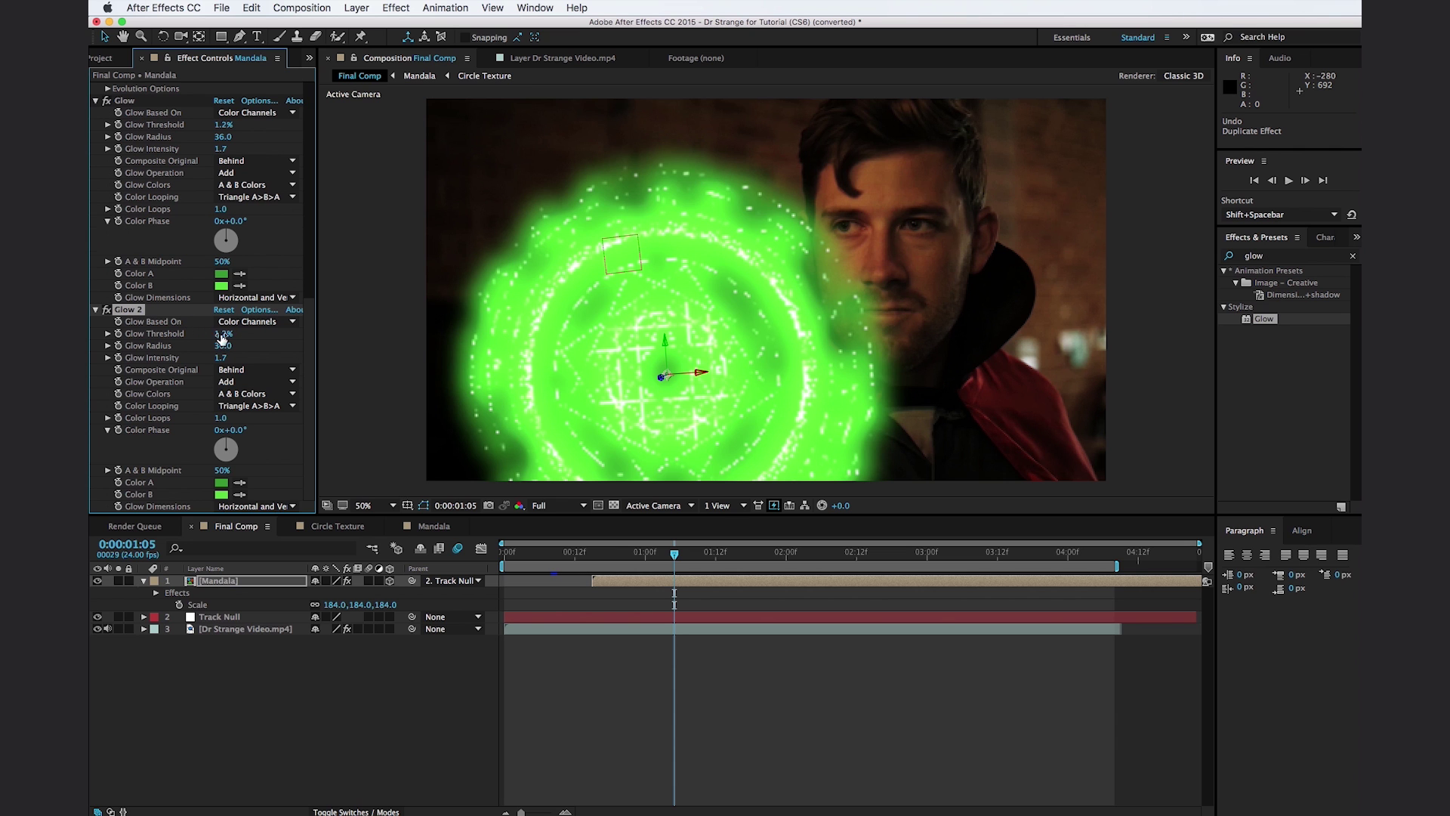
drag(221, 333, 333, 338)
drag(223, 347, 297, 352)
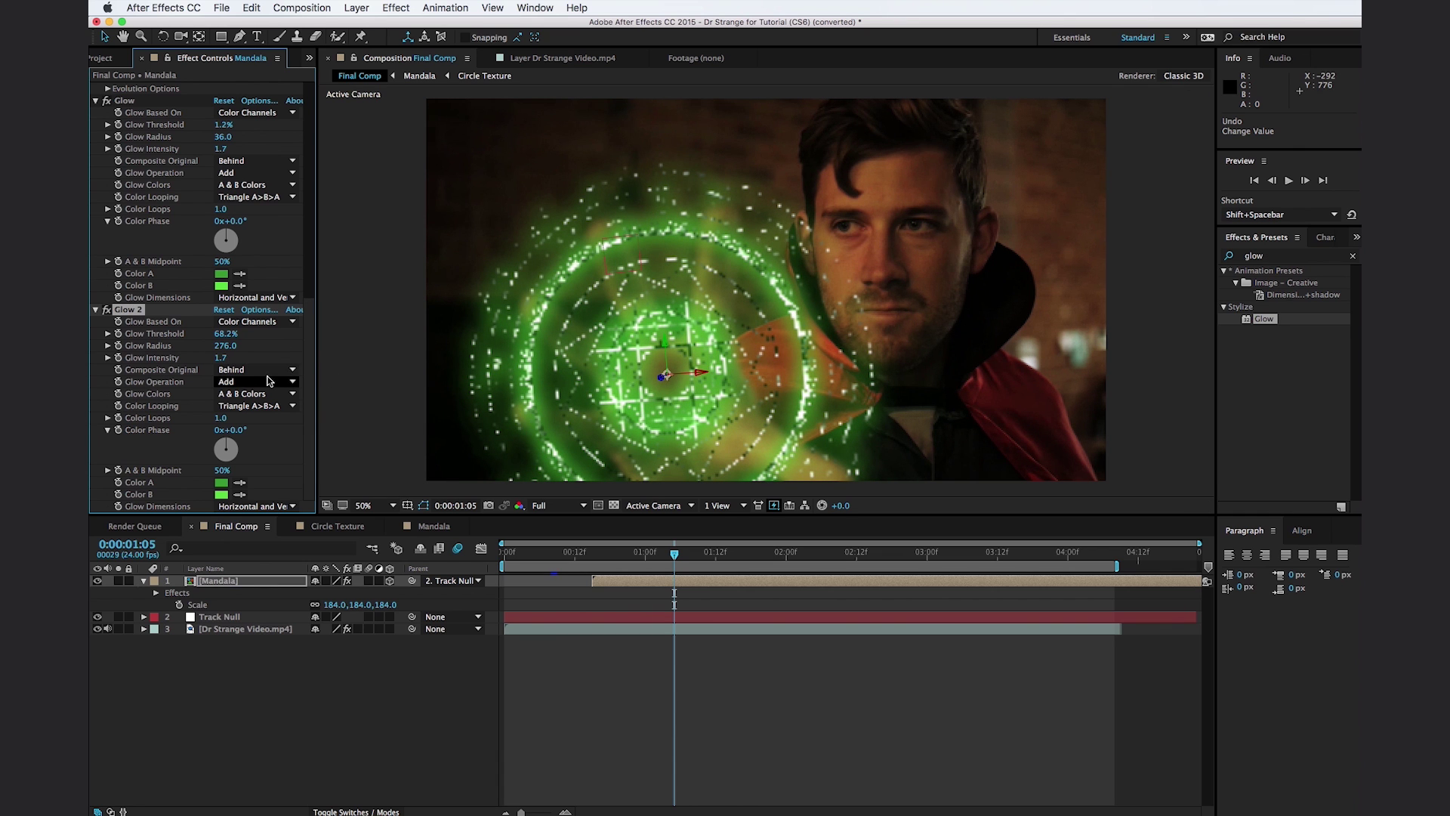
drag(220, 358, 142, 398)
Set the original Glow effect's intensity to 1.0 and the Mandala layer's scale to 185%.
drag(218, 149, 756, 468)
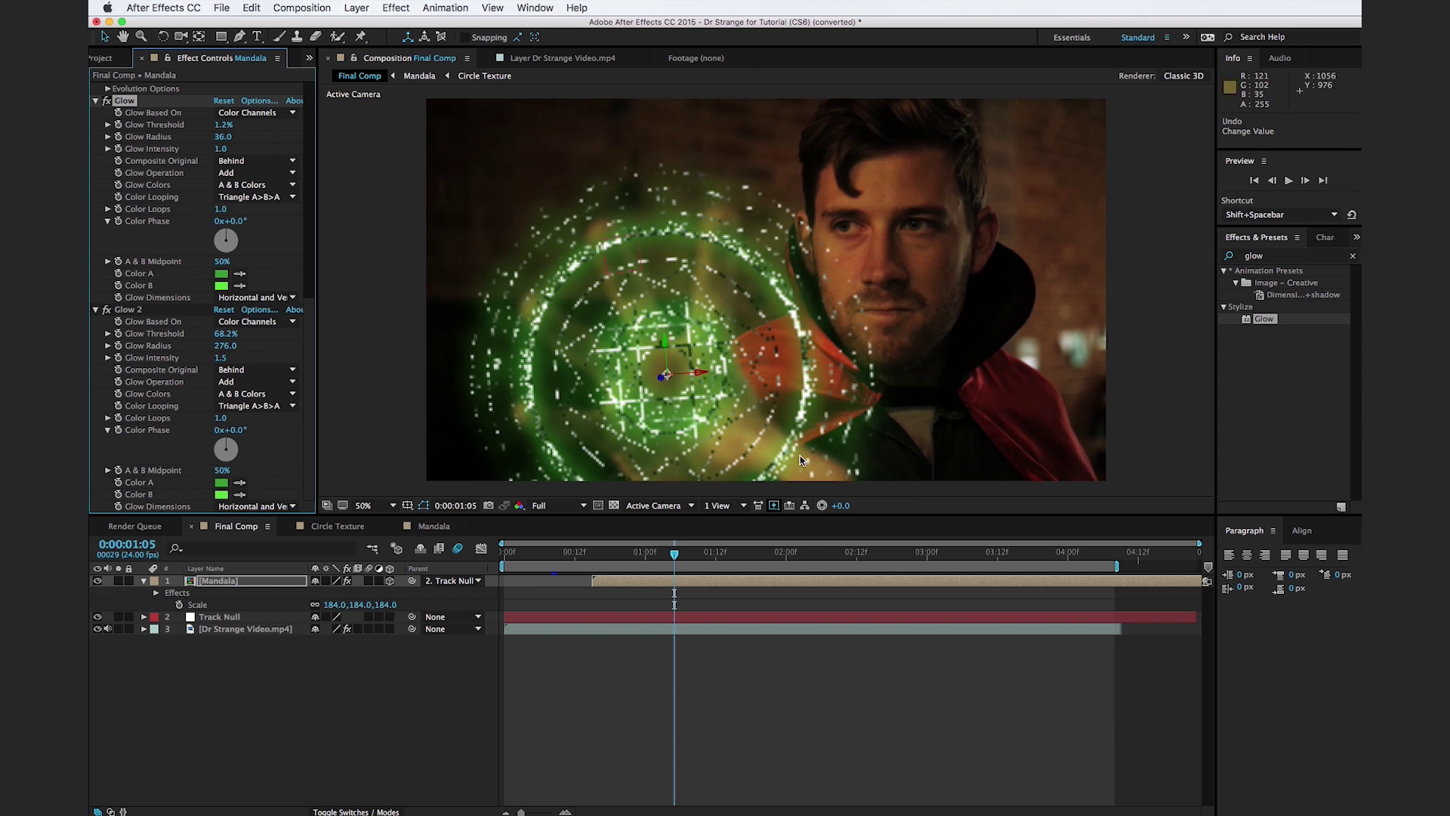
click(671, 553)
click(674, 553)
key(s)
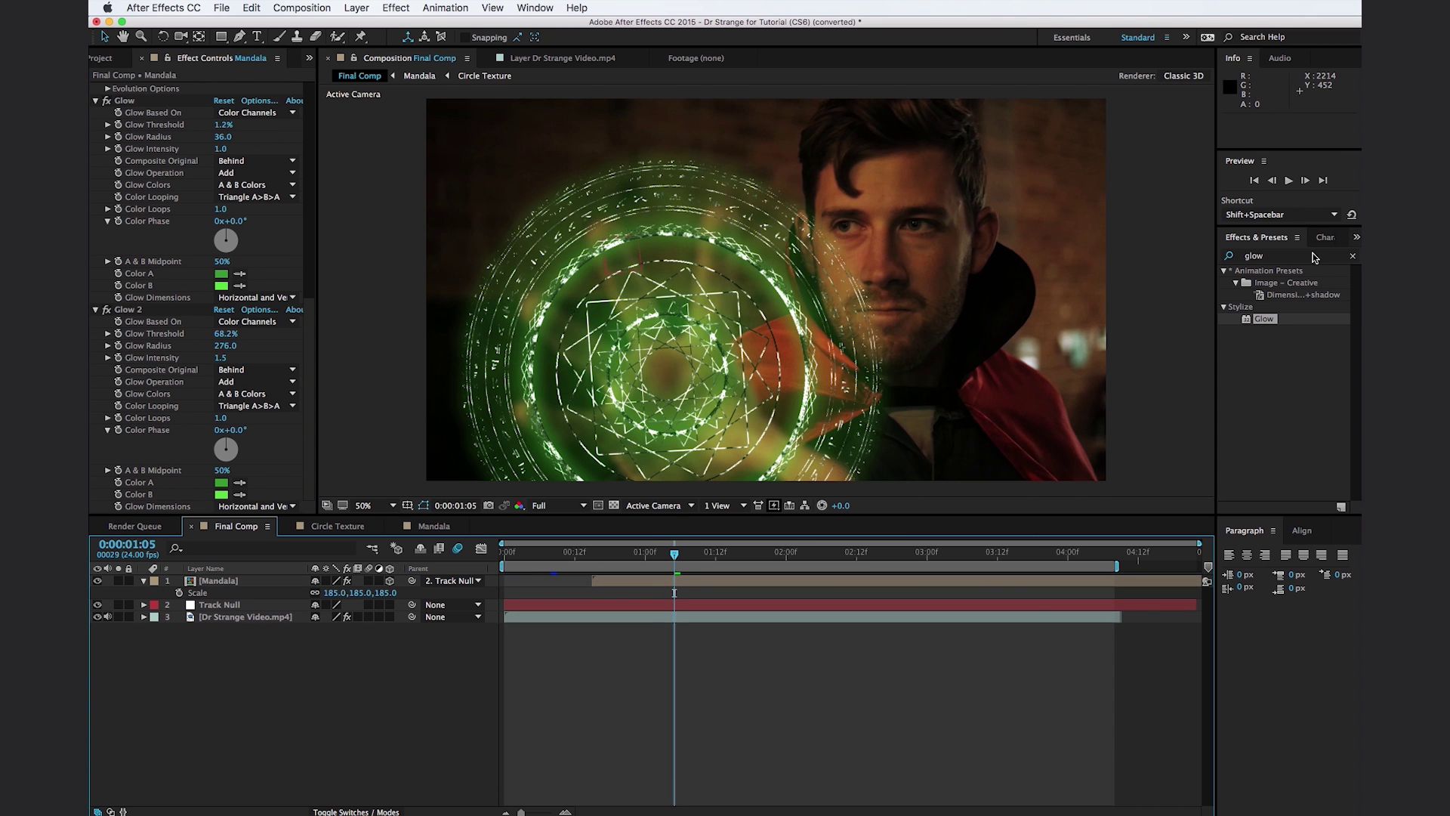
Apply the Tint effect to the Mandala layer and map black to the light green 45FF7A.
key(super+5)
text(tint)
drag(1261, 324, 249, 576)
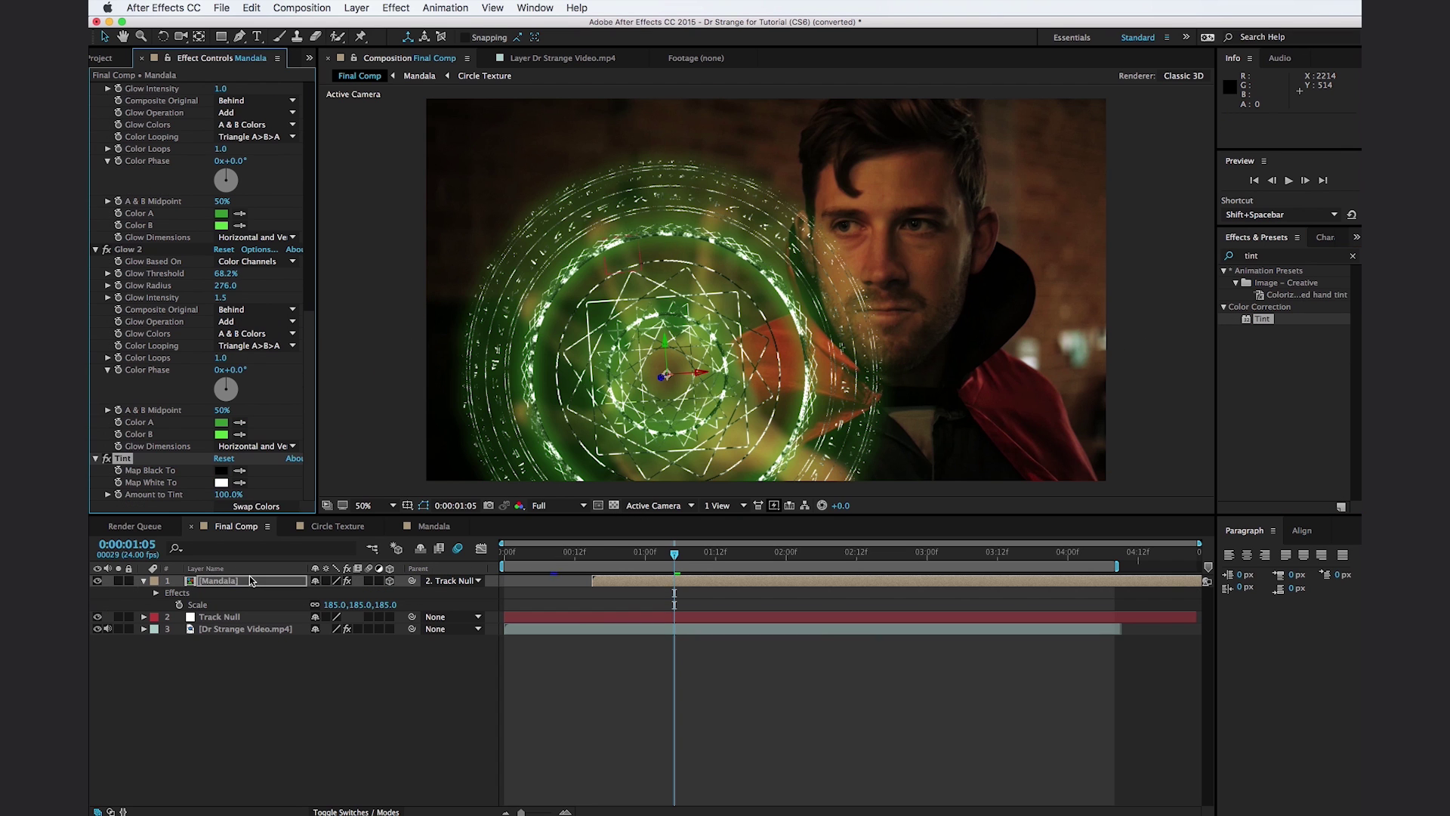
click(221, 471)
drag(1102, 646, 1104, 636)
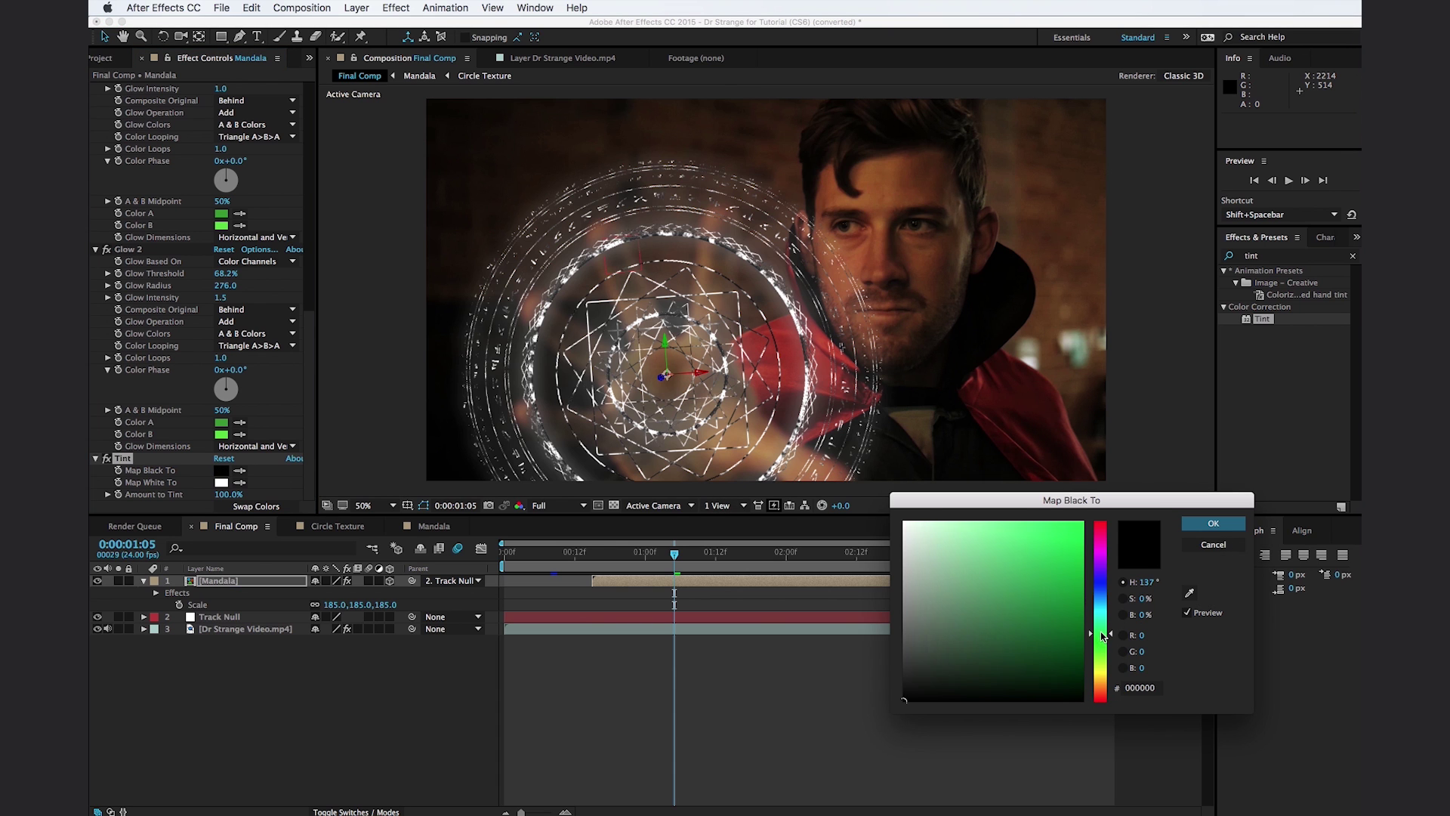
drag(1038, 602, 1035, 516)
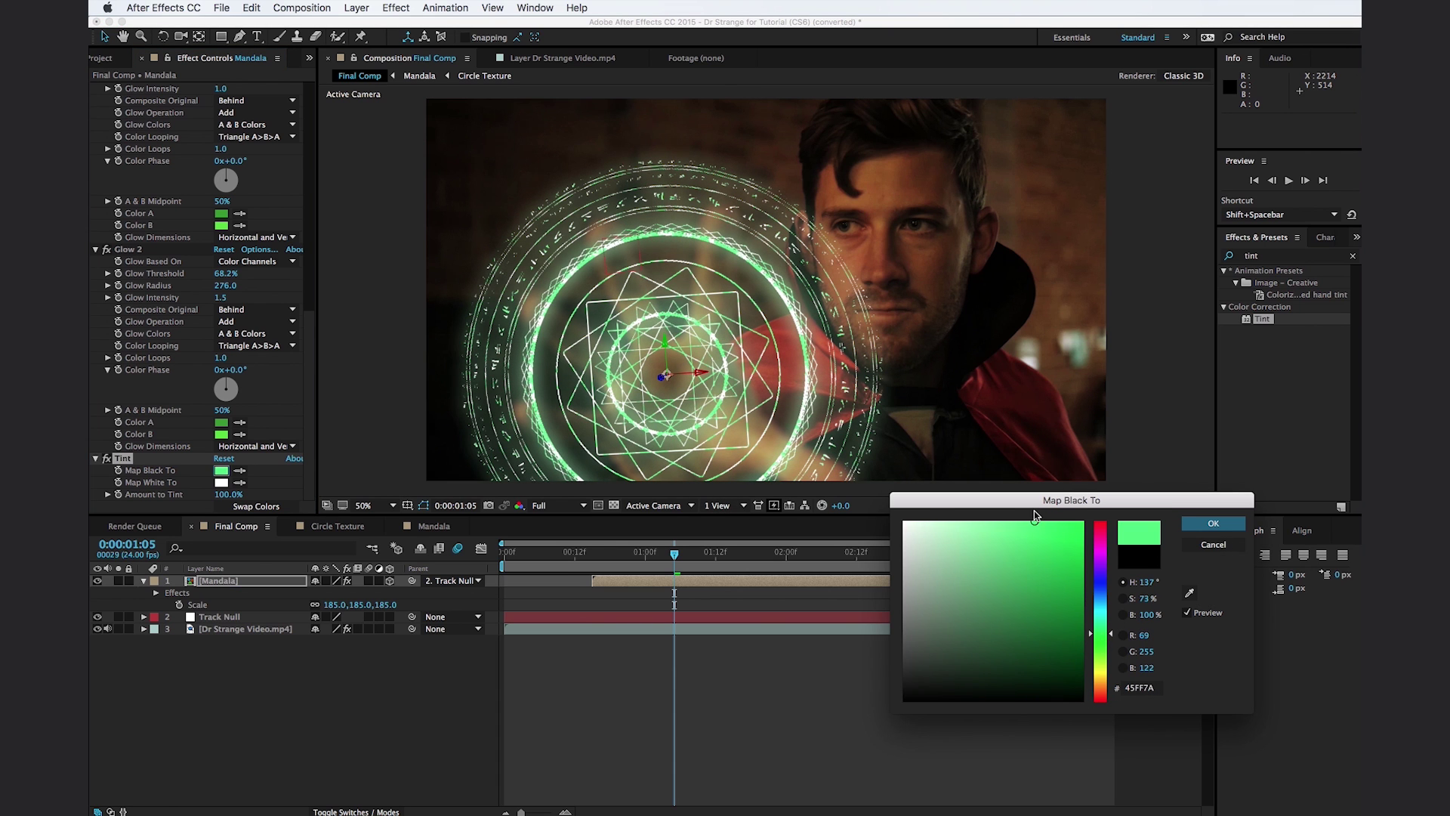
click(1209, 522)
Map white to the turquoise color 42DDC6 in the Tint effect.
click(221, 483)
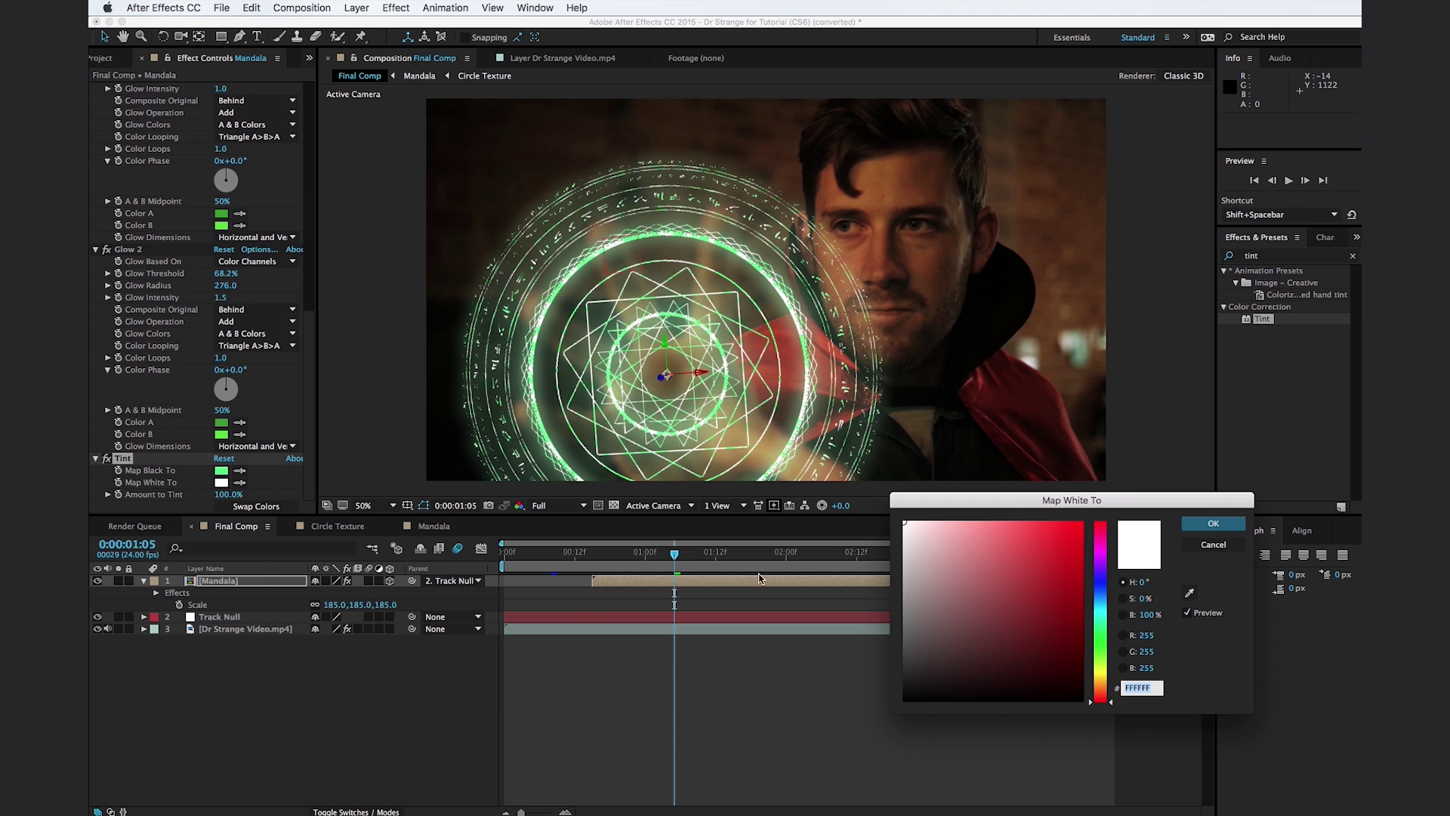
drag(1099, 644, 1103, 615)
click(1029, 542)
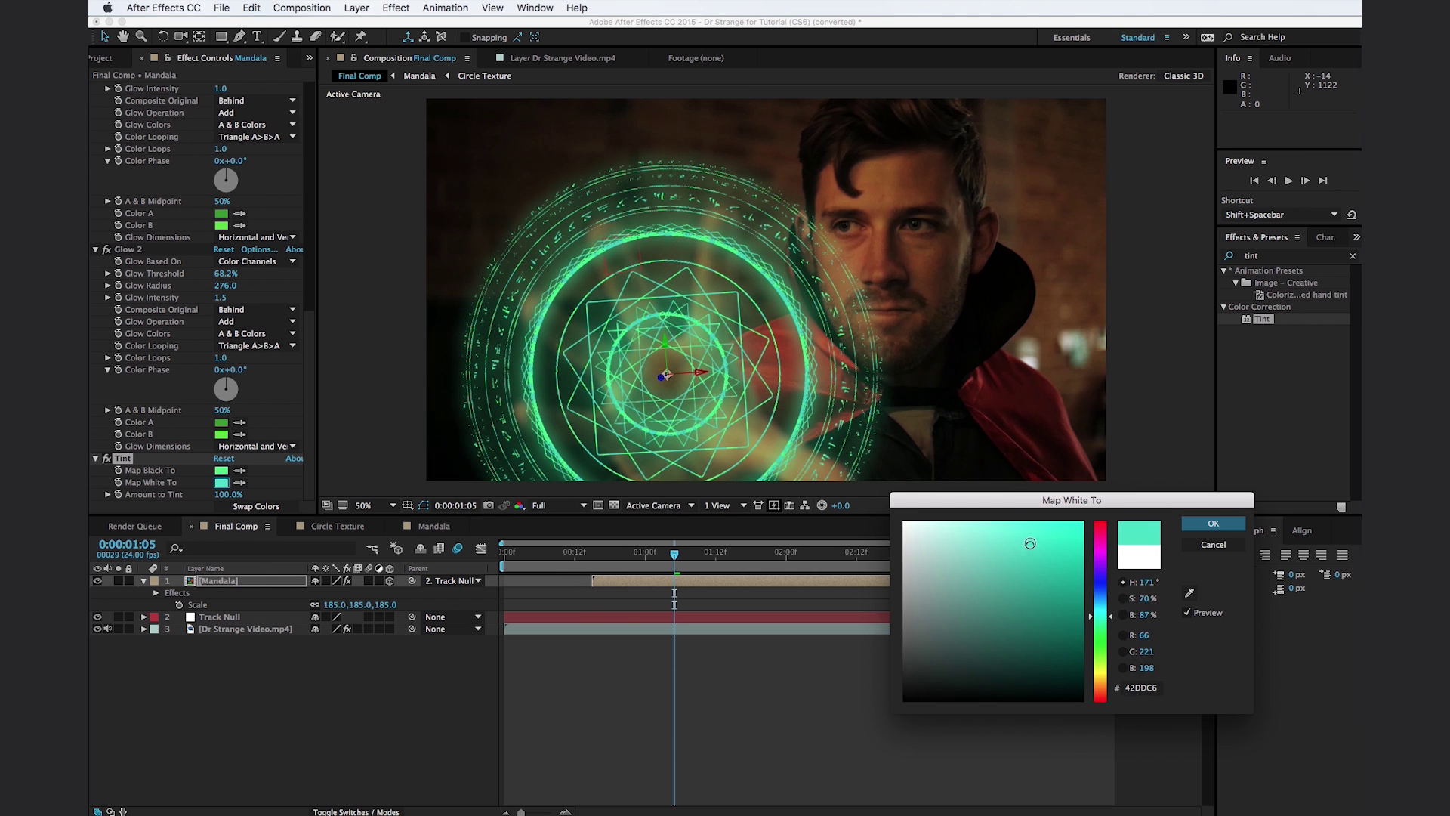
click(1213, 523)
click(333, 674)
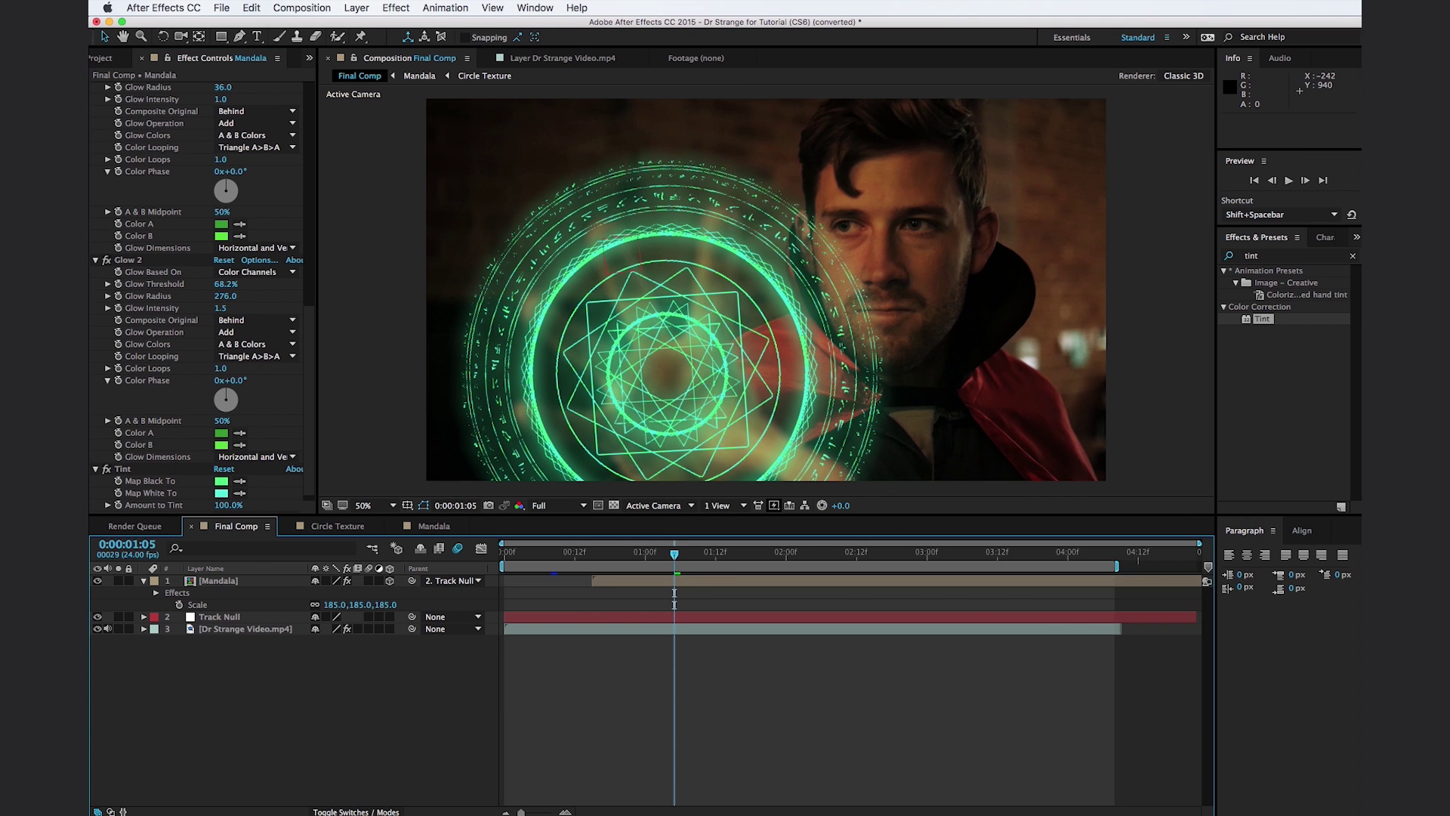
Set the Mandala layer's blending mode to Add and its opacity to 61%.
click(355, 812)
click(341, 582)
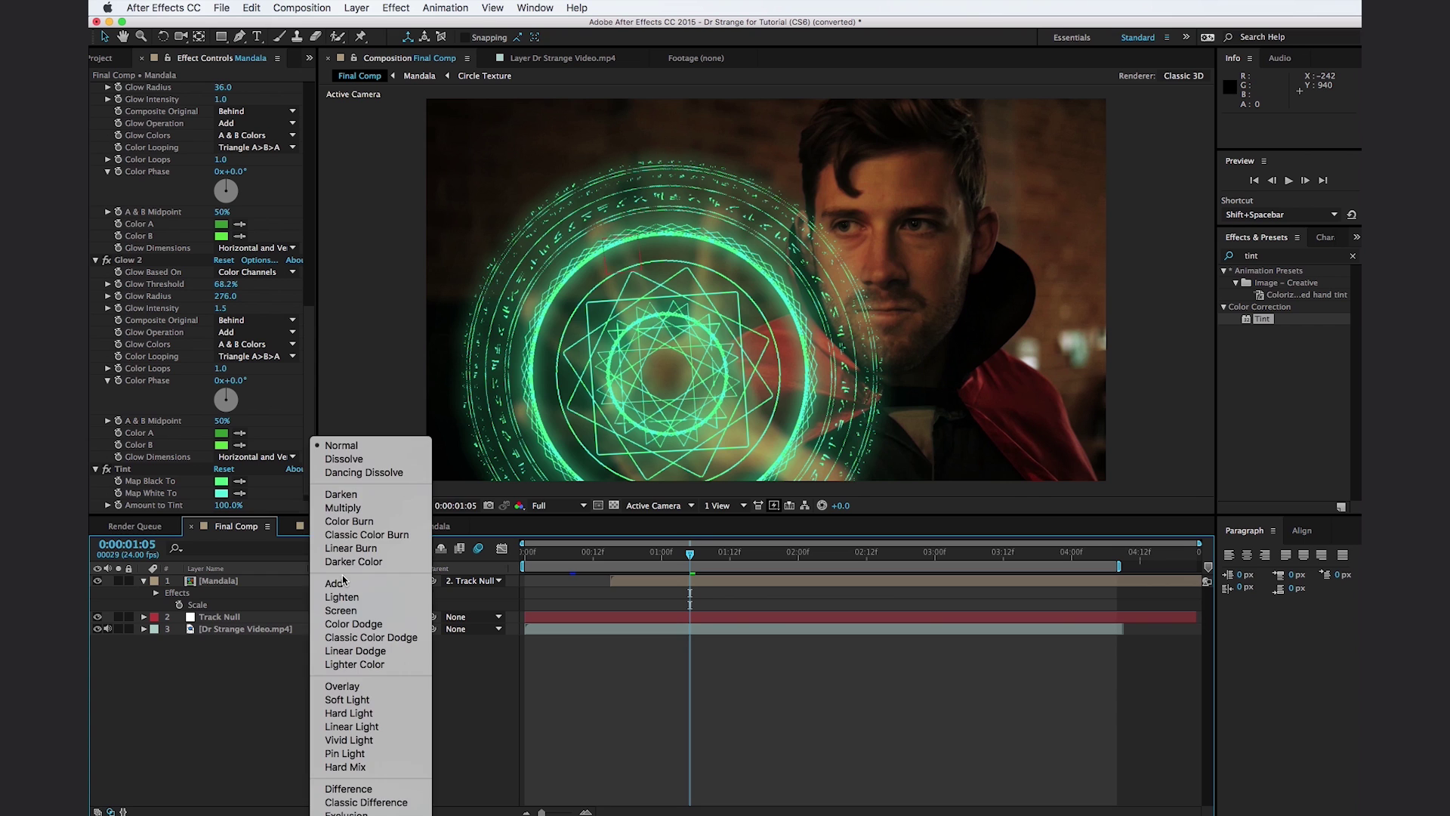
click(341, 585)
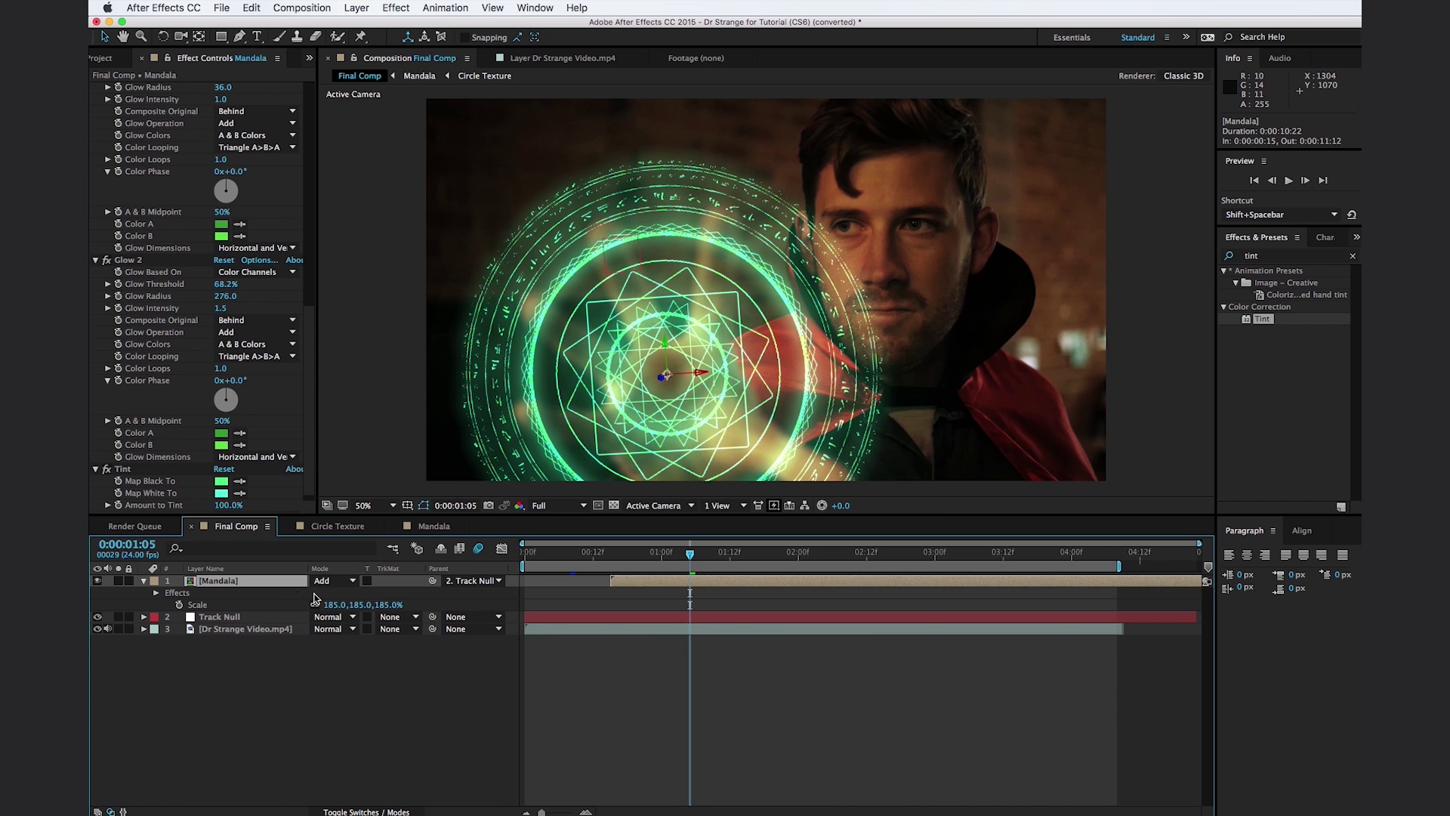
key(t)
drag(318, 593, 280, 602)
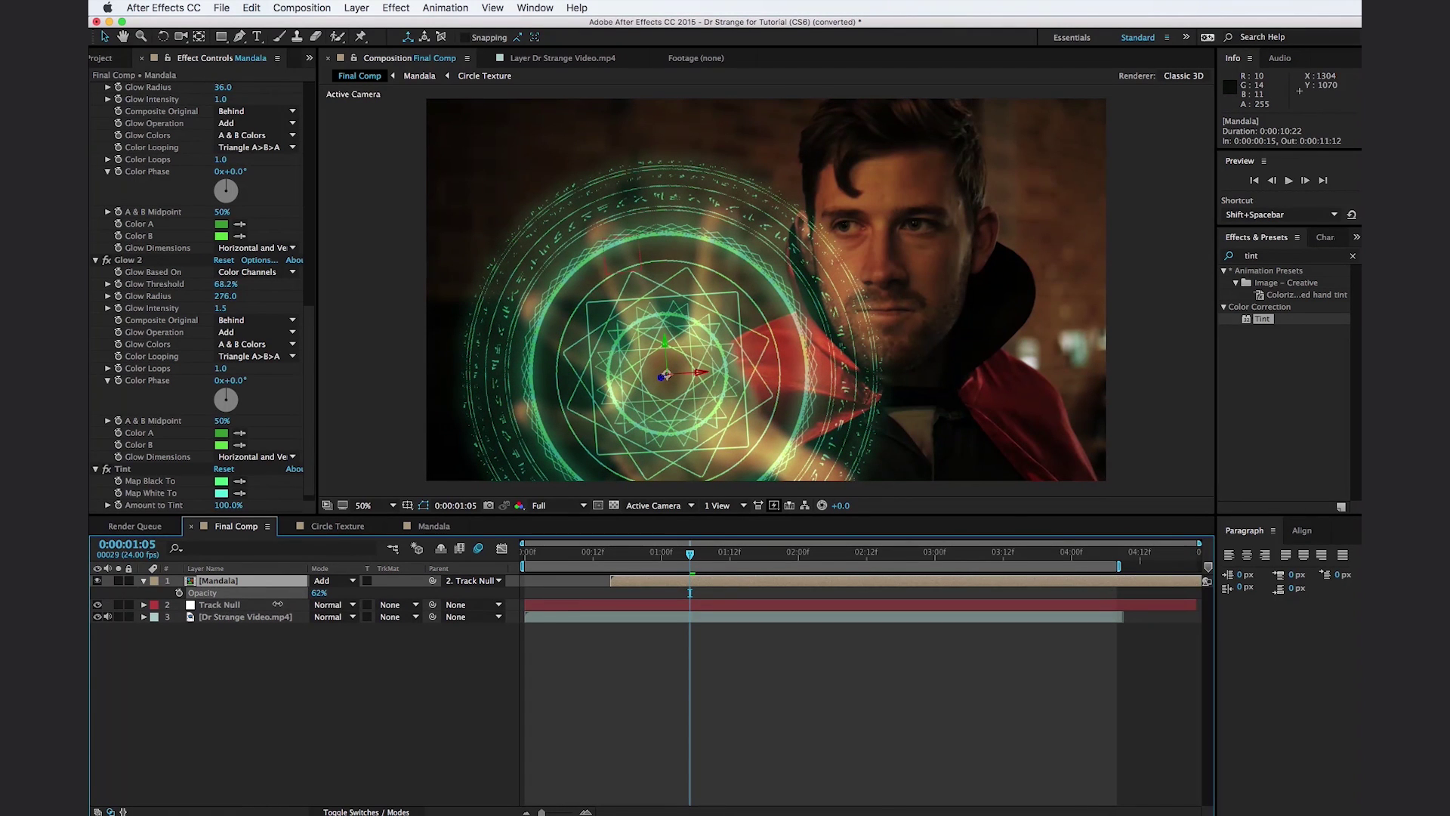
drag(277, 604, 276, 605)
key(F2)
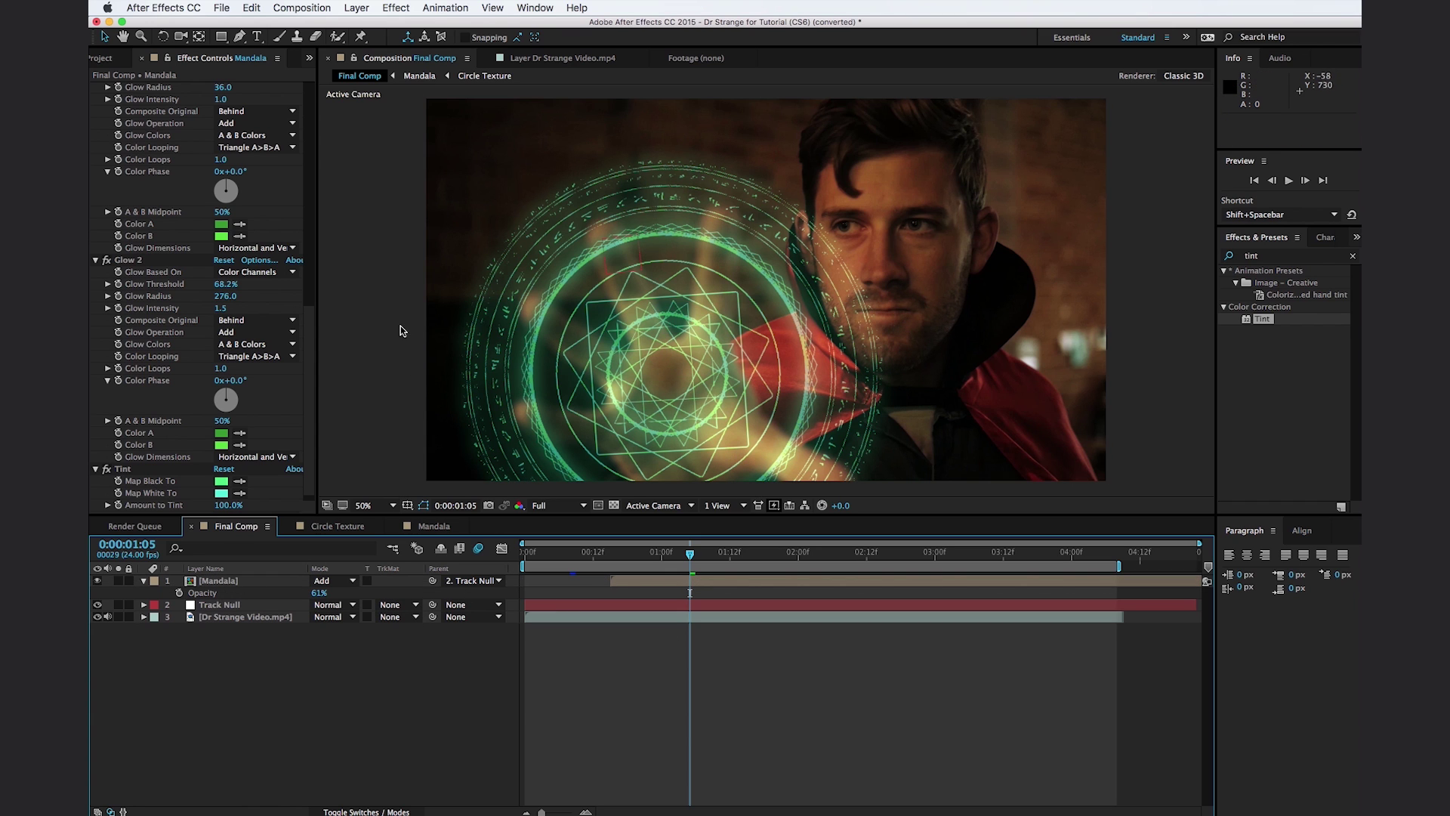
Create a bright green 1920 × 1080 solid named Glow above the Mandala layer and set its opacity to 12%.
click(357, 8)
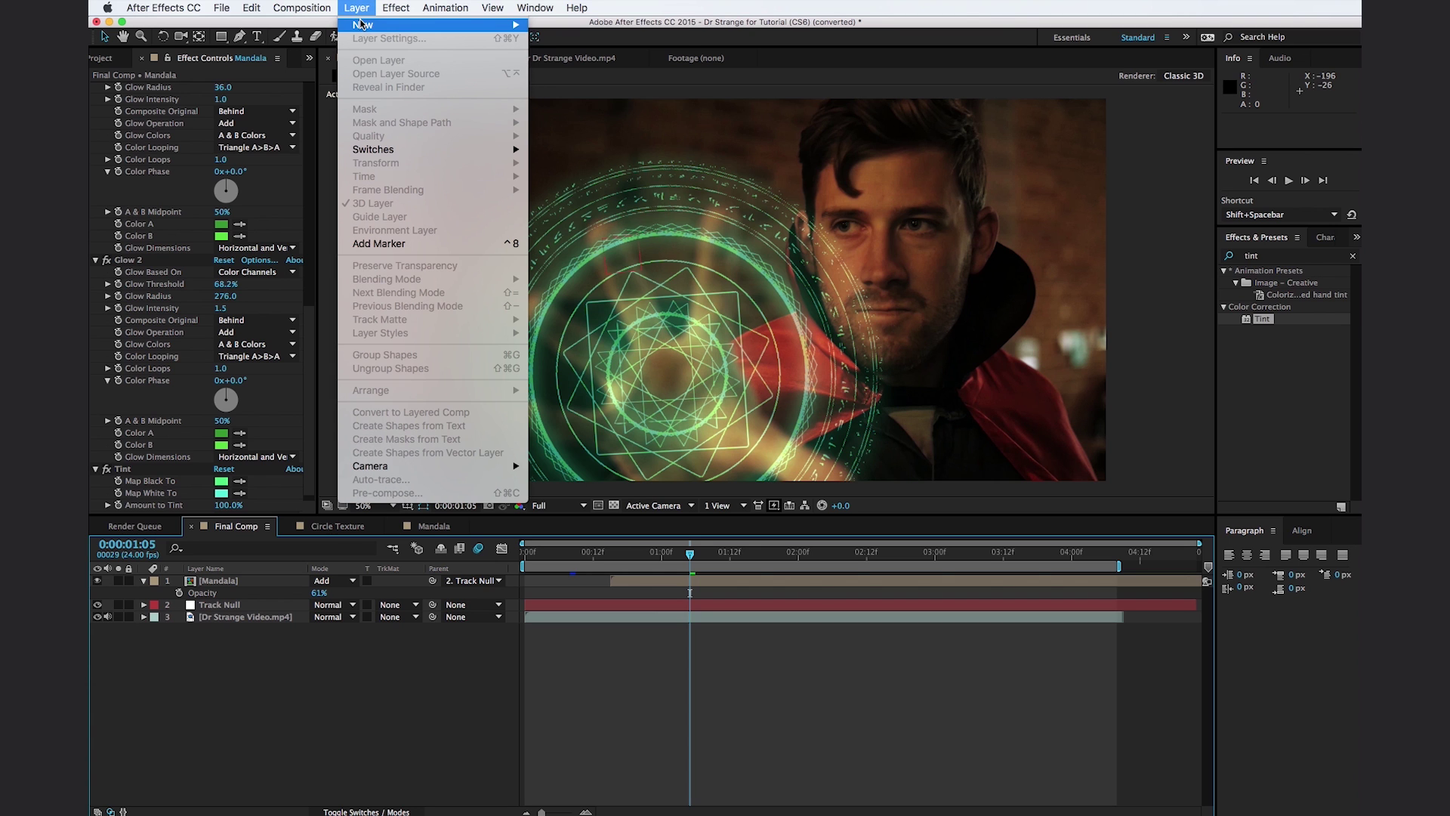
mouse_move(364, 25)
click(609, 43)
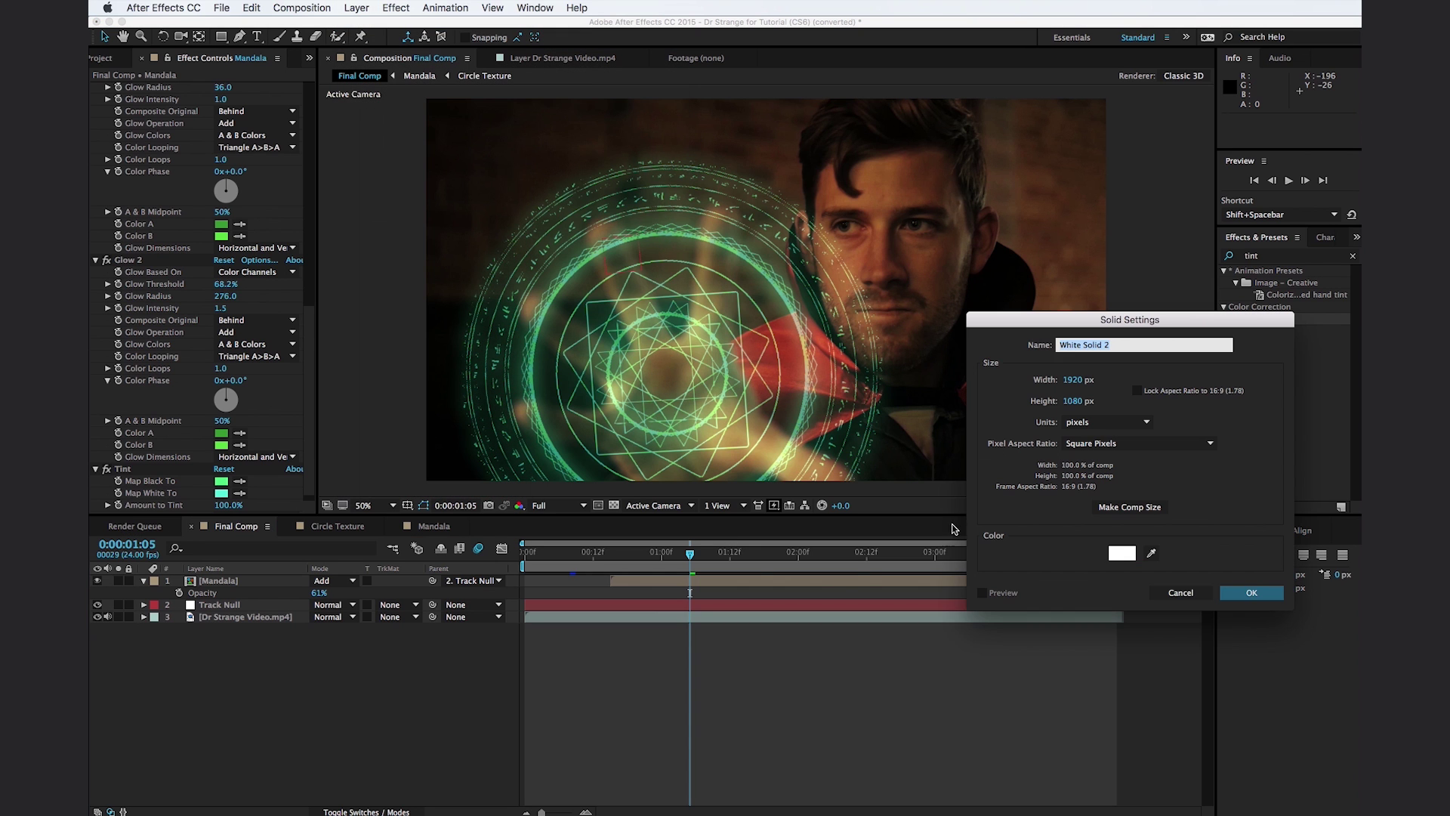
click(1121, 553)
click(1103, 637)
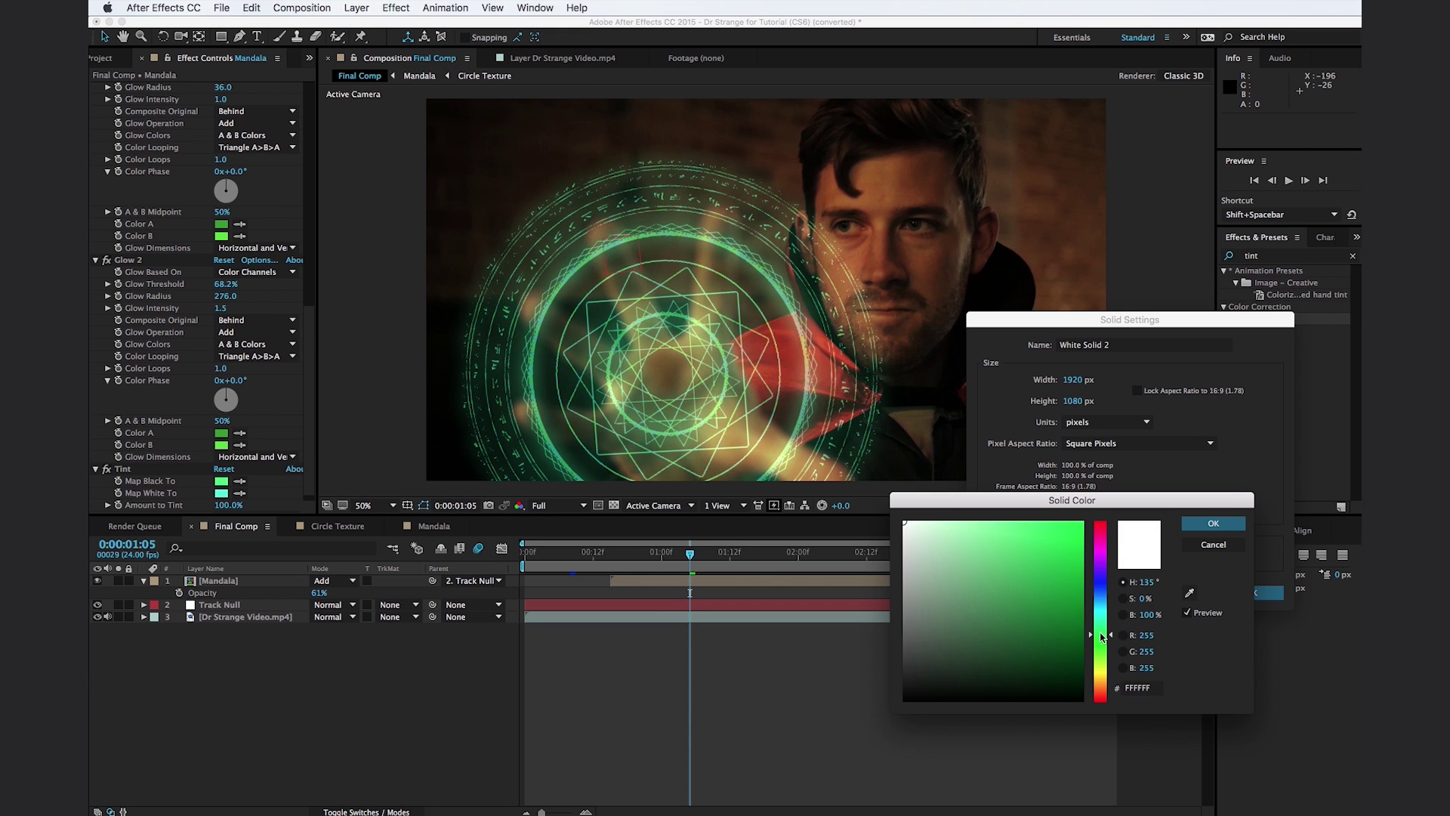
click(1032, 522)
click(1238, 530)
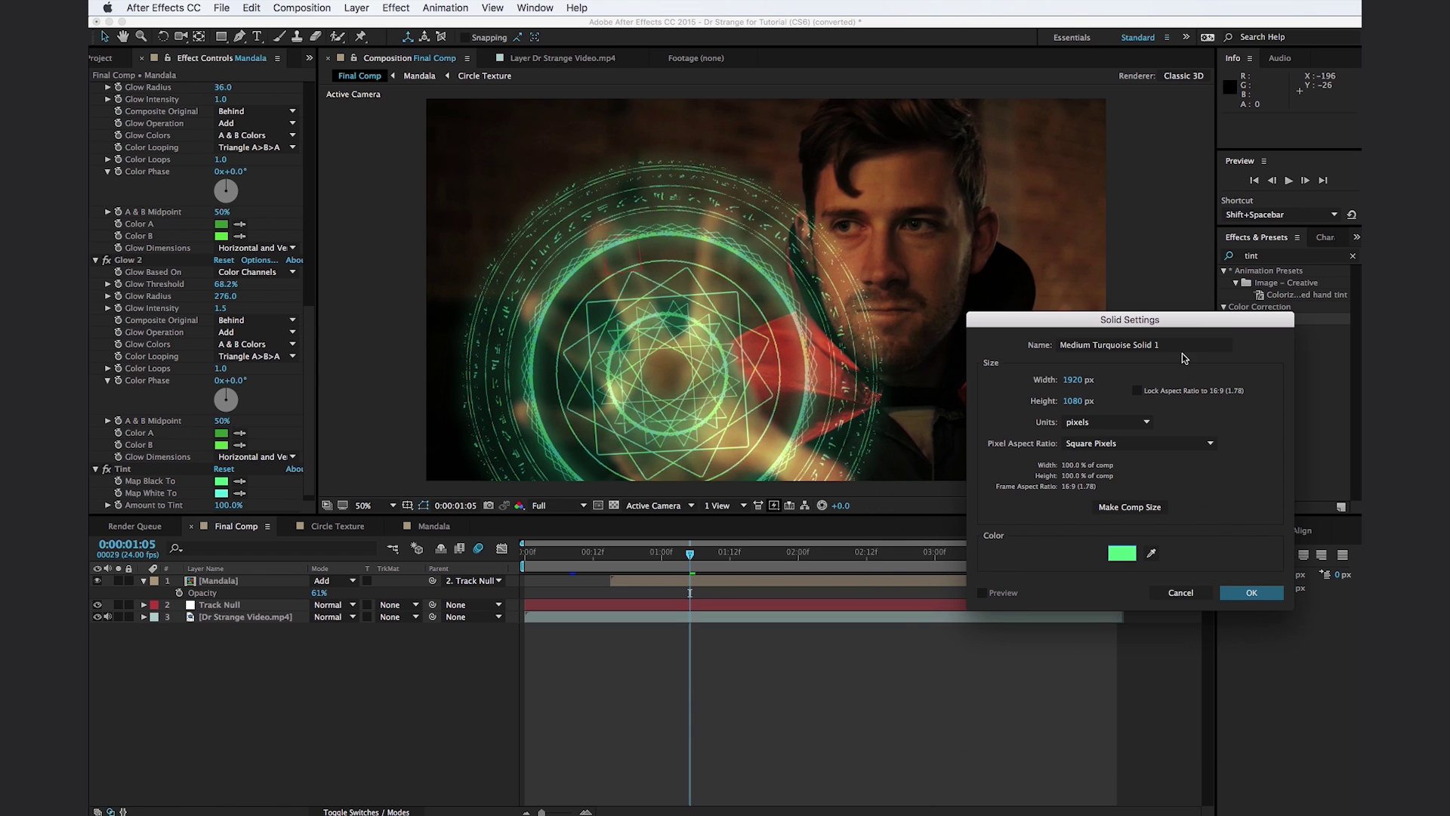
click(1107, 345)
text(Clow)
key(Return)
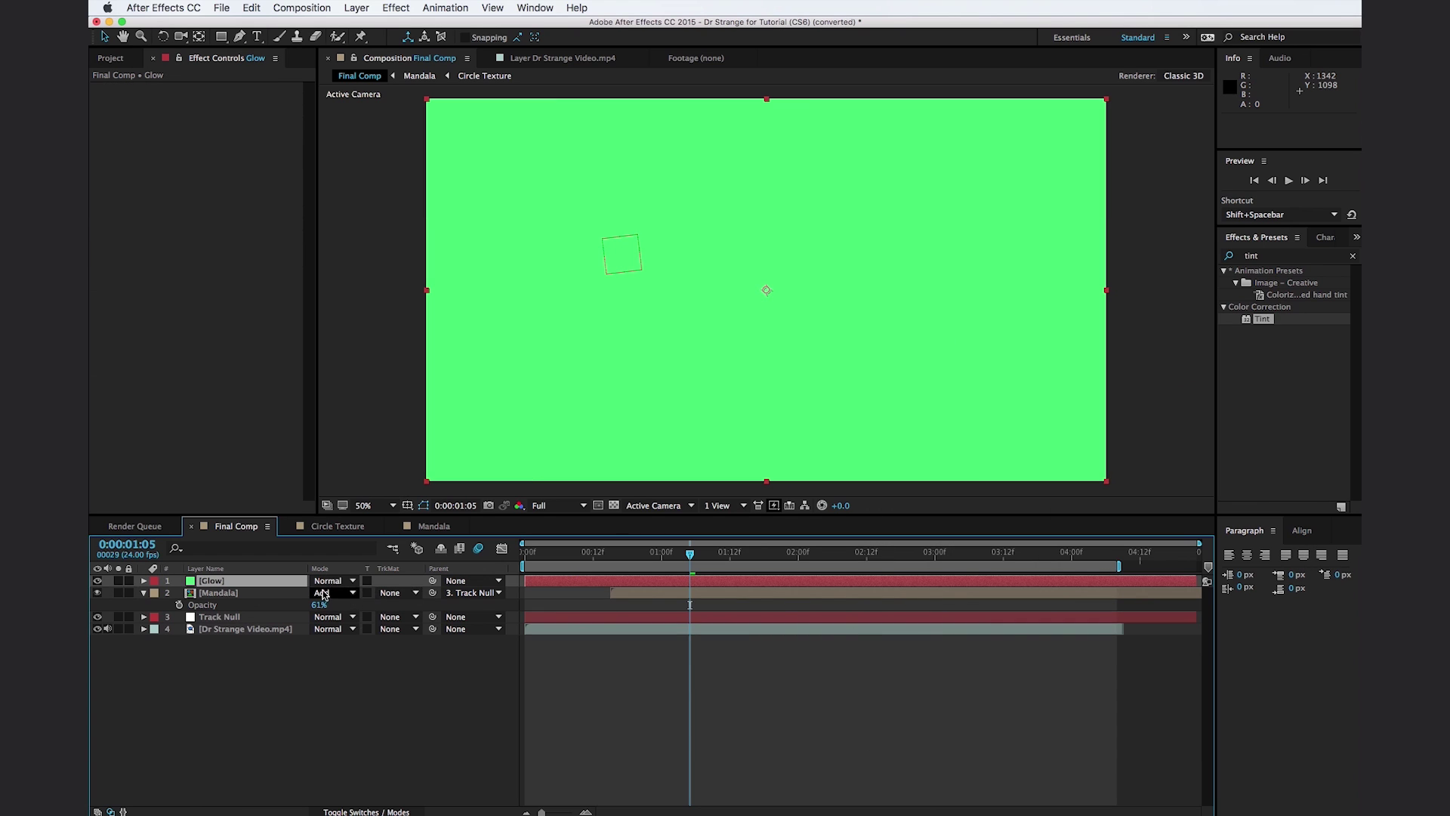
key(t)
drag(322, 596, 256, 600)
Draw a closed curved mask on the Glow solid over the lower mandala, palm and cape edge, and feather it 171 pixels.
click(239, 37)
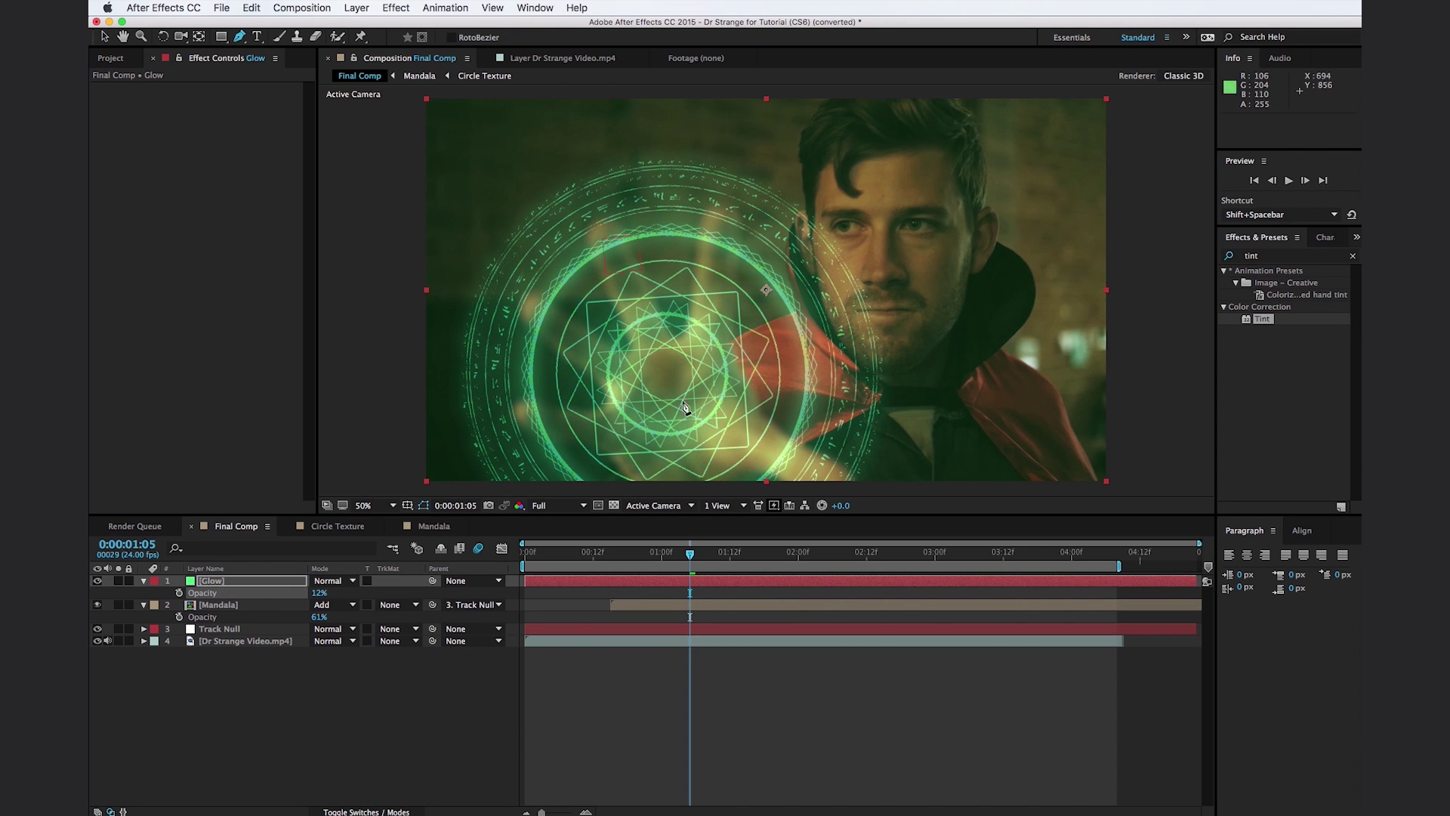
drag(797, 469, 901, 389)
drag(788, 339, 759, 355)
drag(694, 410, 527, 358)
drag(470, 428, 646, 457)
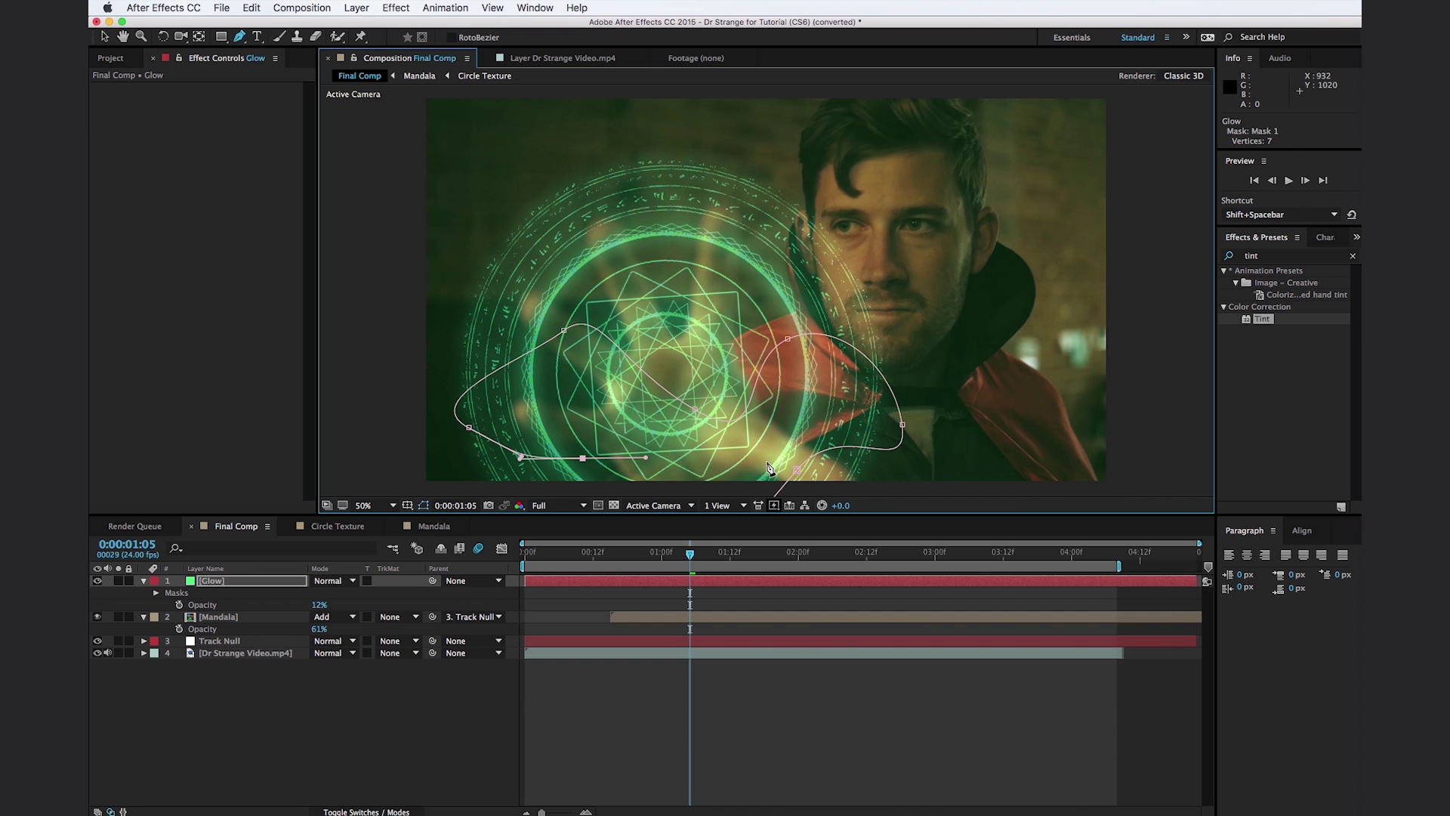
click(797, 471)
key(f)
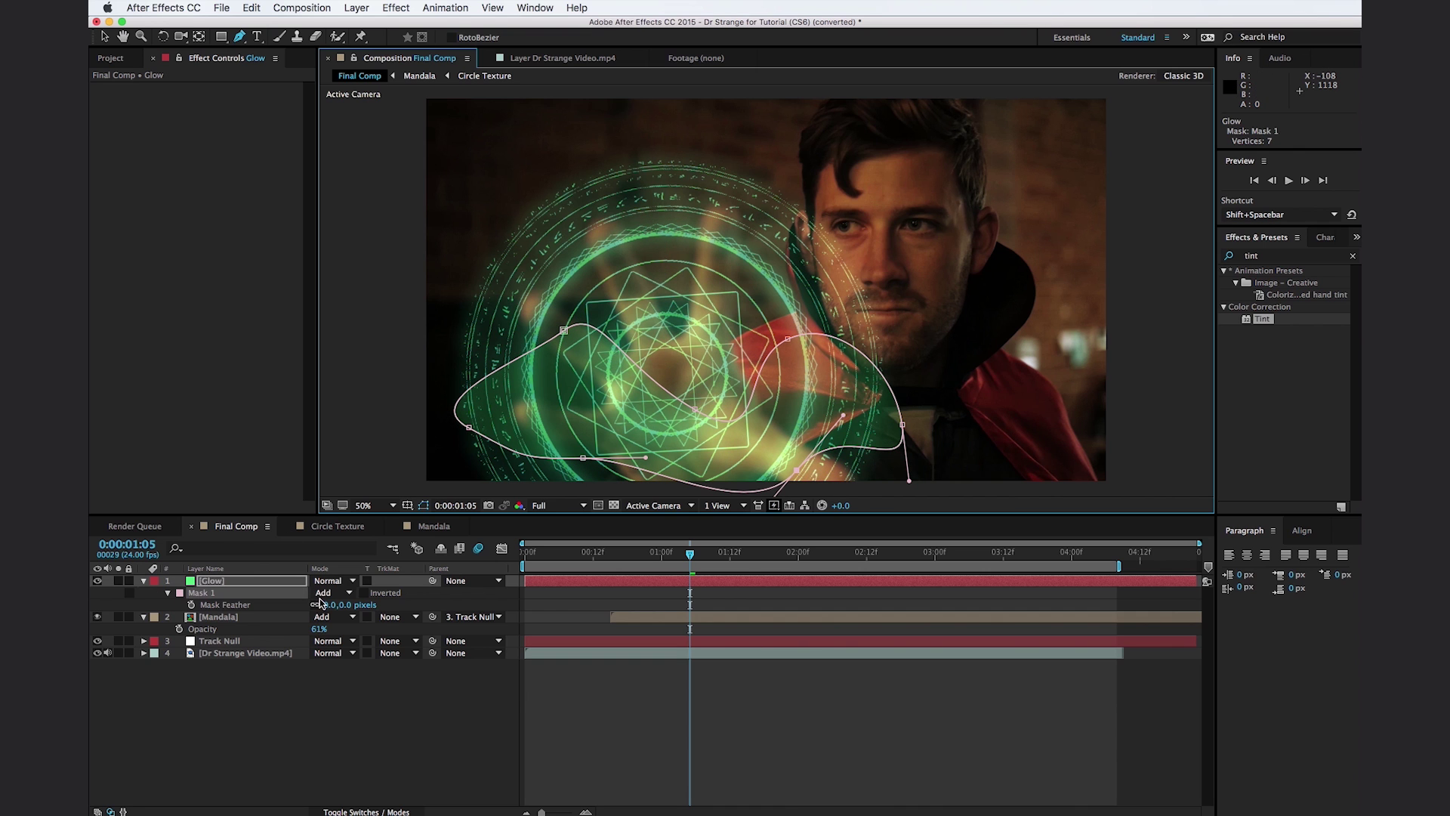
drag(331, 605, 361, 611)
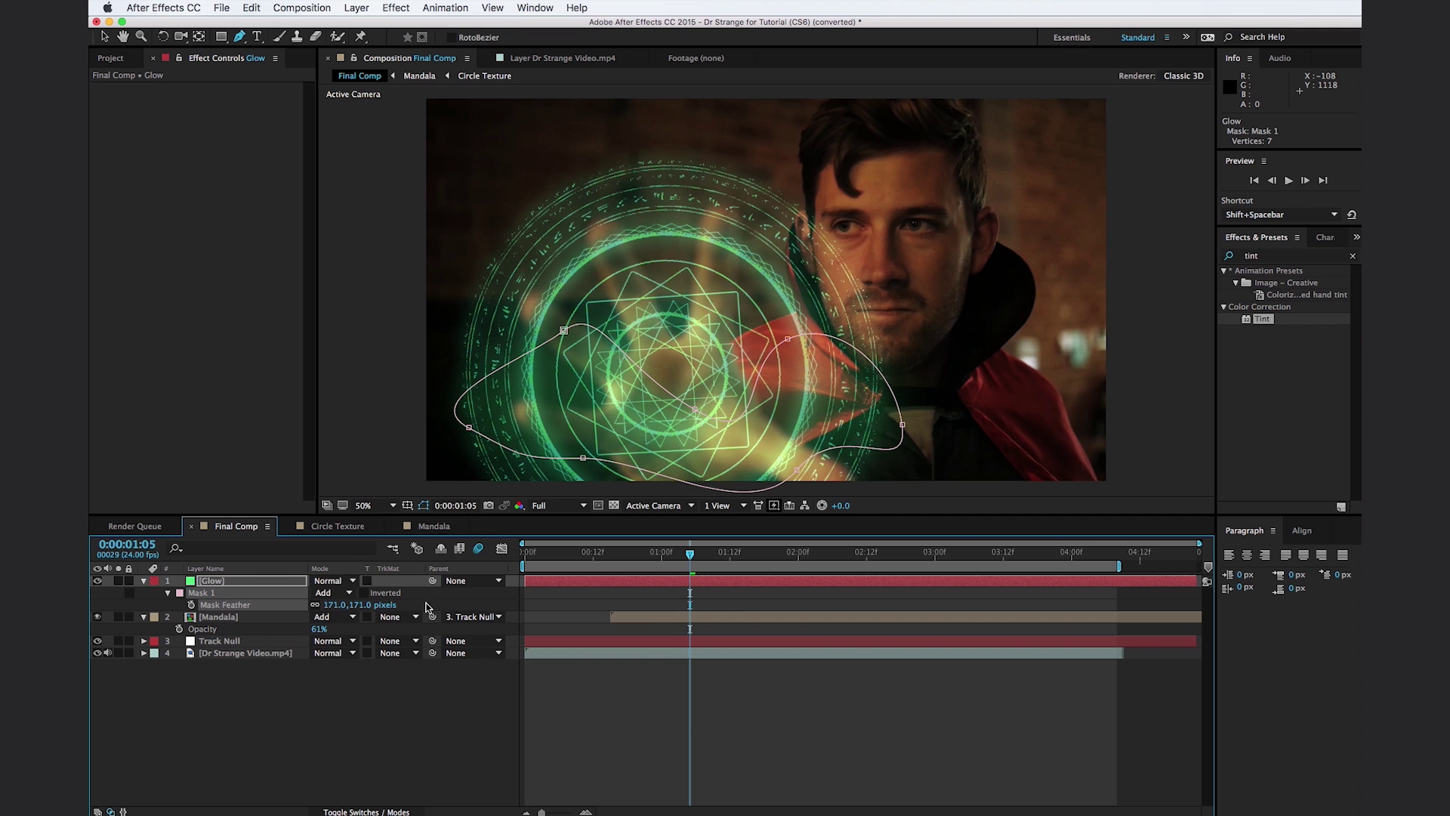
Set the Glow solid's blending mode to Add and its opacity to 18%.
click(351, 580)
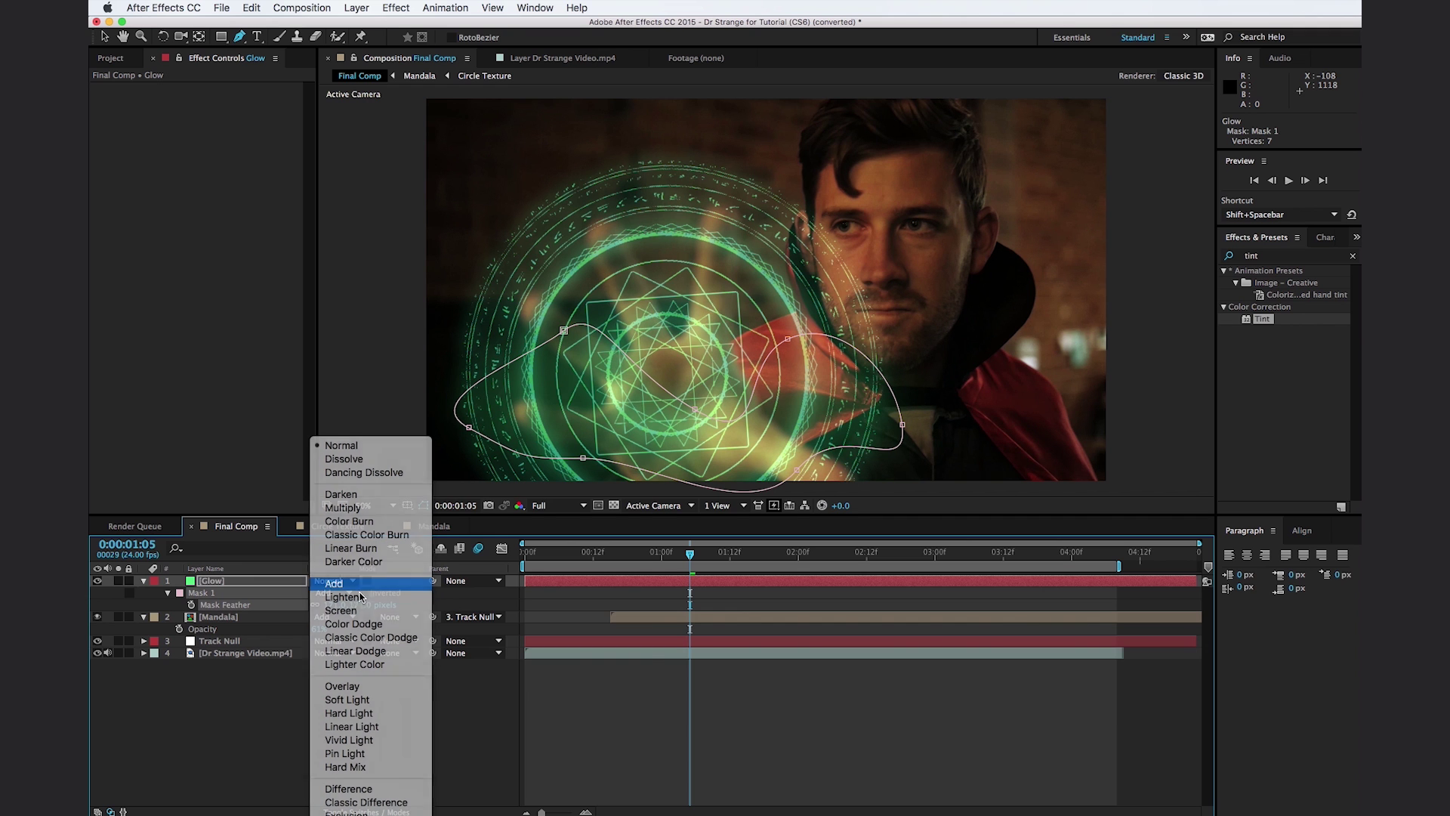
click(333, 584)
key(t)
mouse_move(320, 593)
mouse_down()
mouse_move(386, 593)
mouse_move(340, 593)
mouse_up()
Reshape the Glow solid's mask by moving its upper points higher and its lower point below the frame to cover more of the hand.
key(v)
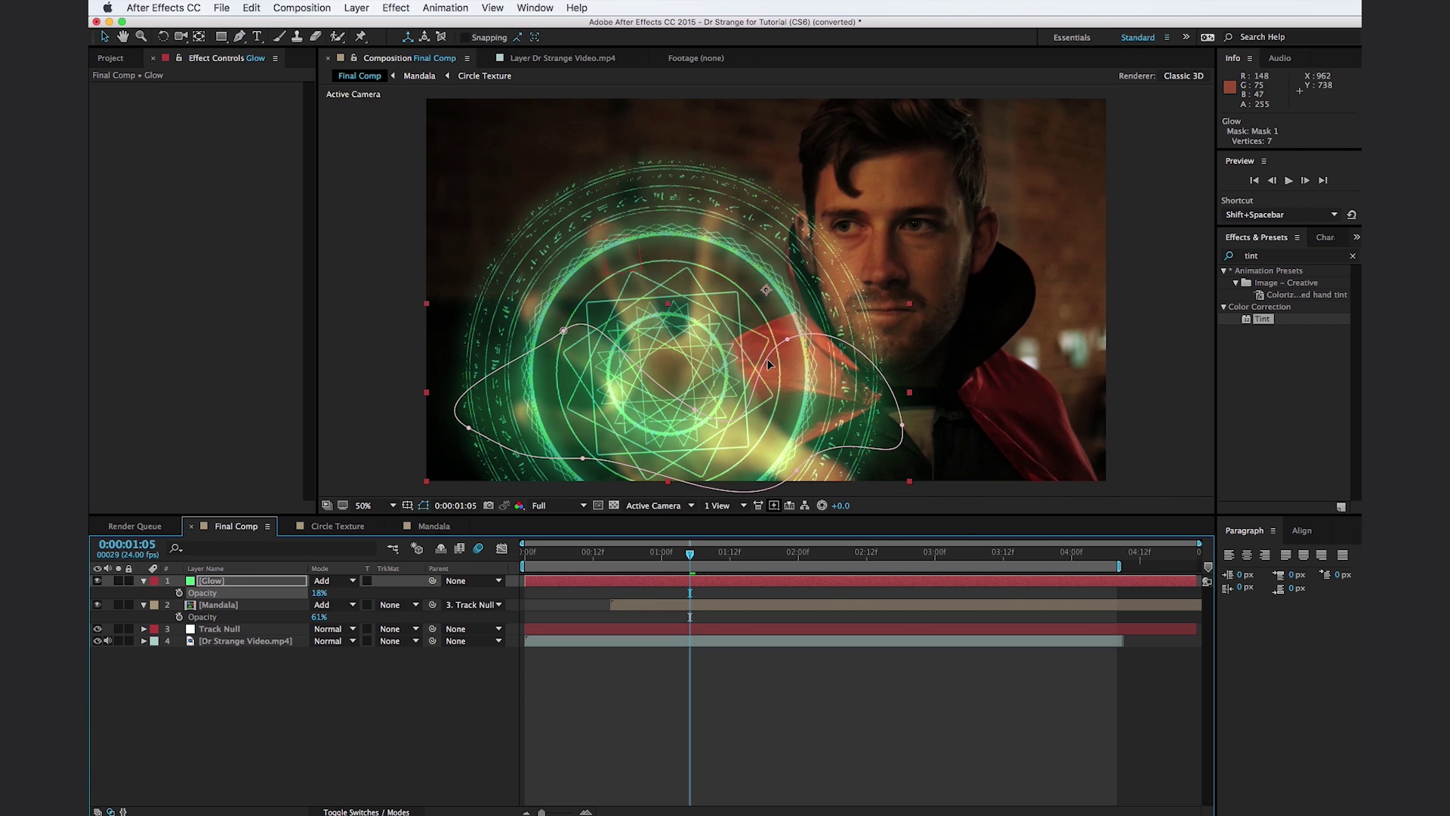
drag(788, 339, 780, 296)
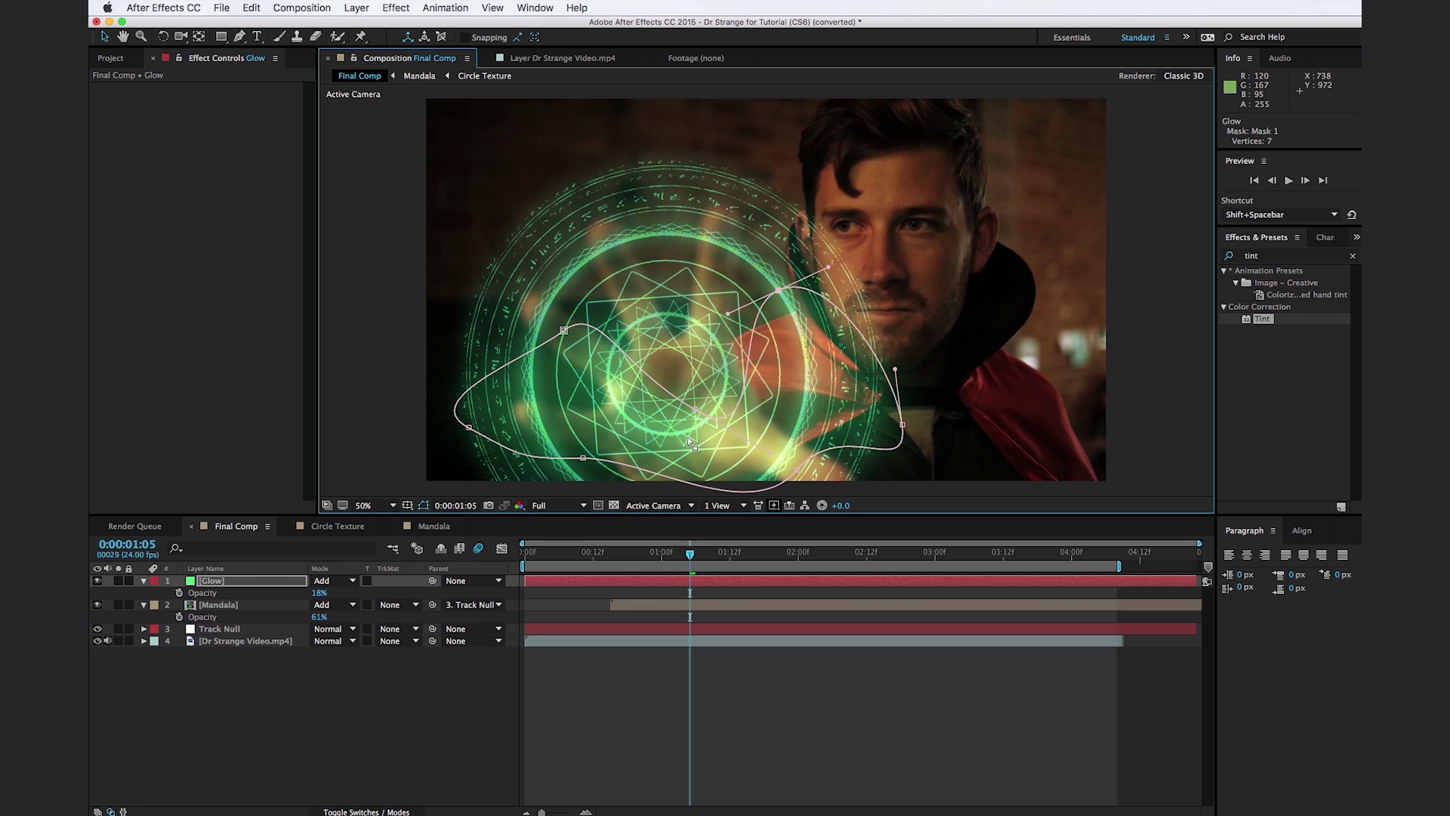
drag(584, 458, 562, 510)
drag(565, 331, 545, 256)
drag(695, 408, 680, 268)
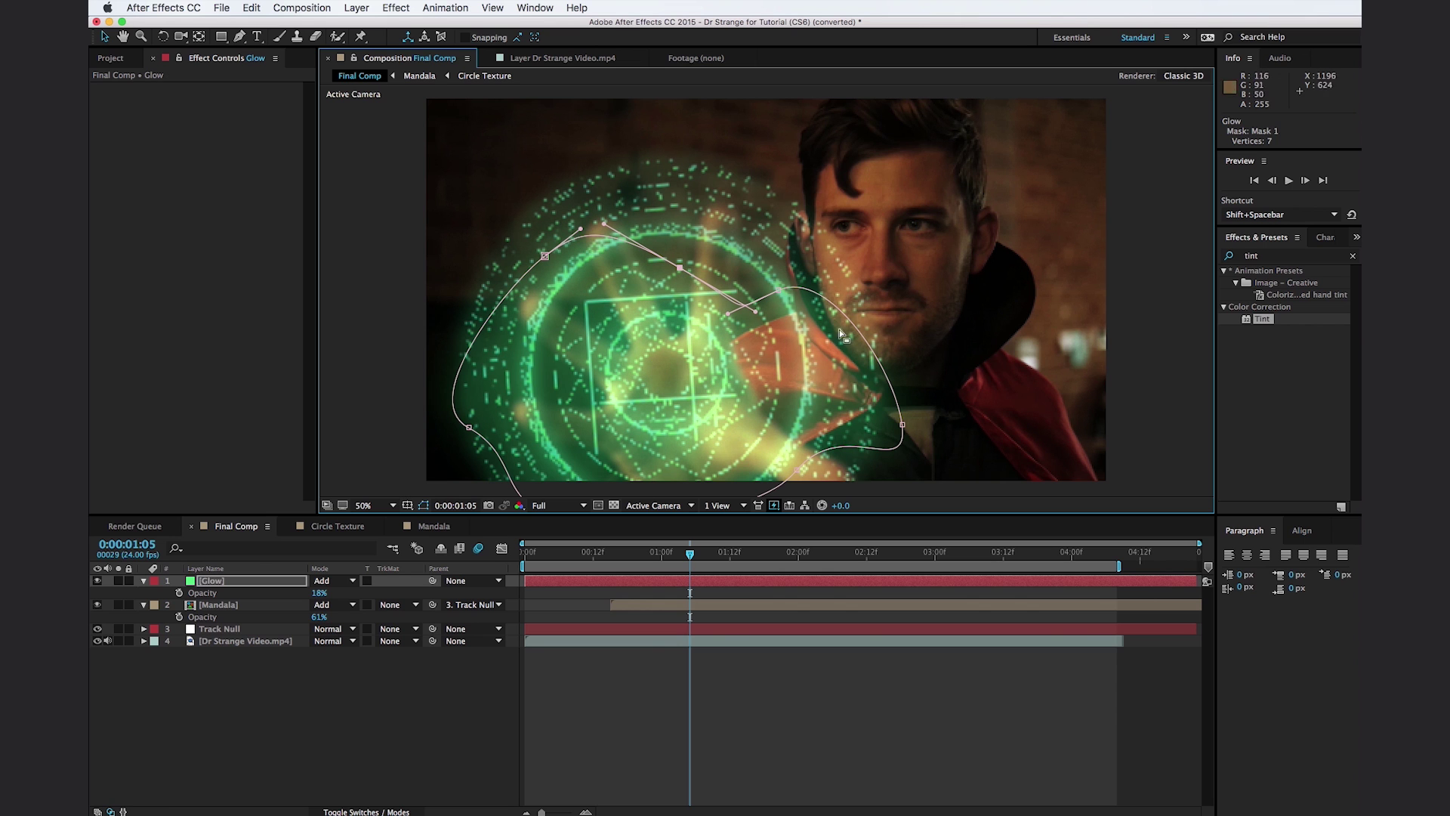
Set the Mandala layer's opacity to 27%, duplicate the layer, and nudge the copy about 4 pixels sideways.
click(292, 606)
key(s)
key(t)
drag(319, 617, 301, 628)
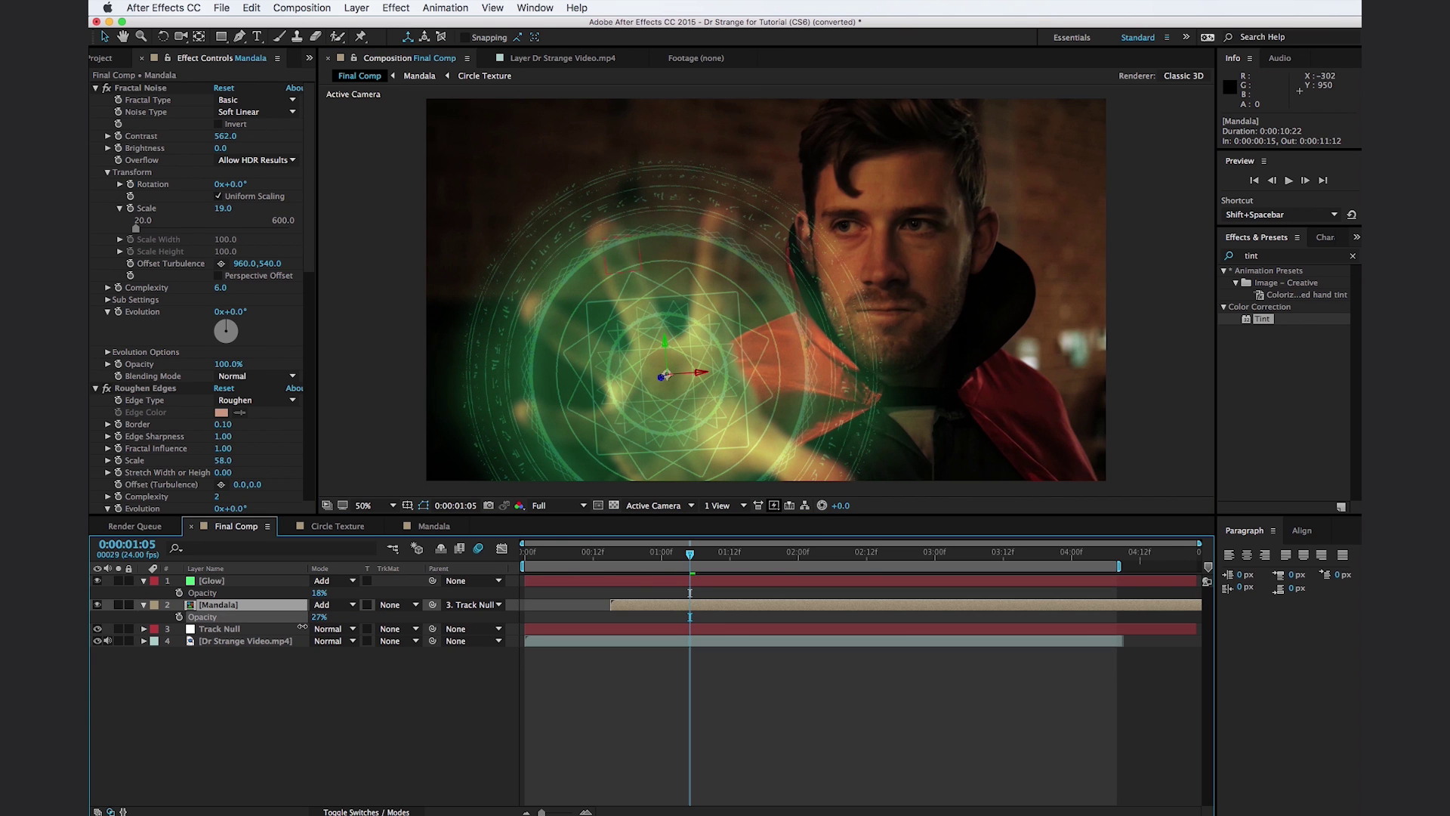
key(ctrl+d)
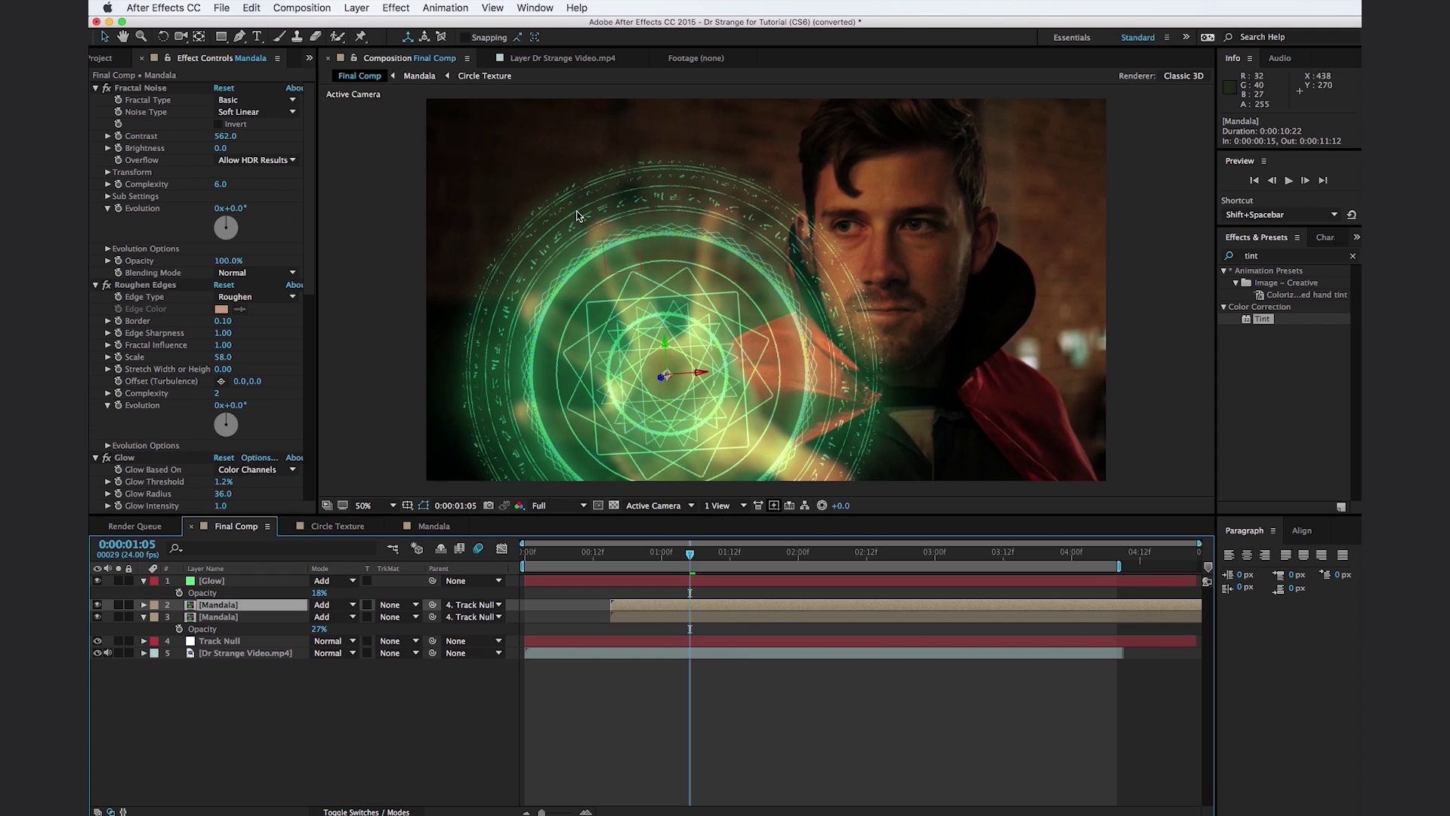
drag(562, 265, 564, 266)
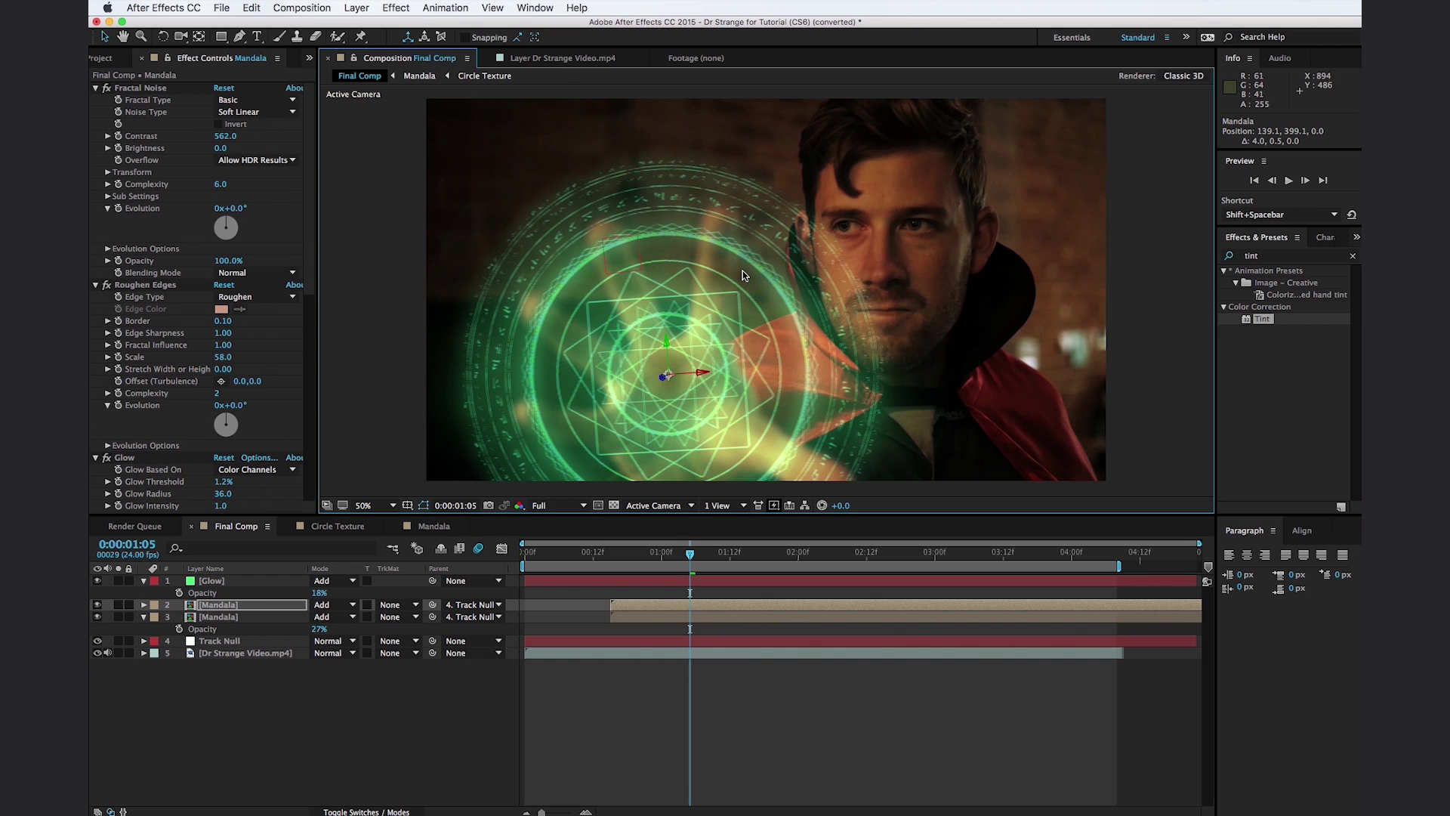
Set the upper Mandala copy's blending mode to Overlay and keep its opacity at 100%.
scroll(741, 271, up, 4)
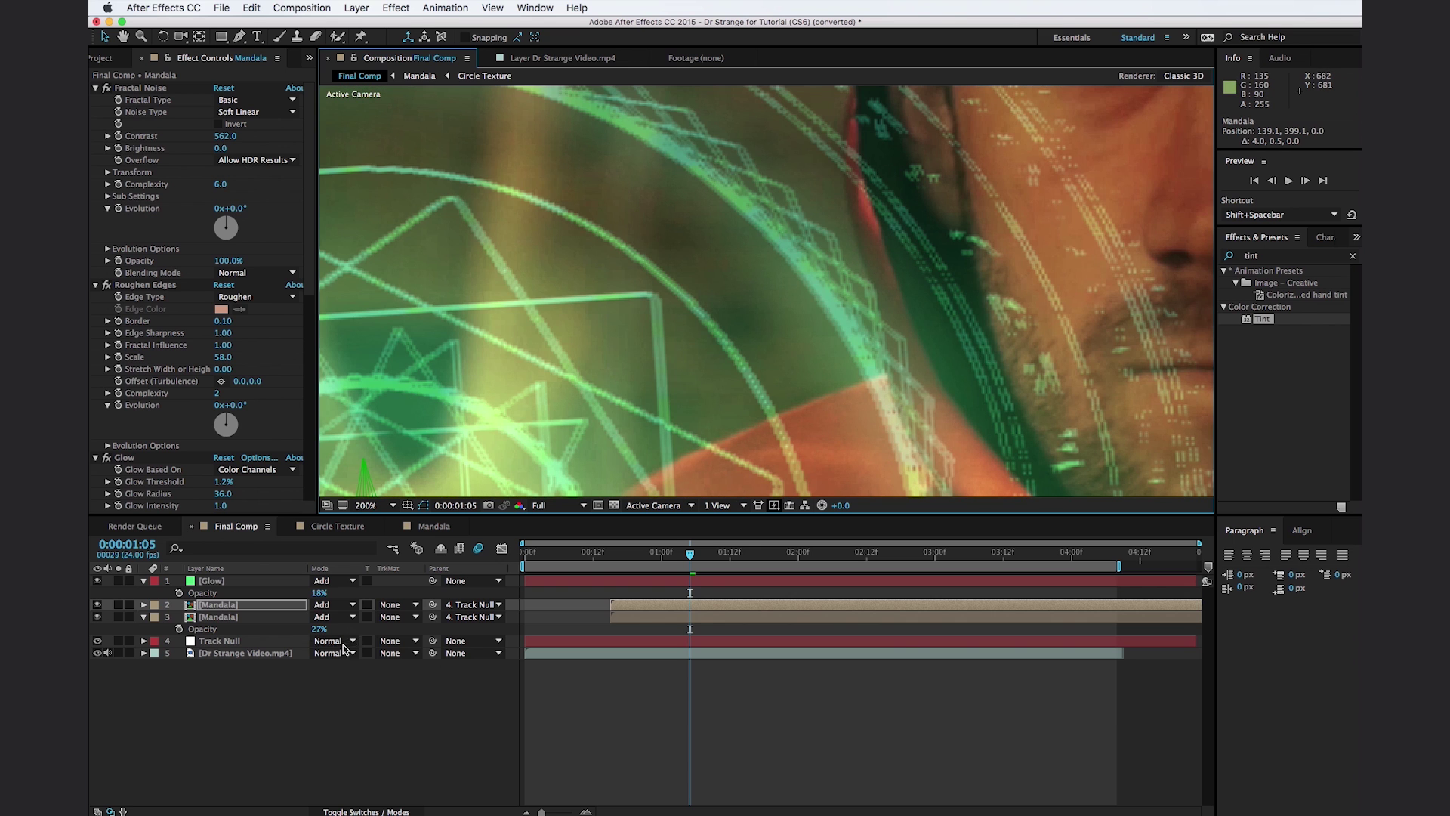
click(341, 606)
click(342, 686)
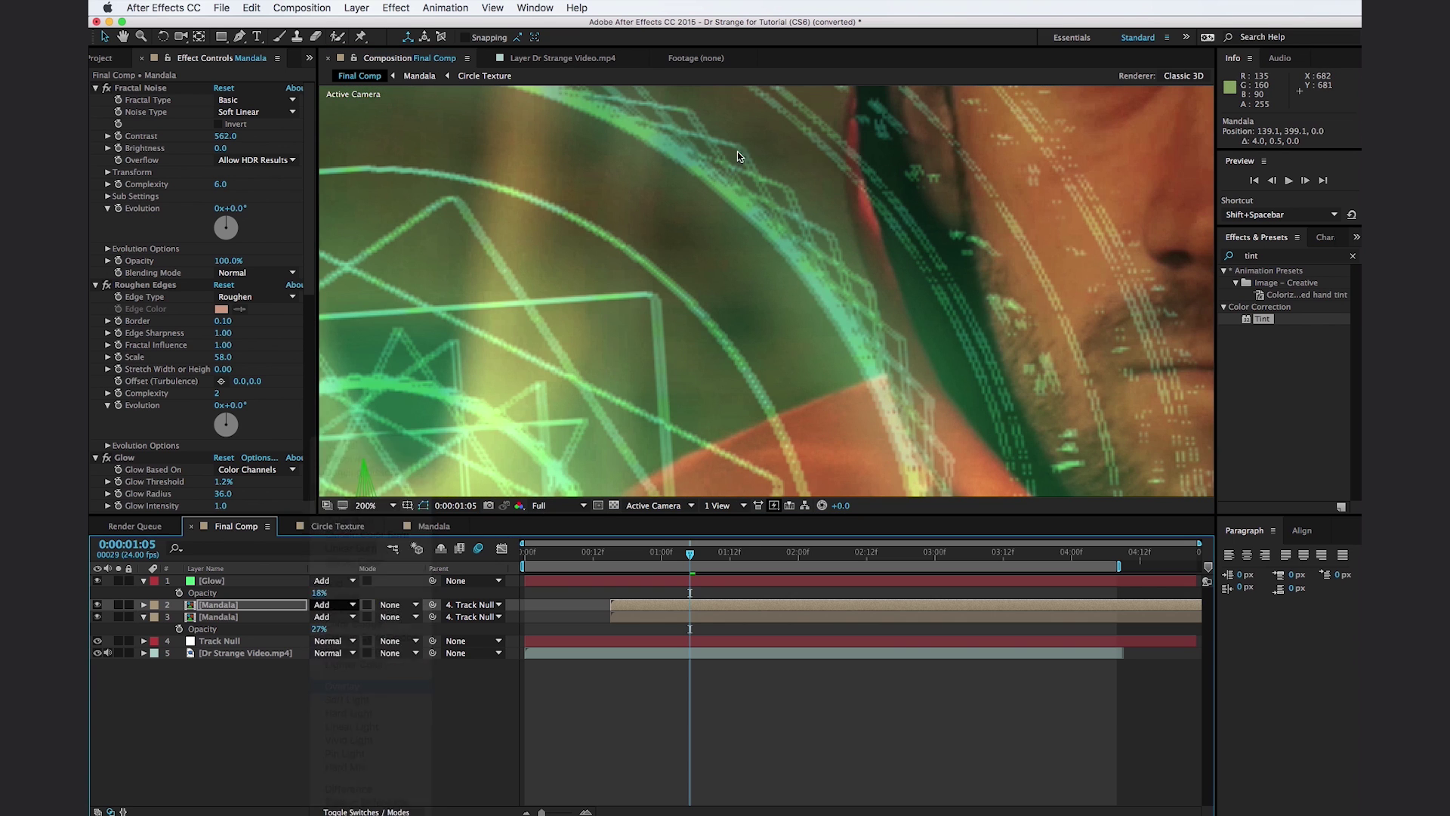
key(t)
drag(318, 623, 476, 529)
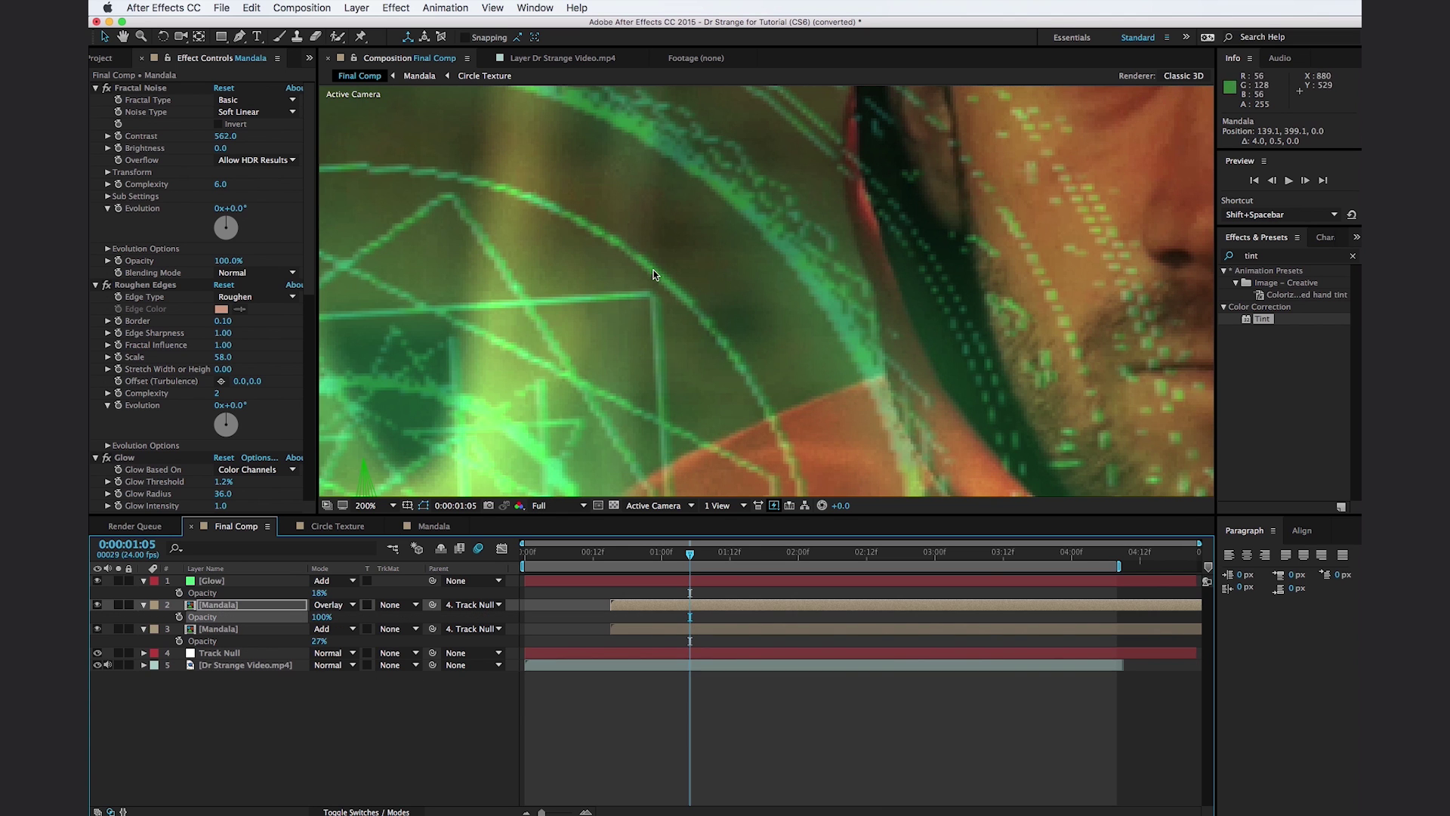
scroll(664, 195, up, 1)
scroll(810, 300, down, 2)
scroll(810, 300, down, 2)
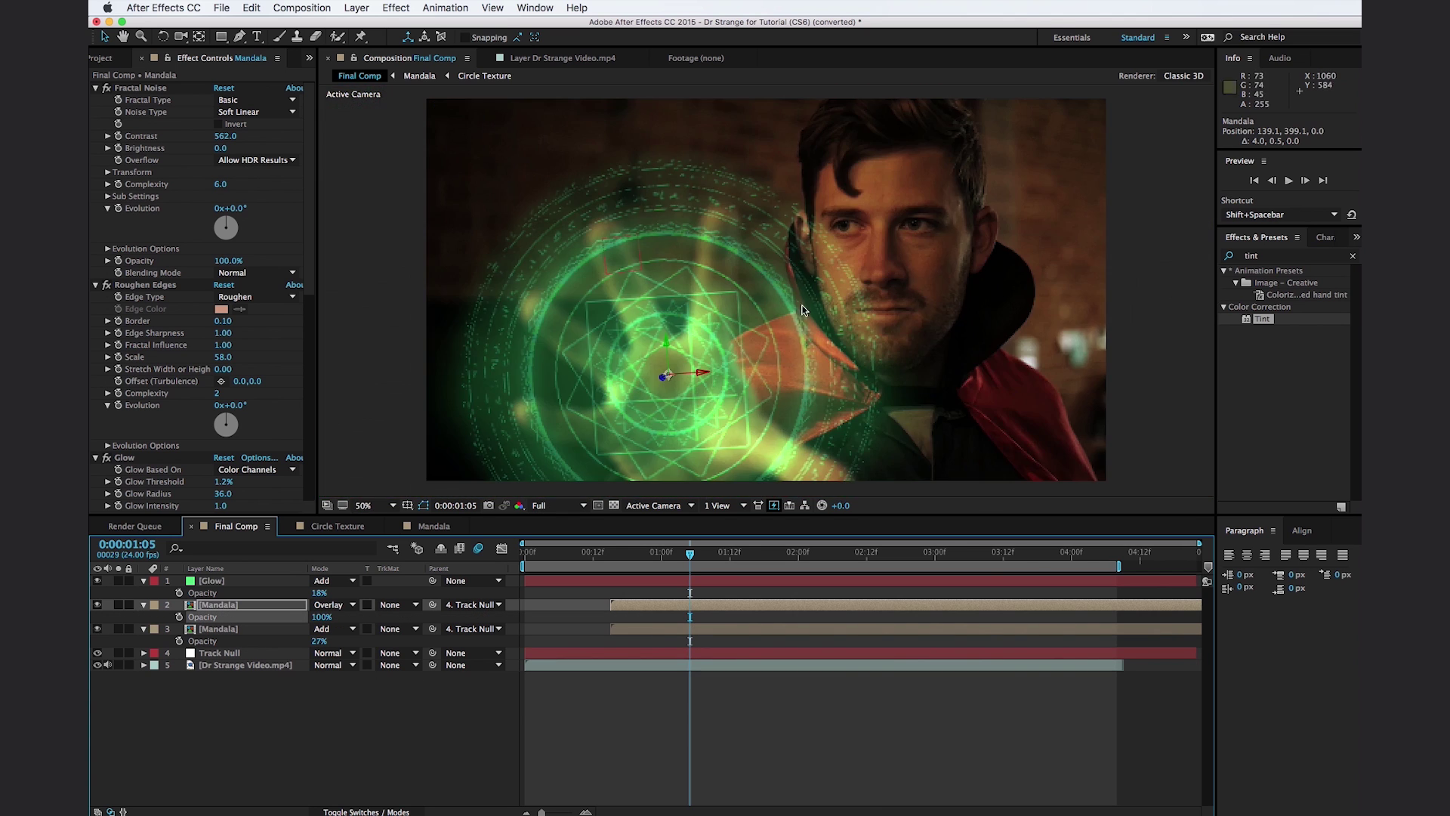
drag(698, 372, 696, 342)
key(v)
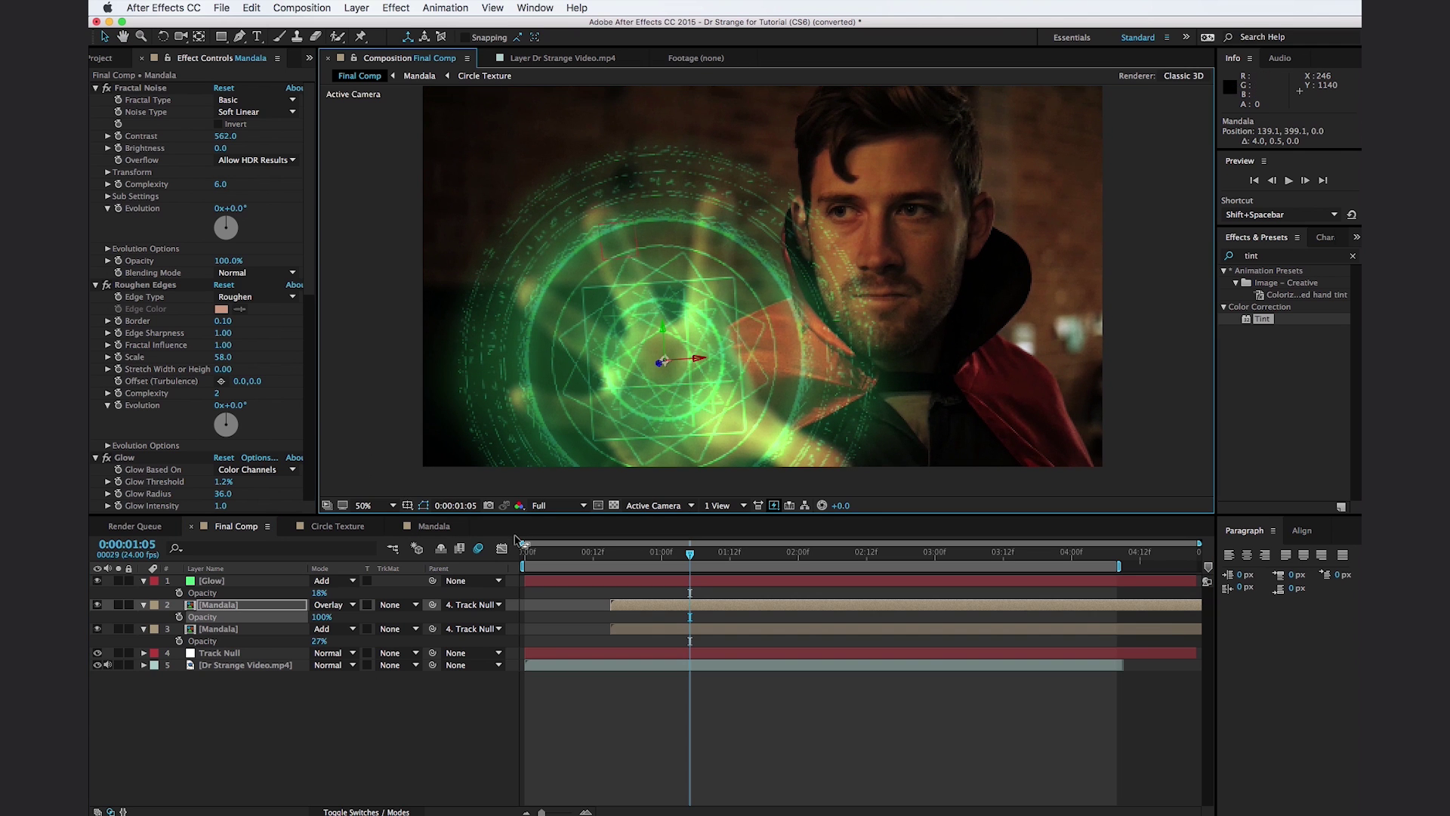
Lower the Glow solid's opacity to 8%.
click(239, 582)
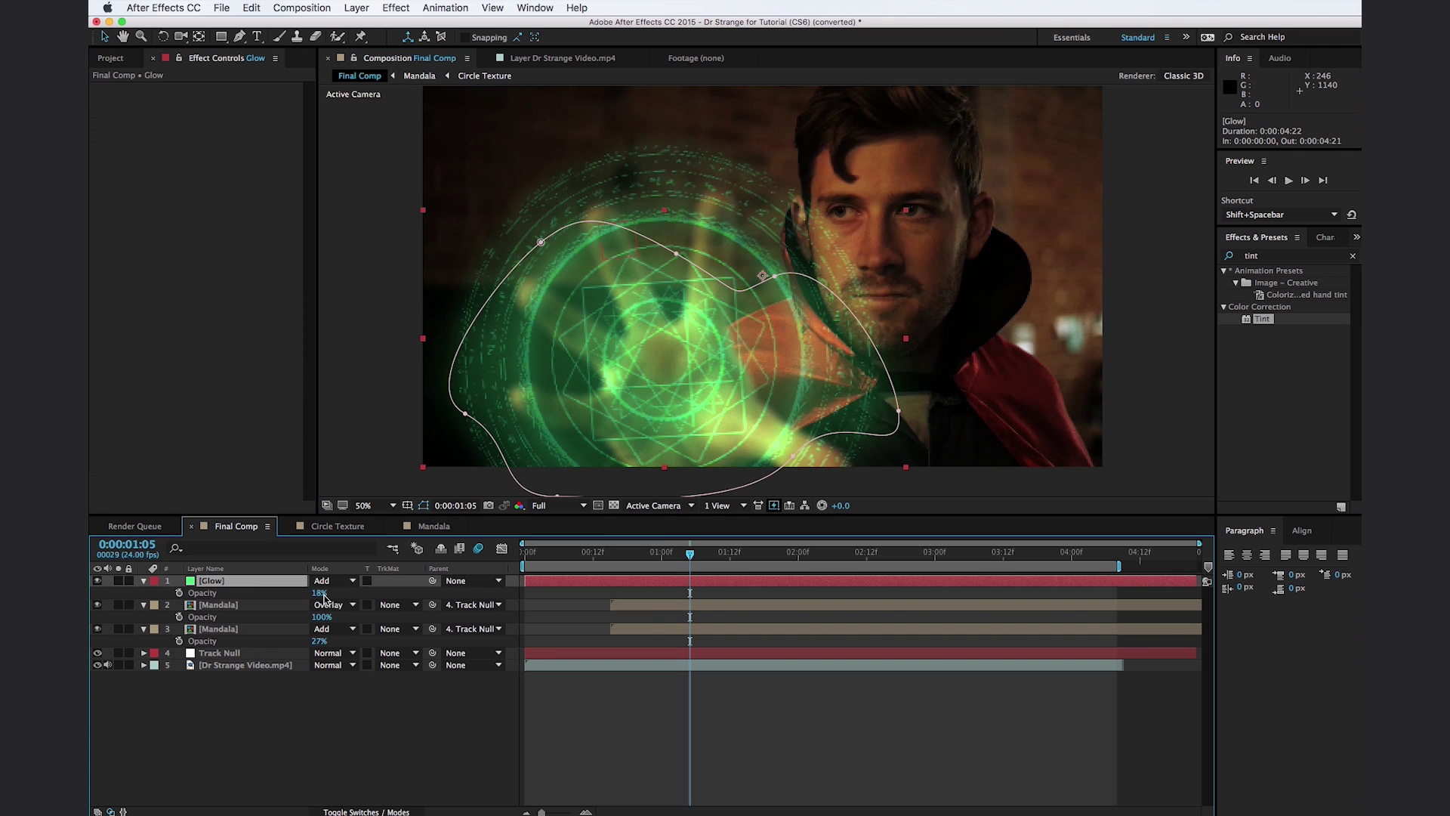
drag(320, 596, 303, 599)
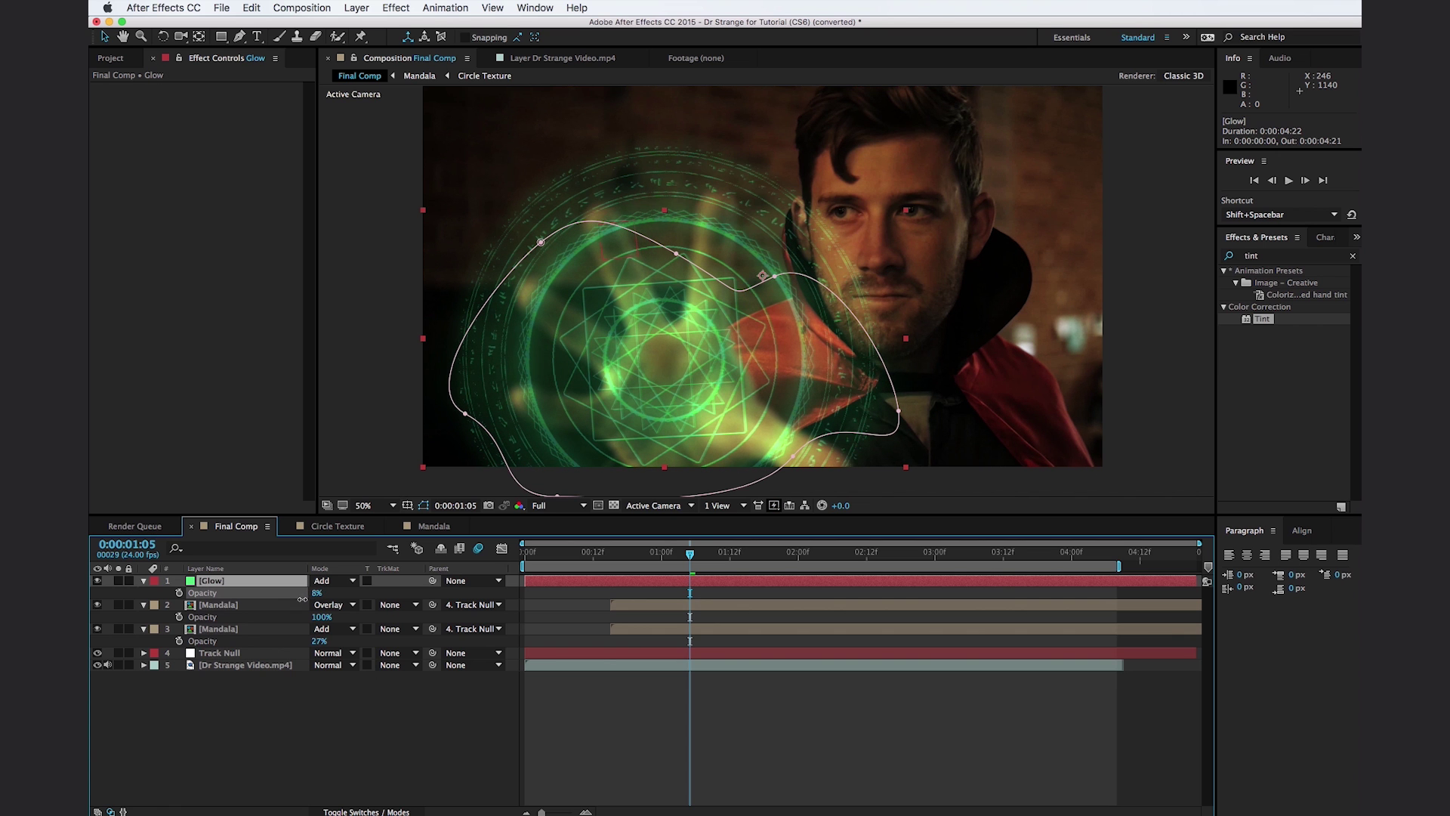
click(398, 346)
drag(583, 255, 560, 294)
Make the Glow solid a 3D layer and add a two-node camera with the 50mm preset.
key(F4)
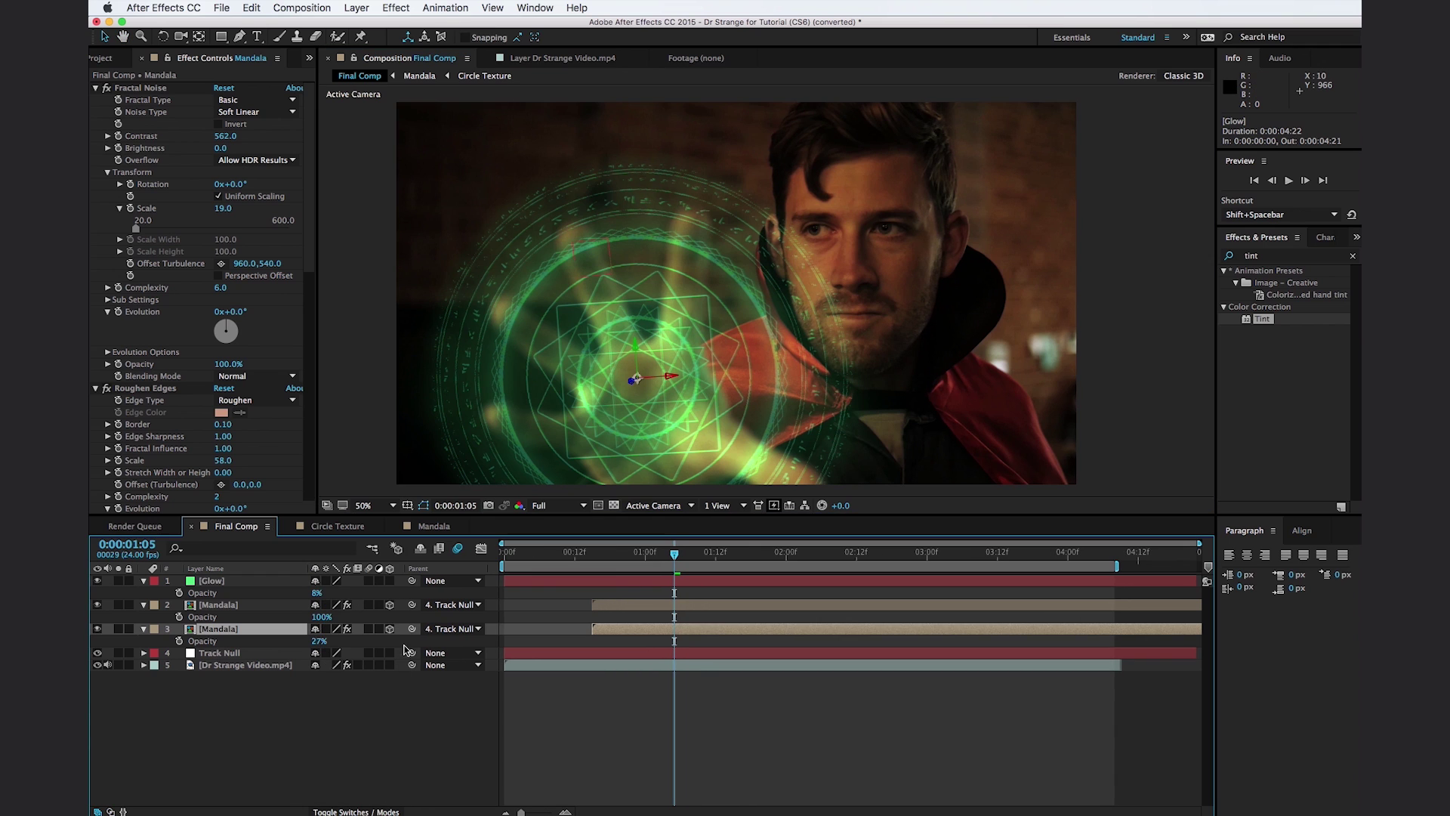
click(389, 580)
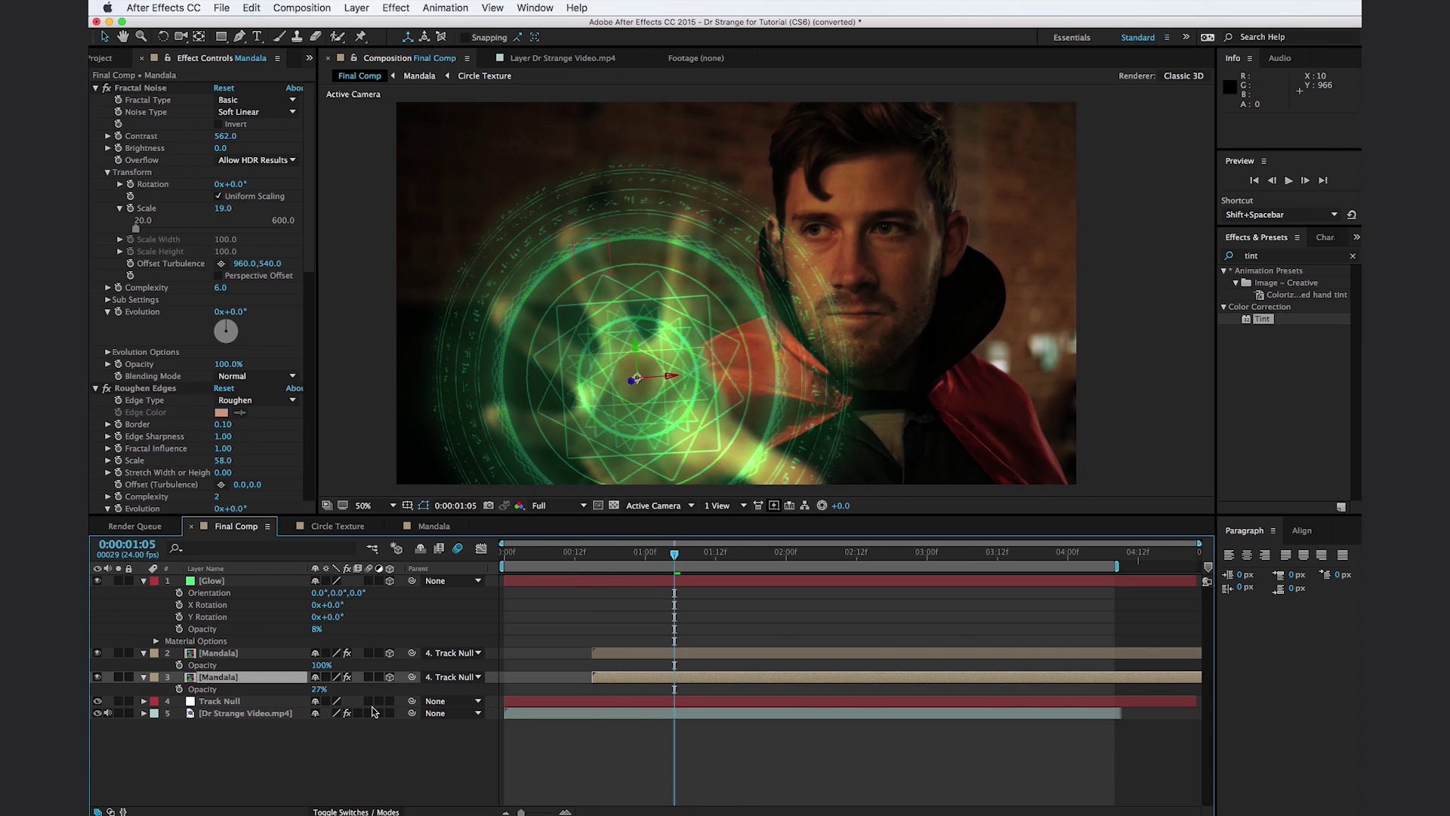
click(370, 756)
click(356, 8)
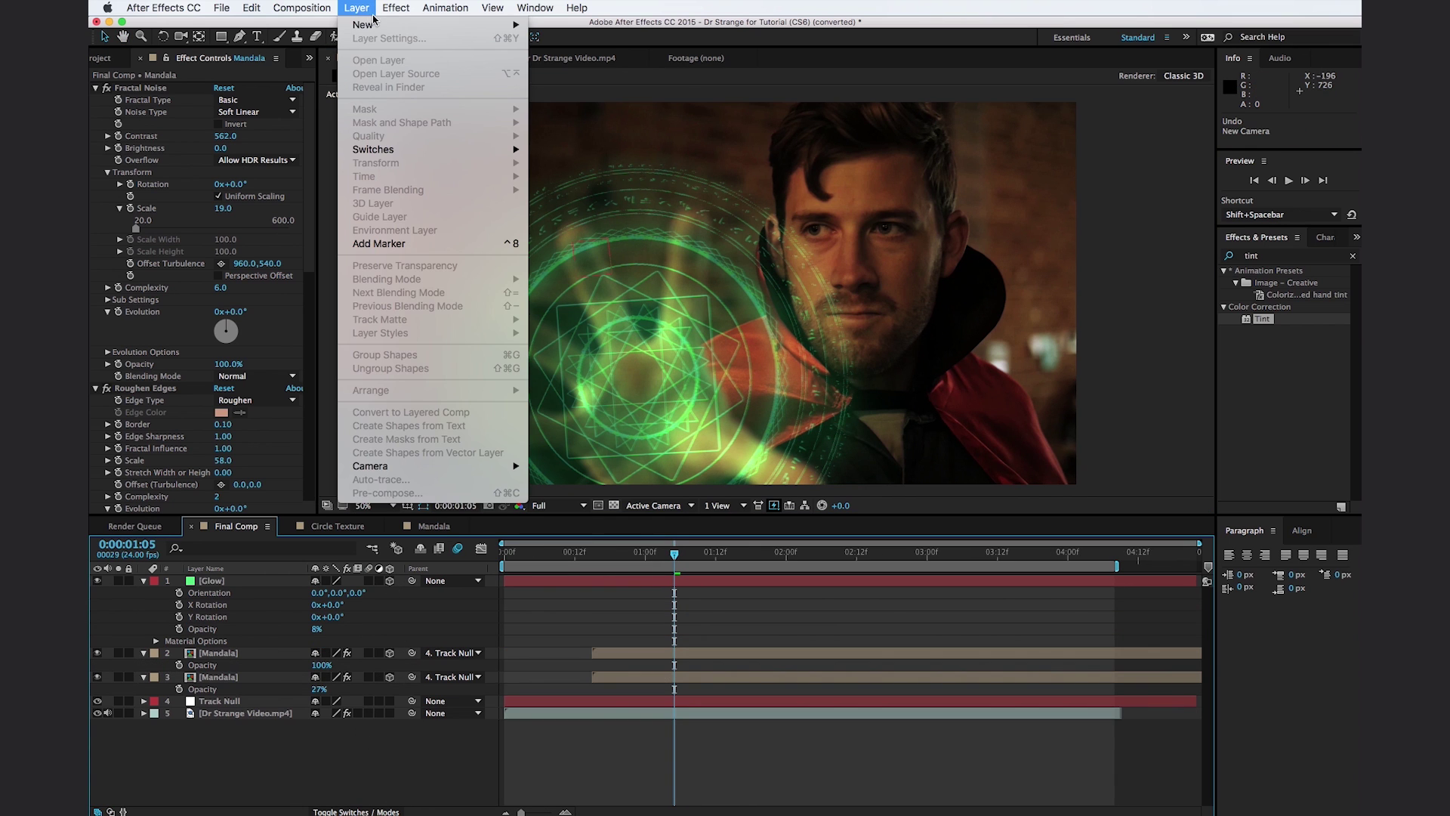
mouse_move(370, 30)
click(564, 69)
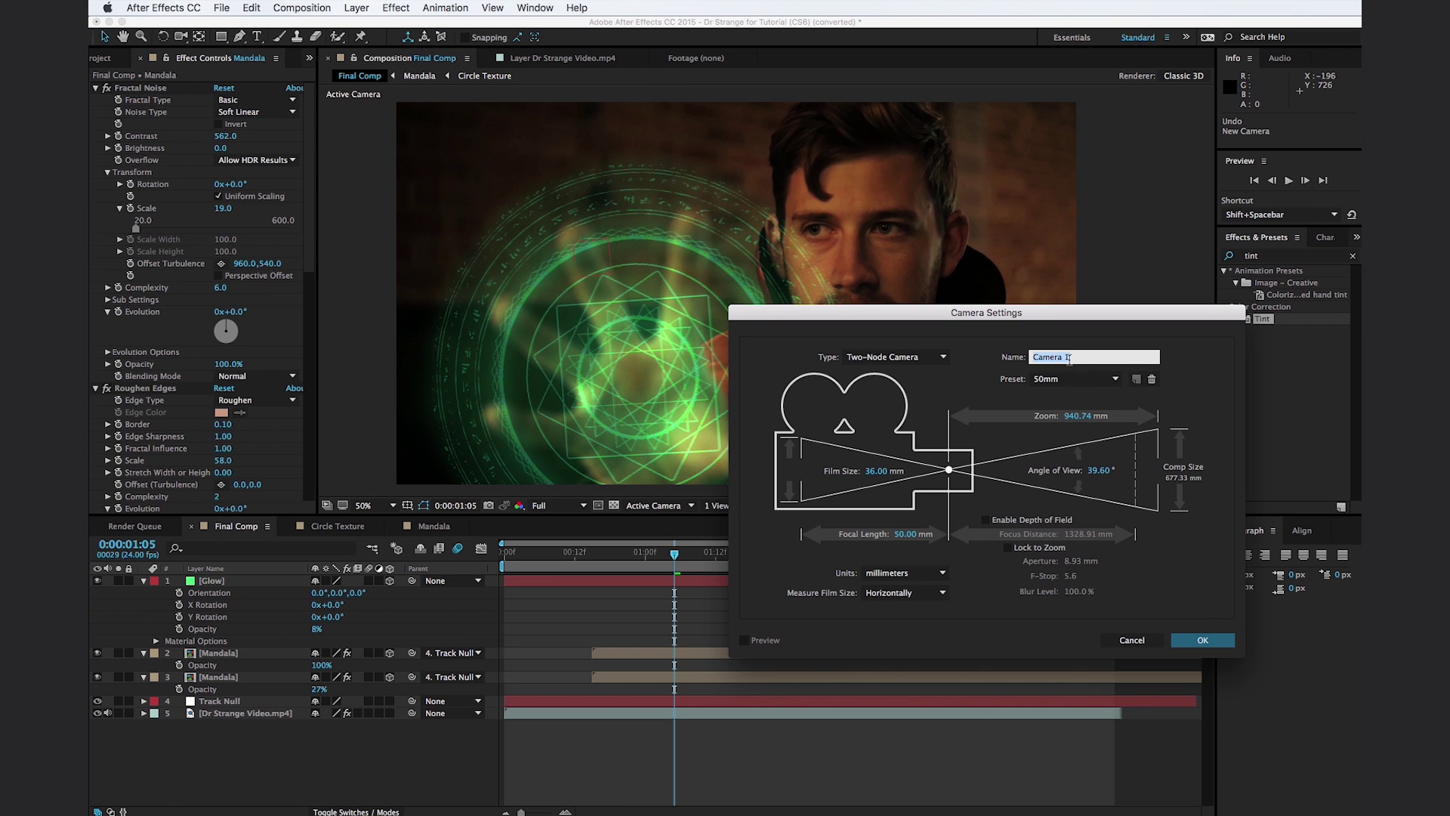
click(1203, 639)
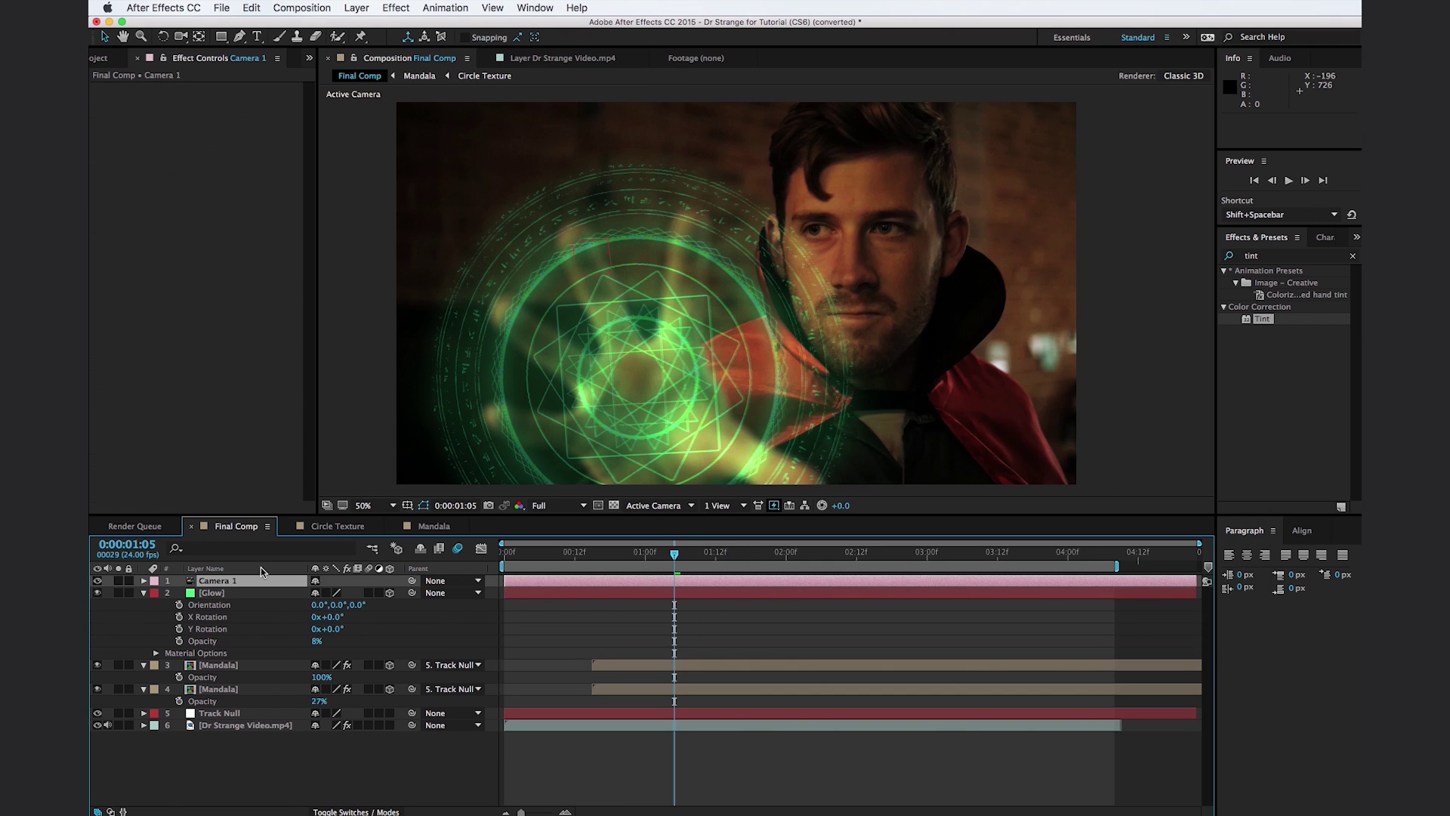
Turn on the camera's depth of field, with a focus distance of 4889 pixels and an aperture of 174.3 pixels.
click(144, 581)
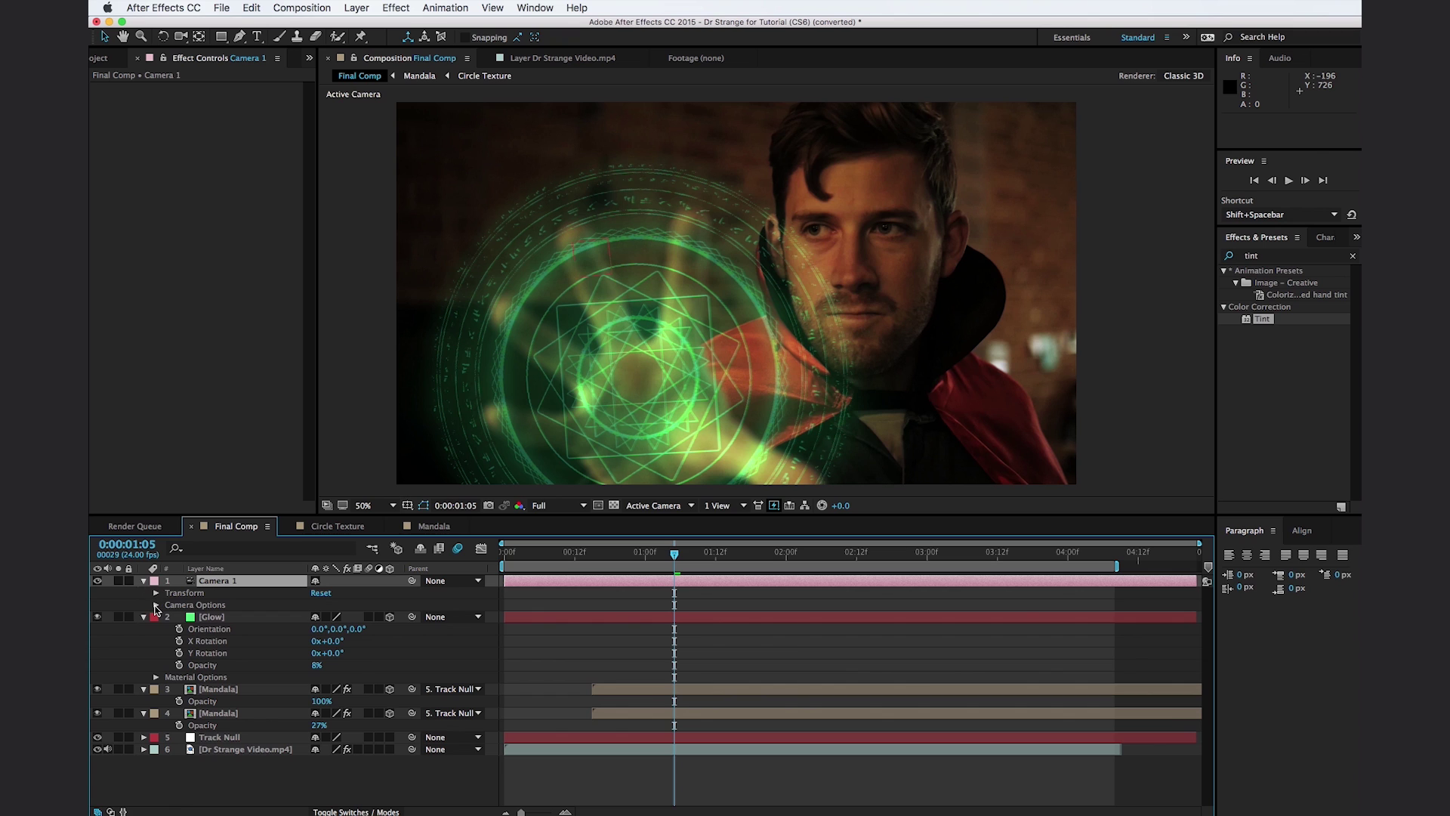
click(155, 605)
click(318, 630)
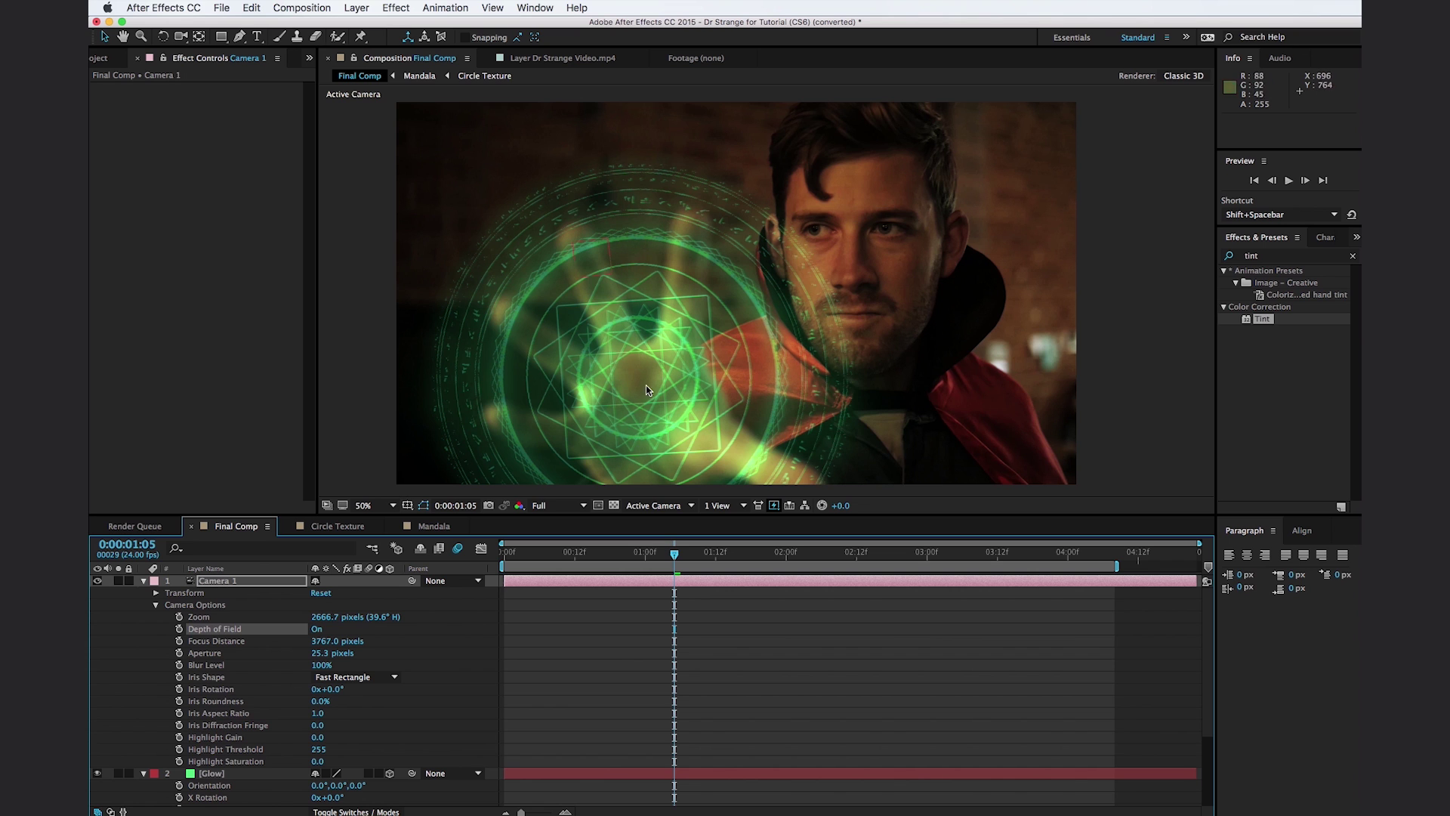
drag(327, 641, 1068, 599)
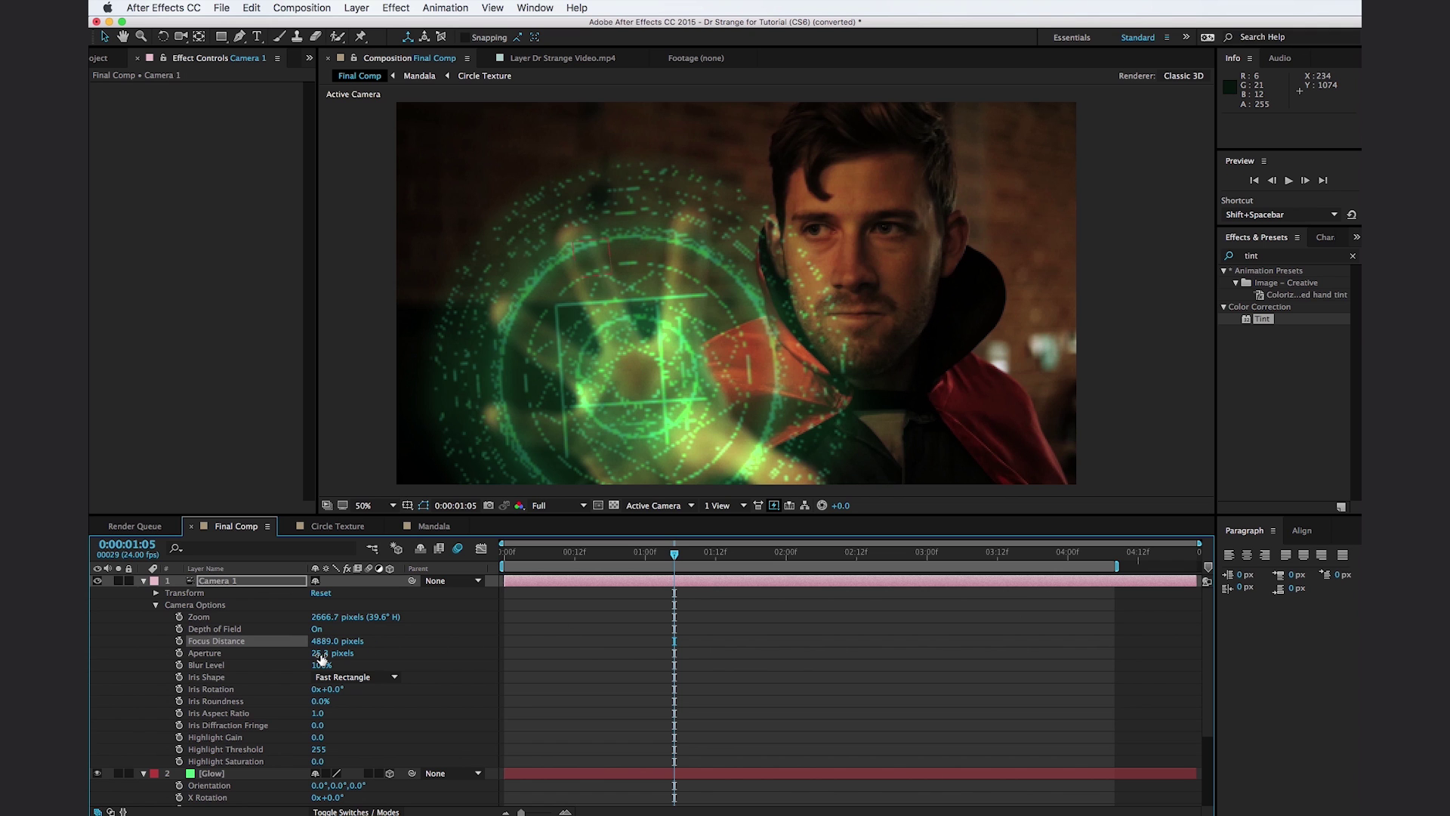
drag(321, 654, 426, 653)
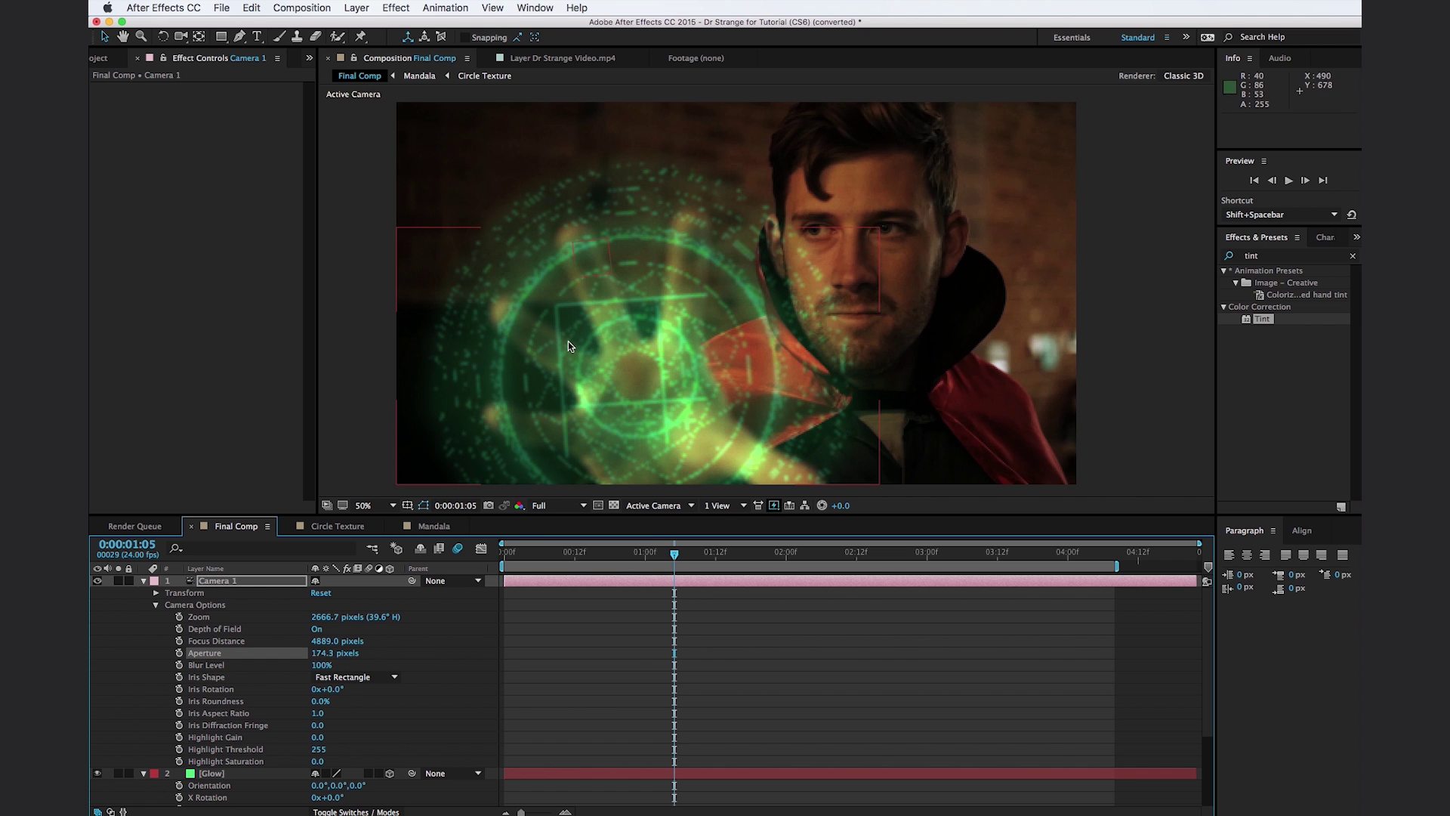
scroll(604, 433, up, 2)
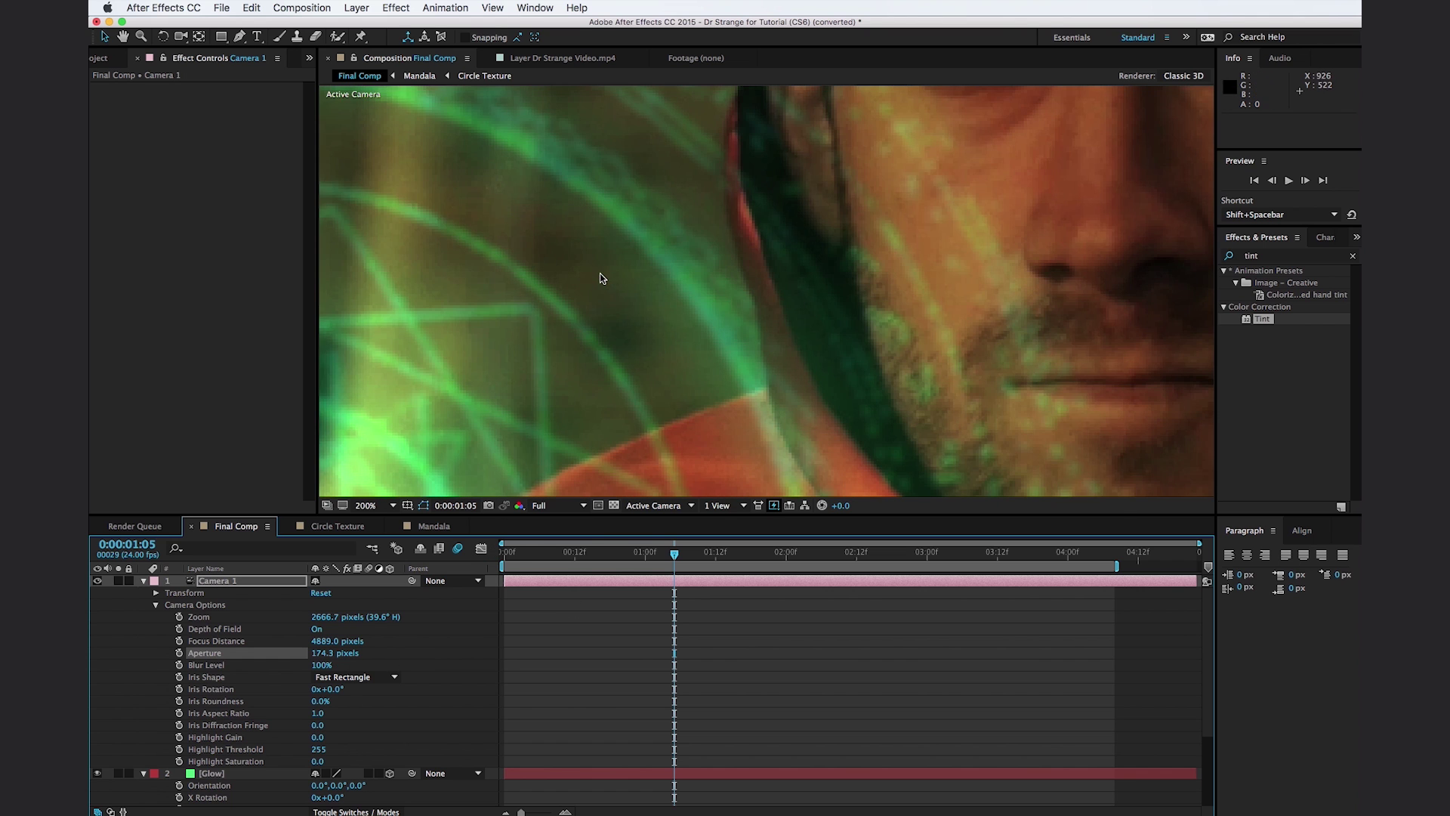
scroll(713, 129, up, 2)
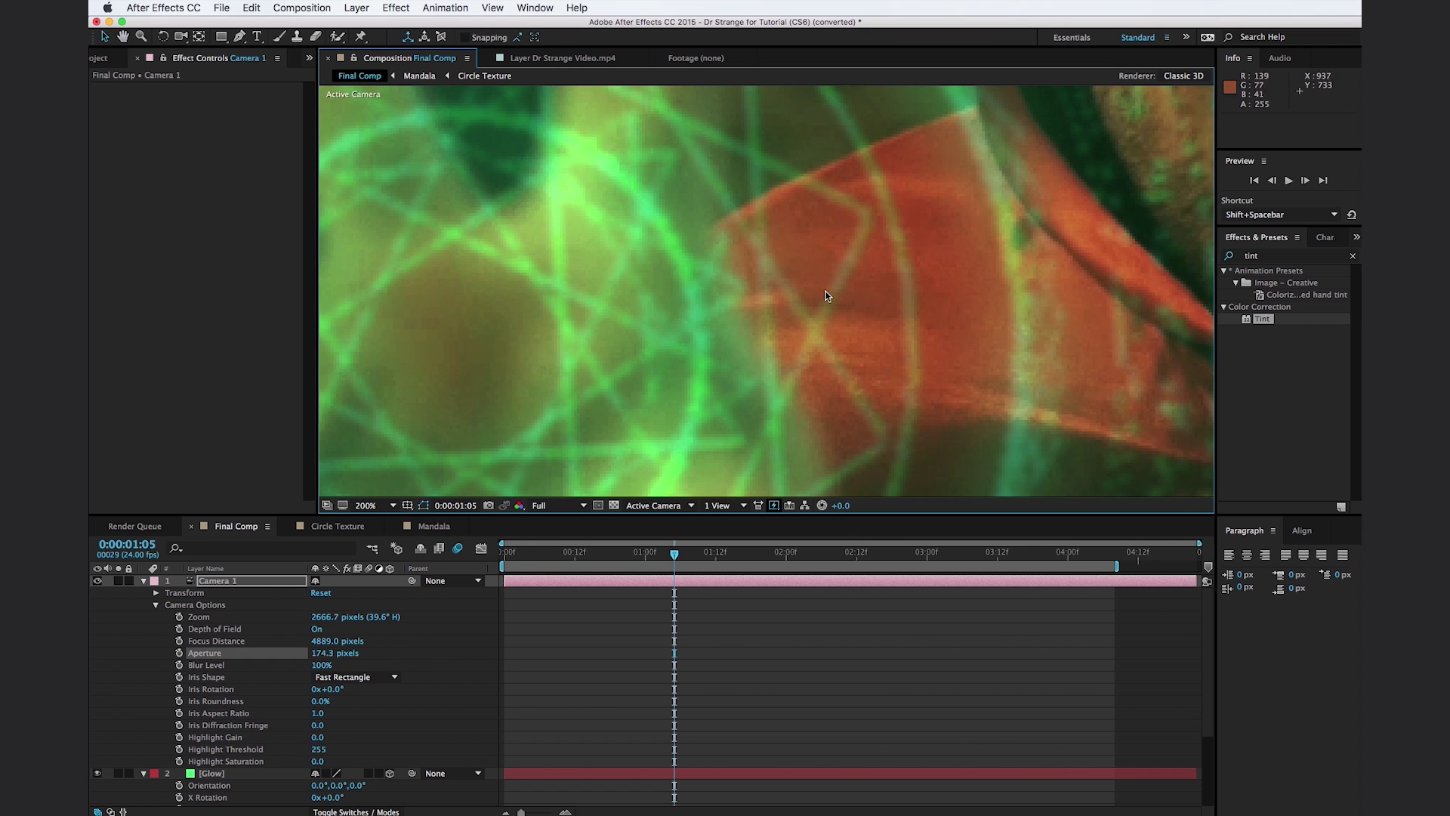
scroll(819, 302, down, 4)
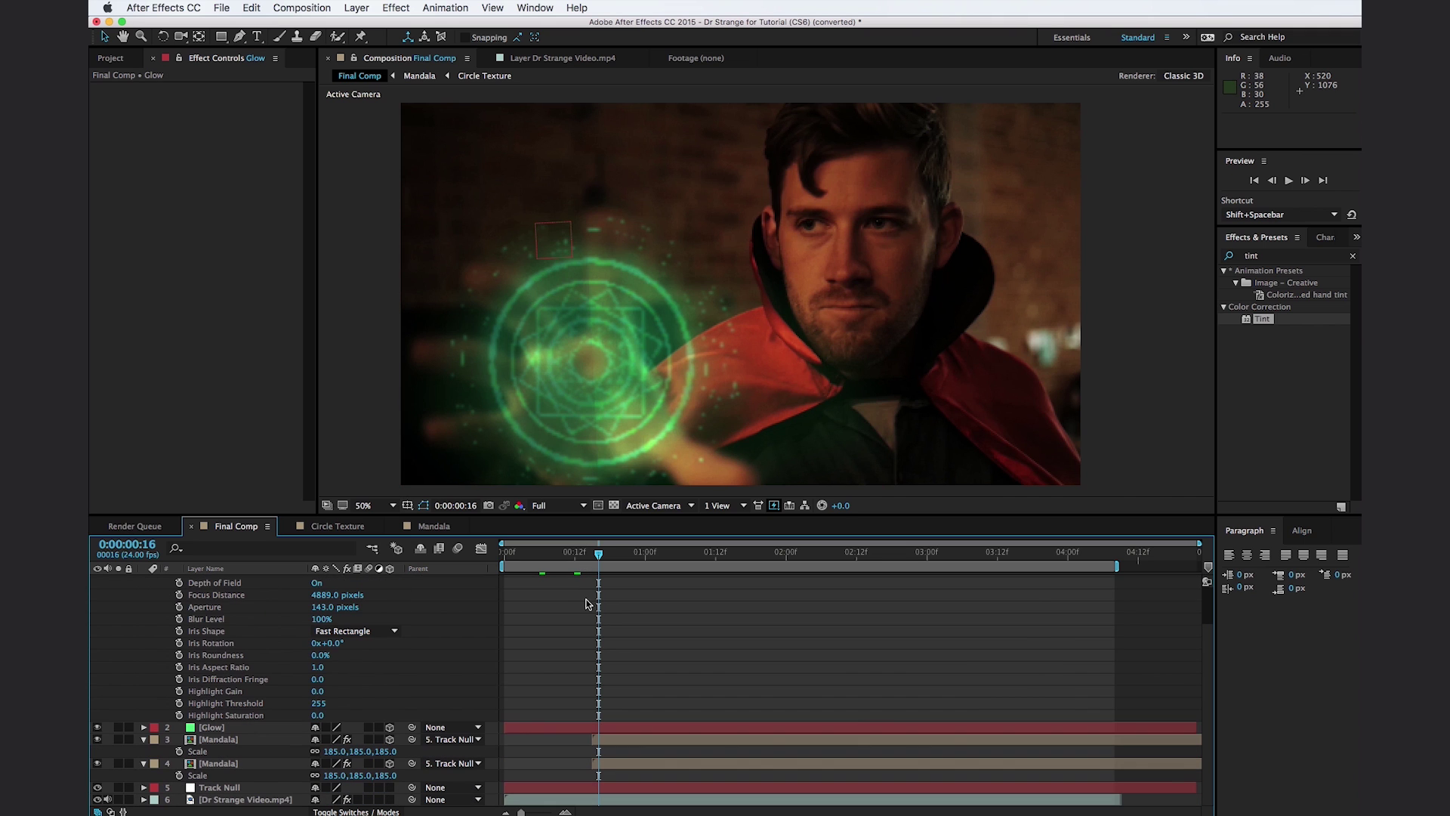
Match the Glow solid's Y rotation to the Mandala's at 6° and push the solid about 52 pixels along its depth axis.
click(242, 730)
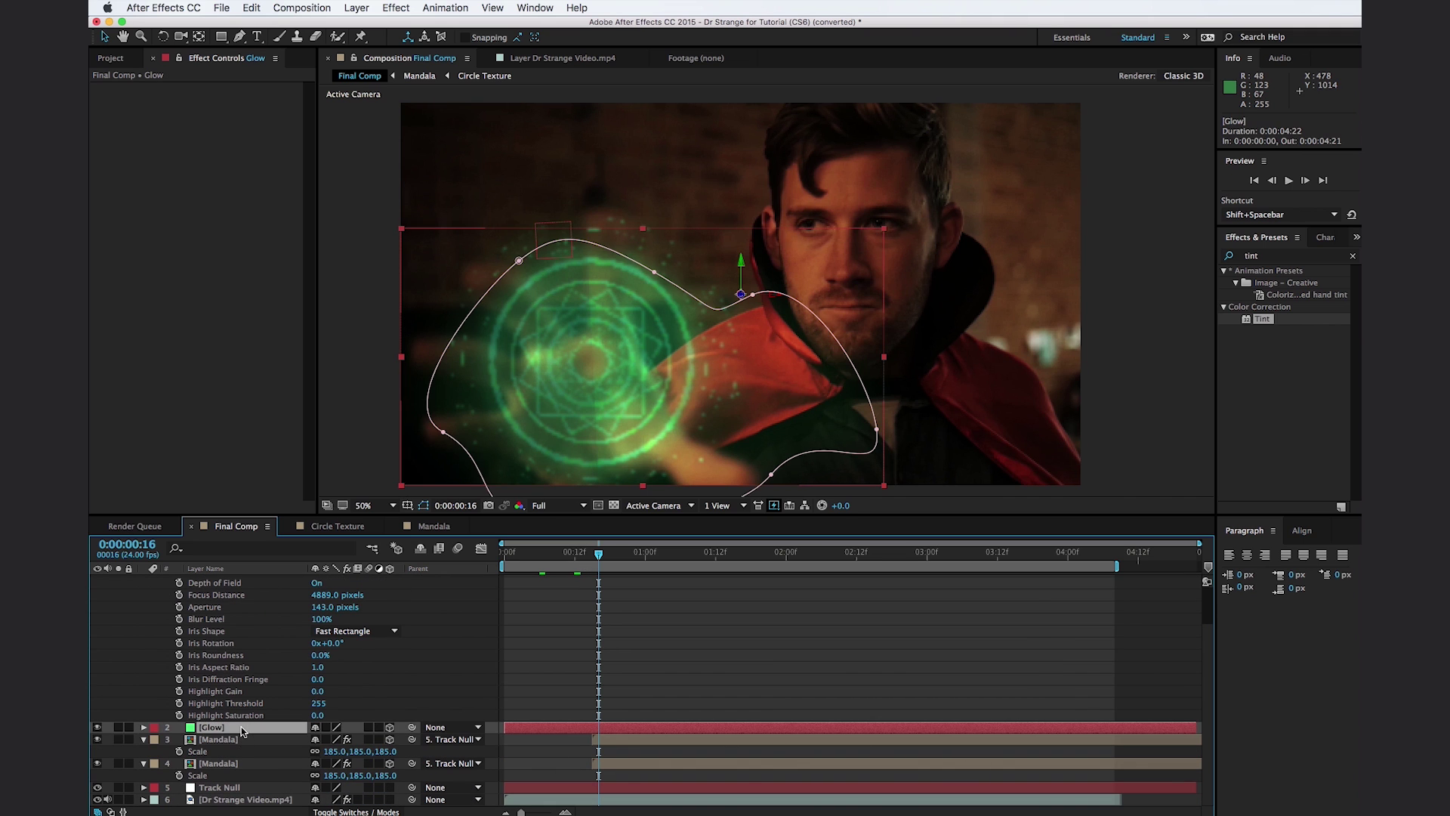
click(241, 740)
key(r)
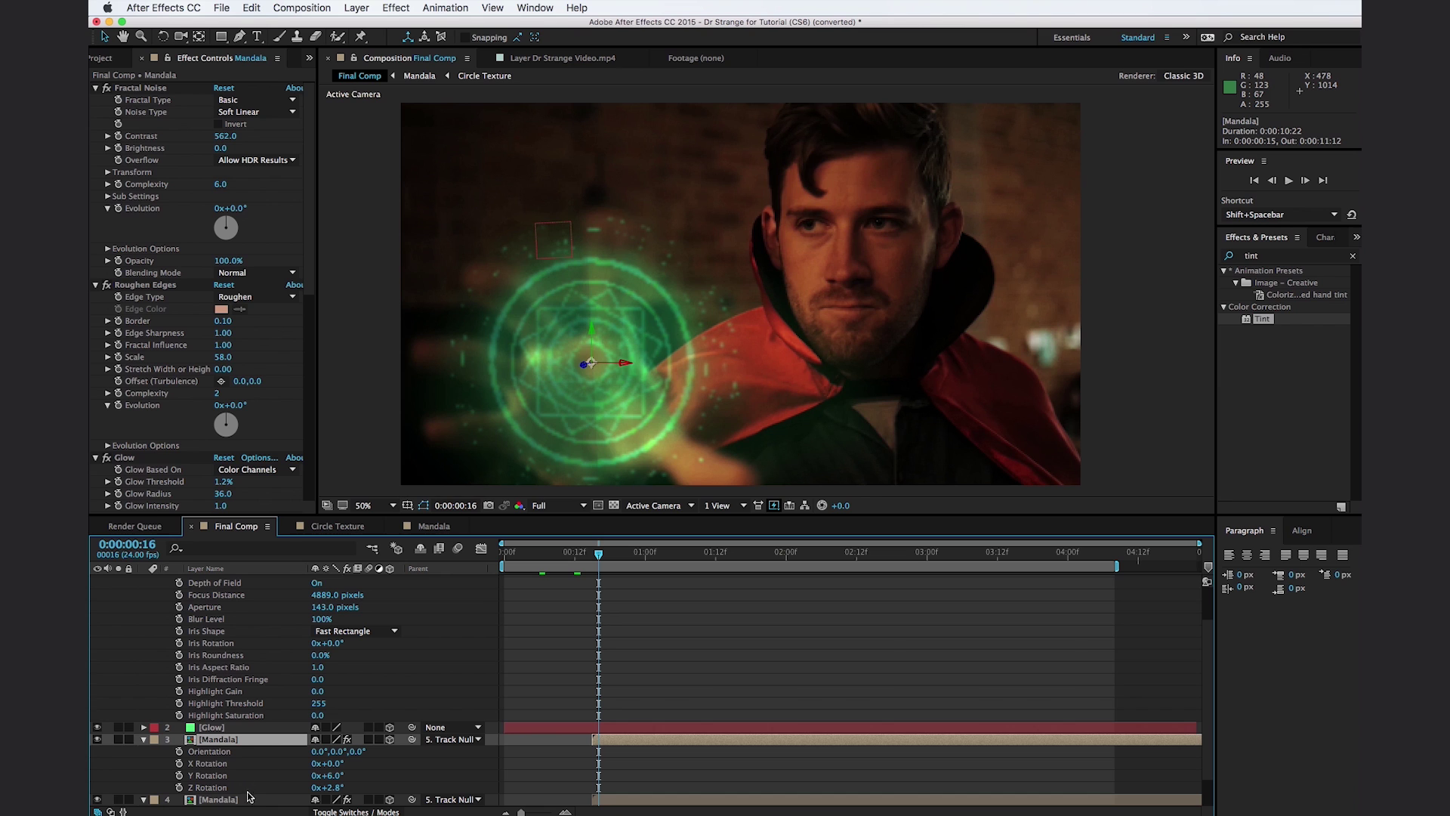
click(250, 728)
key(r)
click(334, 763)
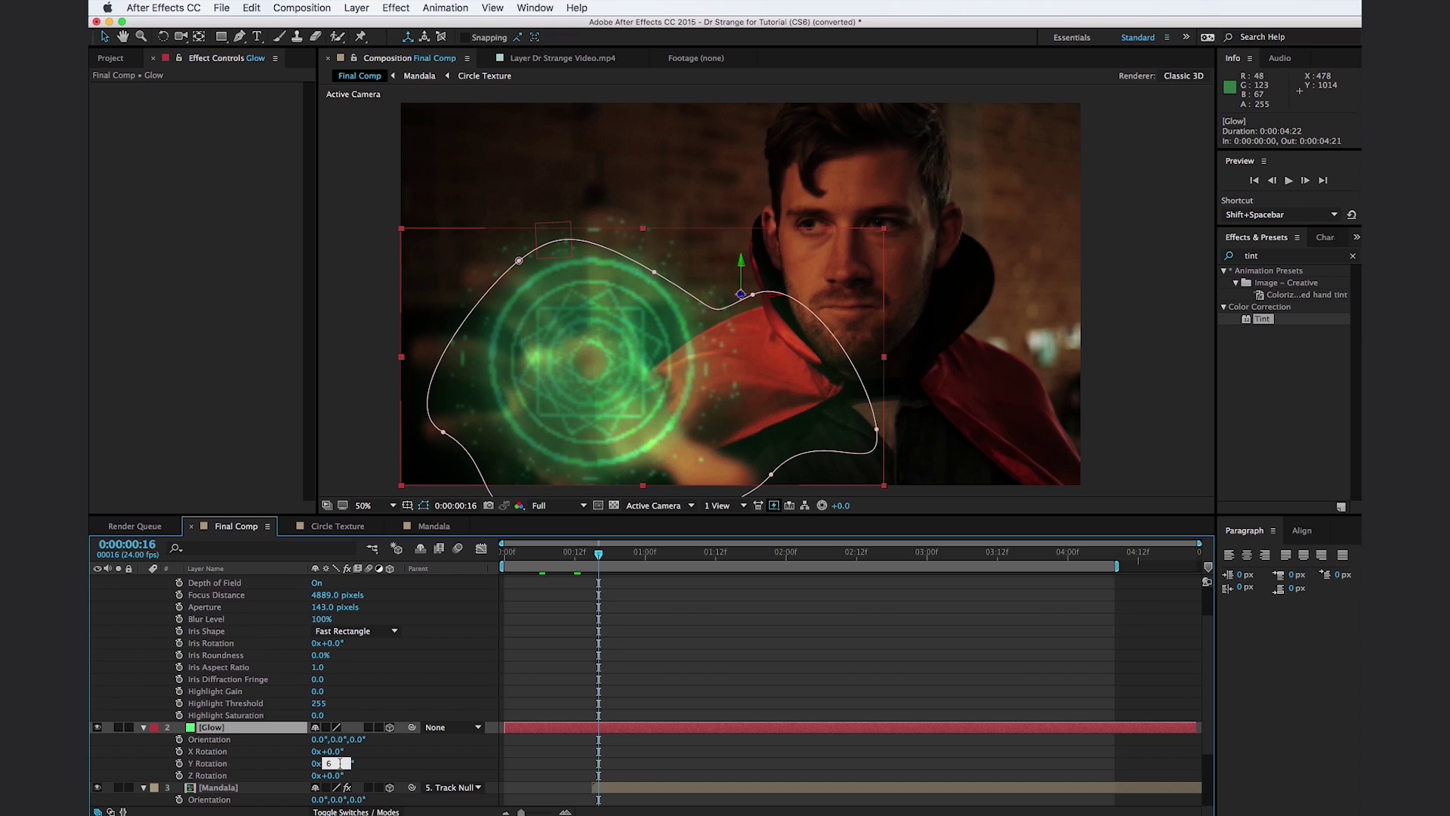
key(Return)
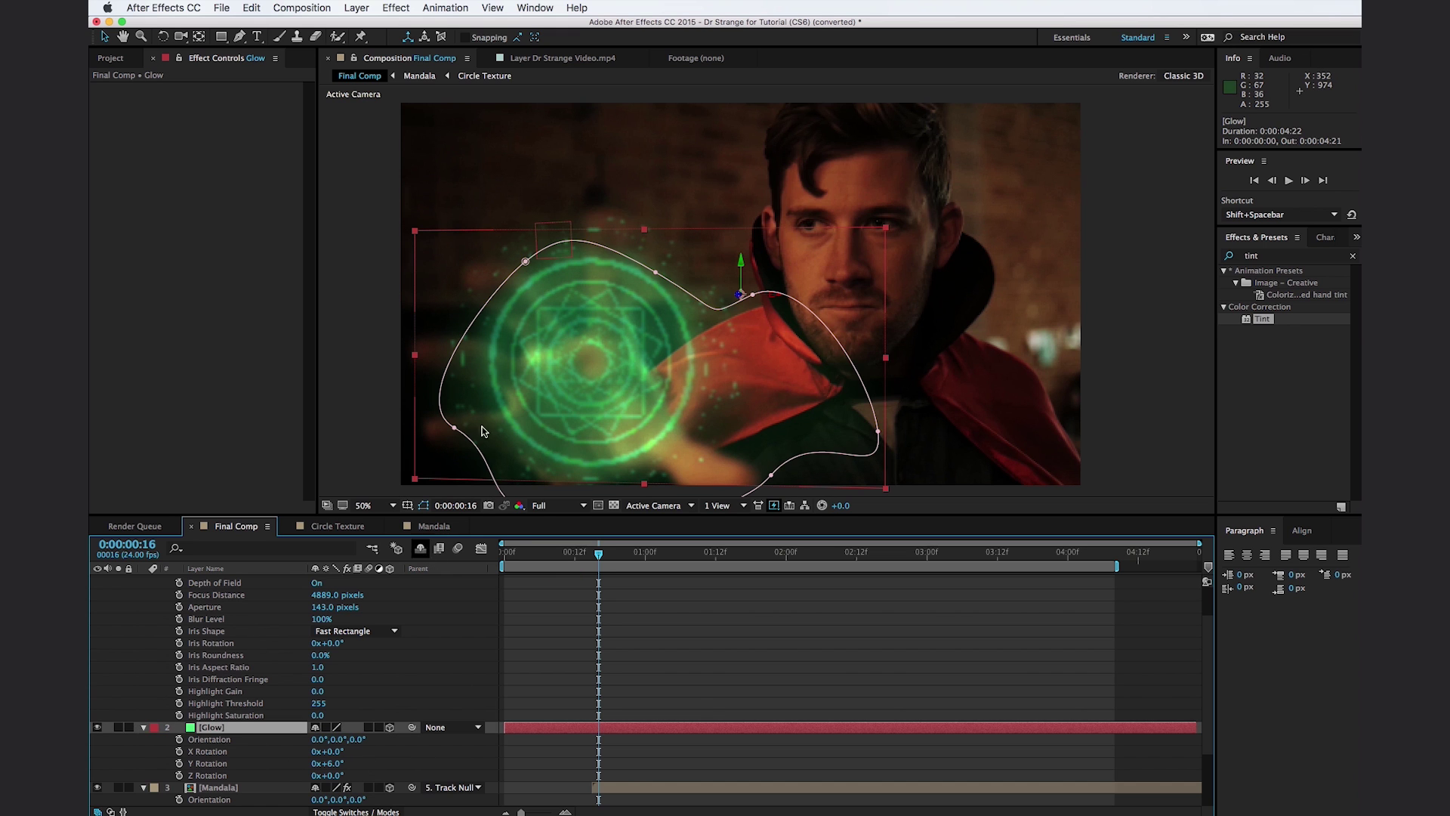
drag(740, 297, 745, 458)
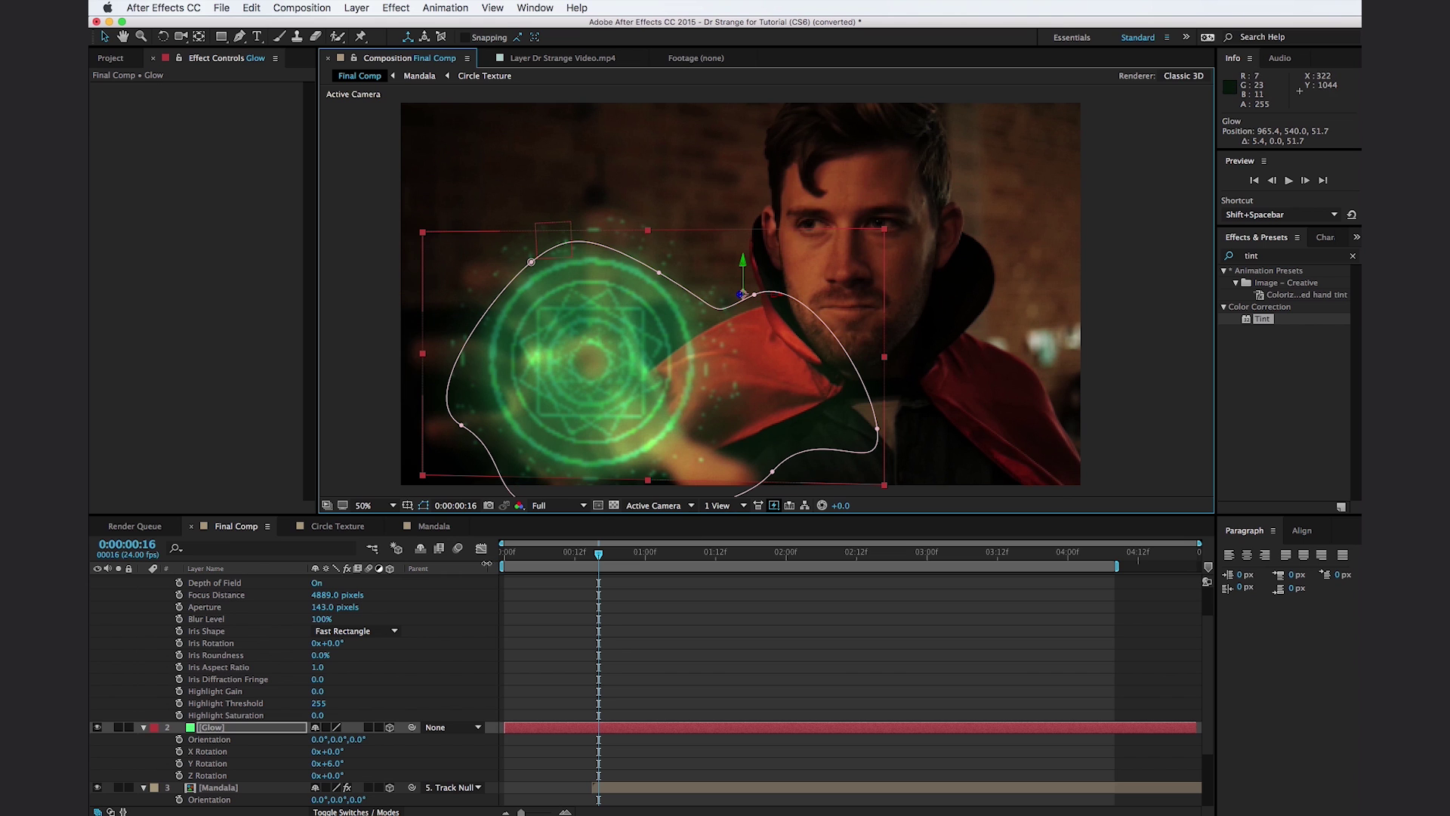
Keyframe the Glow solid's opacity at 8% on 0:00:00:18 and lower it at 0:00:00:15 so the glow fades in.
scroll(598, 701, up, 3)
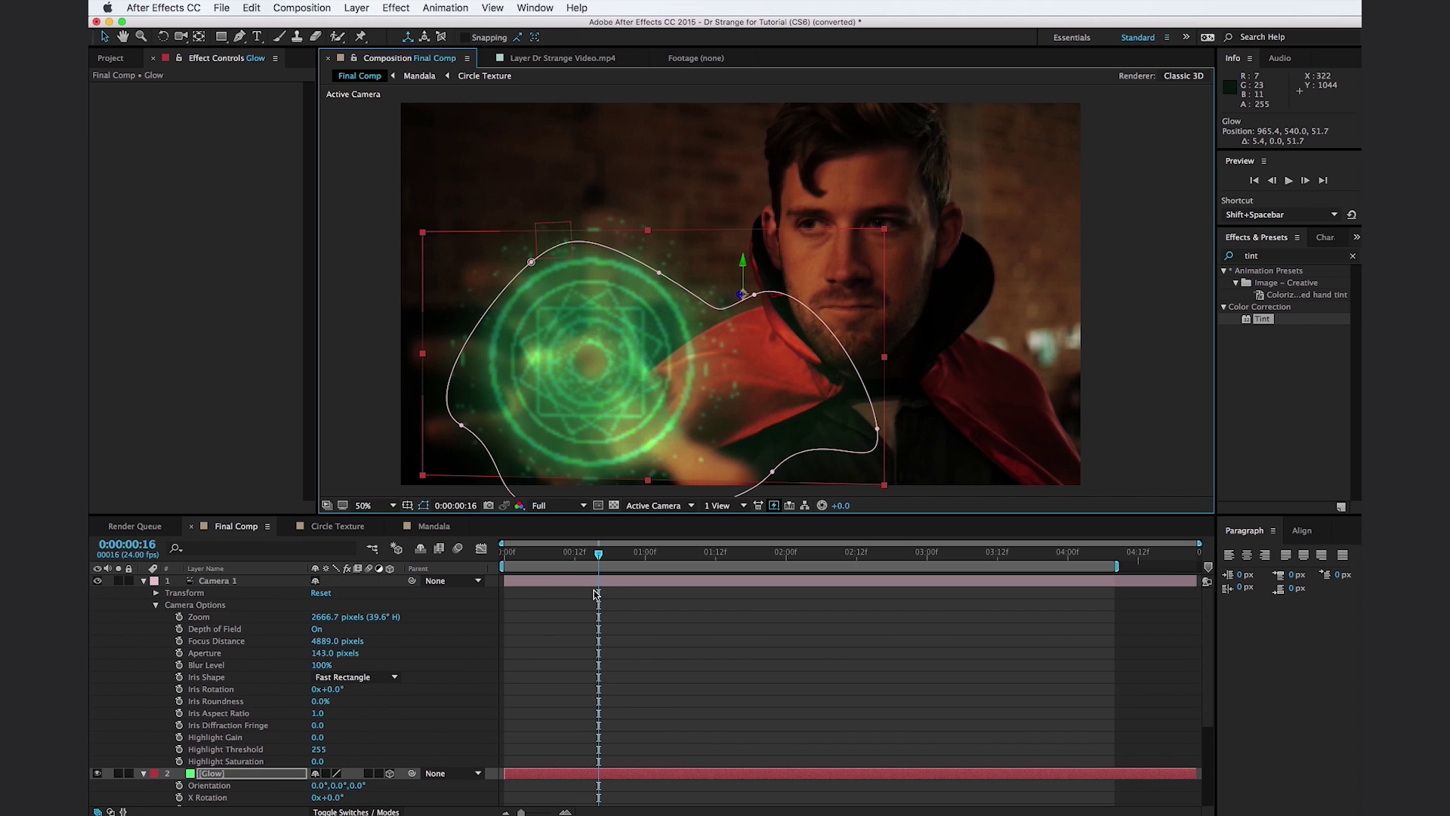
drag(572, 560, 611, 567)
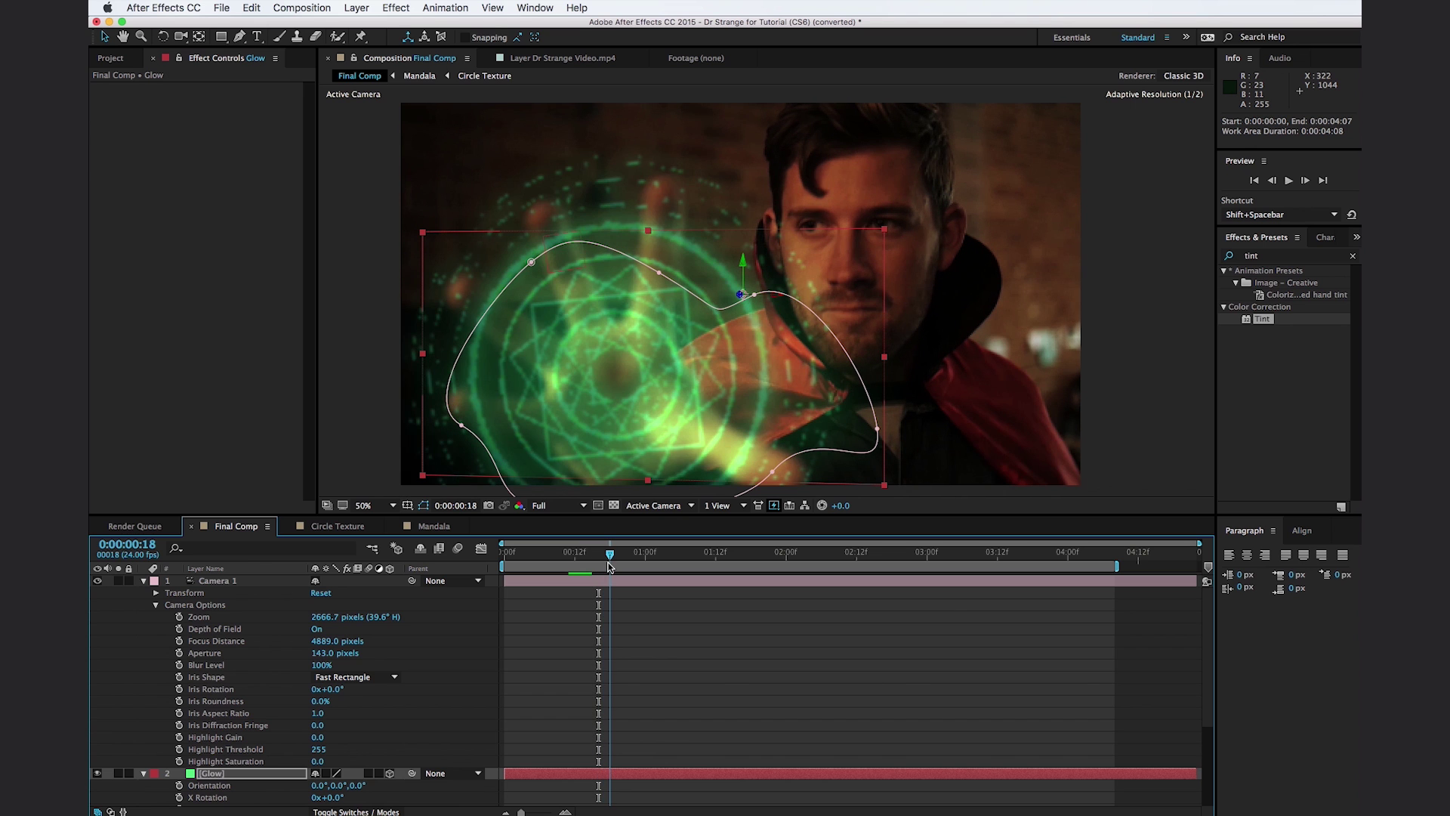
scroll(287, 737, down, 3)
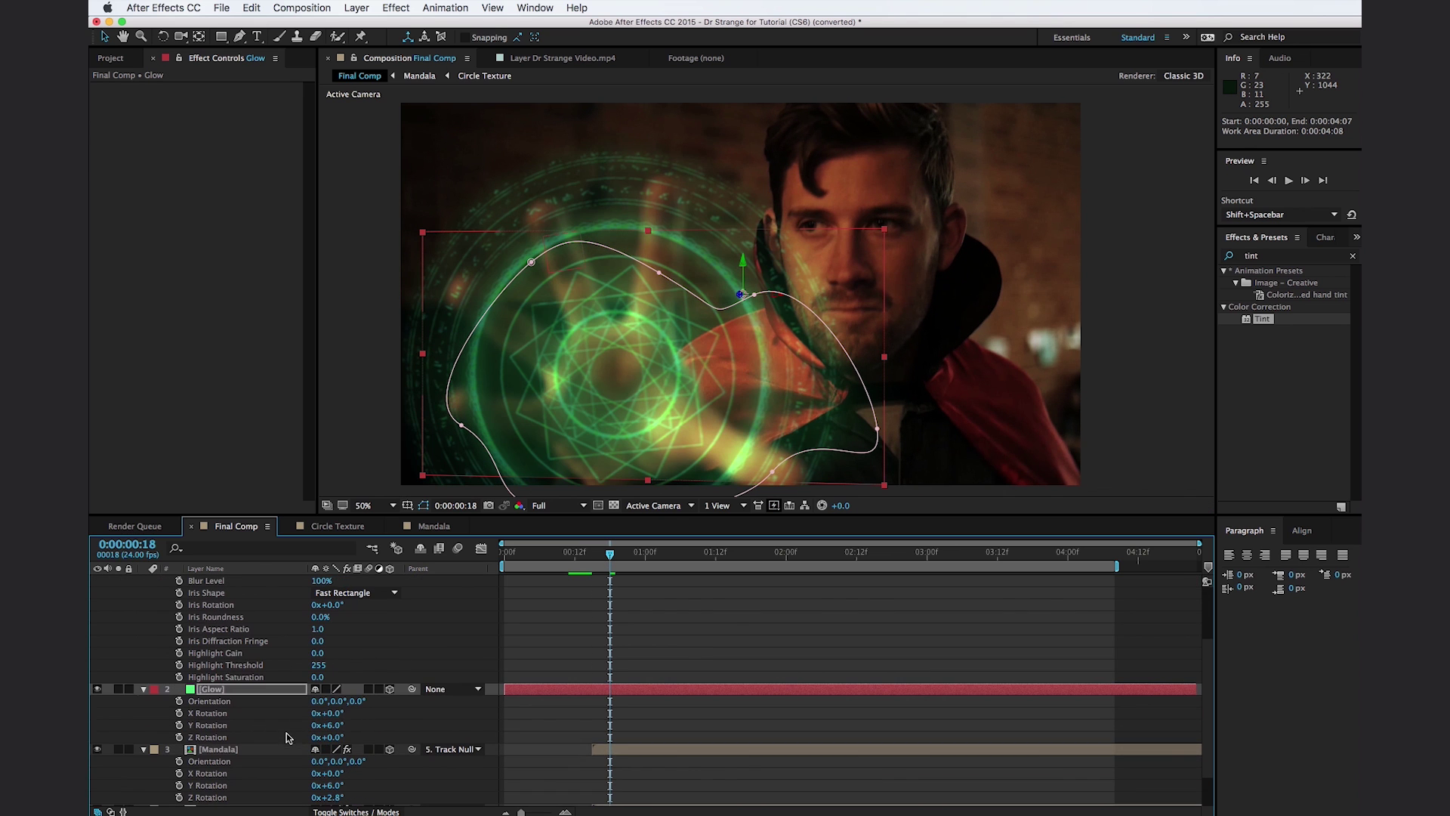
click(239, 689)
key(t)
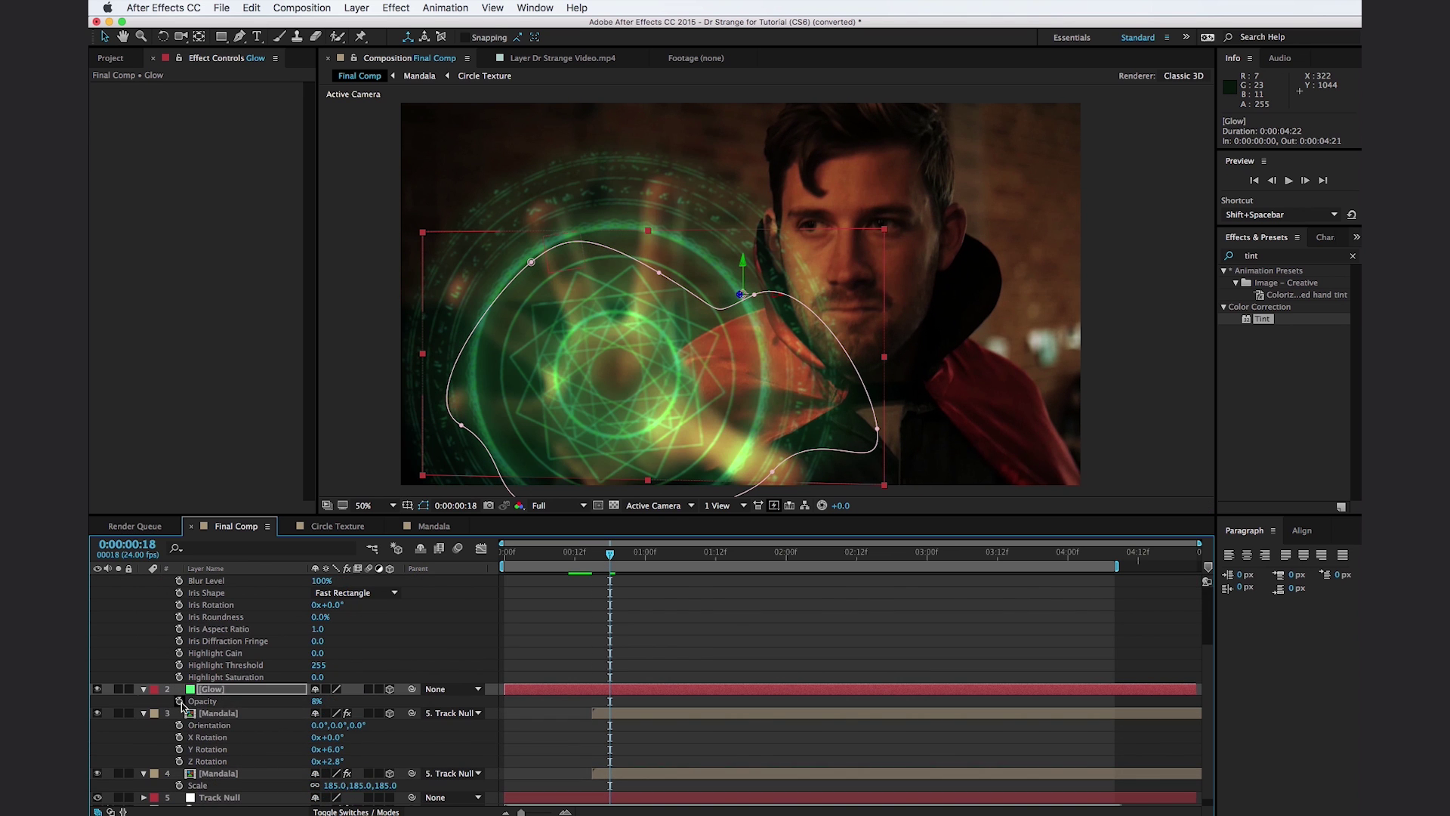
click(179, 702)
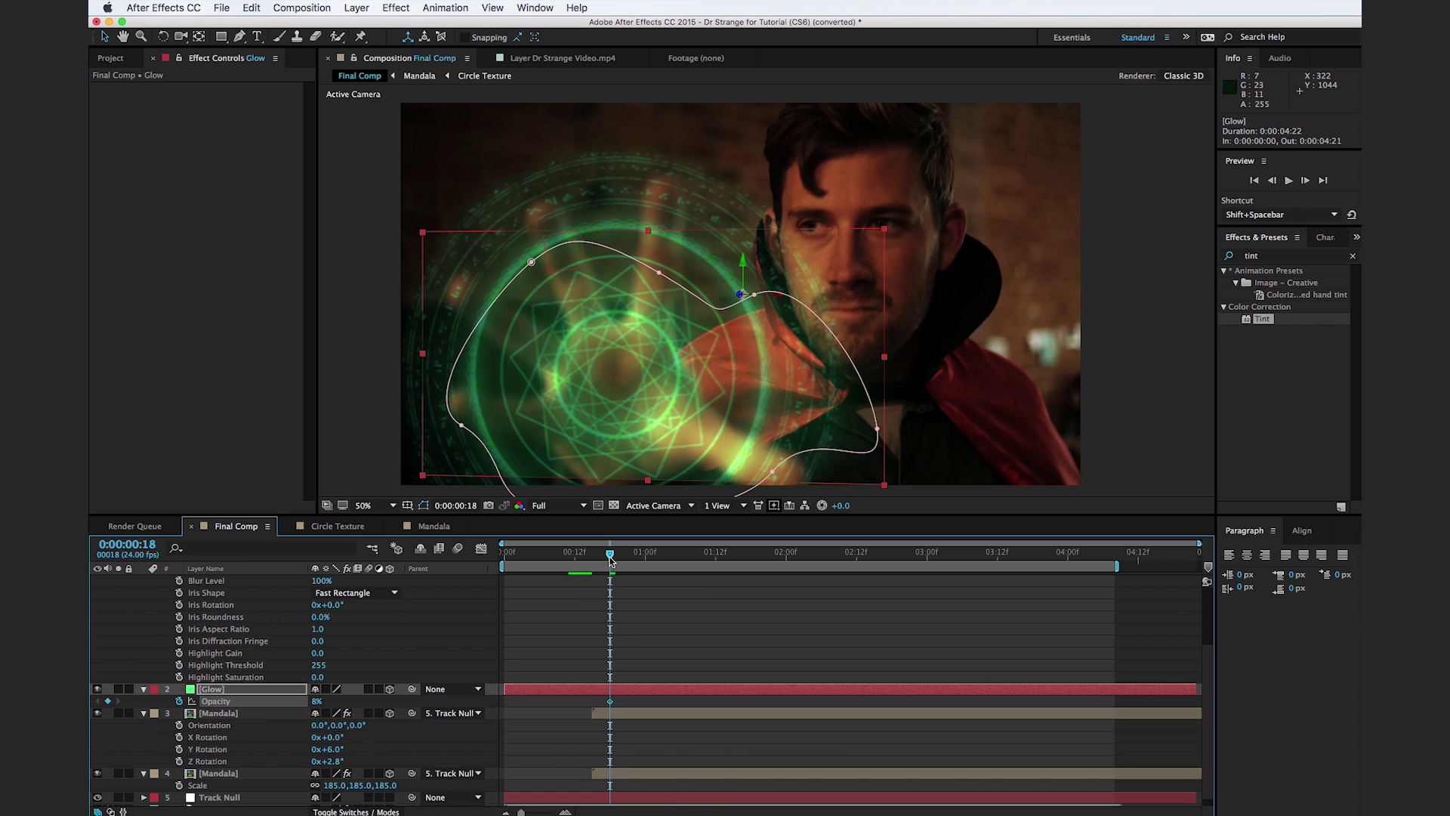
drag(610, 558, 592, 557)
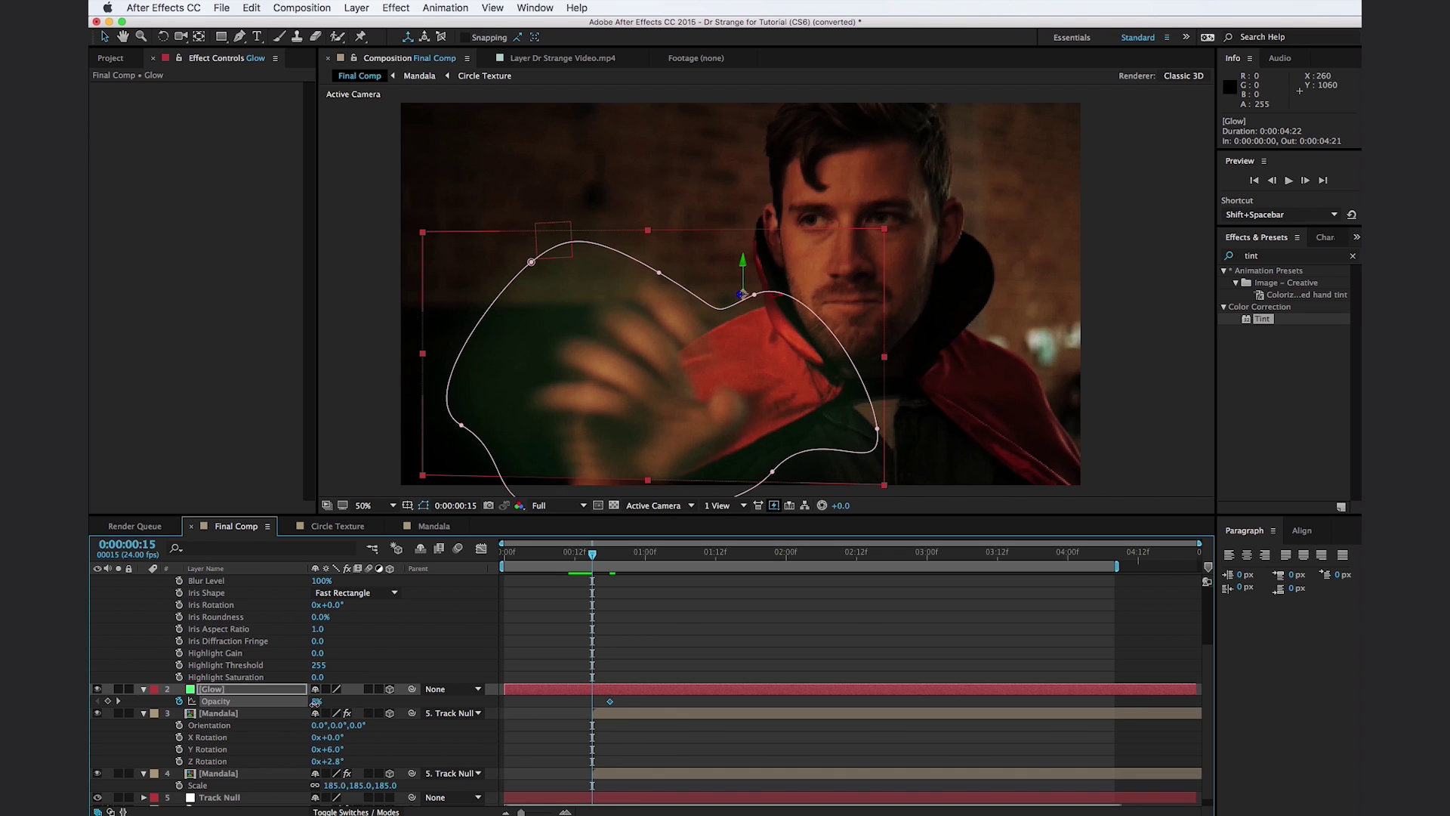
drag(316, 708, 273, 709)
Add an 8% opacity keyframe to the Glow solid at 0:00:03:01.
drag(592, 558, 936, 574)
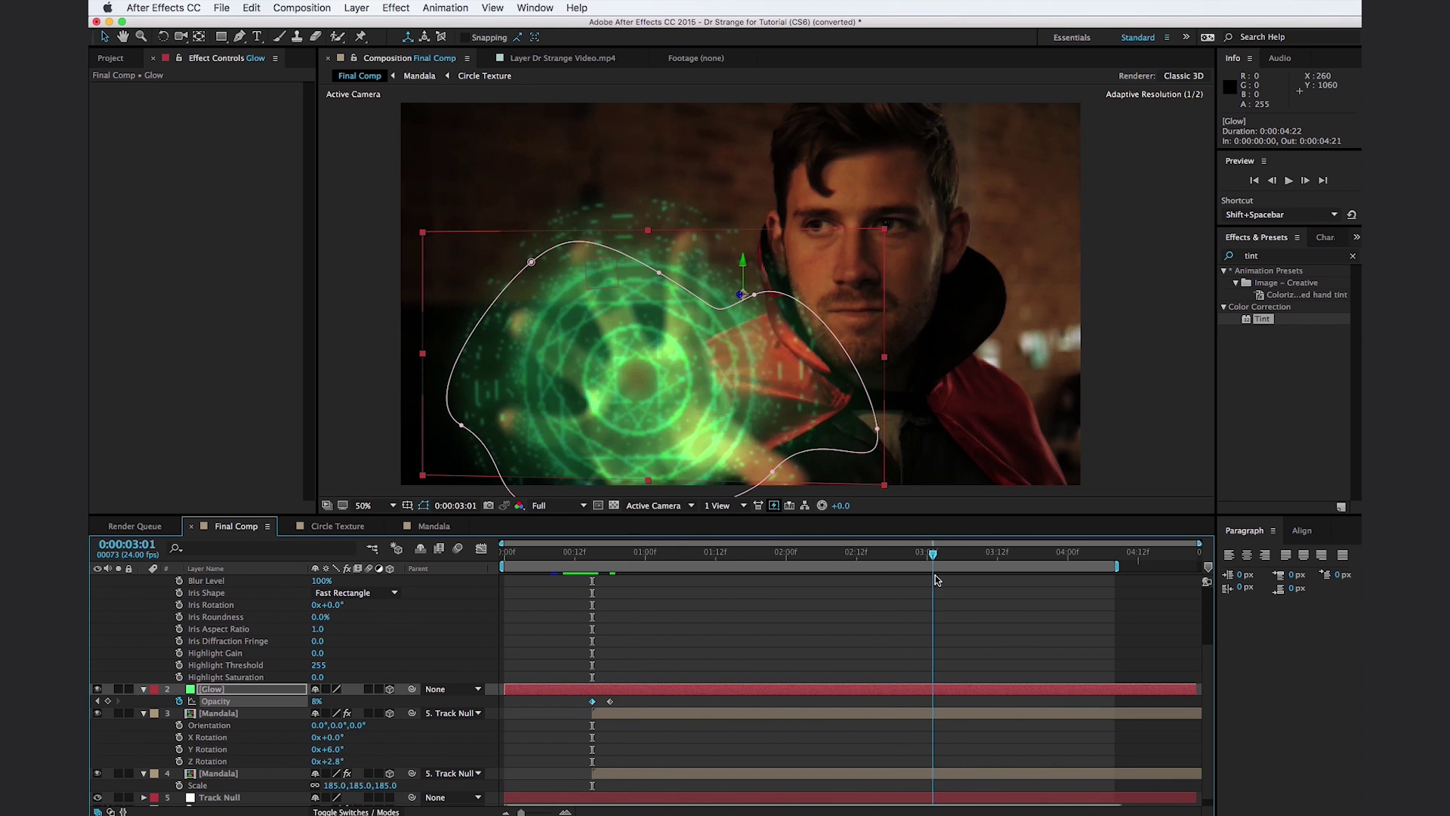
click(108, 703)
click(108, 702)
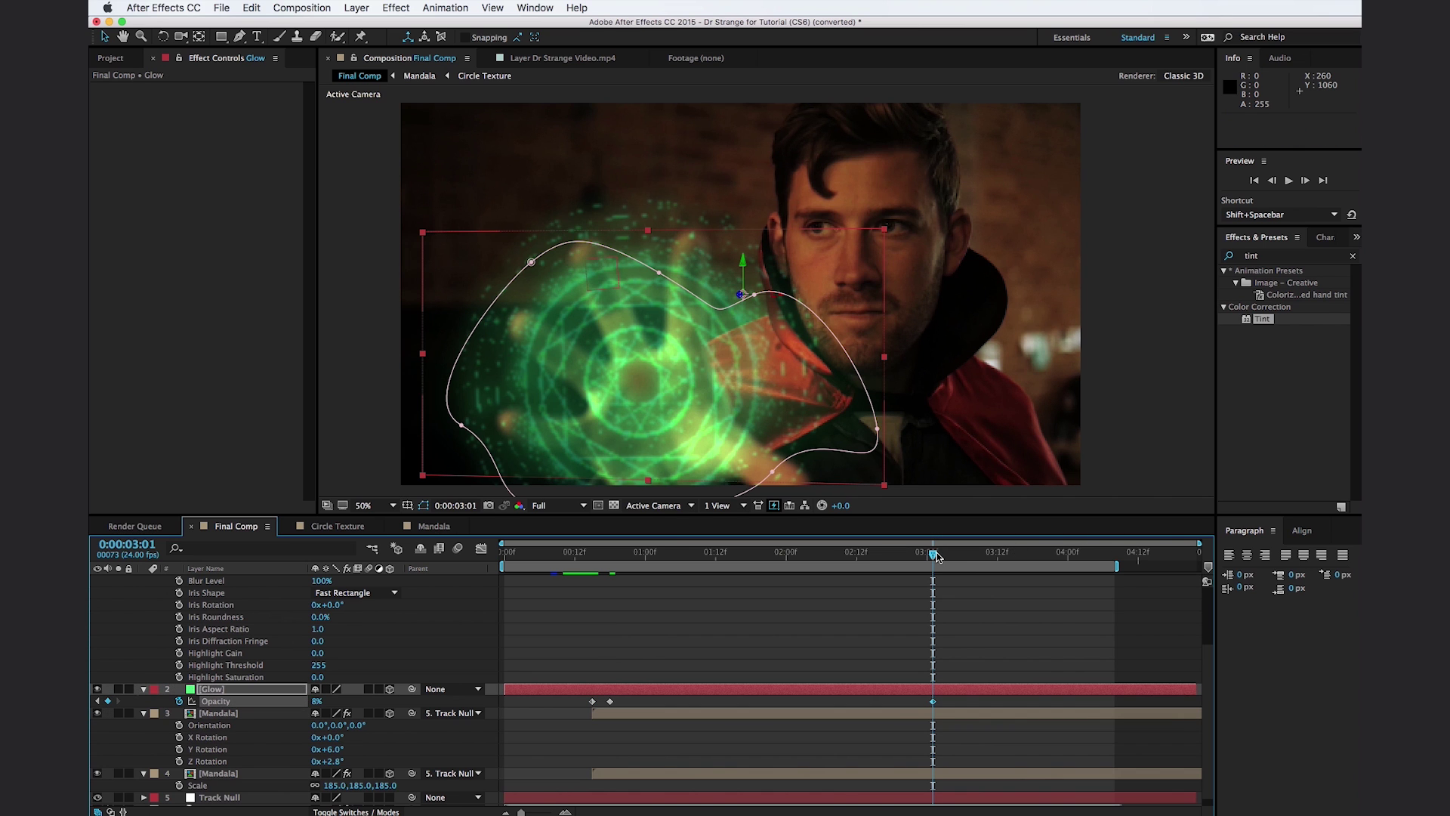
Lower the Glow solid's opacity at 0:00:03:04 so the glow fades out after its last 8% keyframe.
drag(934, 557, 952, 557)
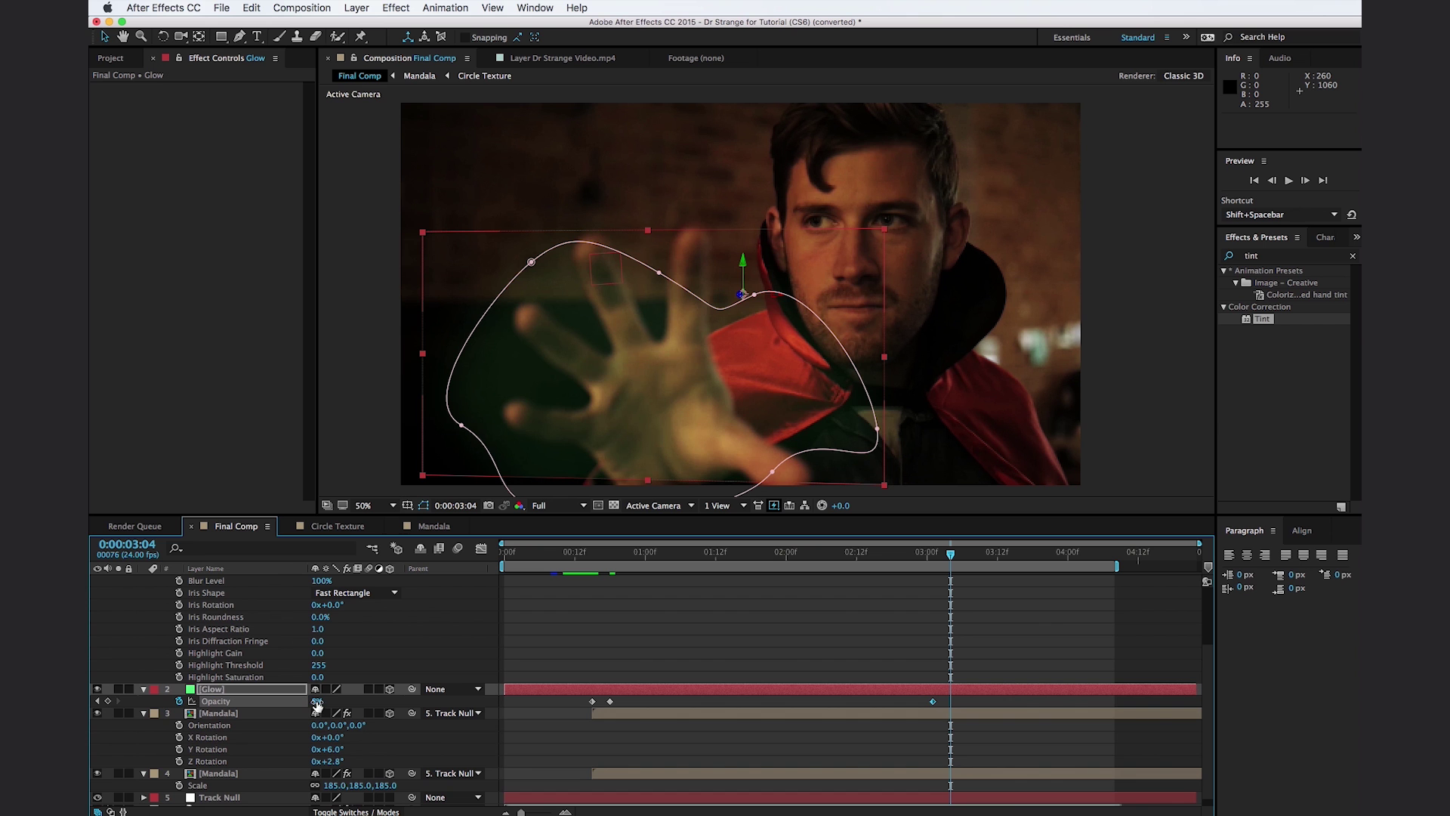
drag(316, 703, 299, 705)
click(543, 683)
drag(552, 558, 820, 560)
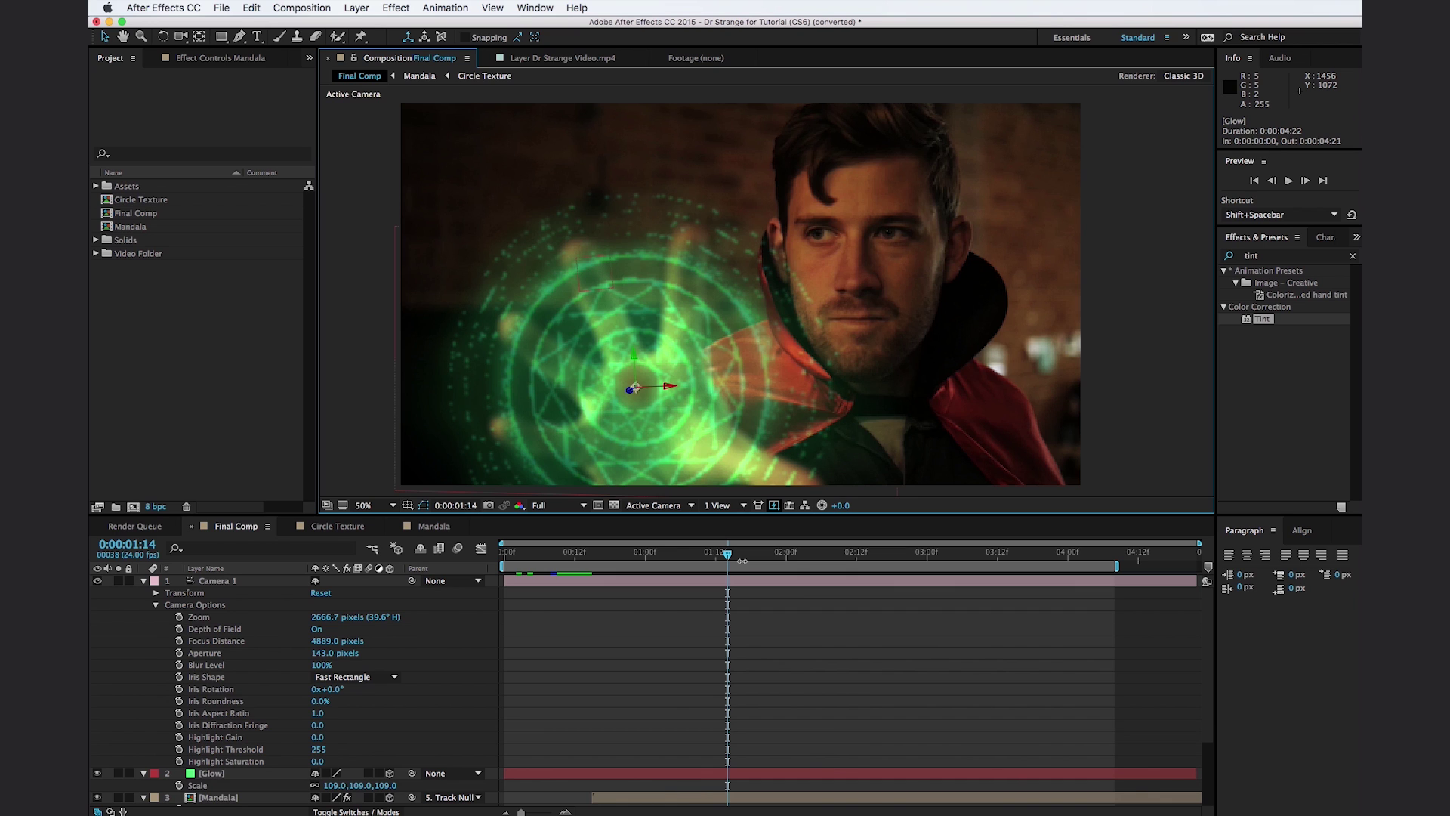
Add the Radium – Bonus 01.mp4 clip from the Video Folder as the topmost Final Comp layer and scale it to 72%.
click(96, 253)
drag(119, 283, 221, 581)
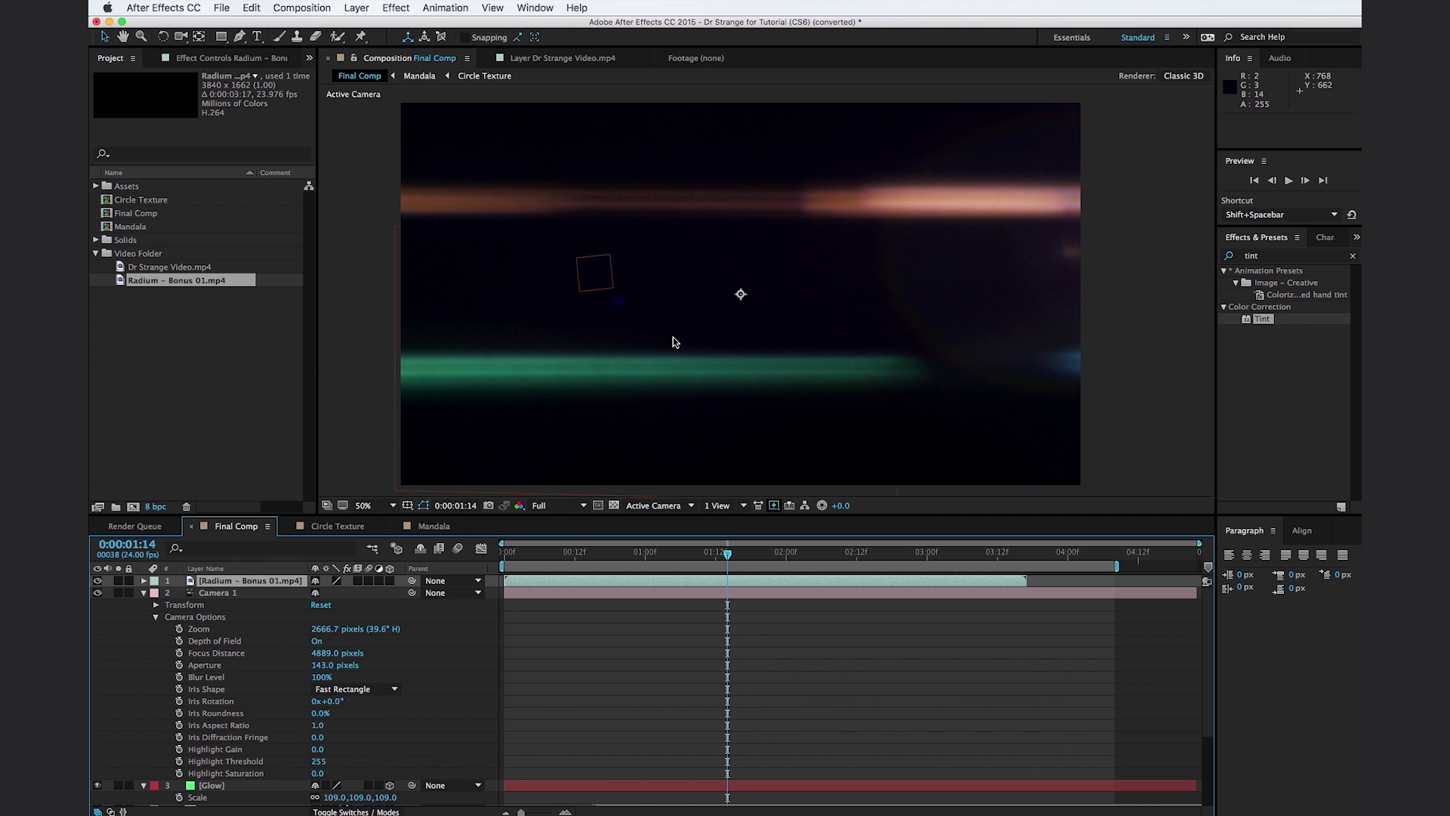
key(s)
drag(330, 593, 347, 595)
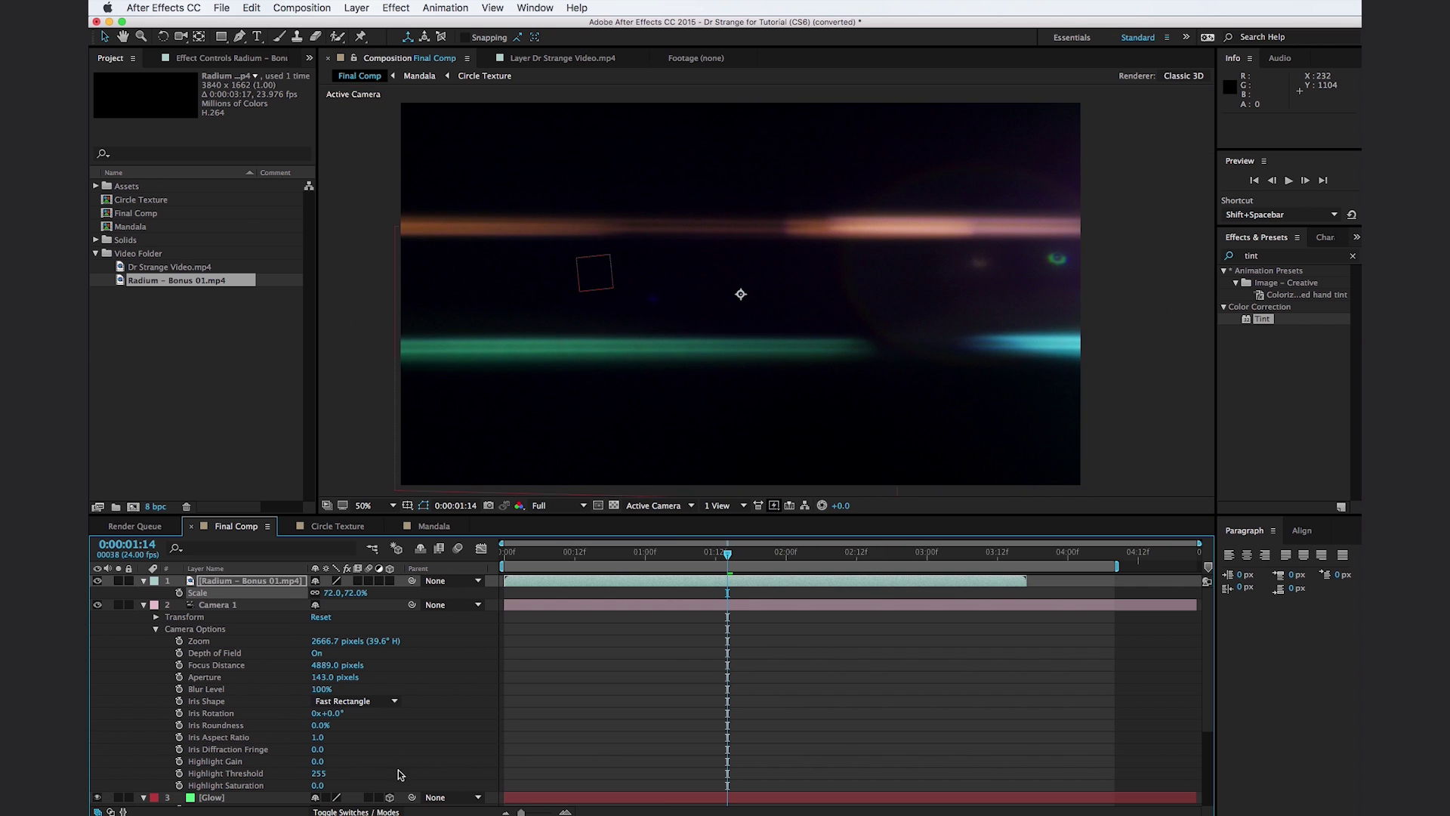
Set the Radium – Bonus 01.mp4 layer's blending mode to Add and its scale to 122%.
click(355, 812)
click(344, 581)
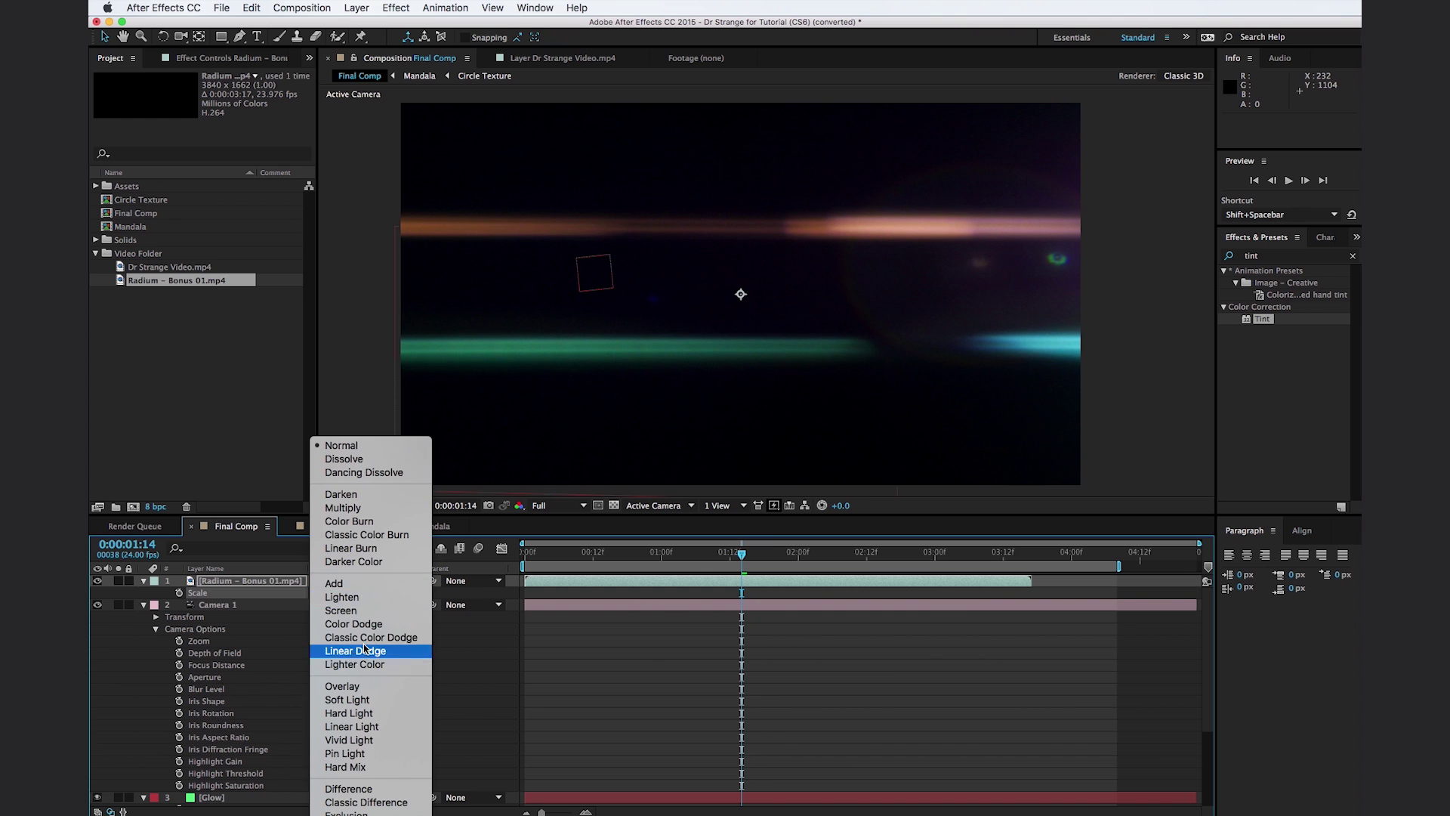
click(365, 585)
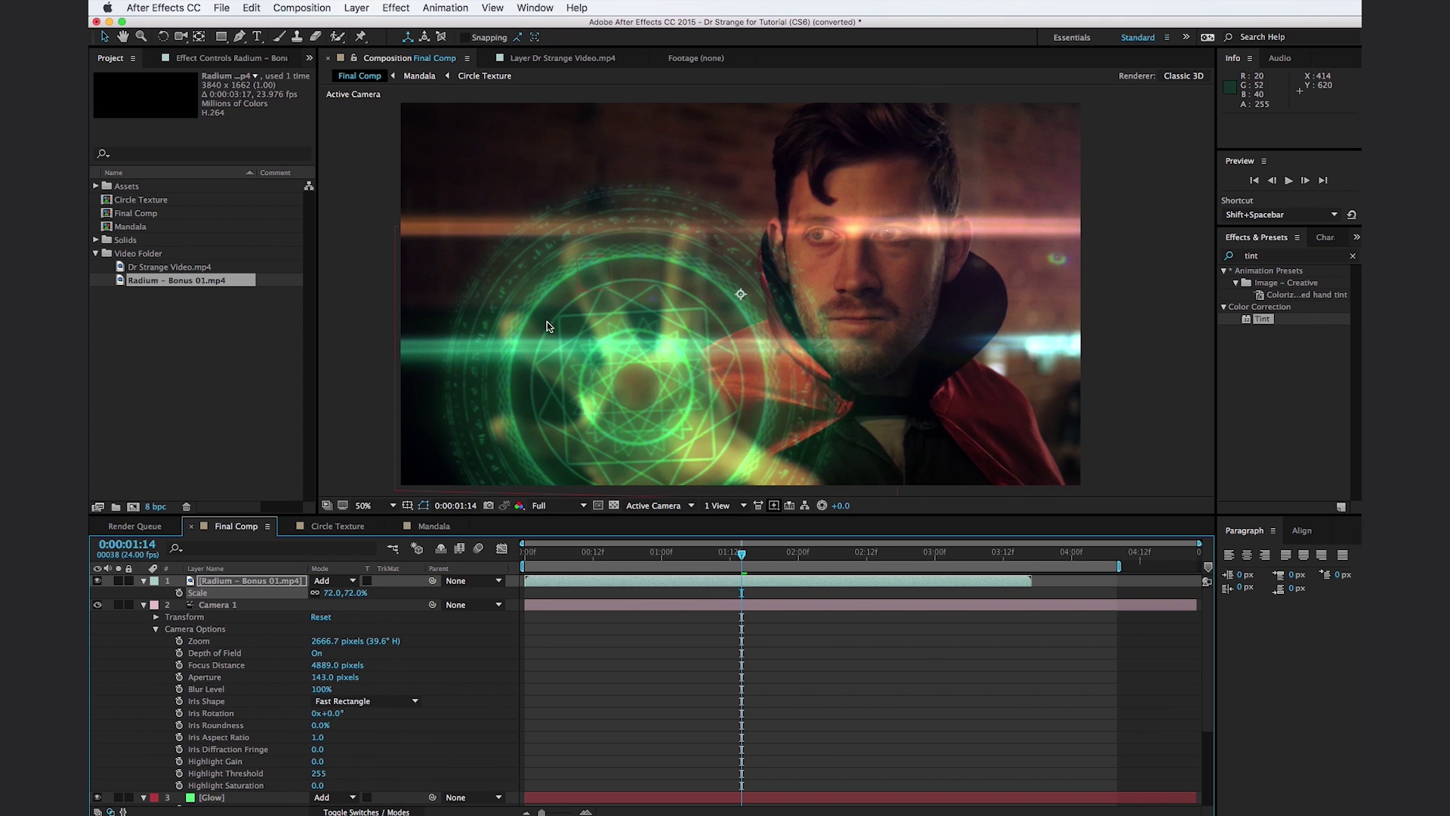
drag(347, 599, 374, 584)
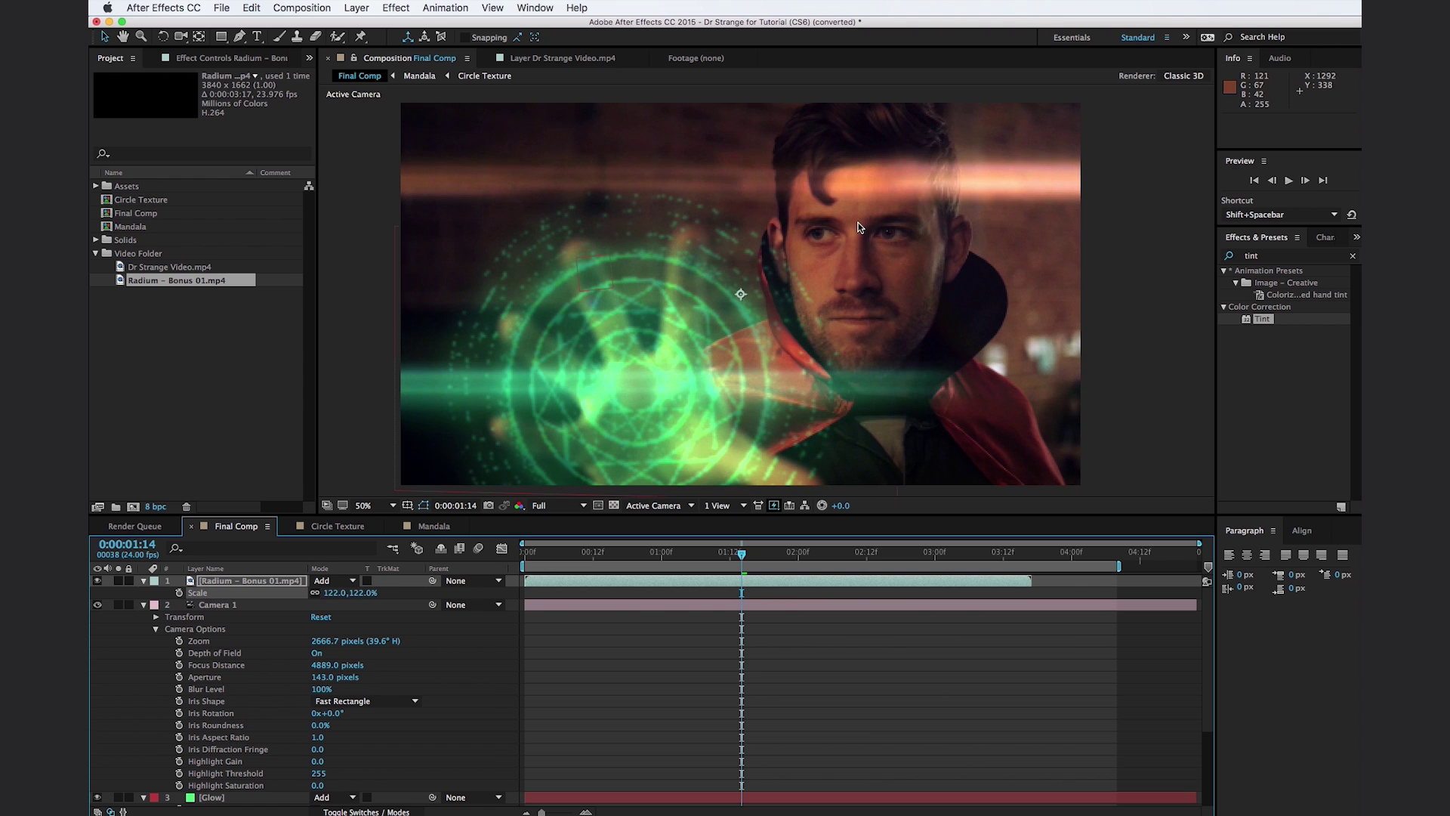
Apply the Tritone effect to the Radium – Bonus 01.mp4 layer and change its midtones to a saturated green.
click(1276, 256)
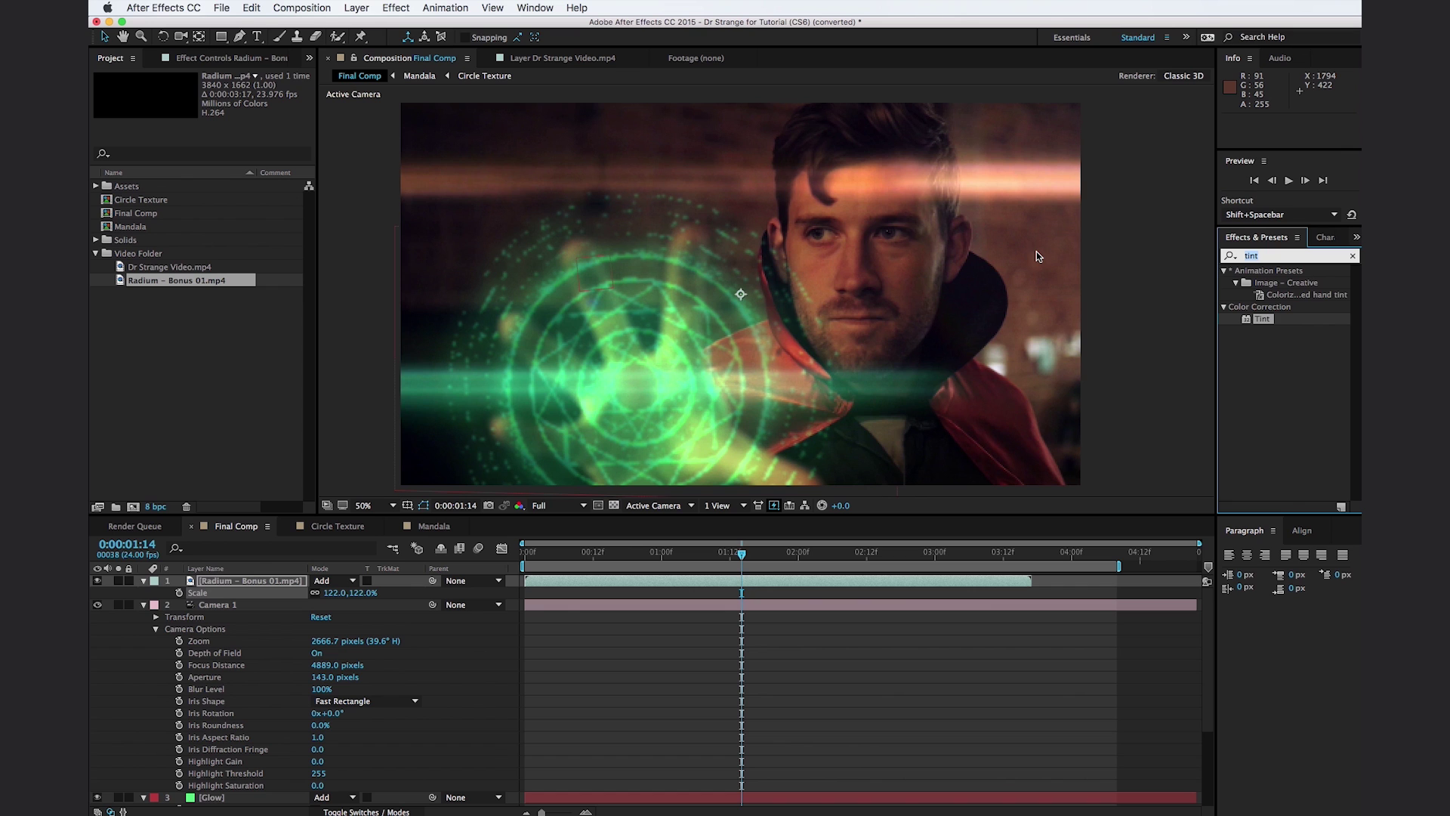
text(trit)
drag(1269, 283, 273, 584)
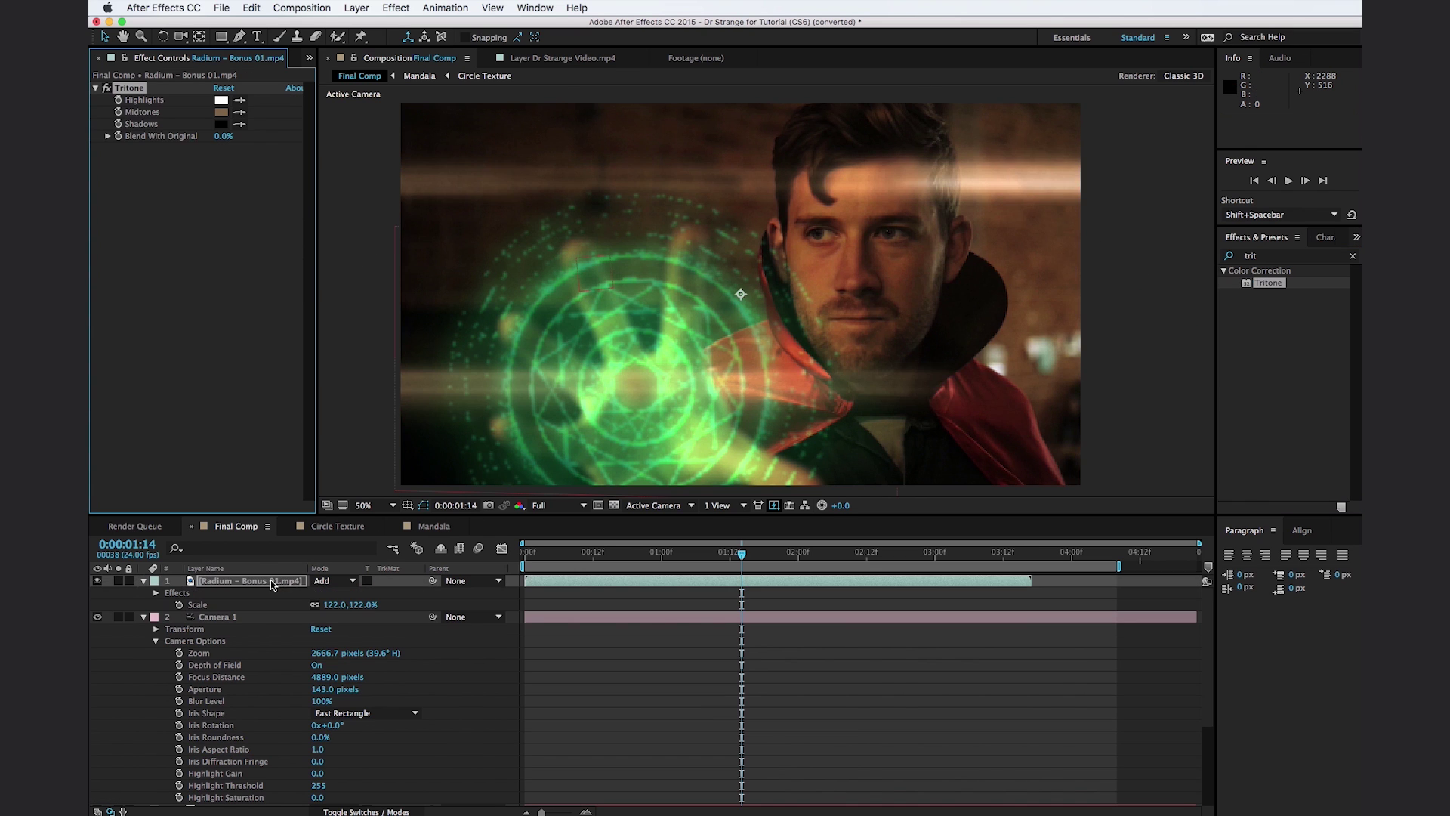
click(220, 112)
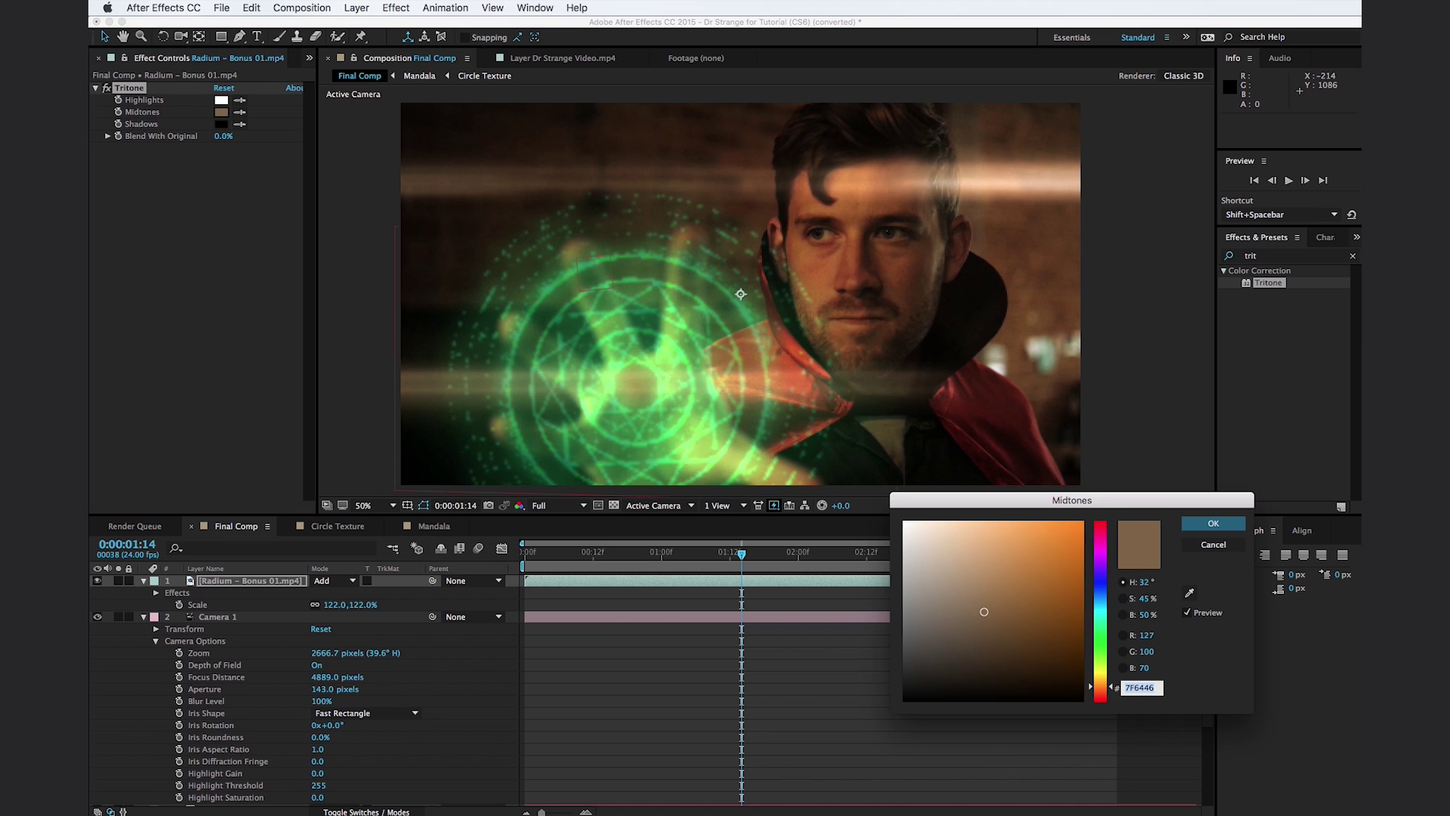
drag(1100, 664, 1100, 643)
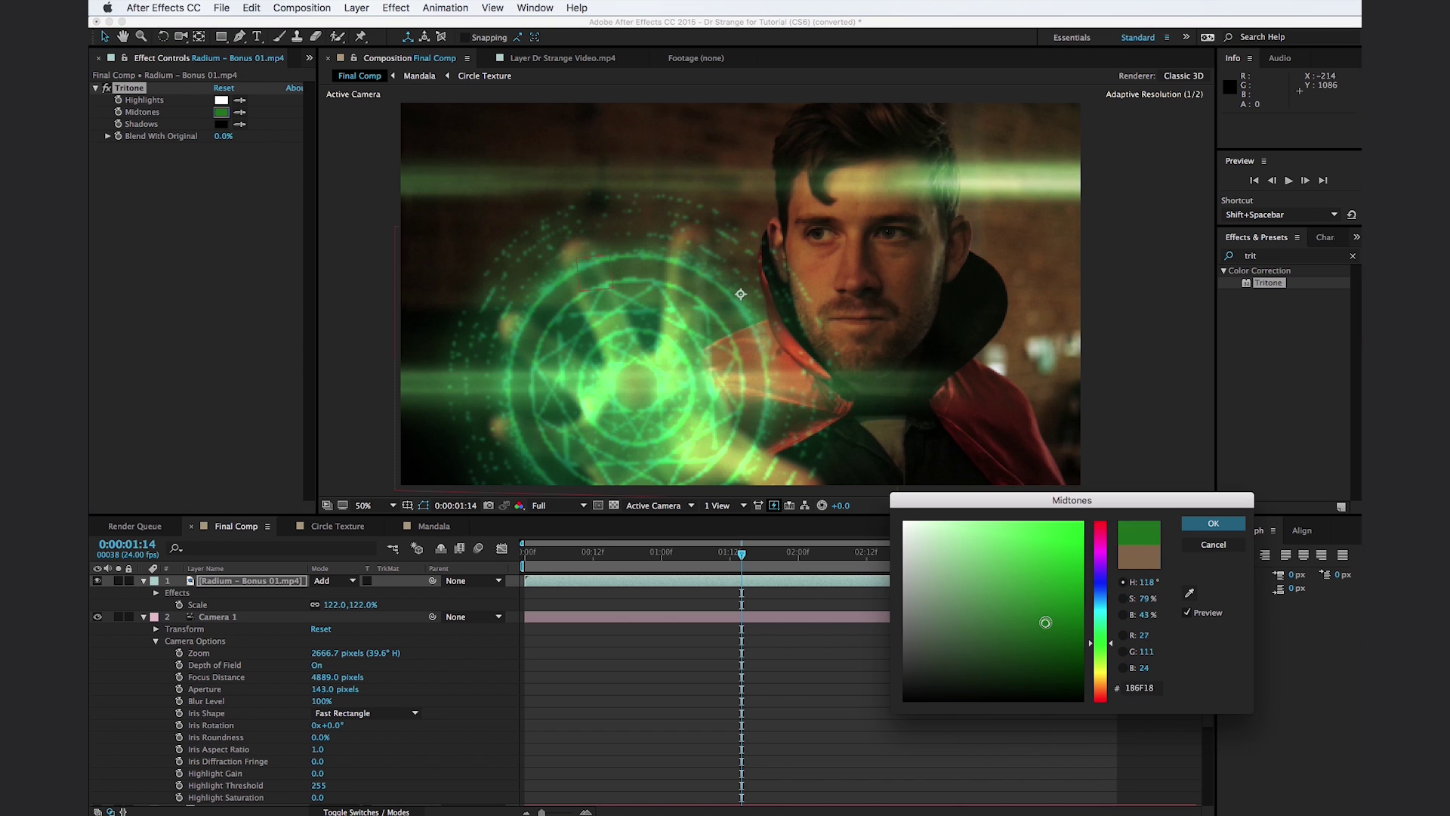
click(1036, 599)
click(1209, 524)
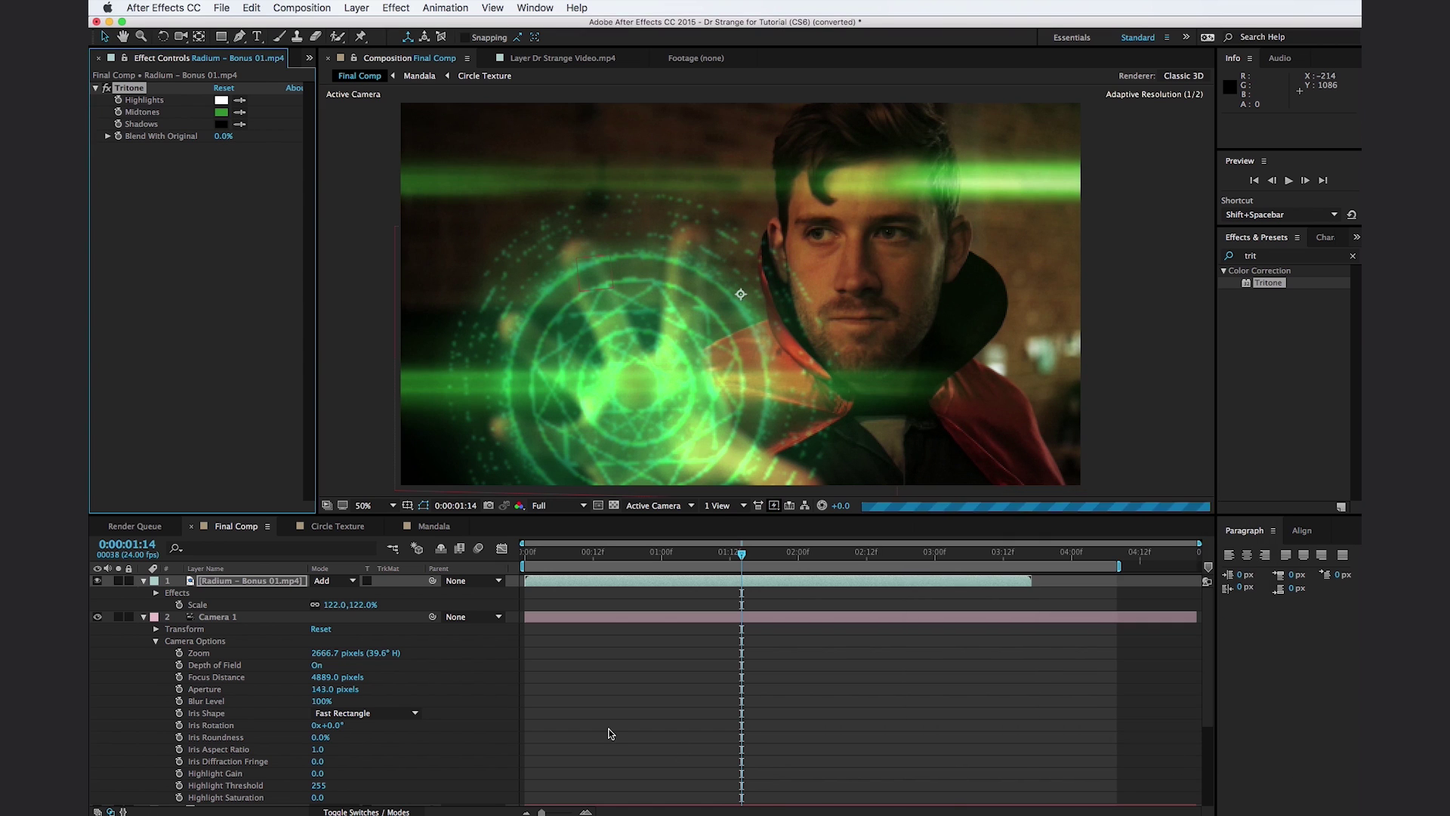
Blend the Radium layer's Tritone effect 47% with the original and set the layer's opacity to 29%.
drag(220, 142, 265, 145)
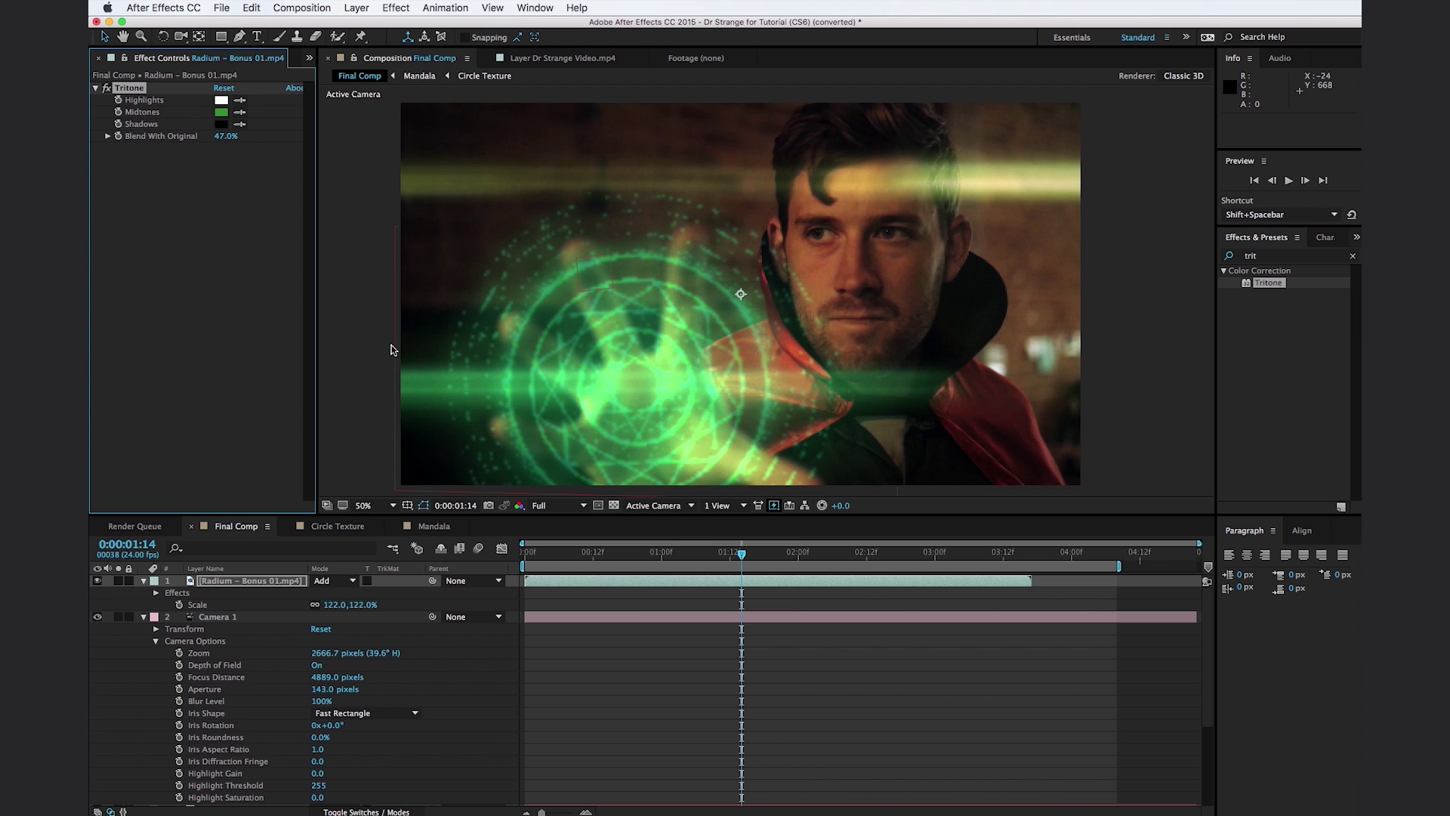
key(t)
drag(317, 594, 278, 607)
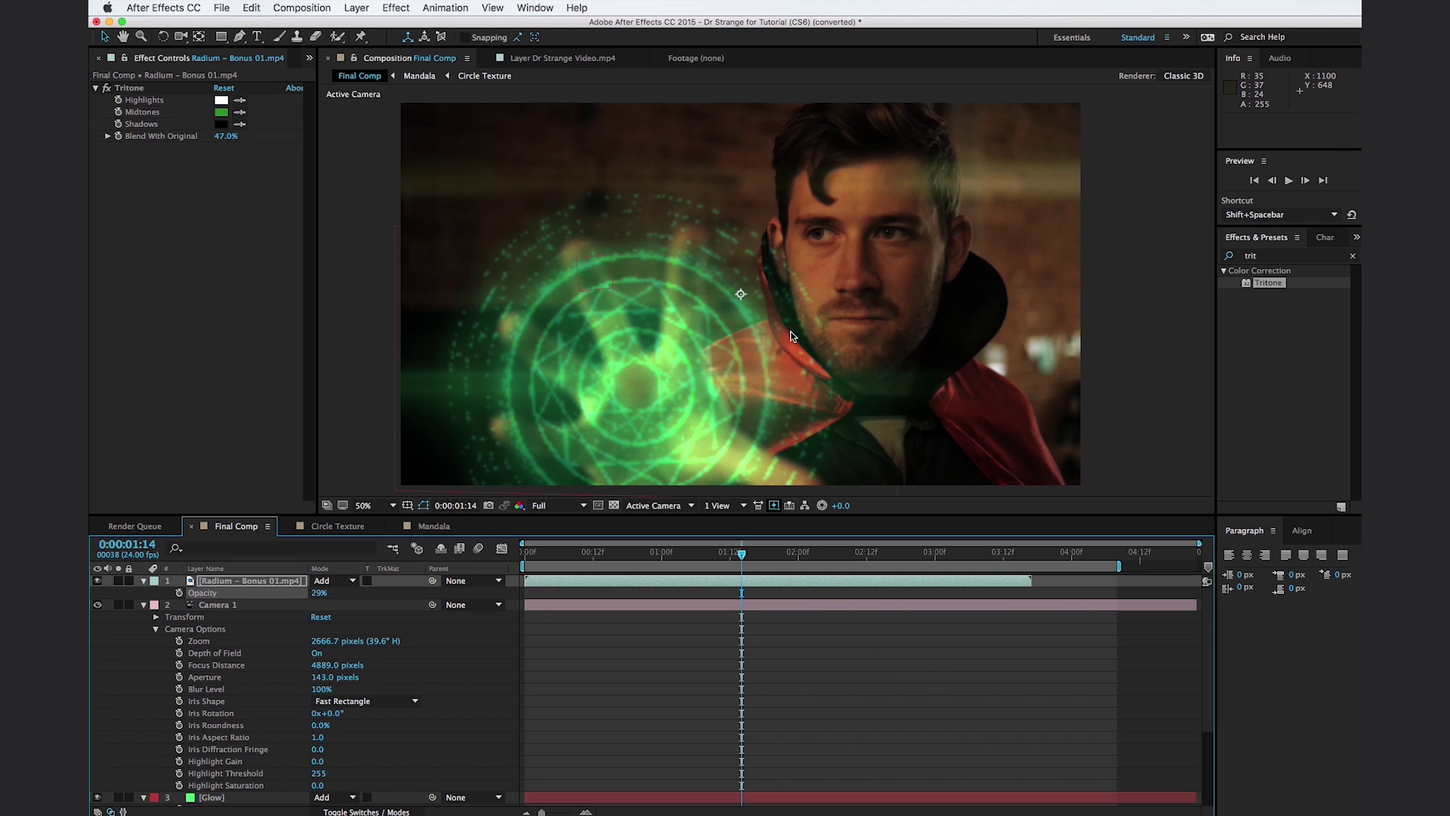
click(347, 366)
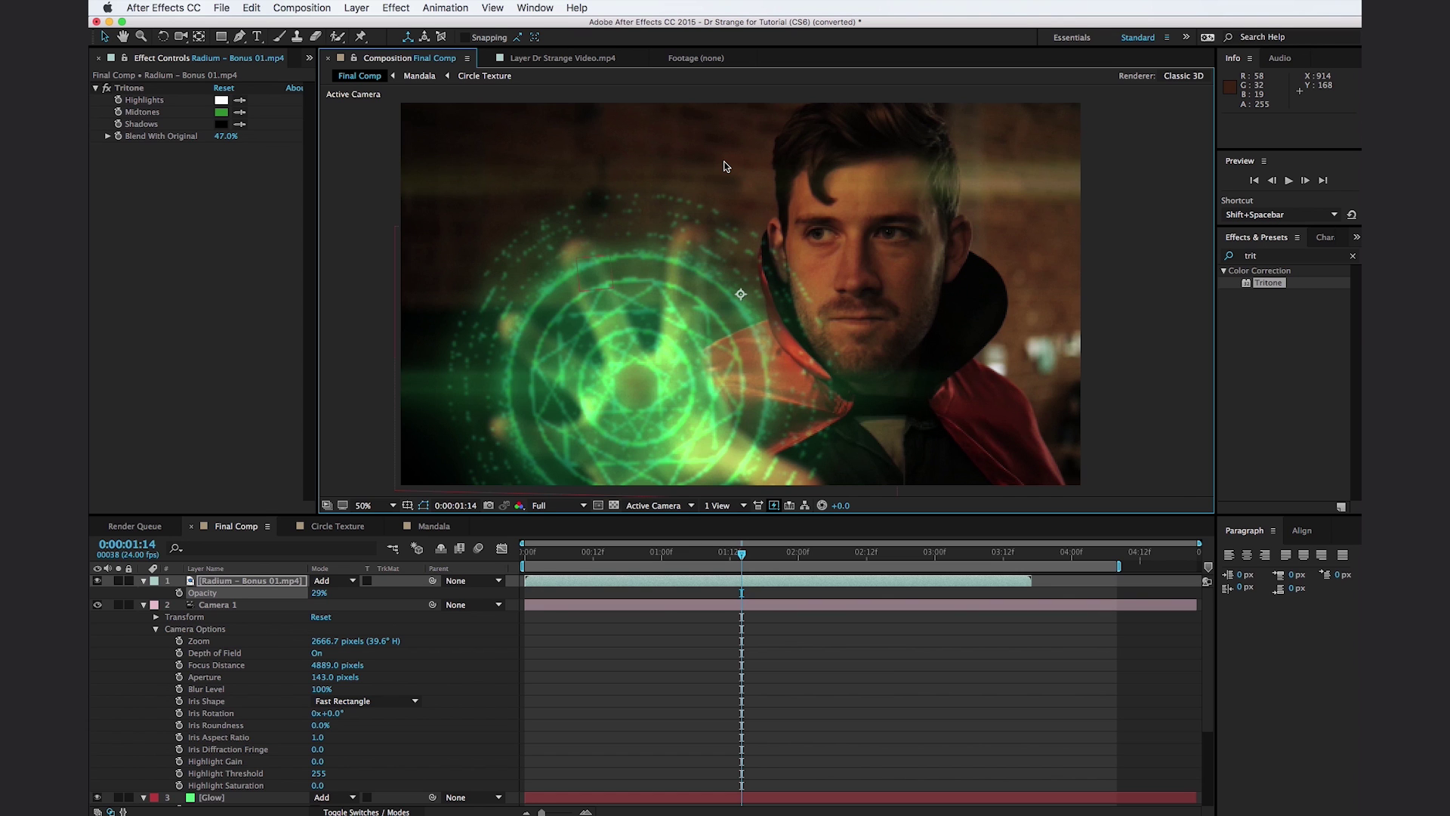
Create a black 1920 × 1080 px solid named Letterbox above the other layers.
click(392, 9)
mouse_move(356, 9)
click(563, 43)
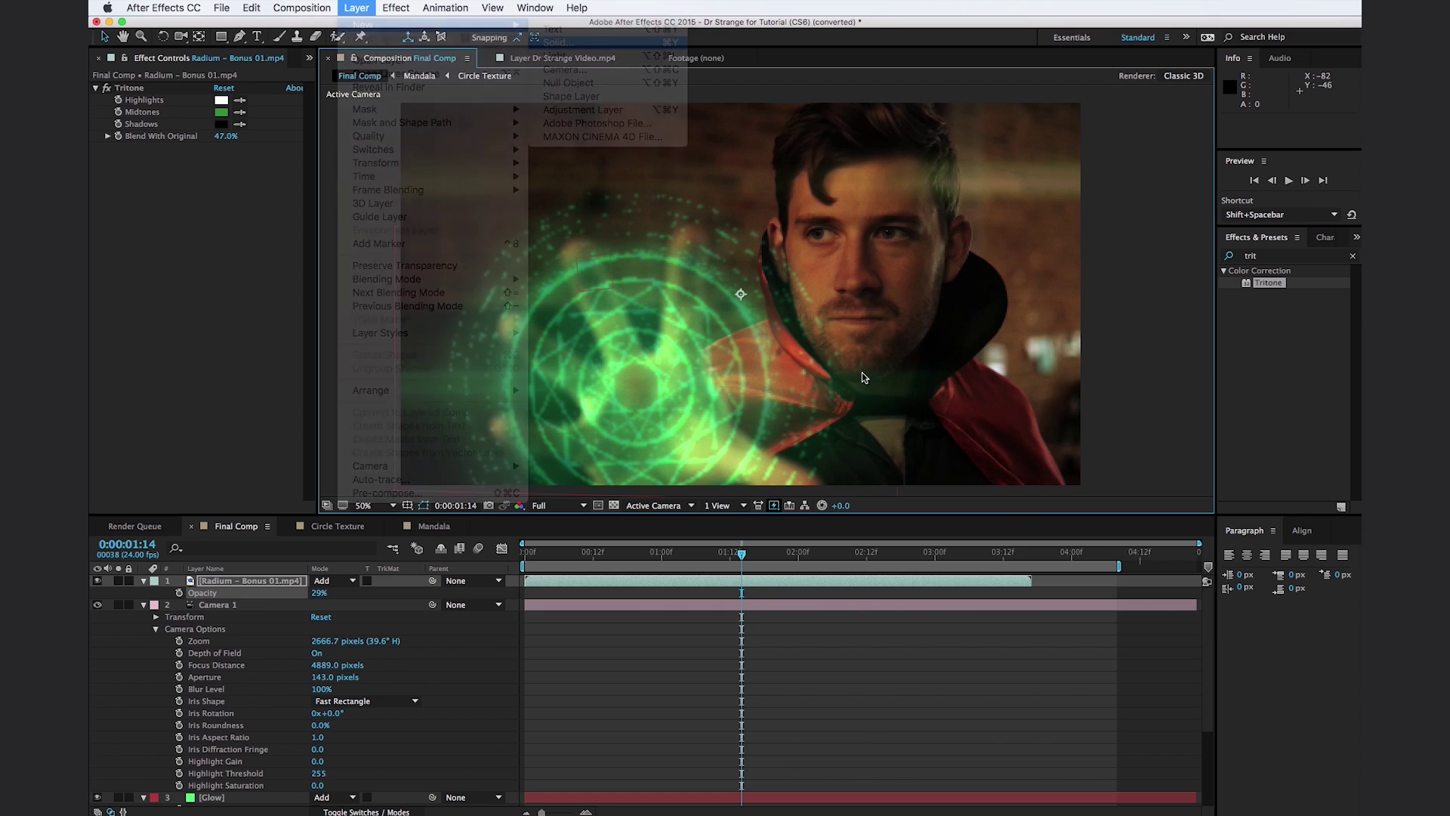
click(1122, 554)
click(900, 761)
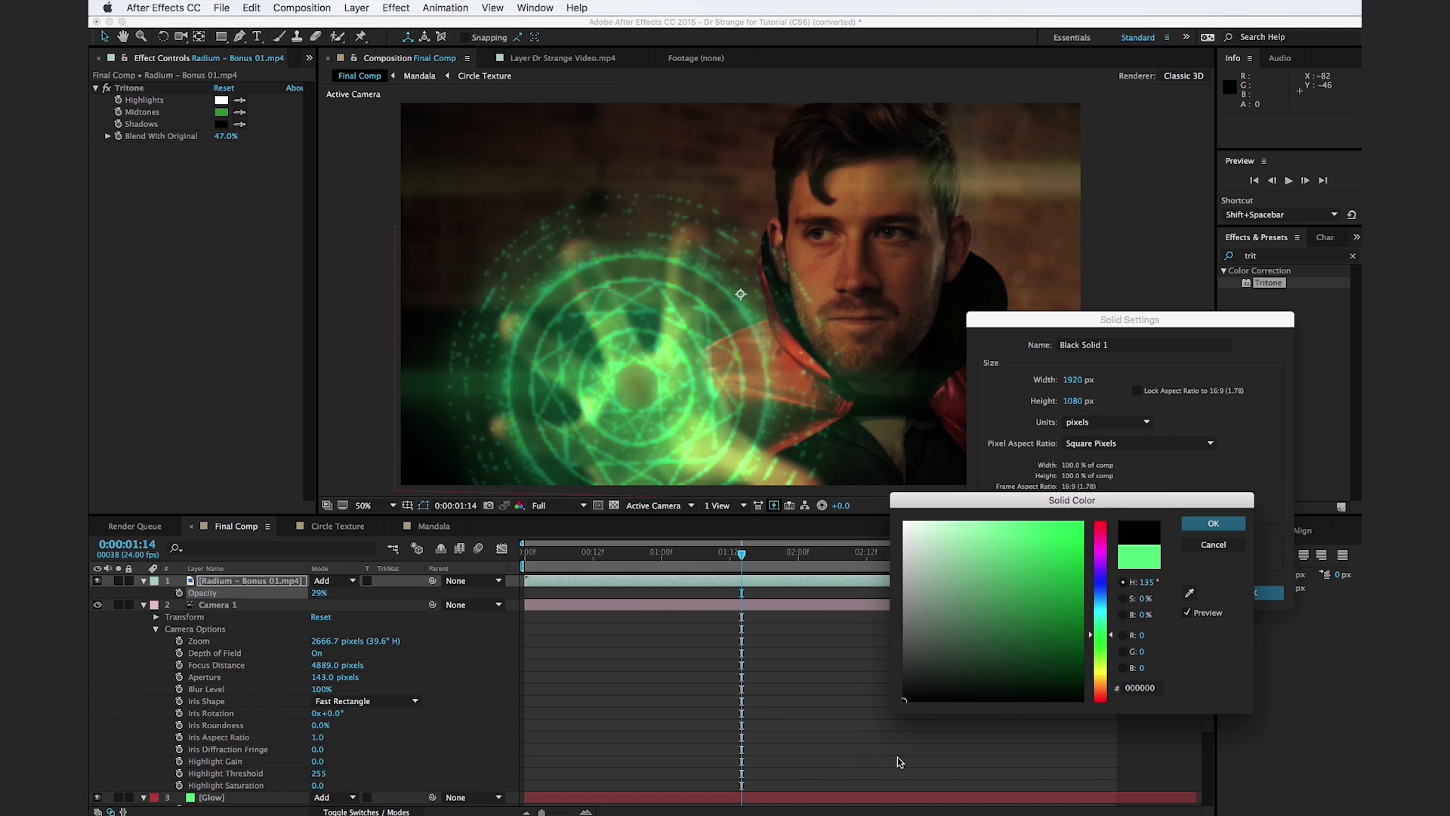
click(1214, 522)
click(1125, 346)
text(Letterbox)
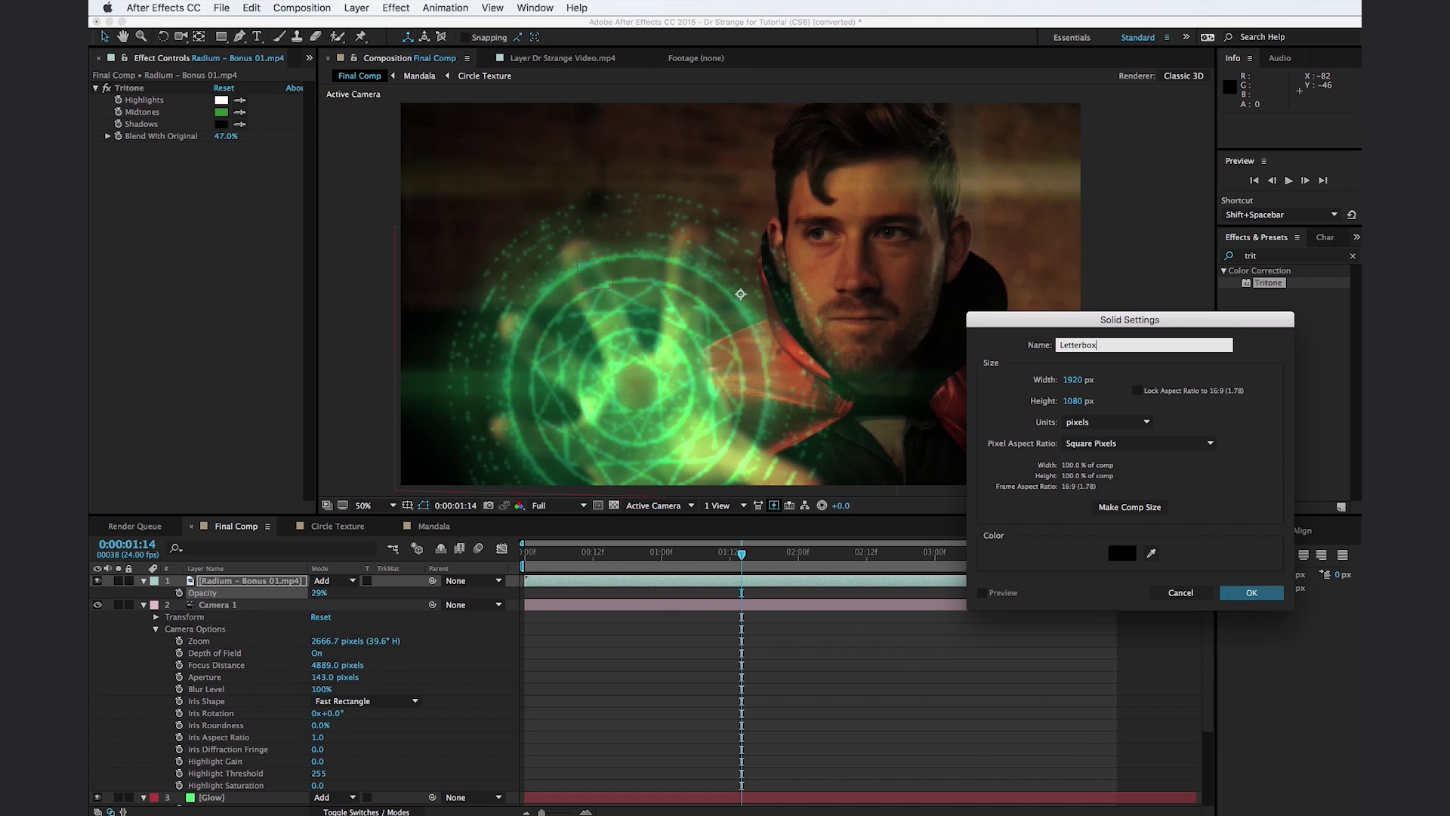
key(Return)
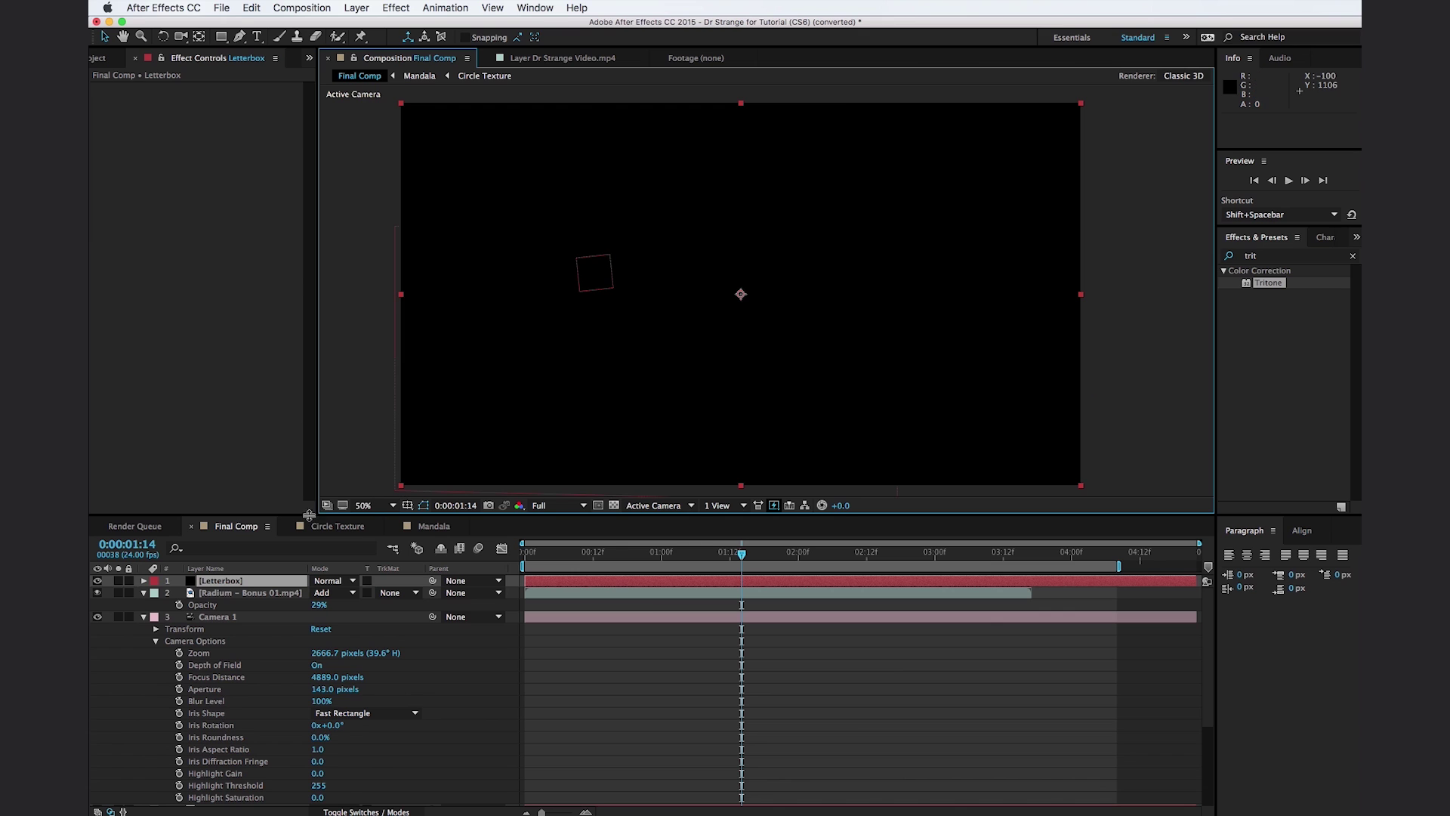
Show the proportional grid and draw a Subtract rectangle mask on the Letterbox solid spanning the four middle grid rows.
click(409, 505)
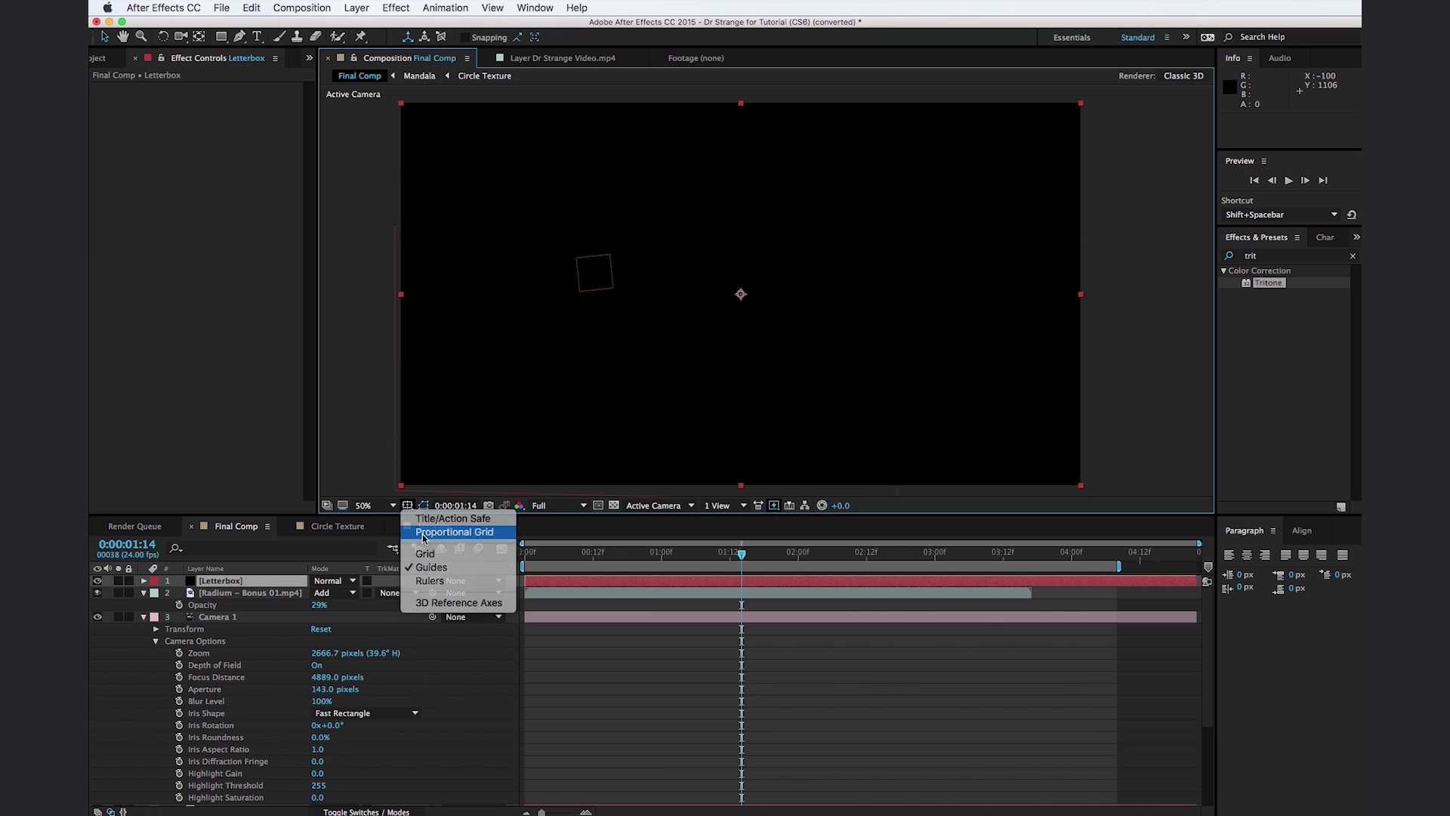
click(445, 528)
click(220, 36)
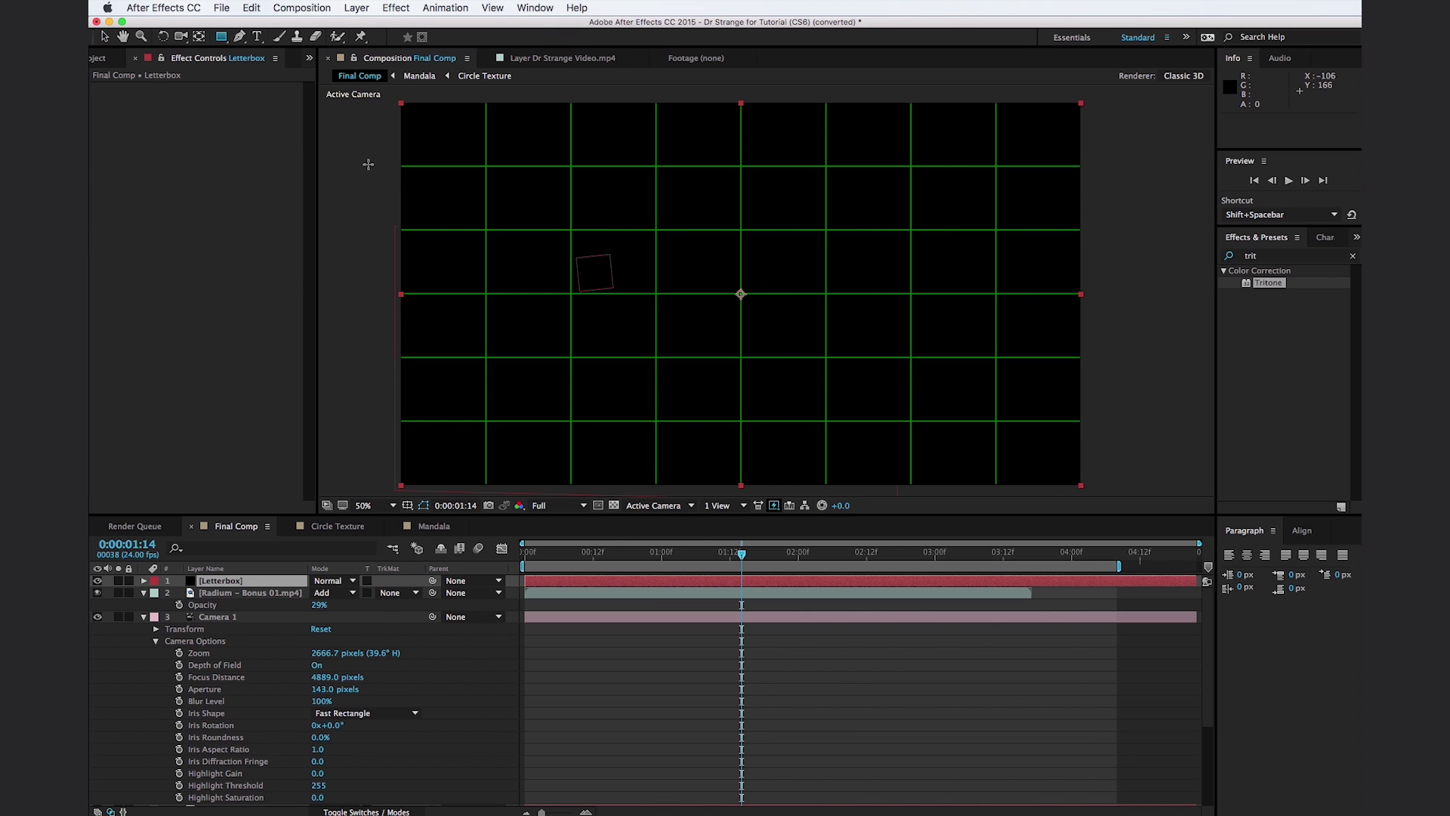
drag(385, 167, 1192, 420)
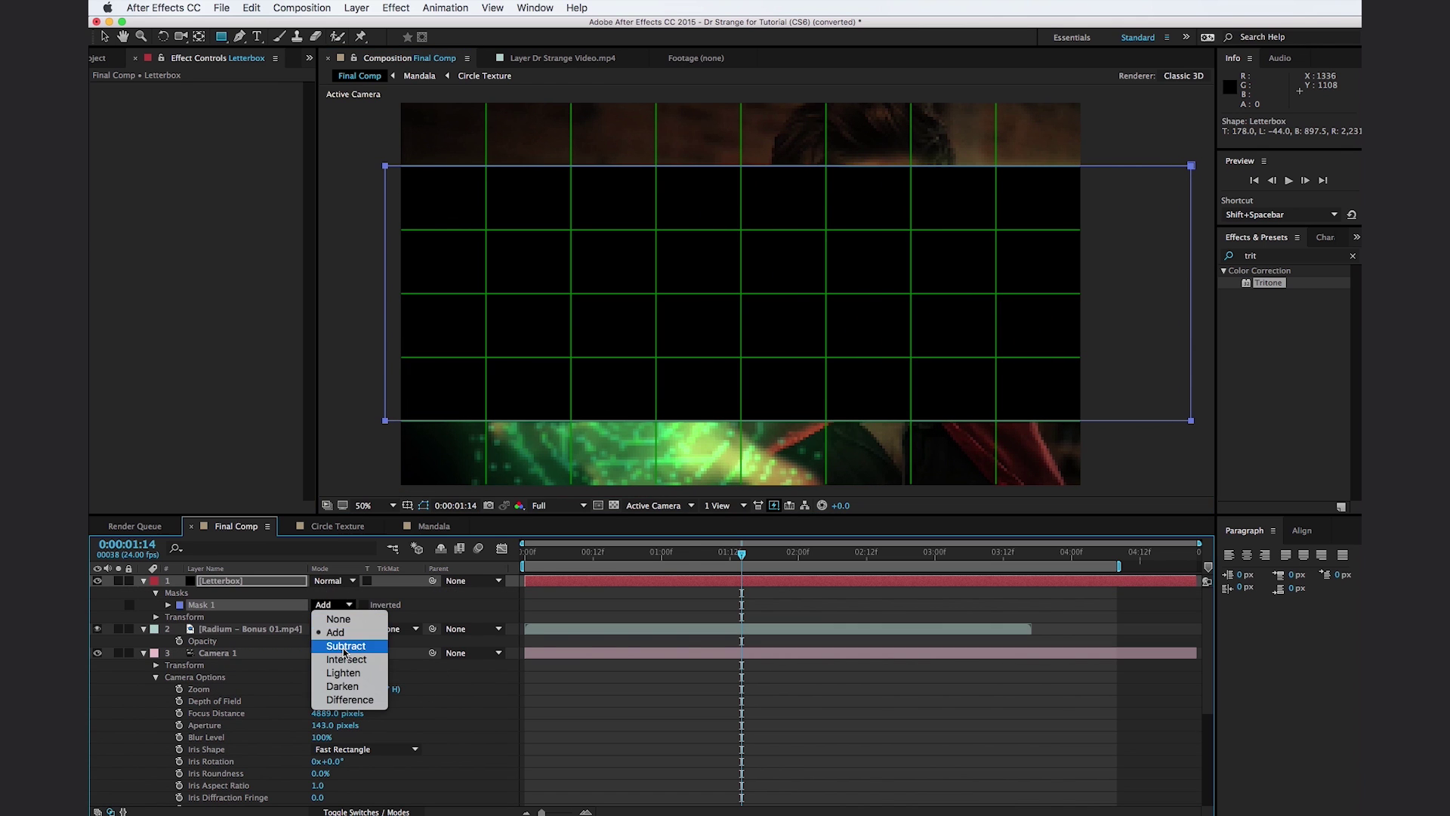
click(345, 645)
click(356, 444)
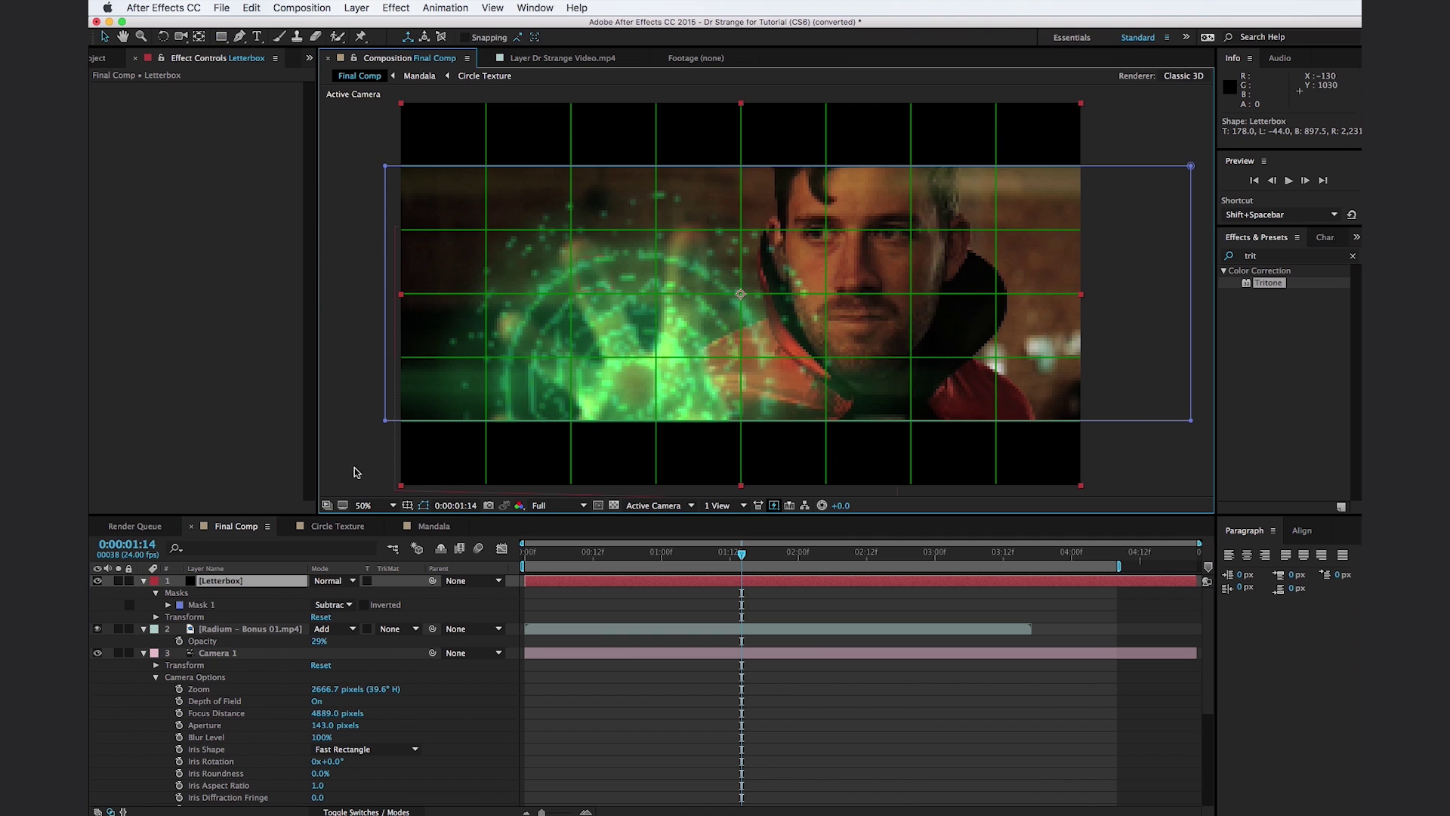
Move the Letterbox mask's lower and upper edges outward by about a third of a grid row to thin the bars.
drag(573, 427, 572, 445)
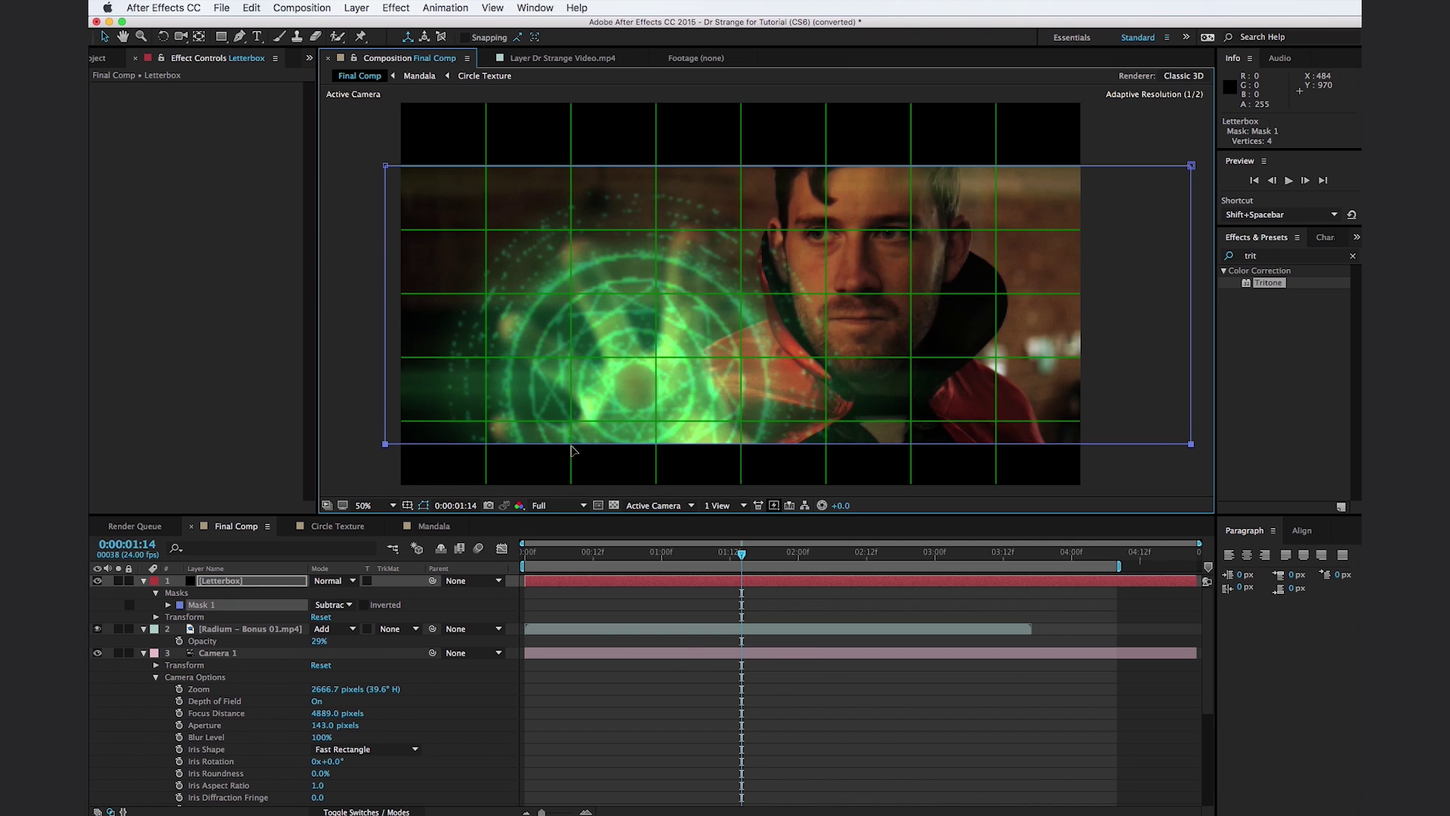
drag(669, 165, 670, 148)
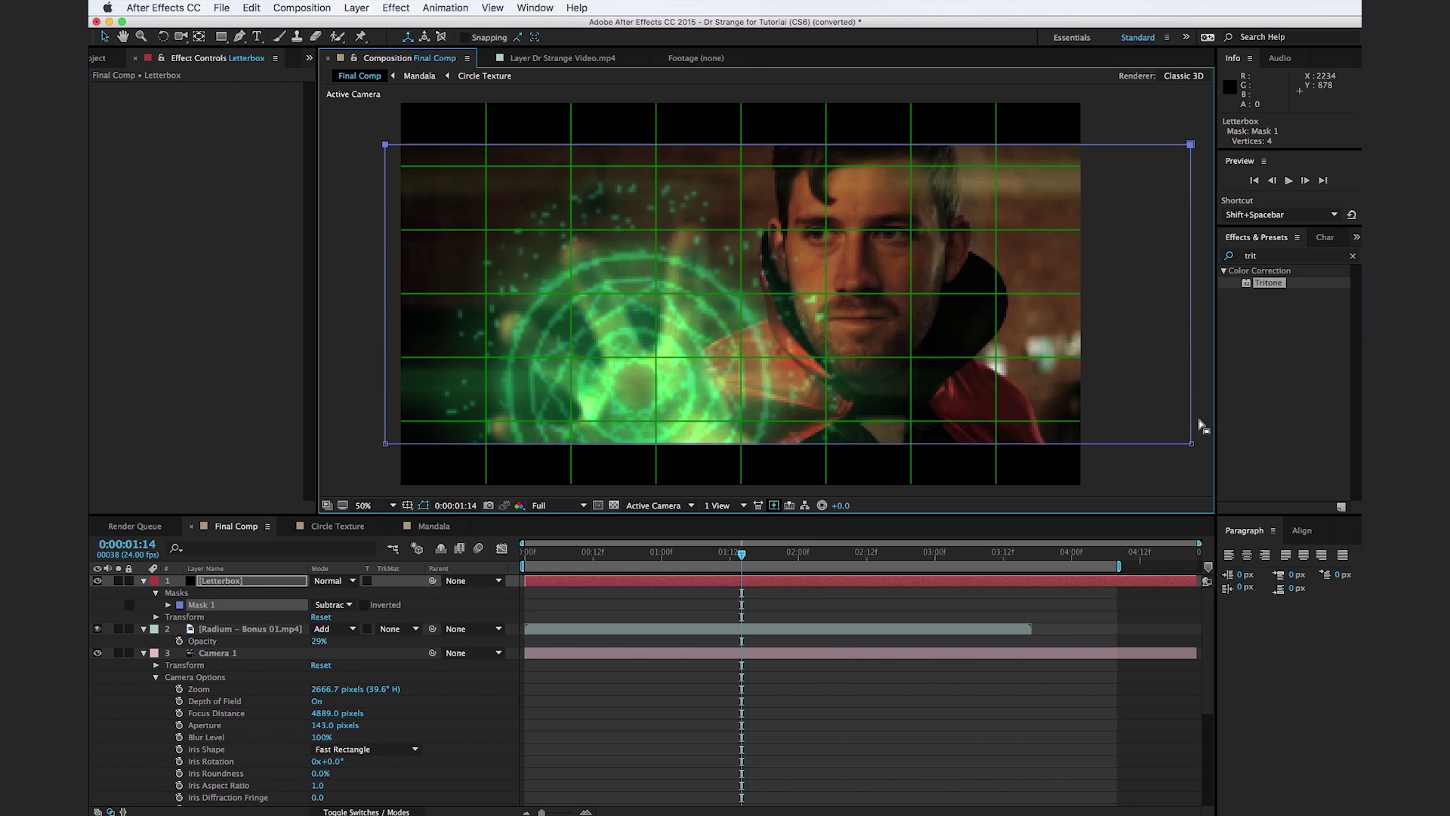
key(ctrl+Down)
drag(719, 371, 783, 377)
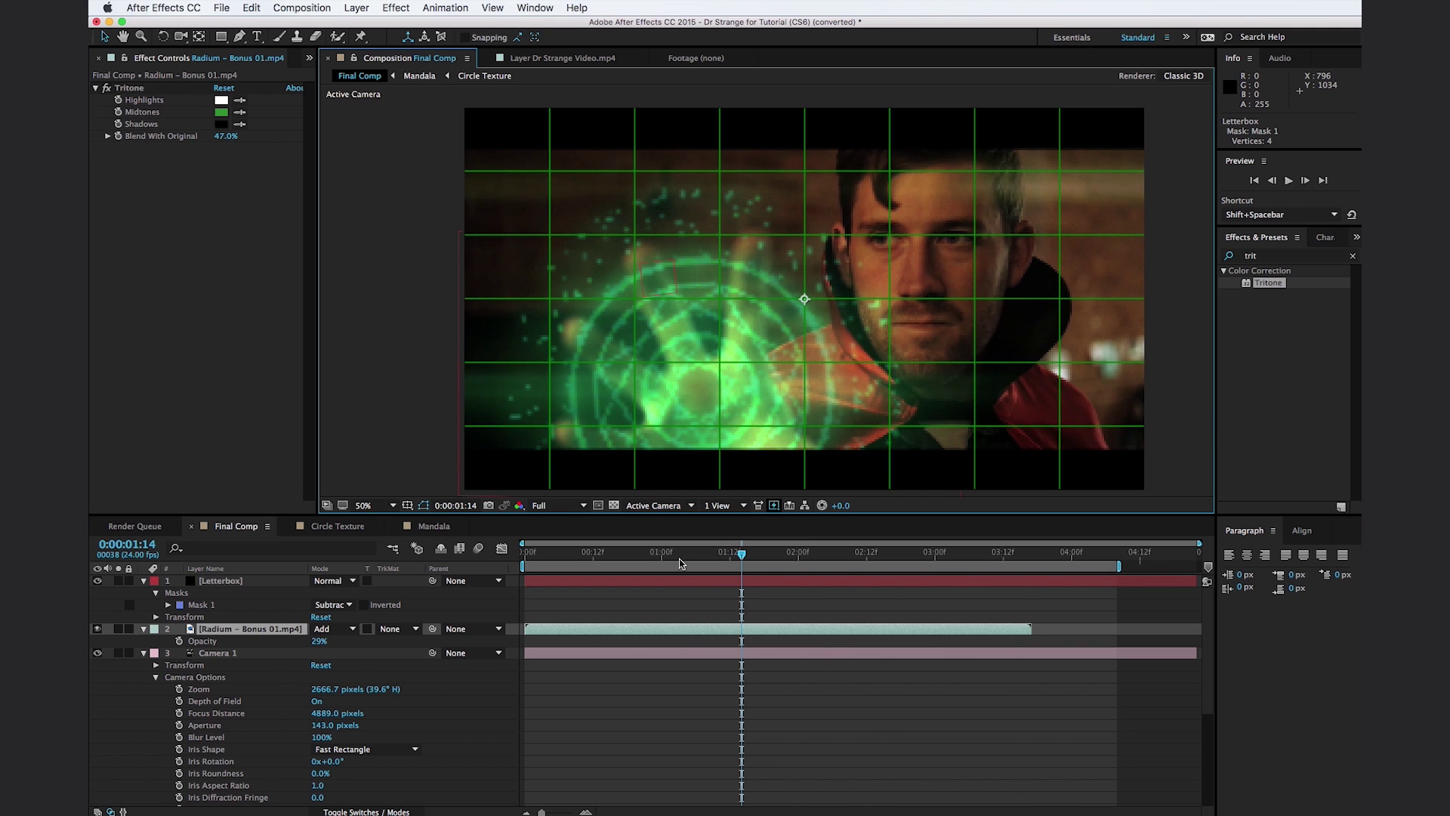
Add an adjustment layer beneath the Letterbox solid and apply Tritone to it with Blend With Original at 82%.
drag(550, 560, 695, 588)
click(357, 7)
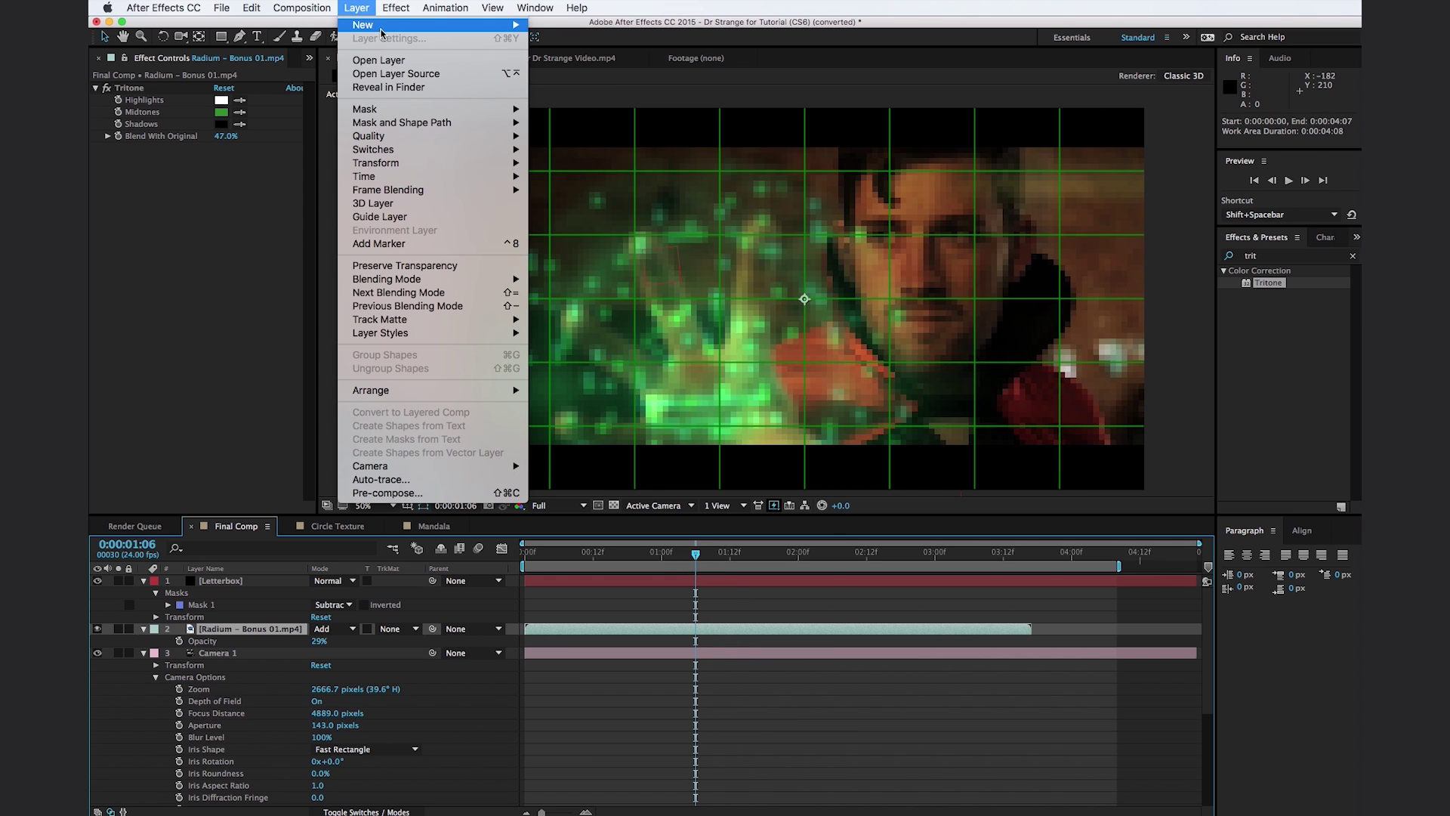
mouse_move(382, 27)
click(567, 114)
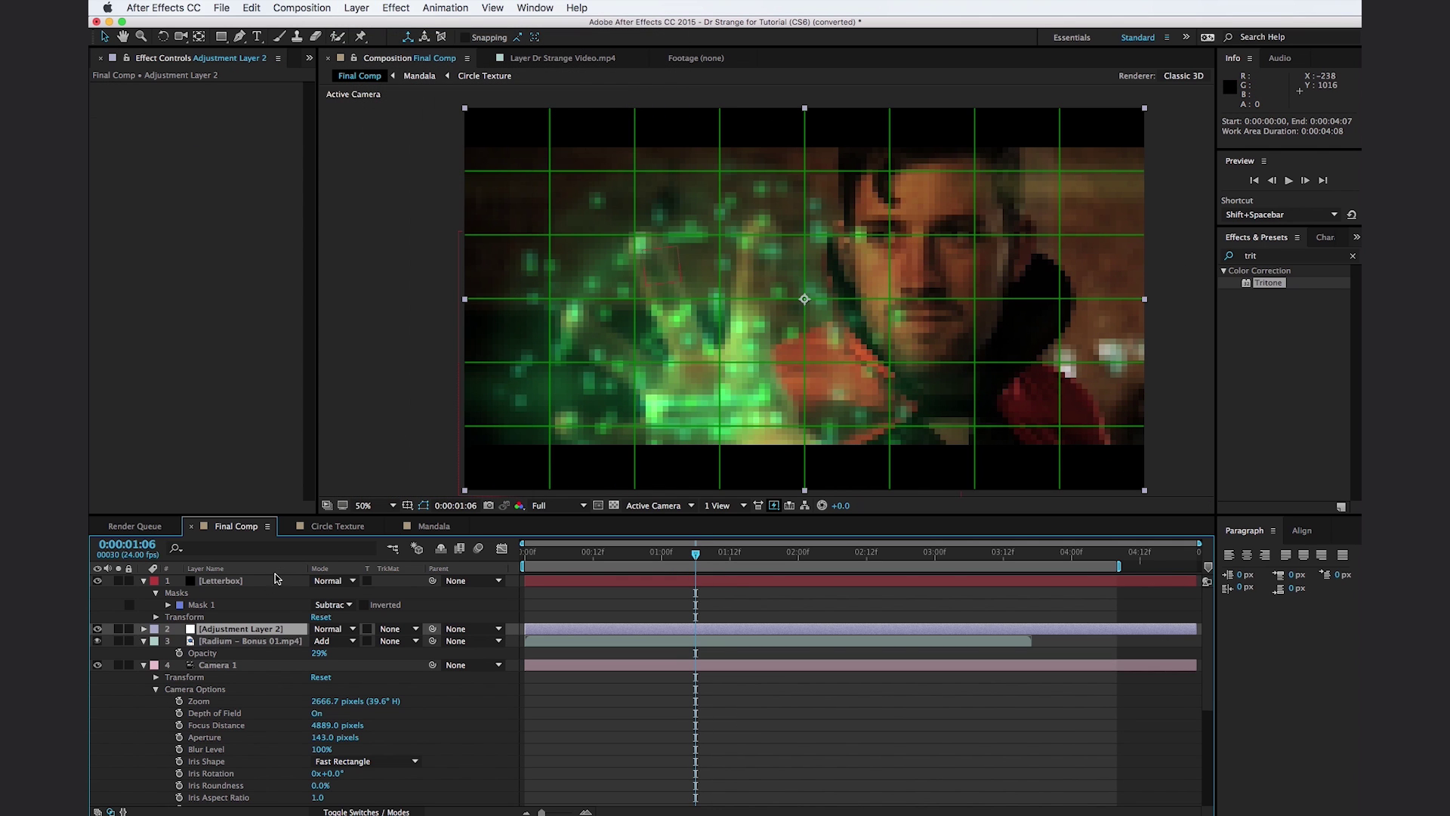
click(1266, 259)
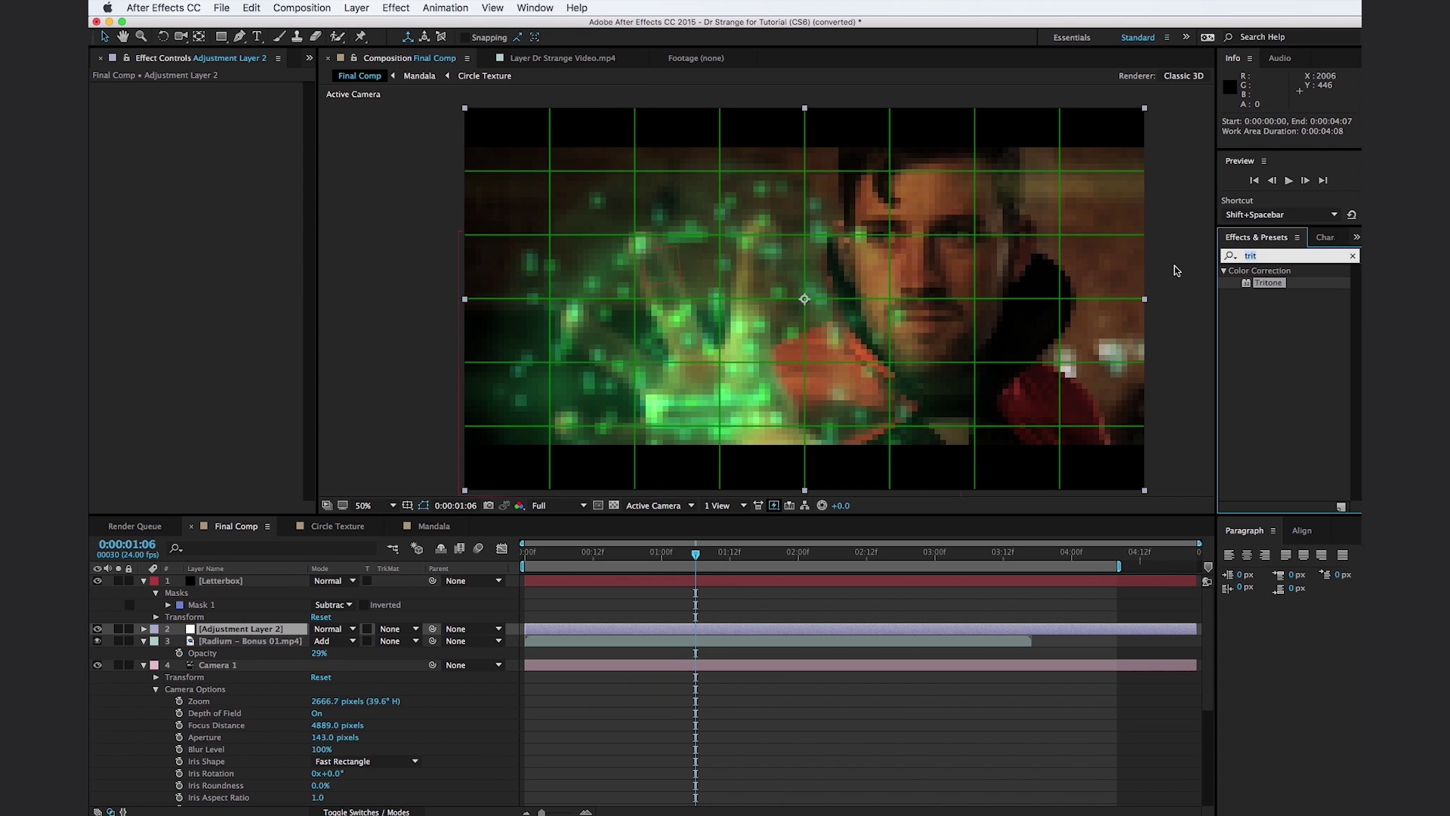
drag(1266, 284, 227, 629)
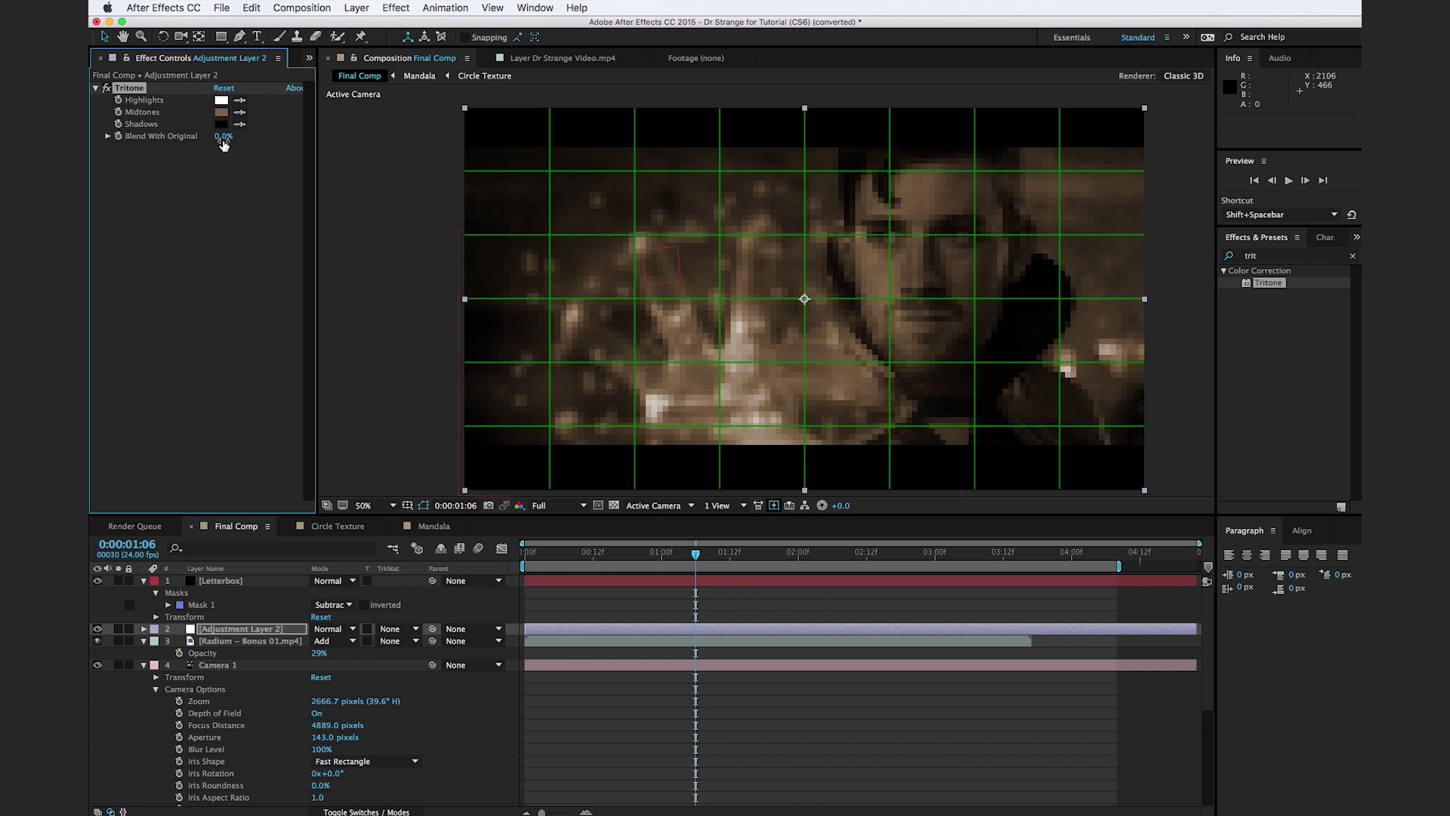
drag(227, 138, 316, 139)
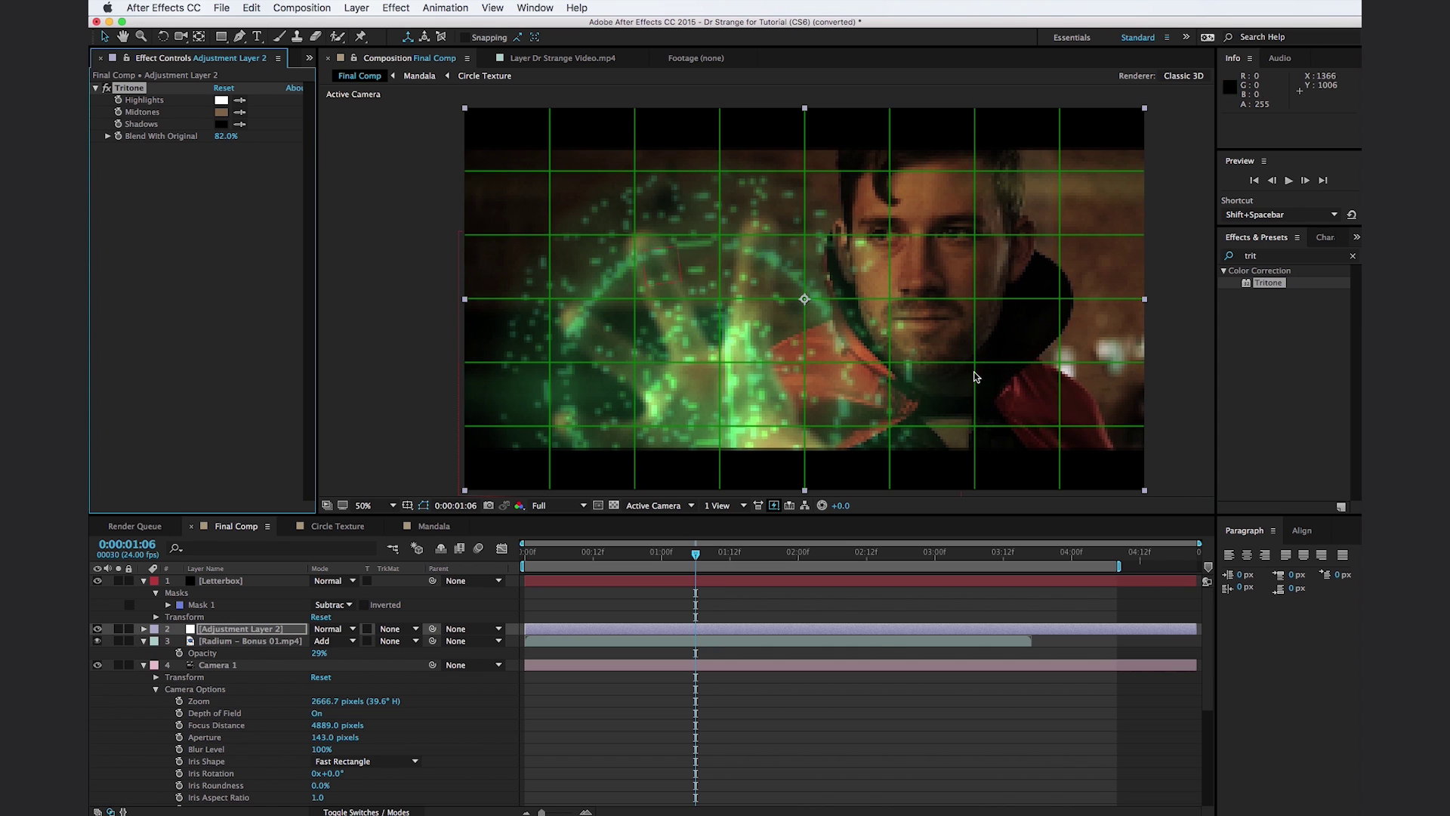
Hide the proportional grid in the composition view.
click(535, 328)
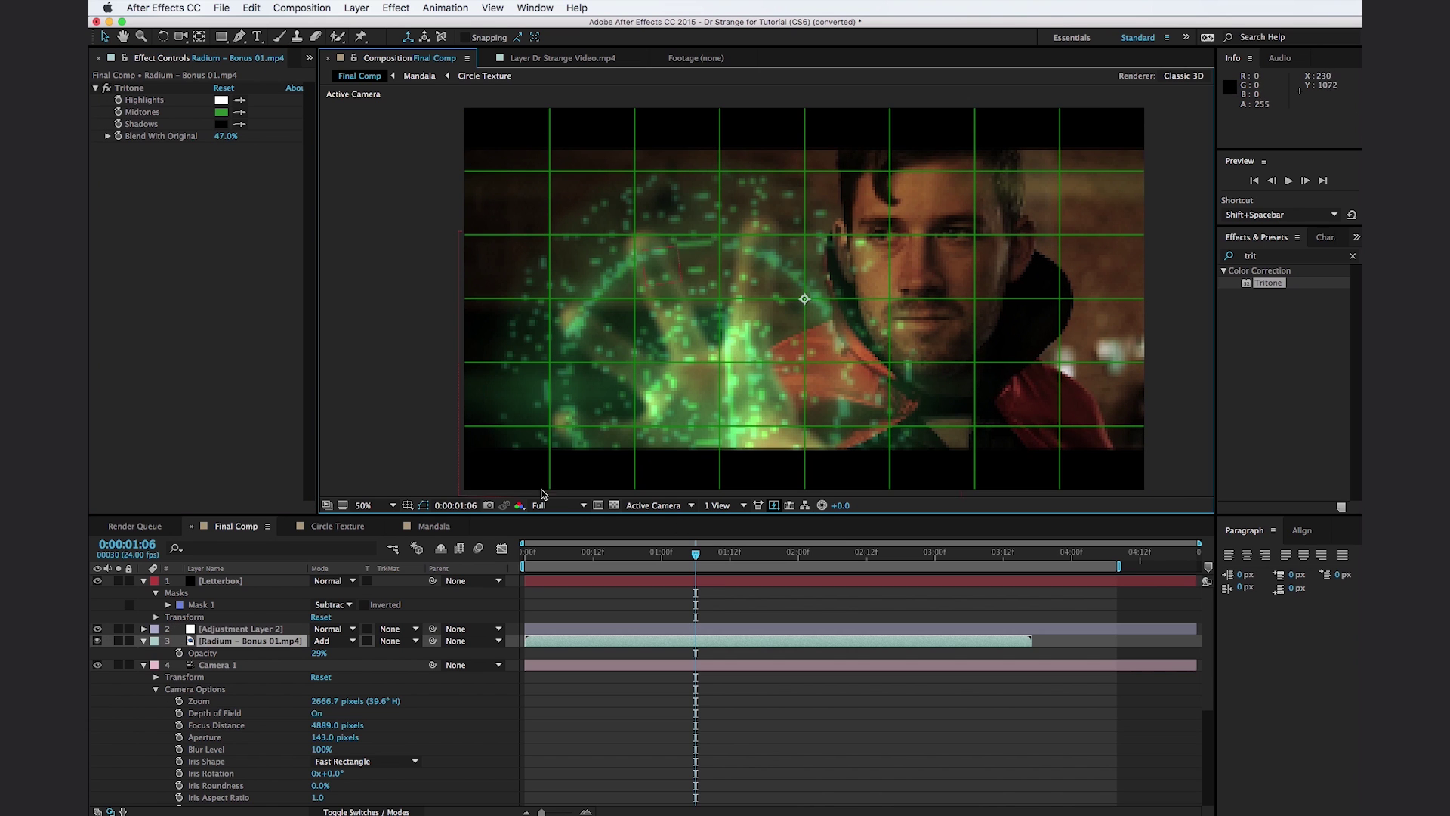
click(407, 506)
click(424, 532)
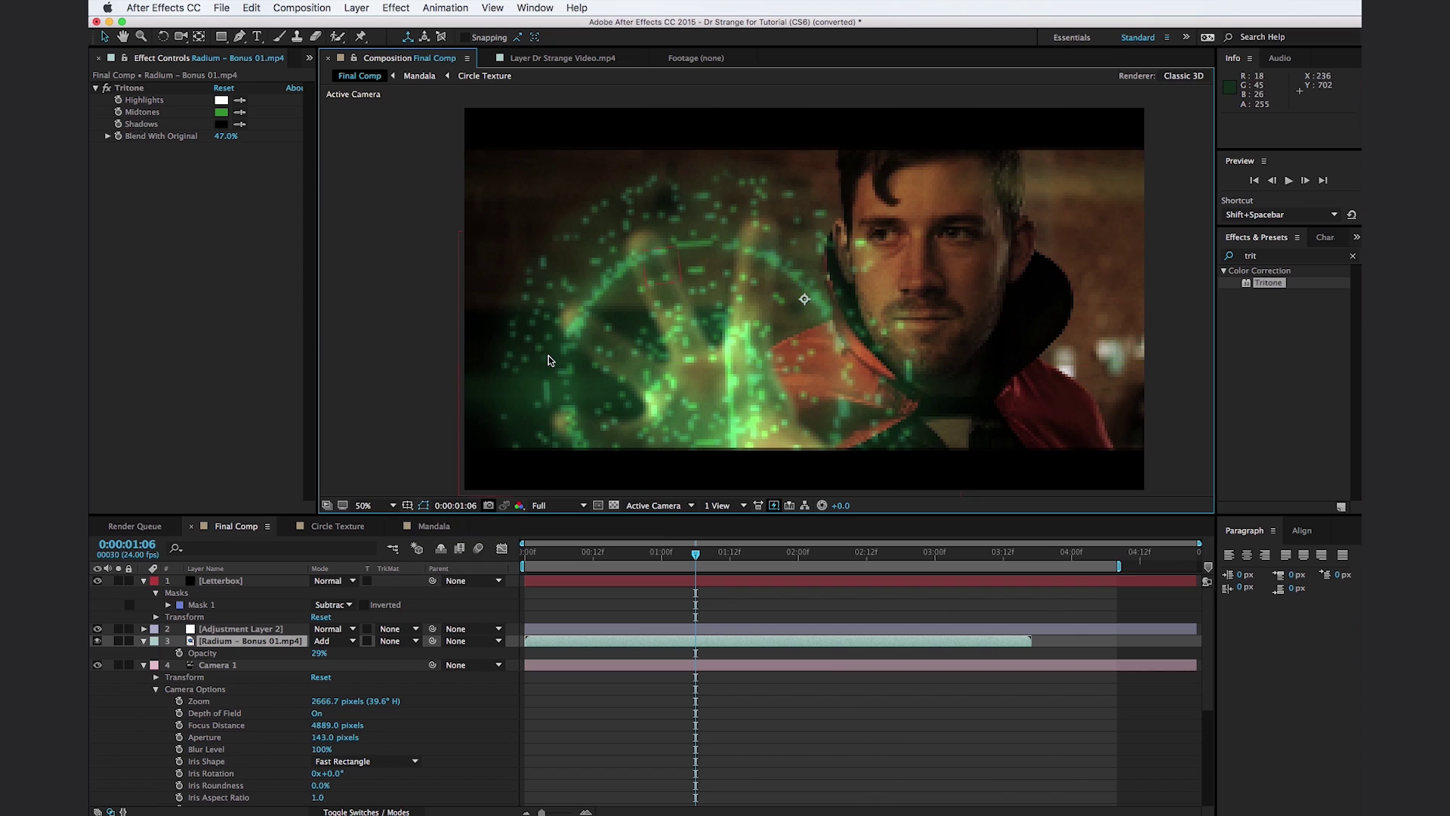